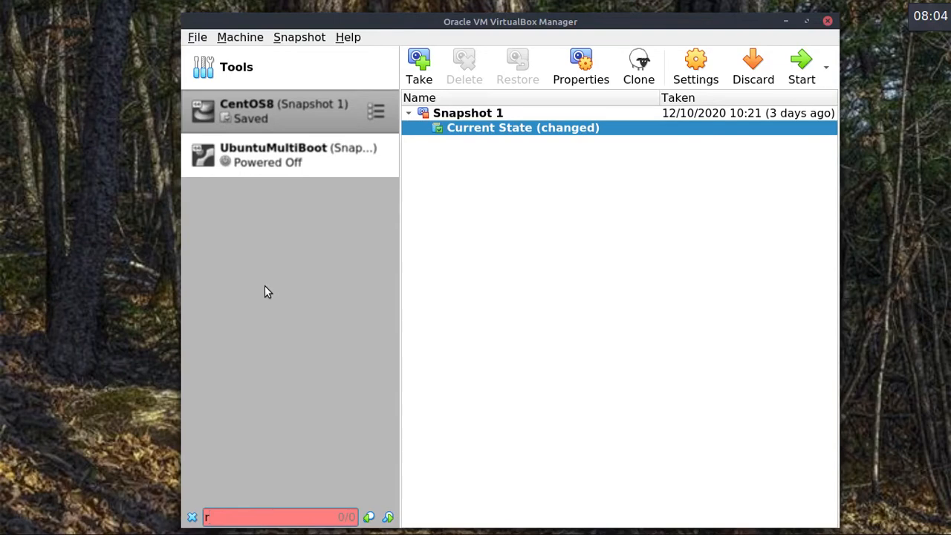
Select UbuntuMultiBoot and toggle its view between Snapshots and Details.
left_click(161, 450)
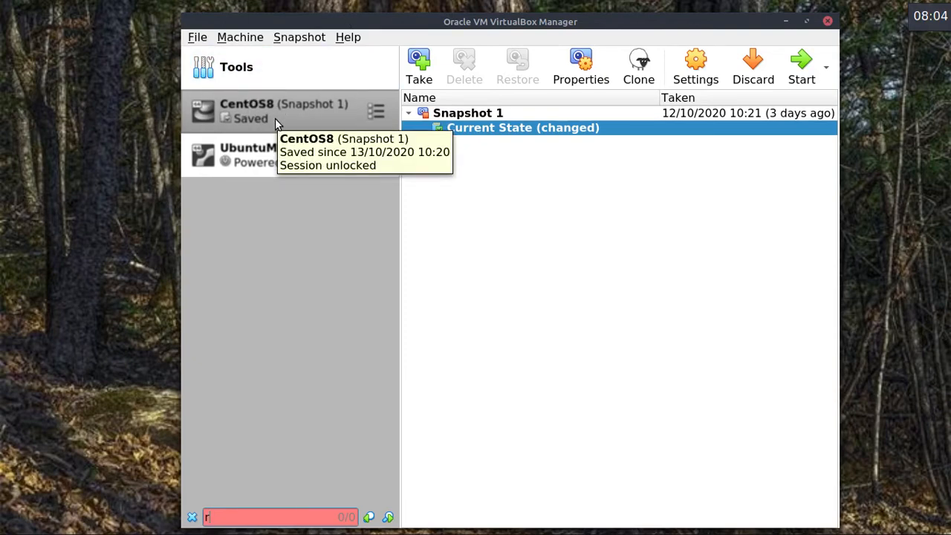
left_click(264, 165)
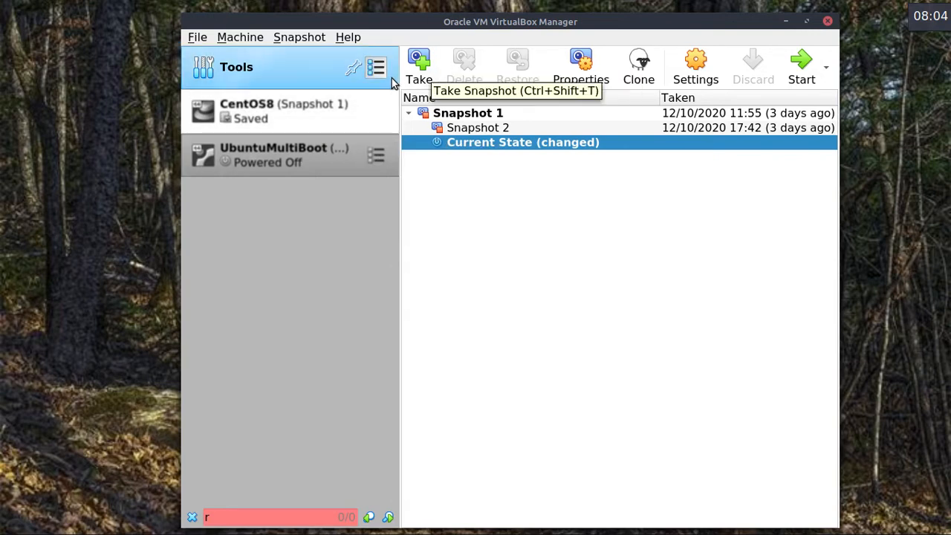
left_click(376, 154)
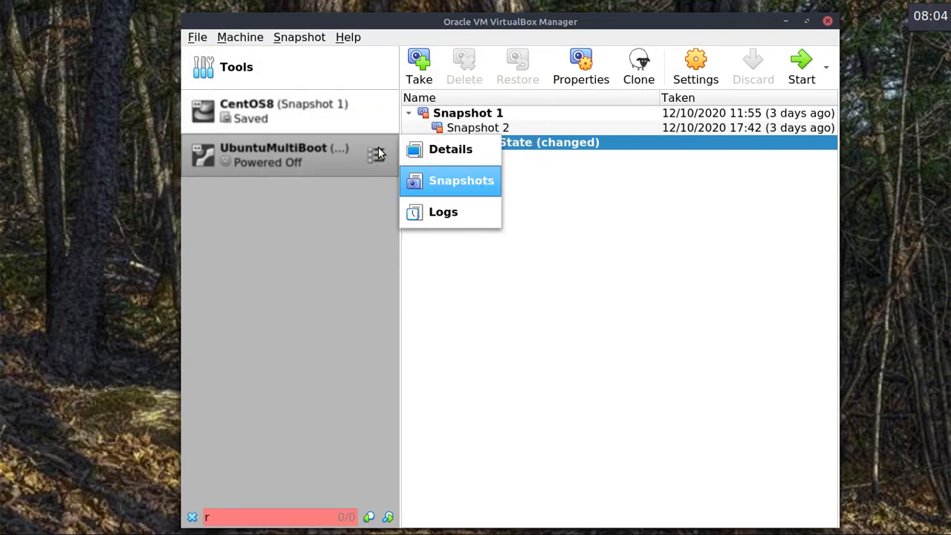
left_click(459, 150)
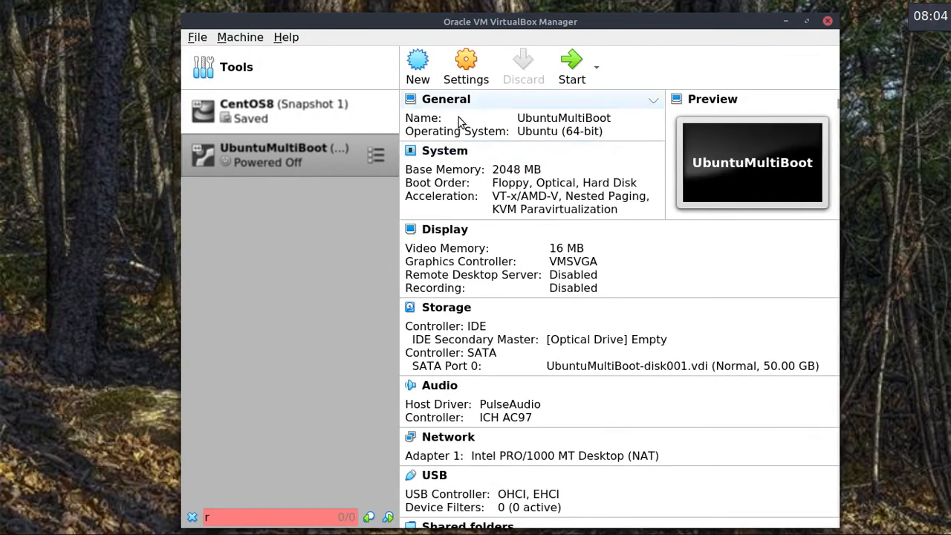
left_click(376, 153)
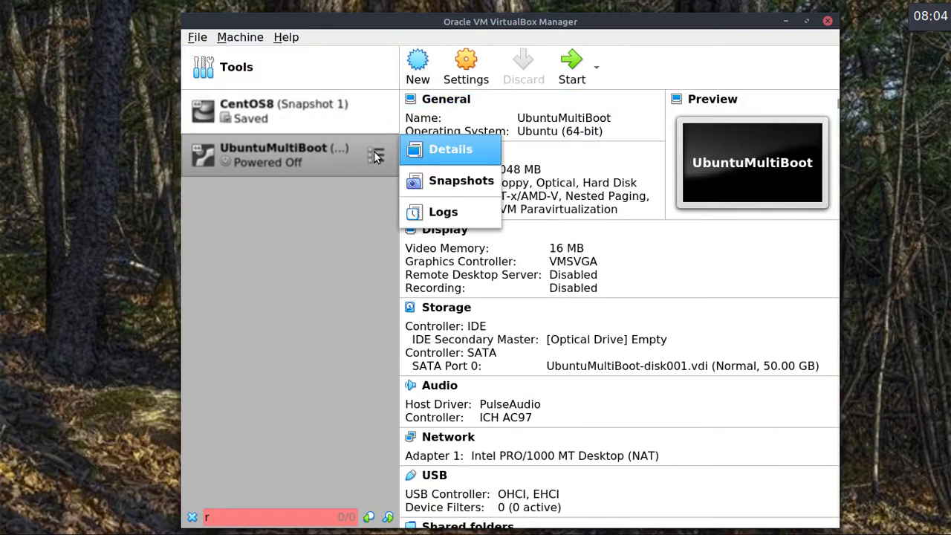
left_click(441, 180)
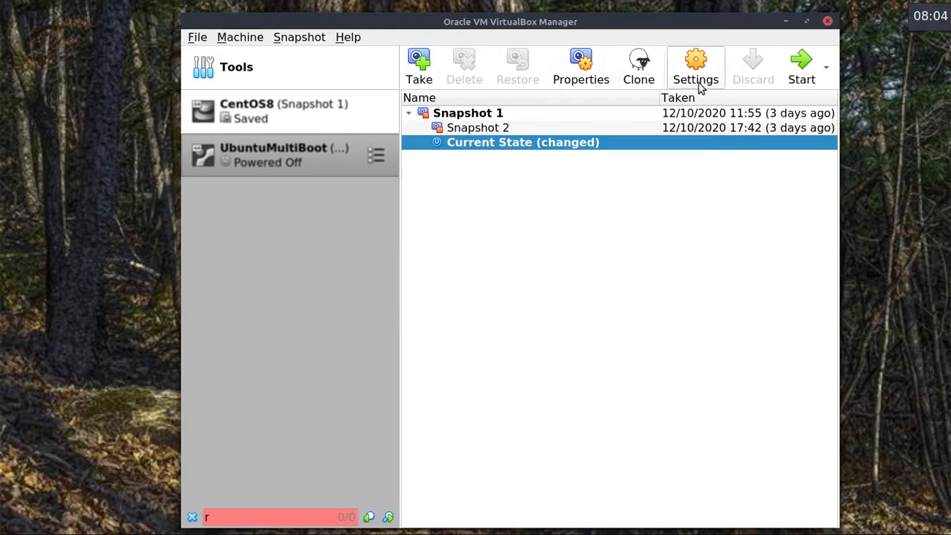
View UbuntuMultiBoot's logs, return to Details, and glance at the File menu.
left_click(376, 155)
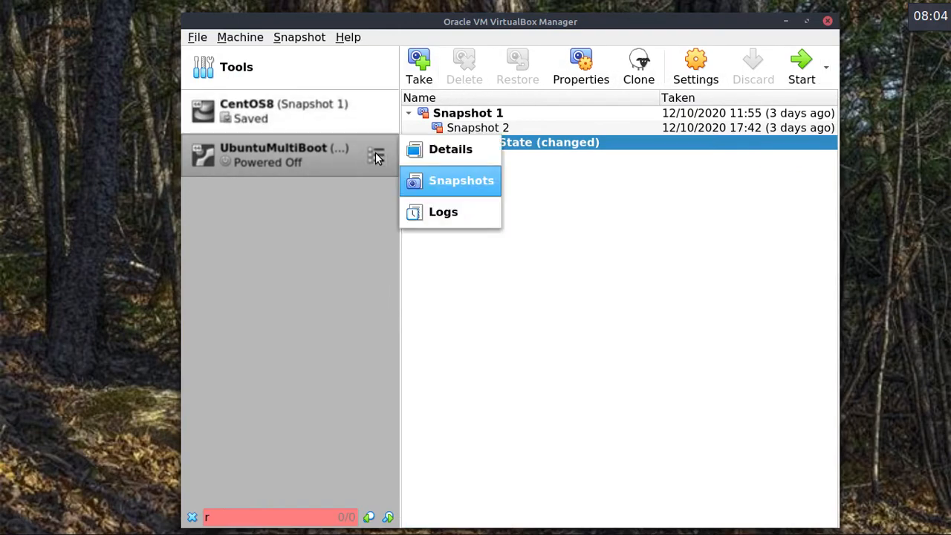
left_click(461, 211)
left_click(355, 158)
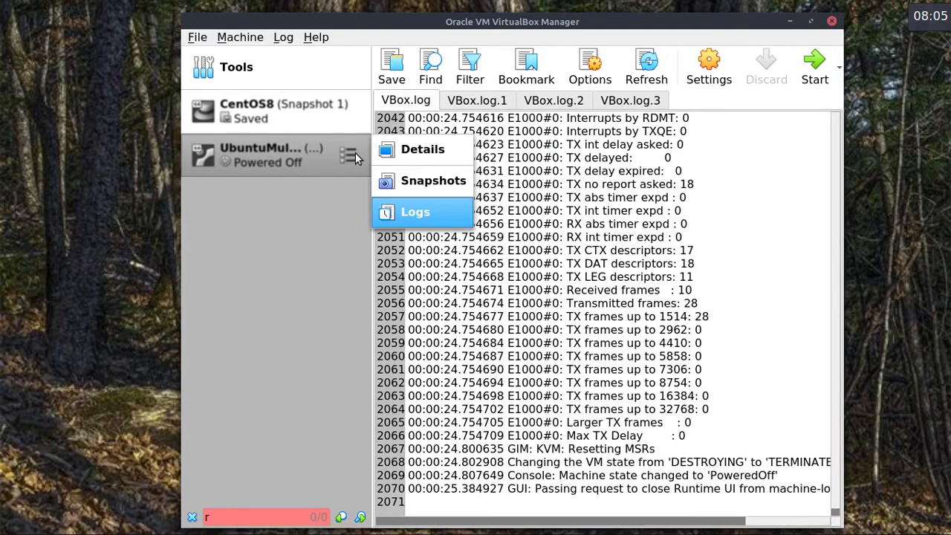
left_click(384, 150)
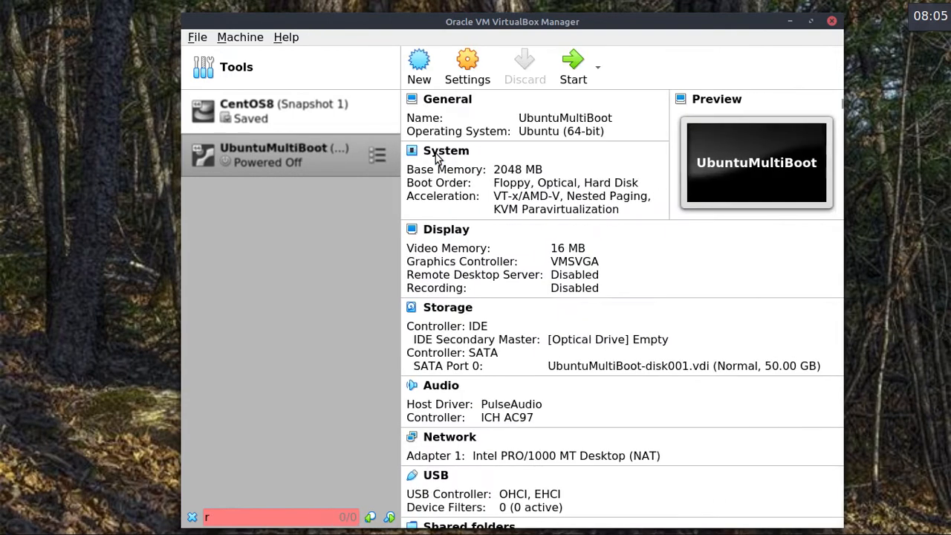
left_click(198, 39)
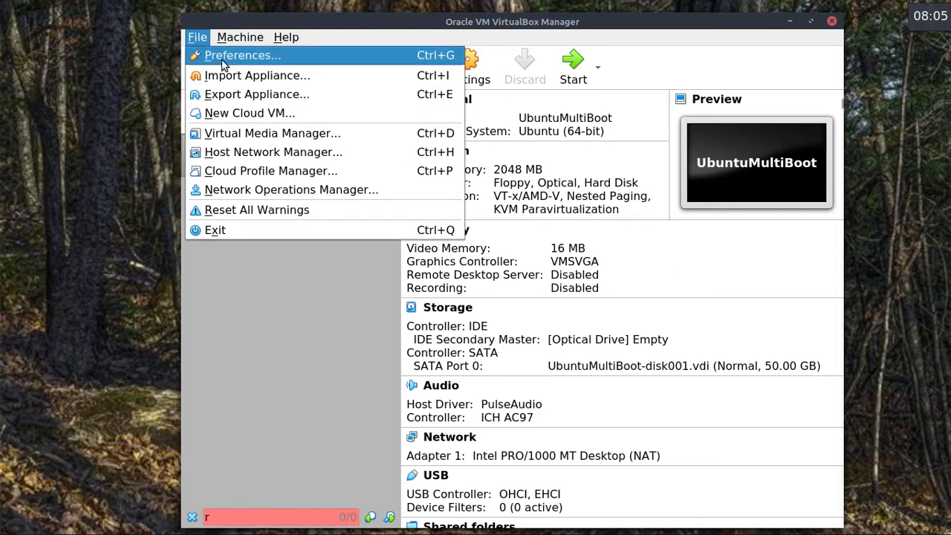
left_click(267, 263)
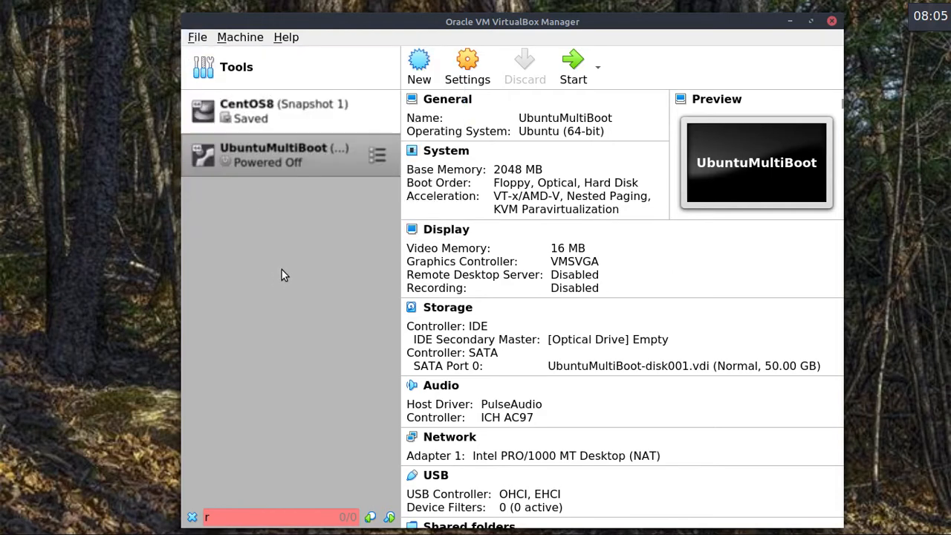
Start a new Linux 64-bit machine named Mjnt20.
left_click(417, 62)
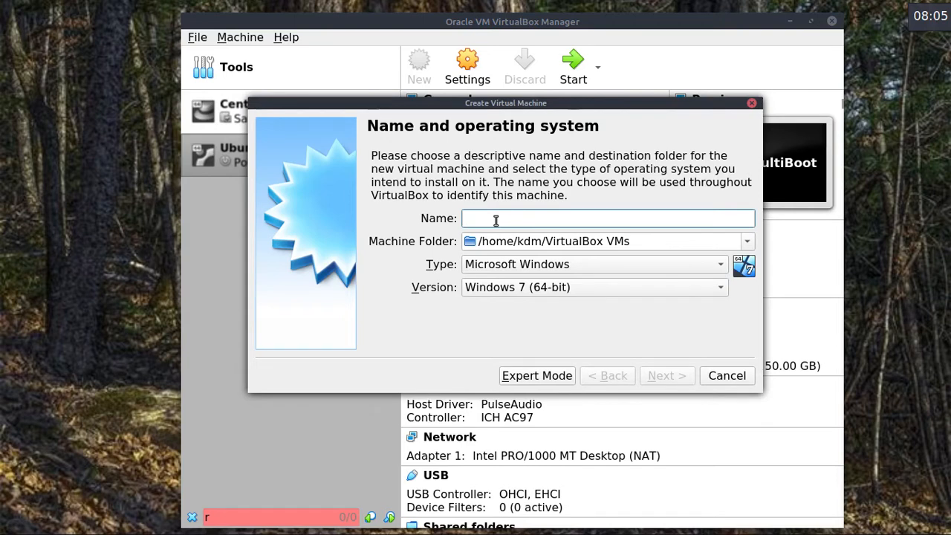
type("linux")
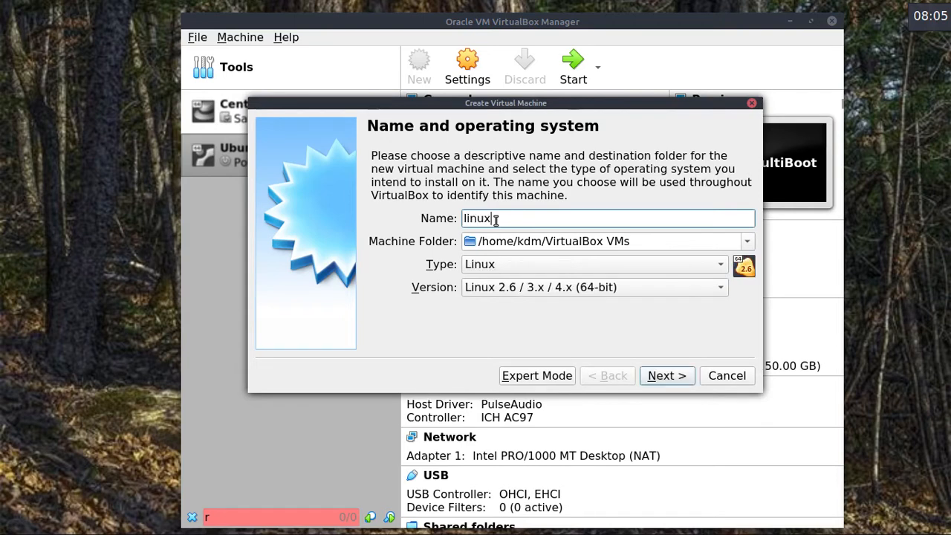
key("BackSpace")
key("BackSpace")
key("BackSpace")
key("BackSpace")
key("BackSpace")
type("Mjnt20")
left_click(664, 375)
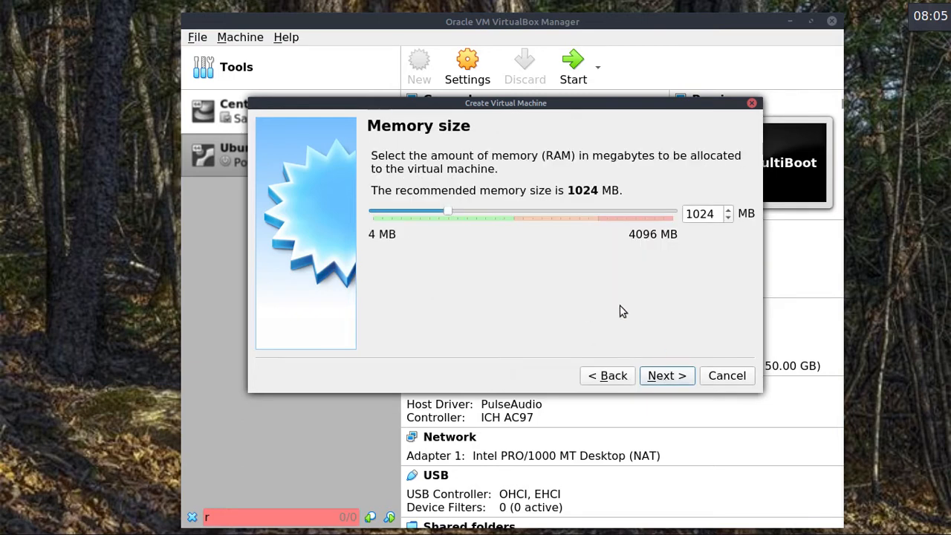
Raise the machine's memory to 2048 MB.
left_click(524, 212)
left_click(523, 212)
left_click(523, 211)
left_click(524, 211)
left_click(523, 212)
left_click(524, 212)
left_click(523, 212)
left_click(523, 212)
left_click(659, 377)
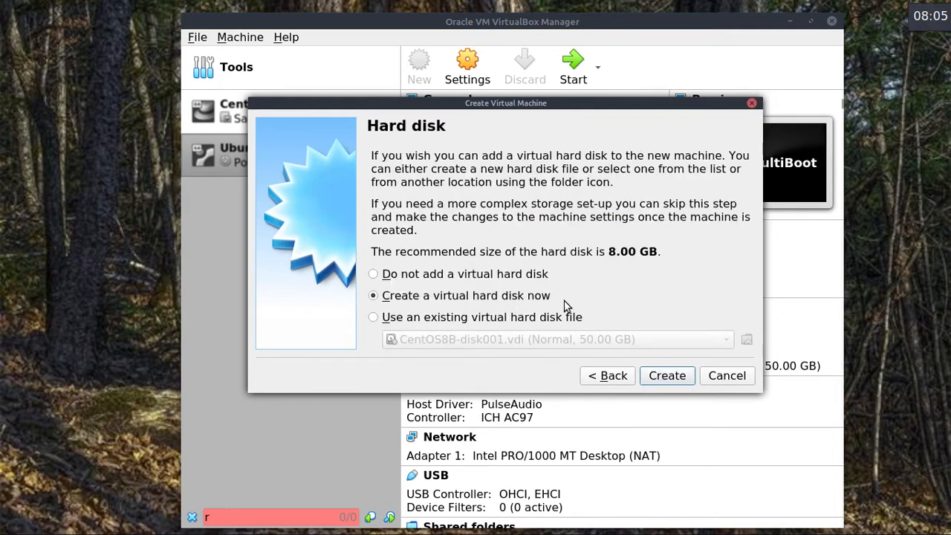
Choose to create a new virtual hard disk now and confirm Create.
left_click(453, 319)
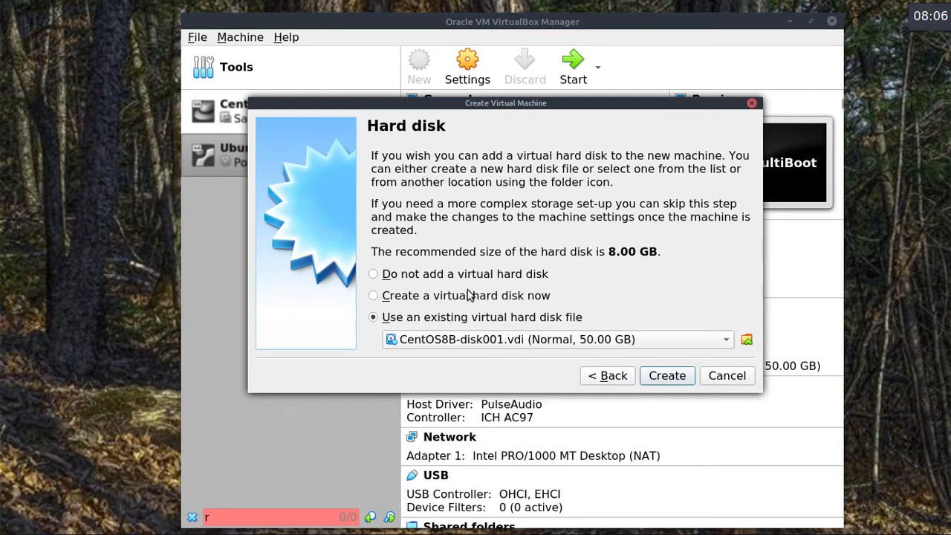
left_click(472, 296)
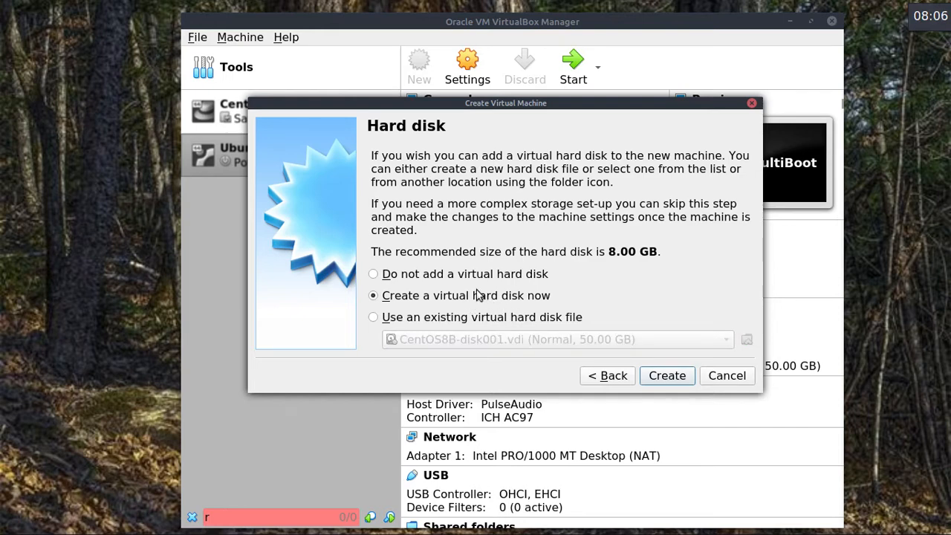
left_click(674, 377)
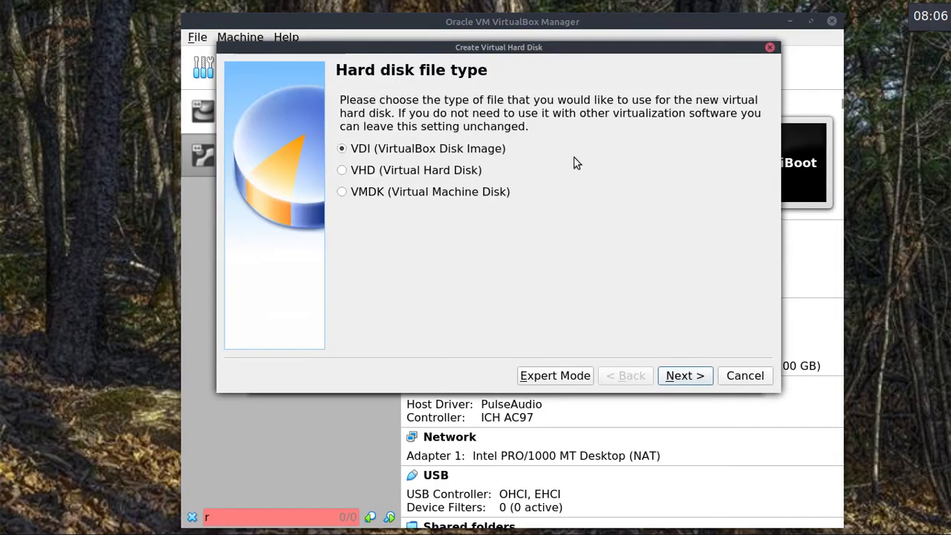
Keep VDI and dynamic allocation, change the disk size from 8 to 20 GB, and create it.
left_click(684, 376)
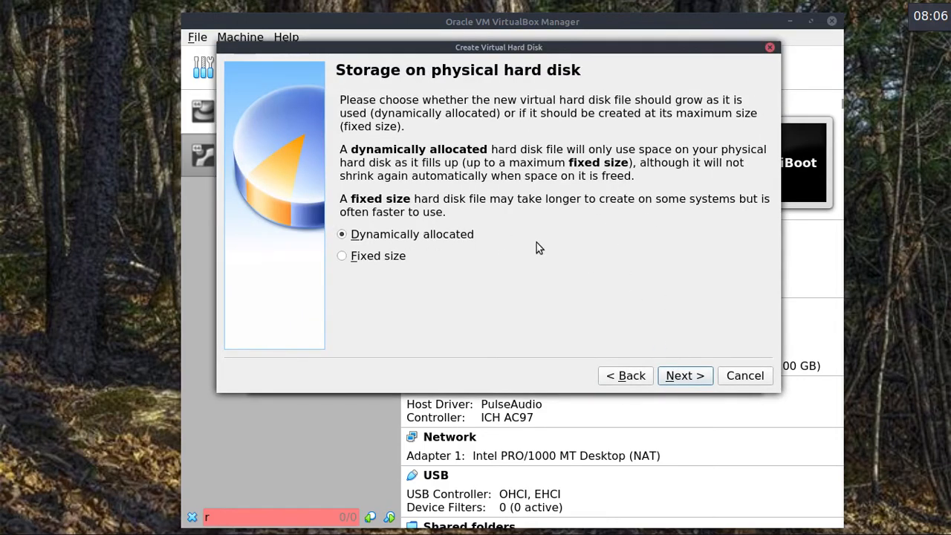
left_click(682, 377)
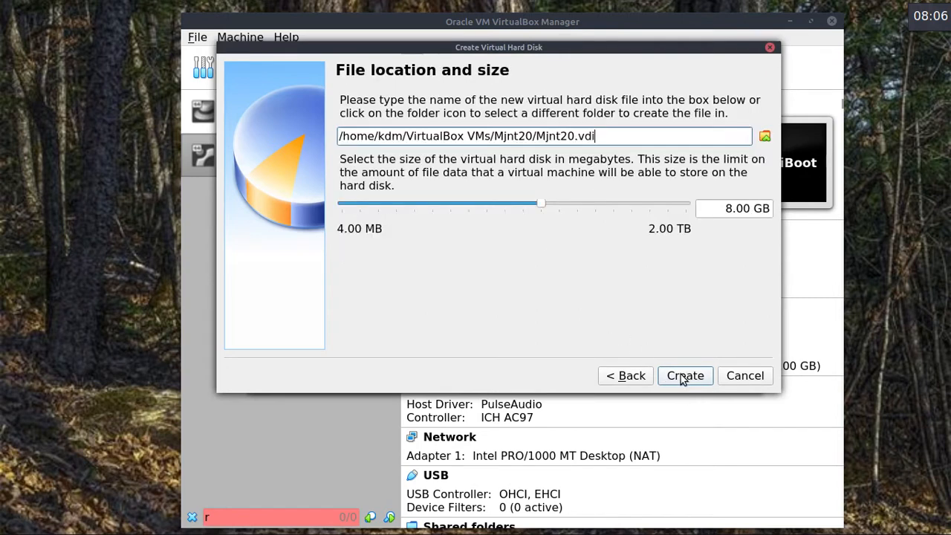
left_click(726, 208)
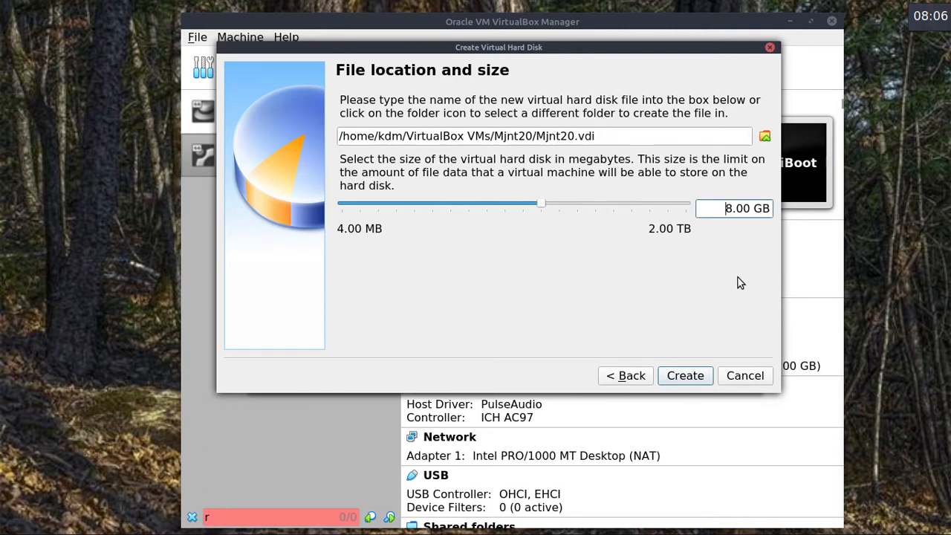
key("Delete")
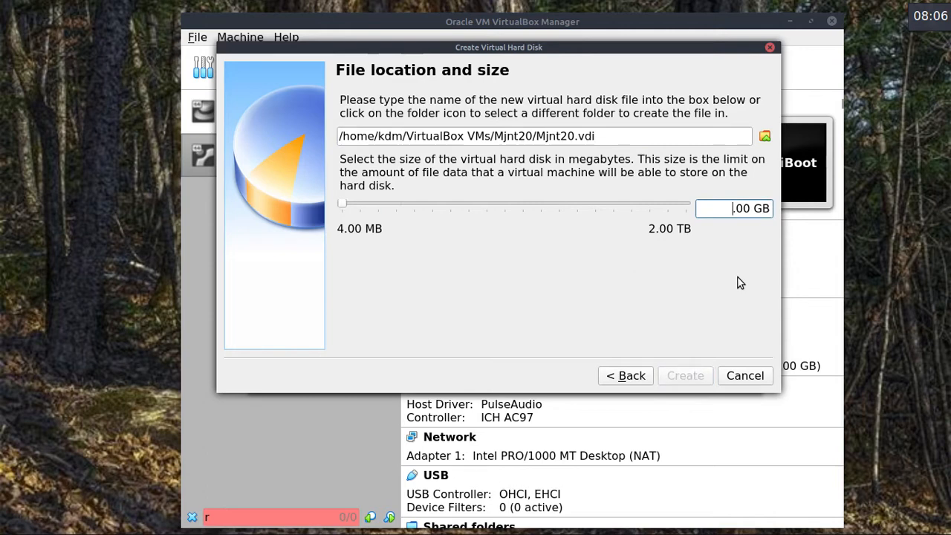
type("20")
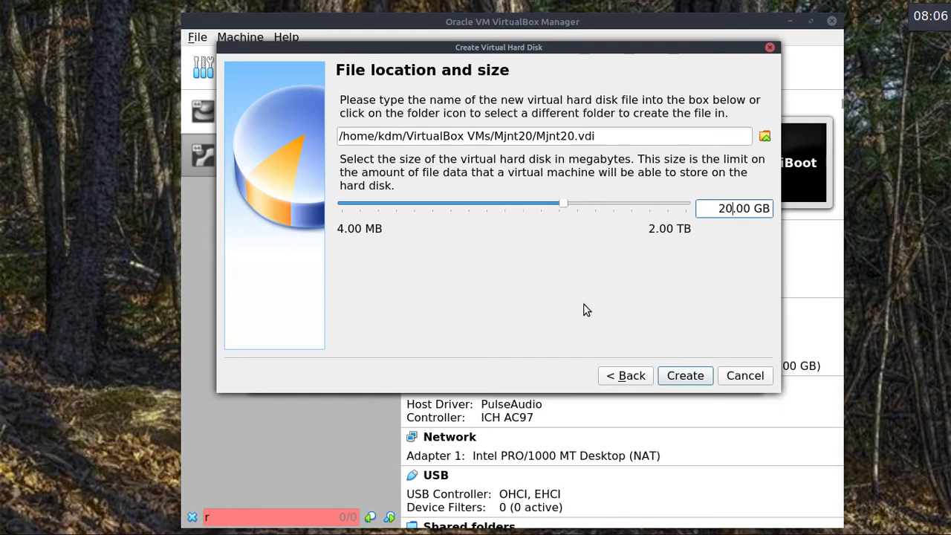
left_click(692, 377)
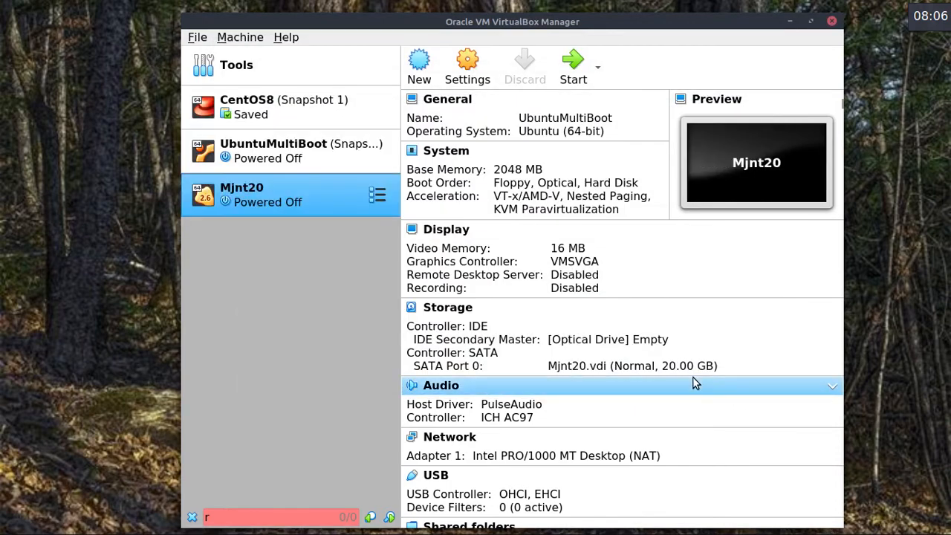
left_click_drag(621, 21, 728, 12)
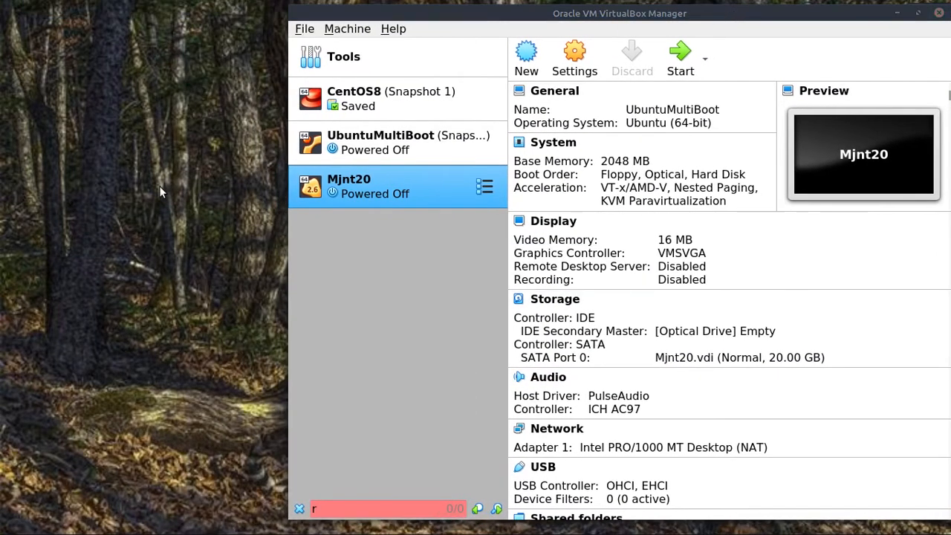
key("super+e")
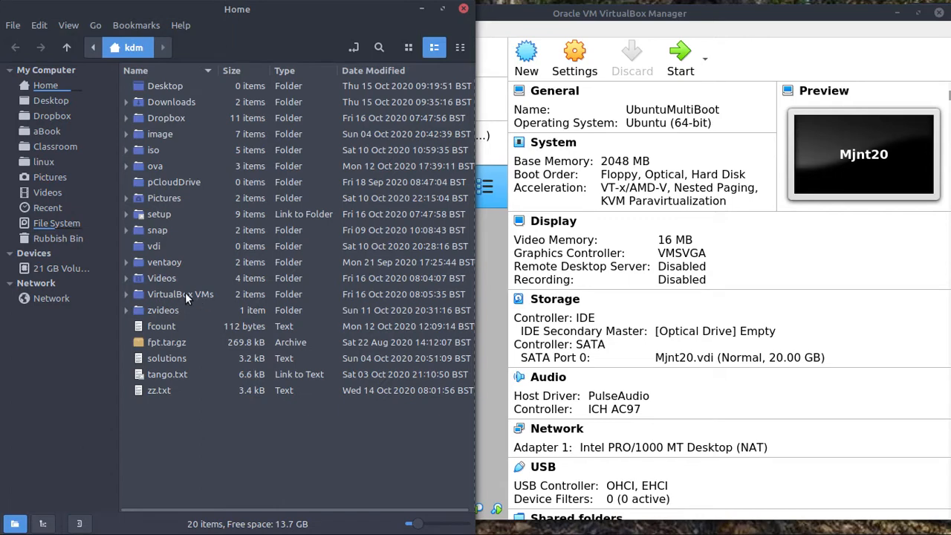
left_click(126, 294)
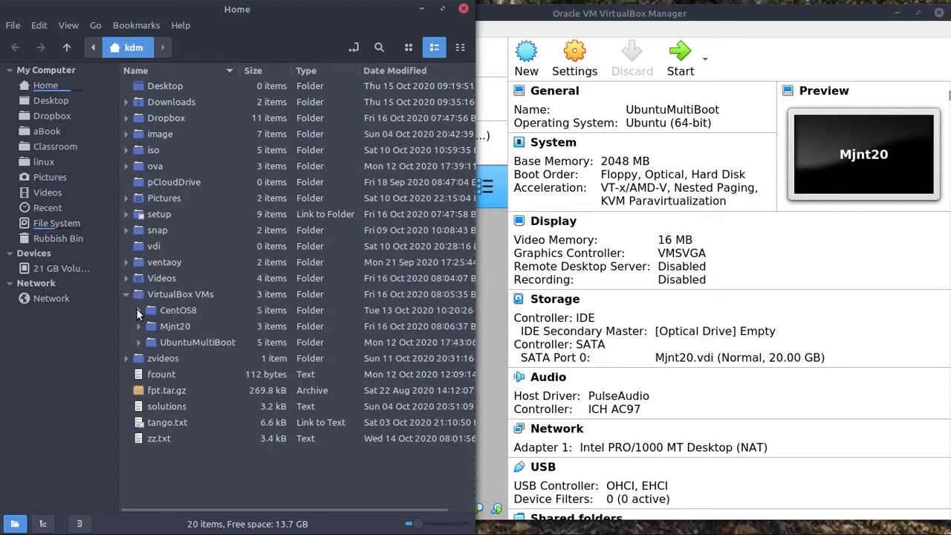
left_click(138, 311)
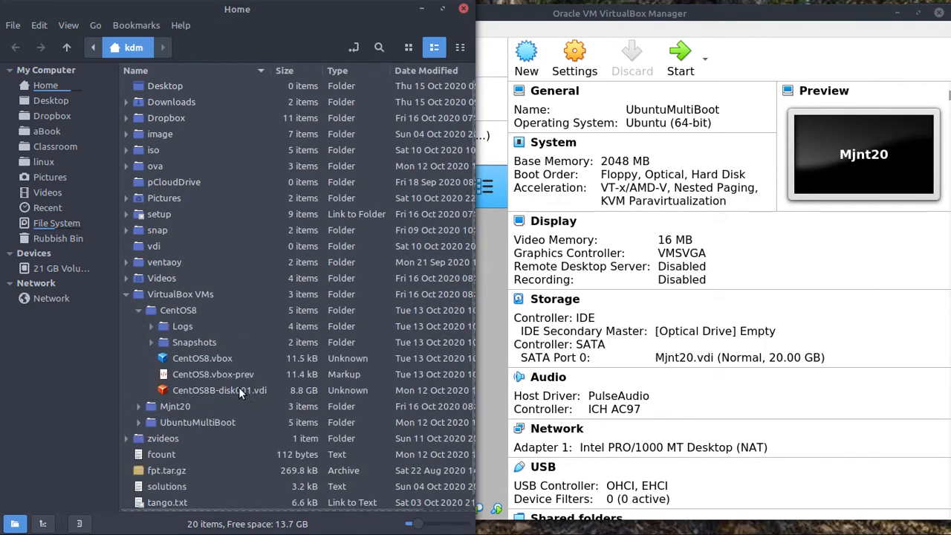
left_click(127, 294)
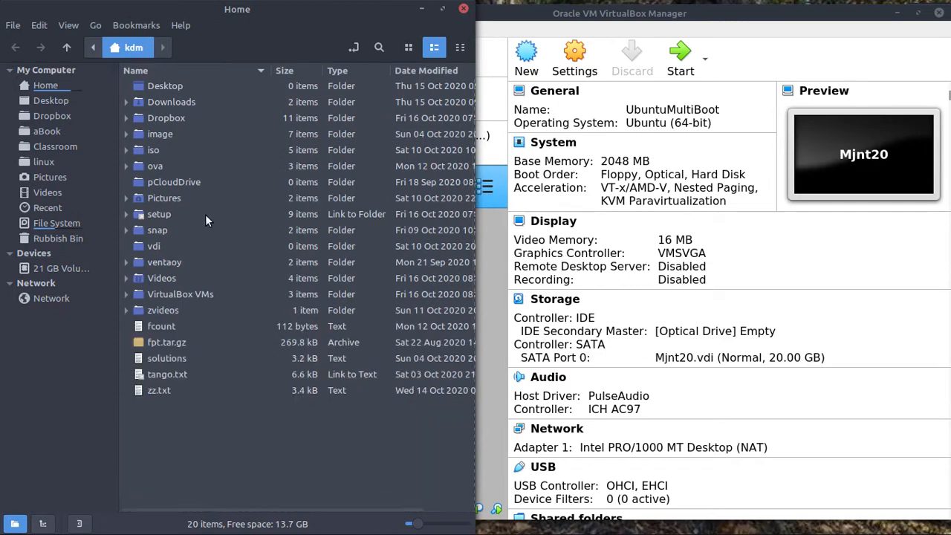
left_click(422, 9)
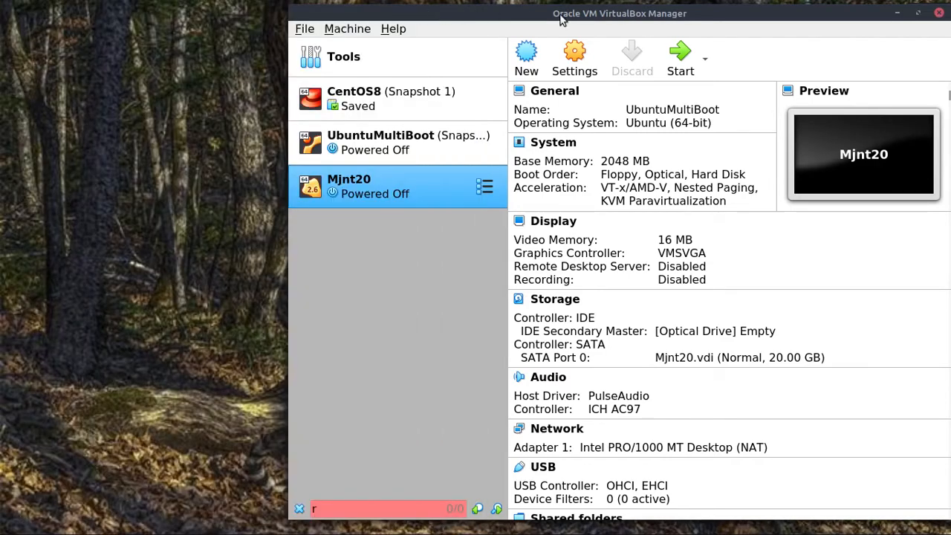
Attach linuxmint-20-cinnamon-64bit.iso to Mjnt20's empty optical drive in Storage settings and save.
left_click(307, 30)
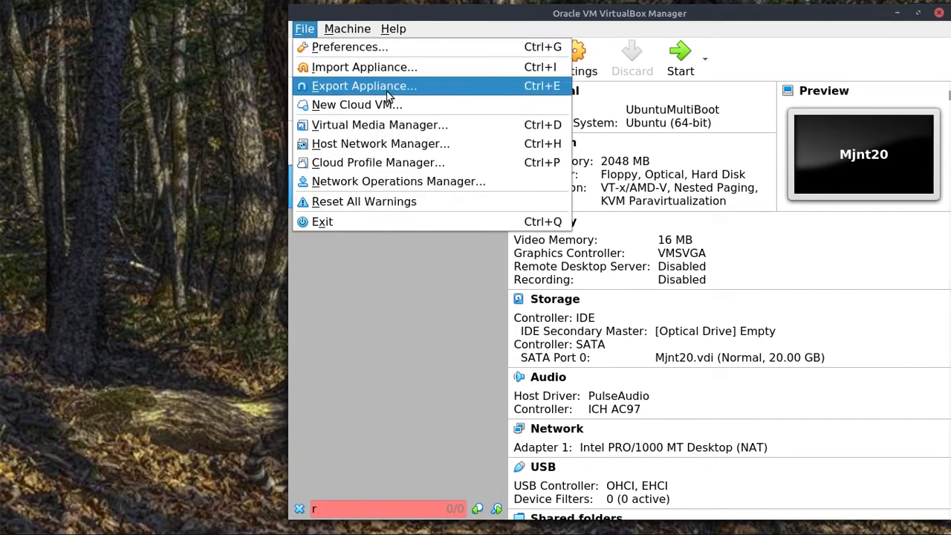
left_click(412, 329)
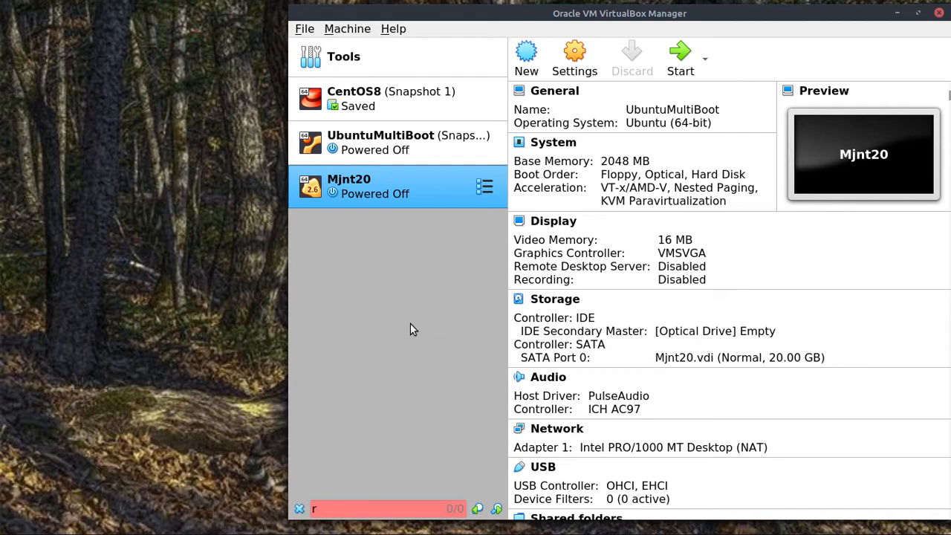
left_click(563, 299)
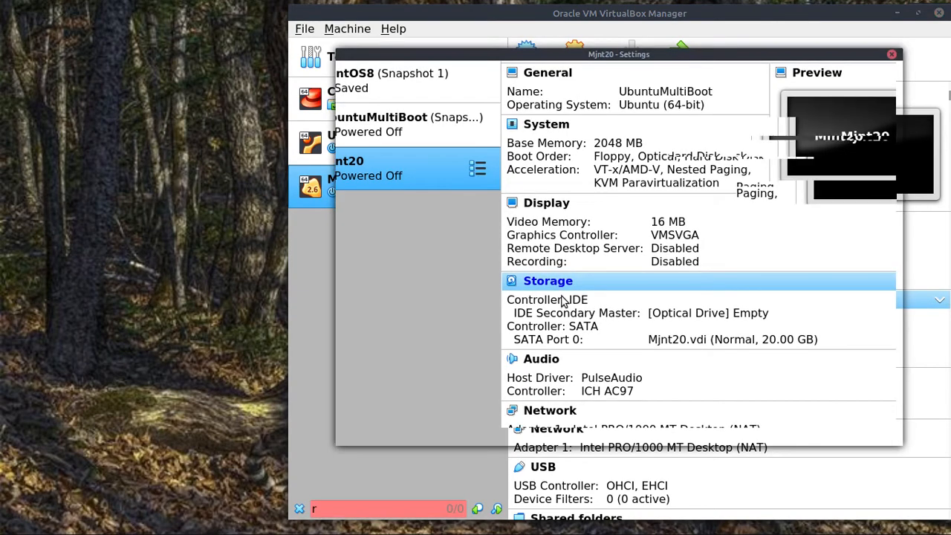
left_click(537, 146)
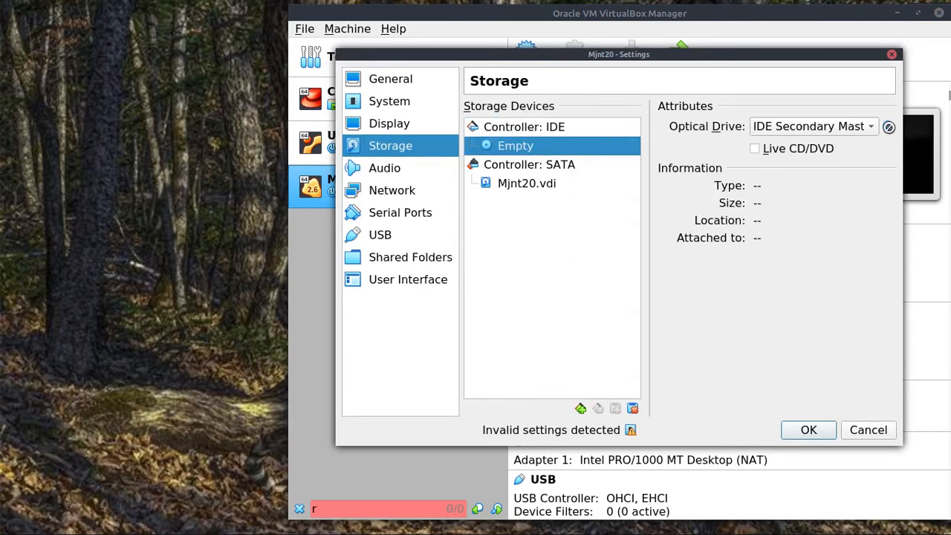
left_click(888, 127)
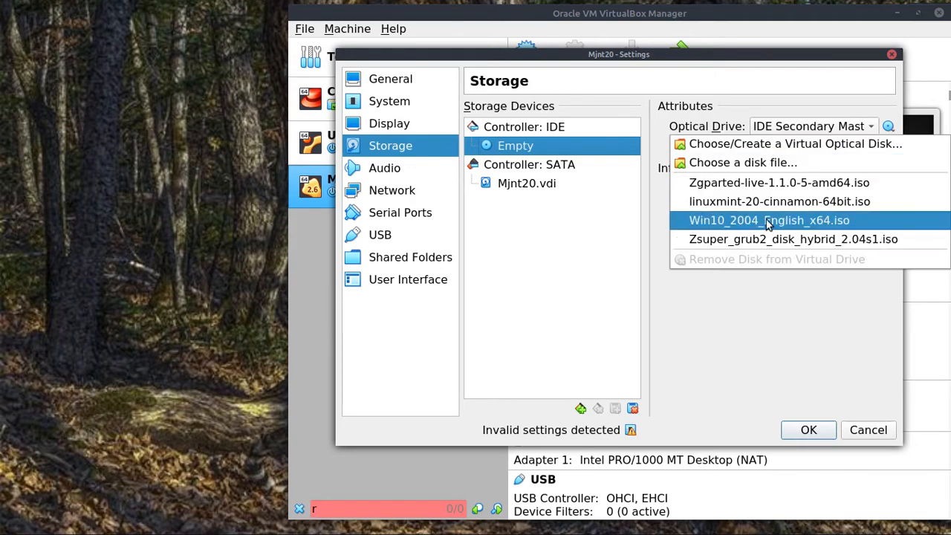
left_click(762, 161)
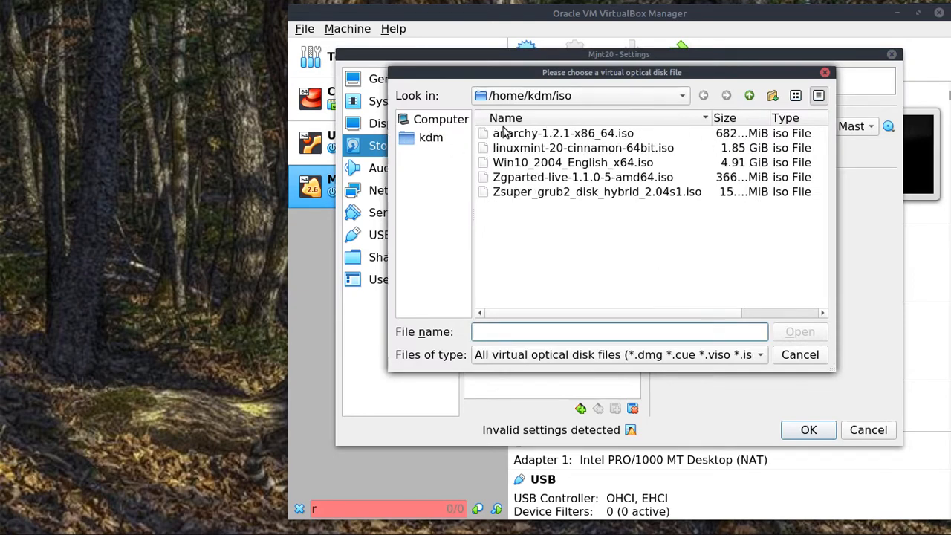
double_click(571, 147)
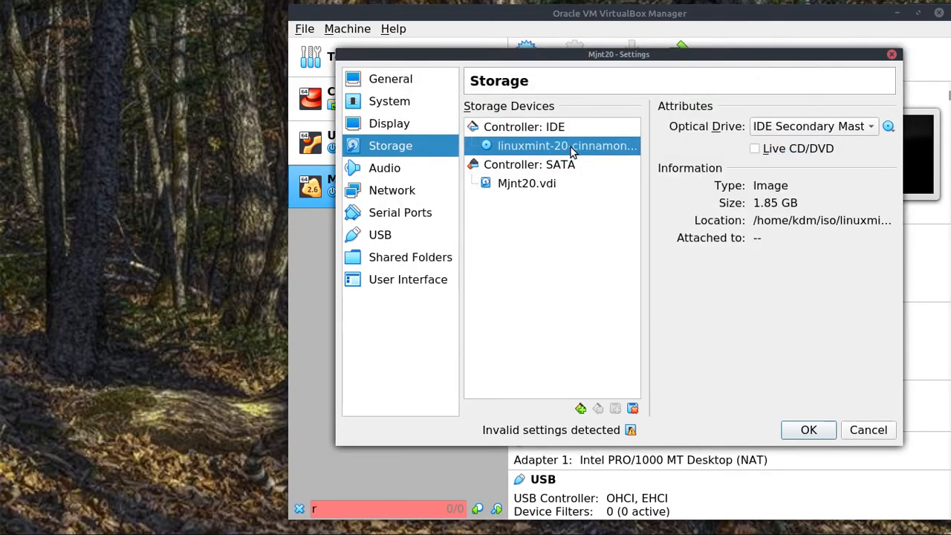
left_click(808, 430)
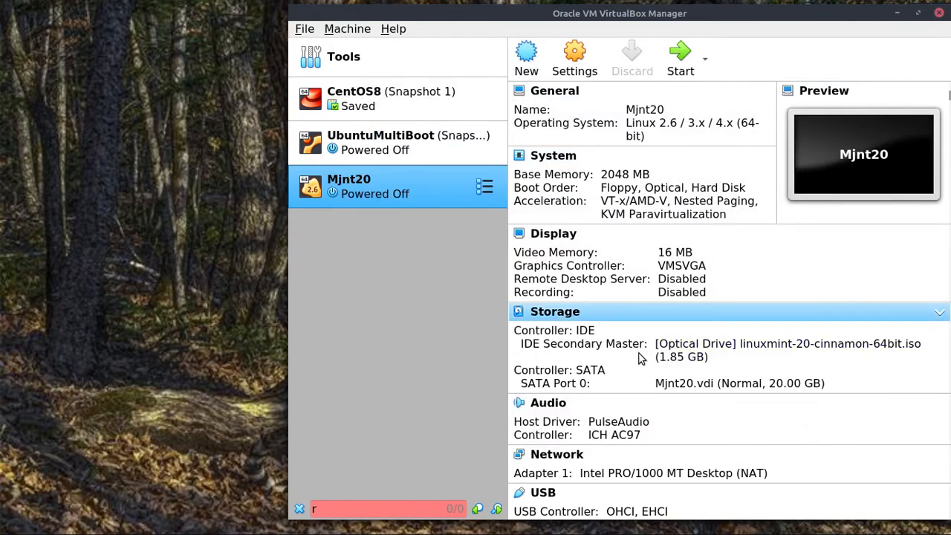
Start Mjnt20 from linuxmint-20-cinnamon-64bit.iso and boot Start Linux Mint.
left_click(681, 61)
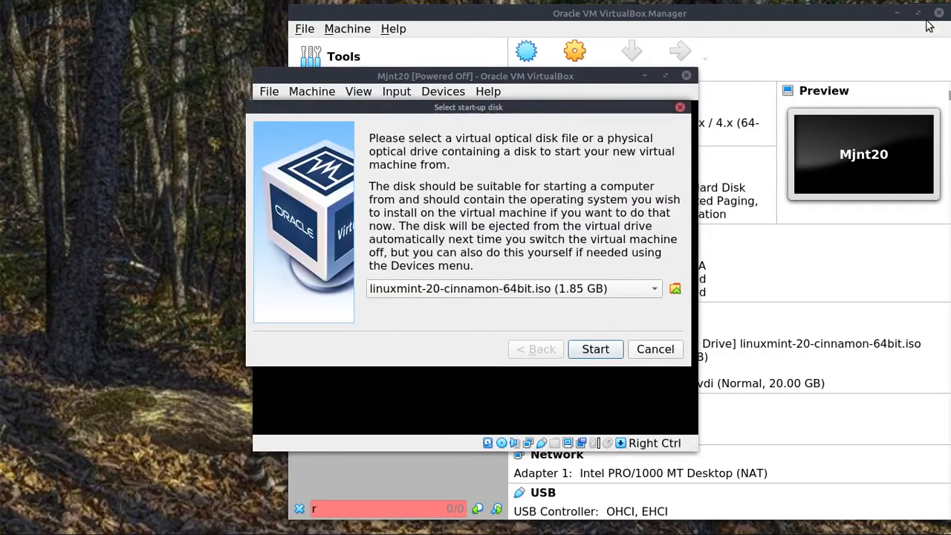
left_click(897, 16)
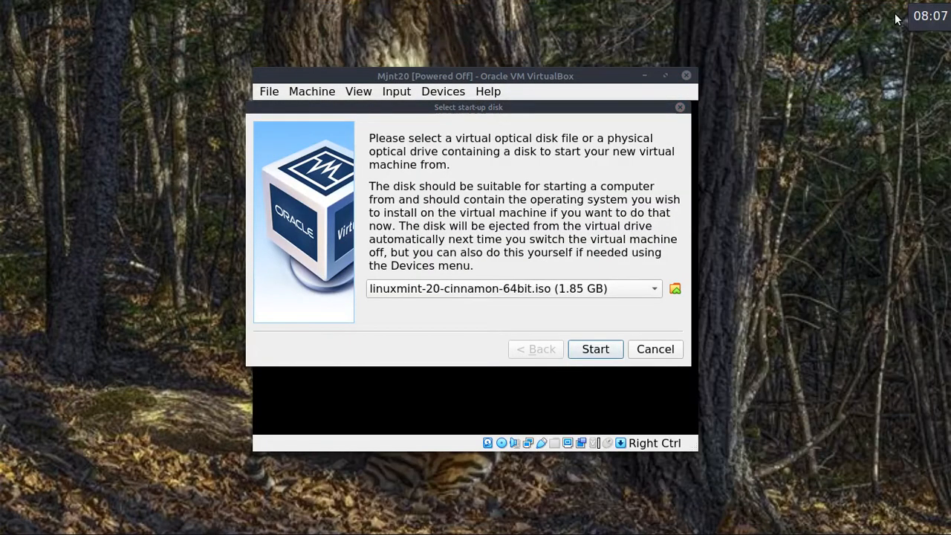
left_click(654, 289)
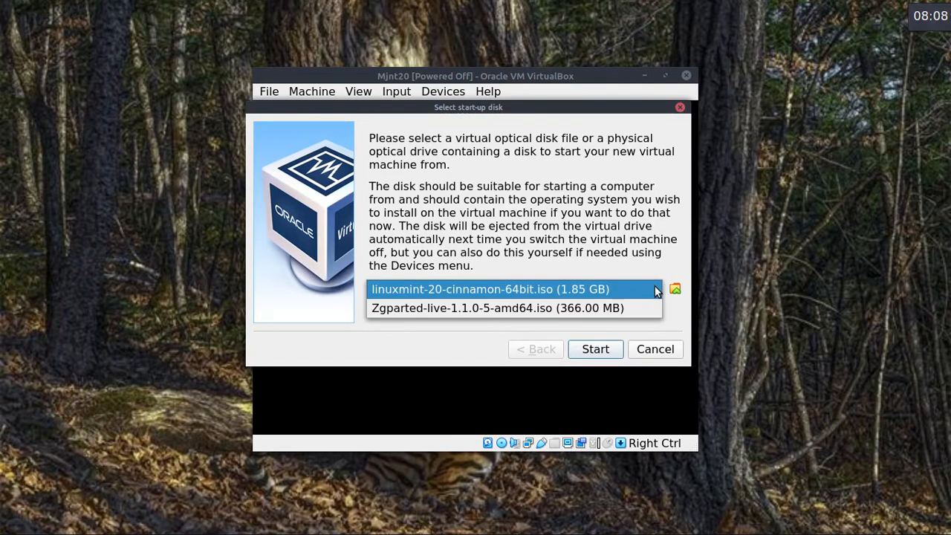
left_click(610, 292)
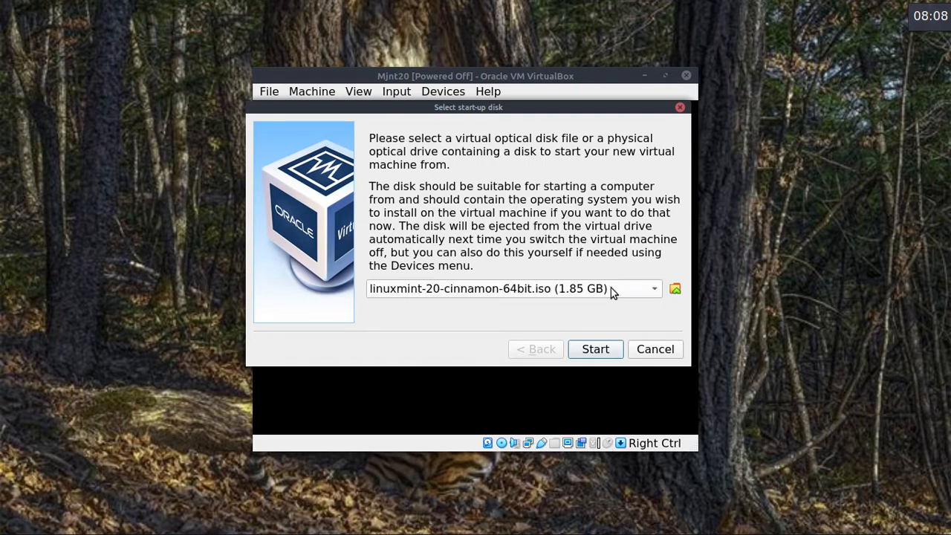
left_click(595, 349)
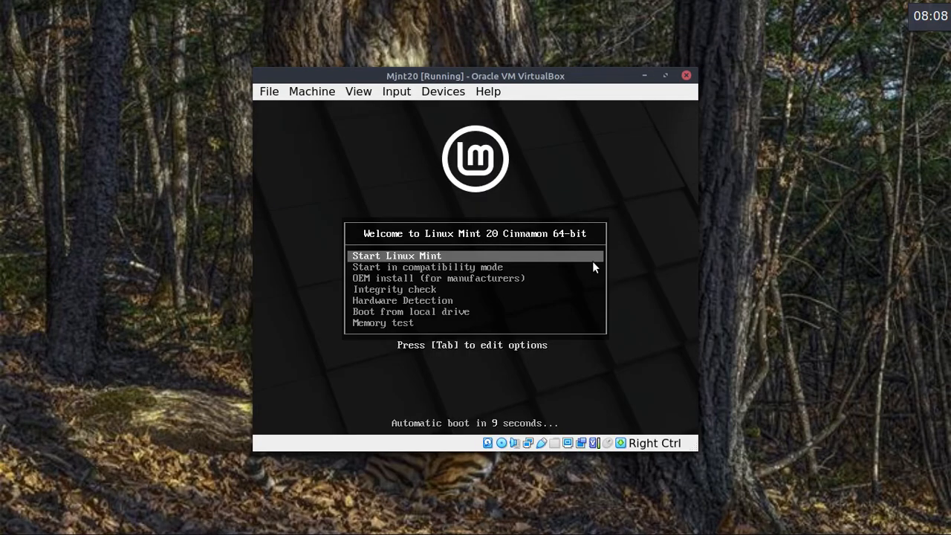
key("Return")
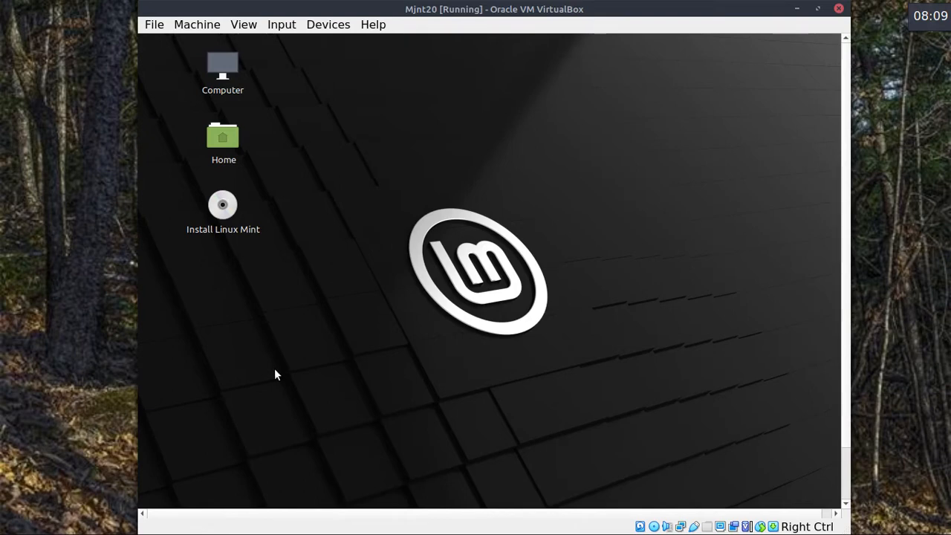
Open and close the Mint menu, then launch Install Linux Mint from the desktop.
key("super")
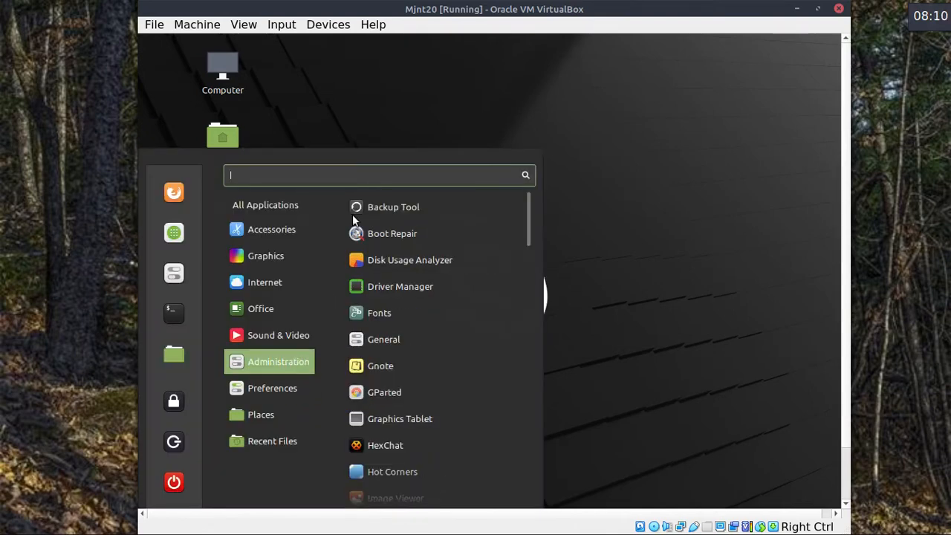
mouse_move(297, 229)
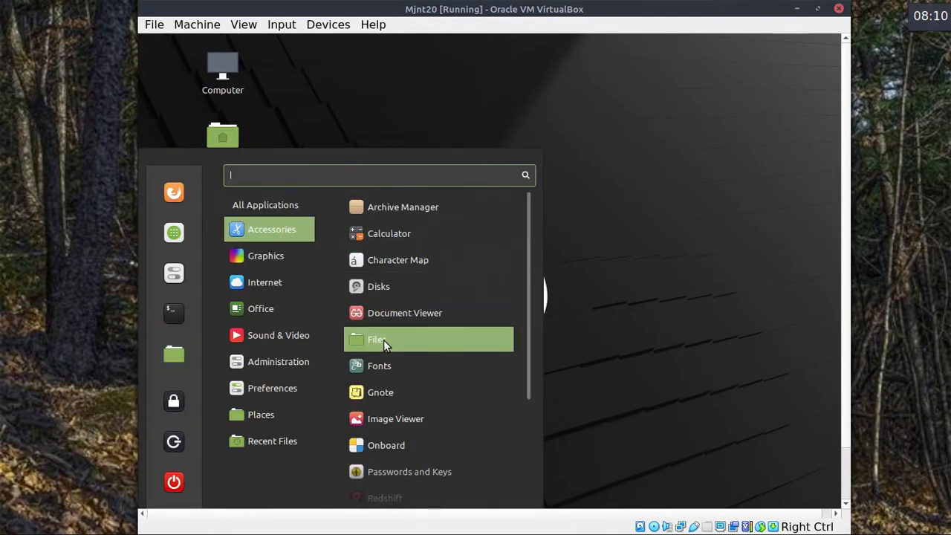
left_click(632, 157)
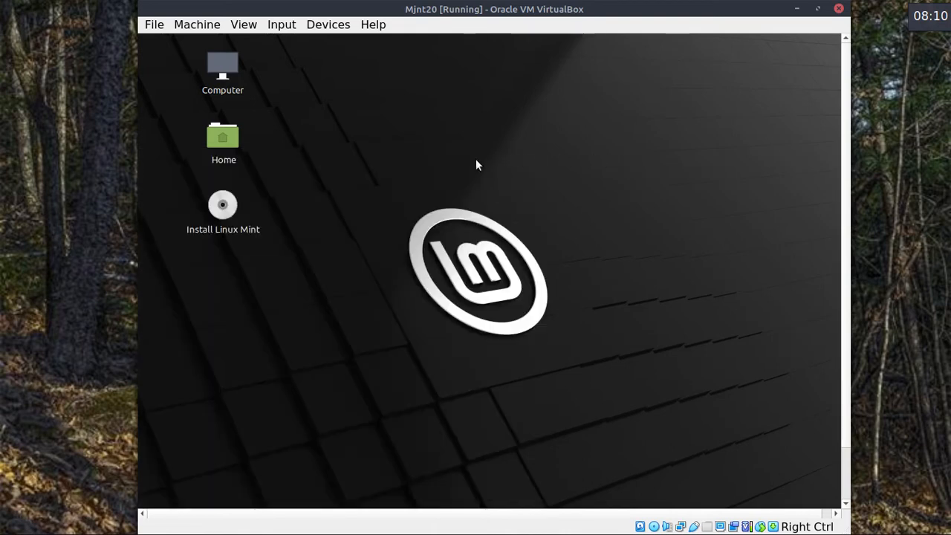
double_click(224, 206)
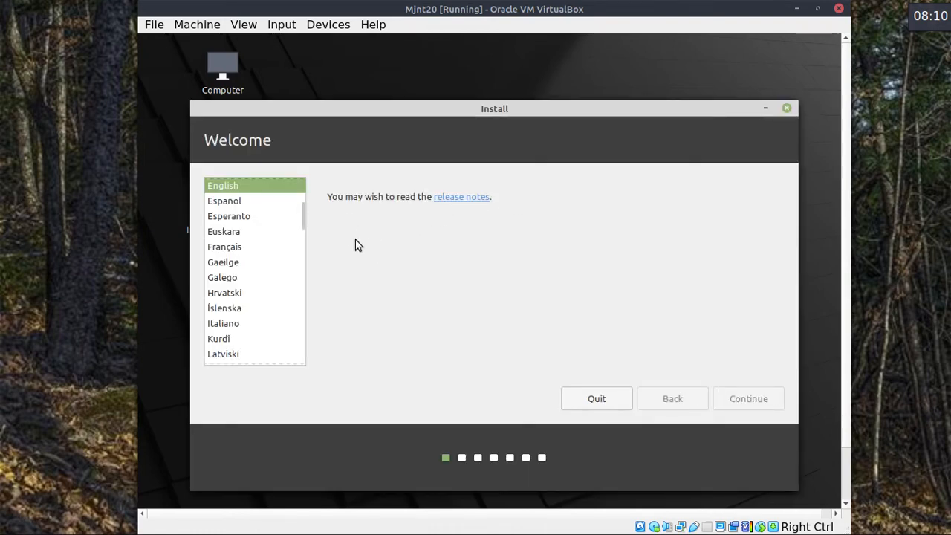
Accept English, pick the English (UK) keyboard, skip codecs, and choose Something else partitioning.
left_click(750, 398)
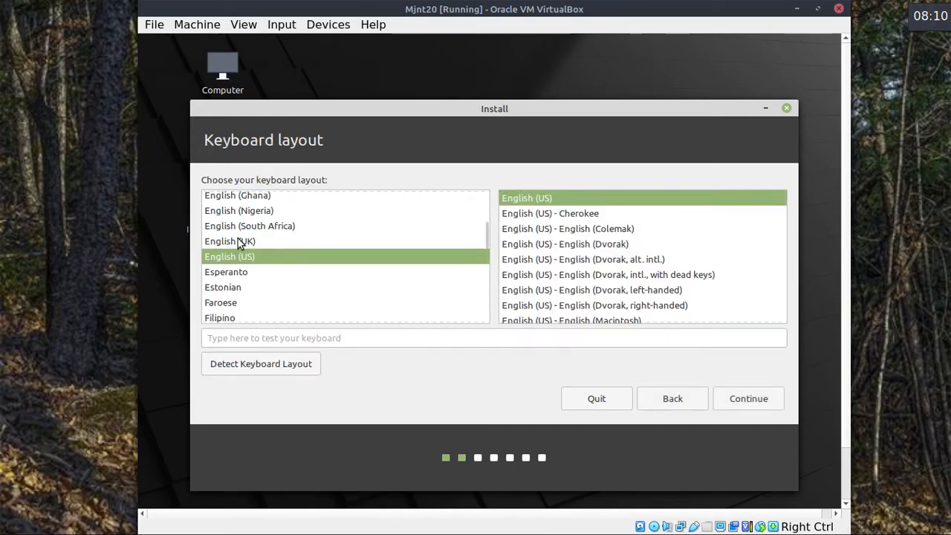
left_click(238, 239)
left_click(748, 399)
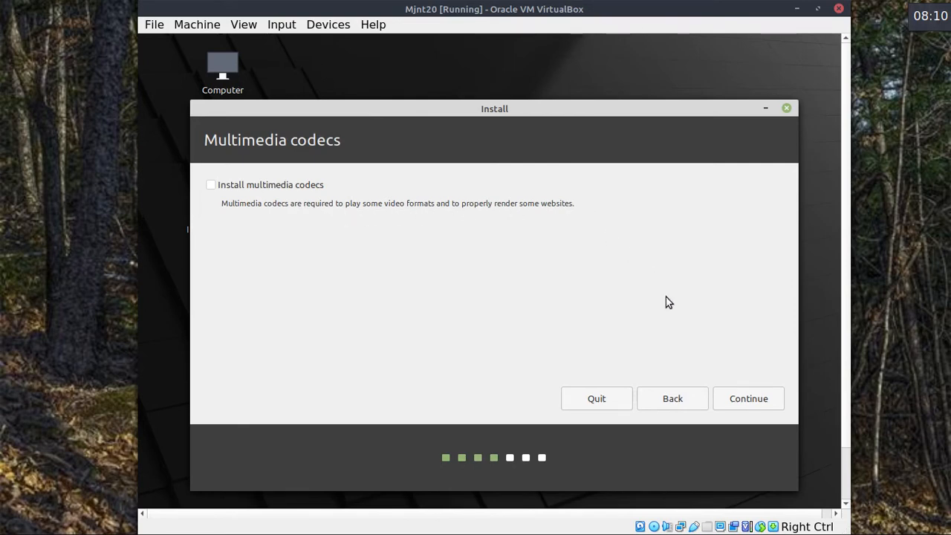
left_click(747, 397)
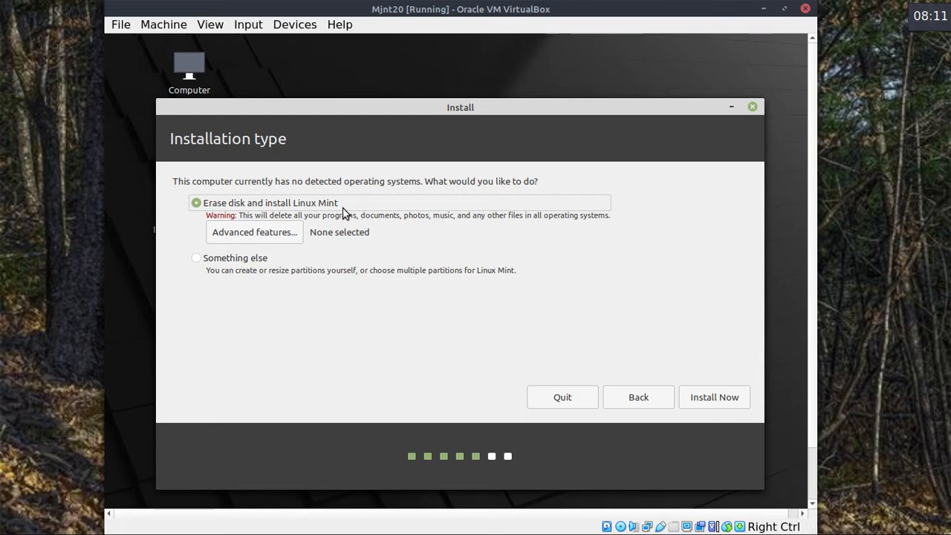
left_click(197, 258)
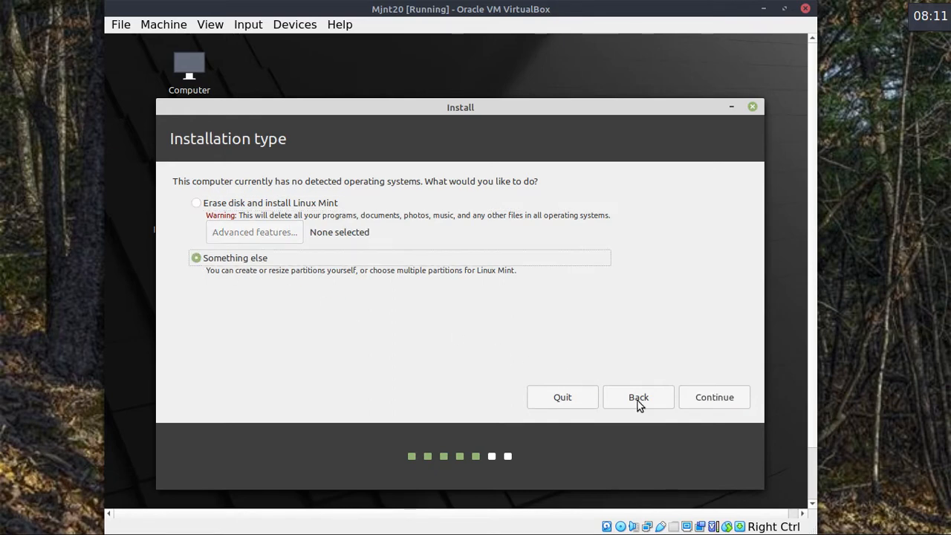
left_click(710, 396)
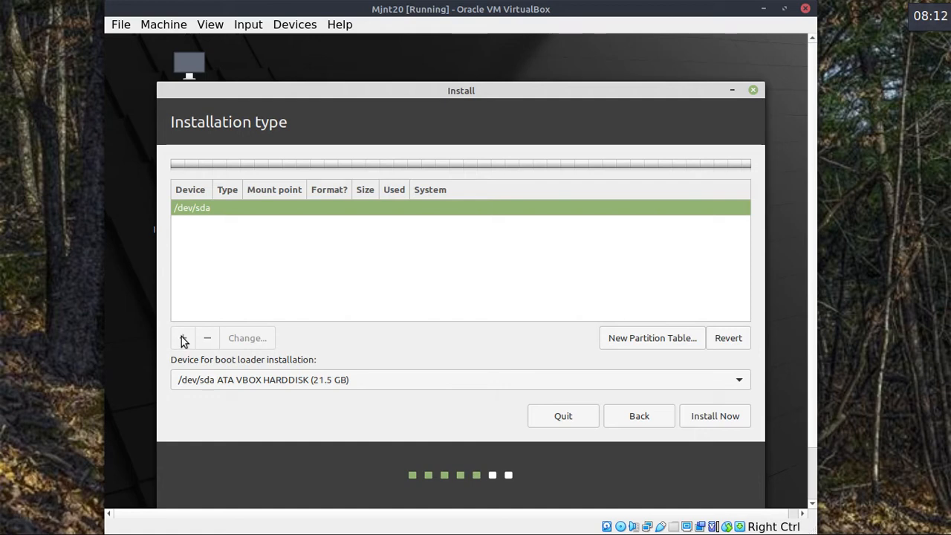
Wipe /dev/sda with a new empty partition table and select its free space.
left_click(658, 341)
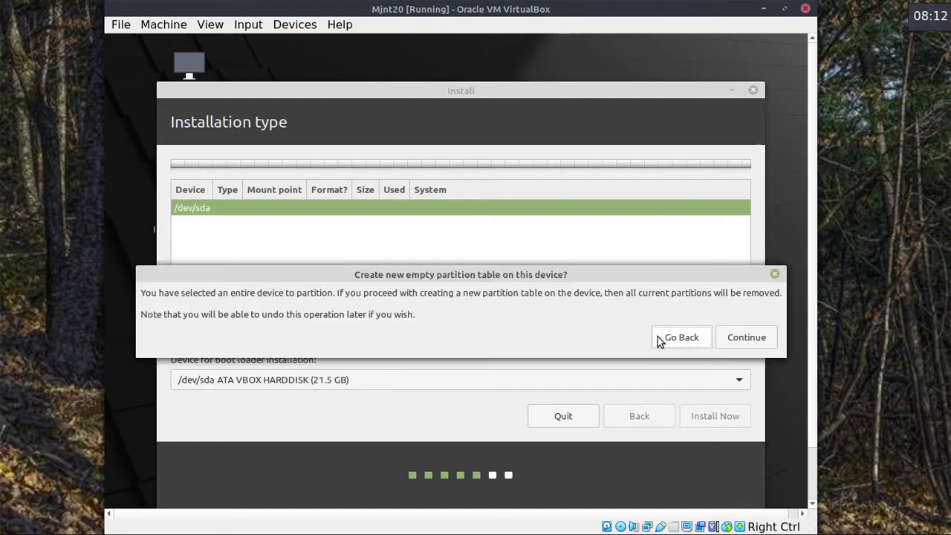
left_click(733, 338)
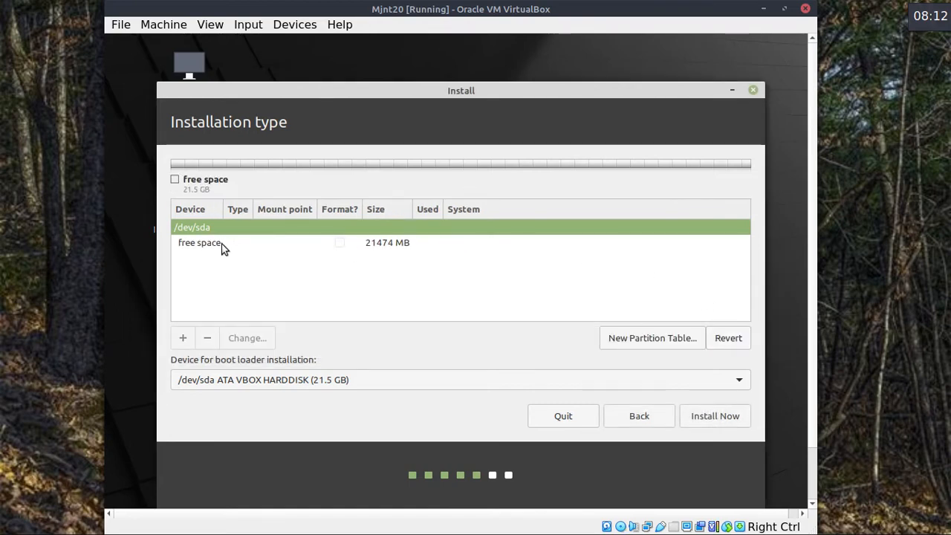
left_click(223, 248)
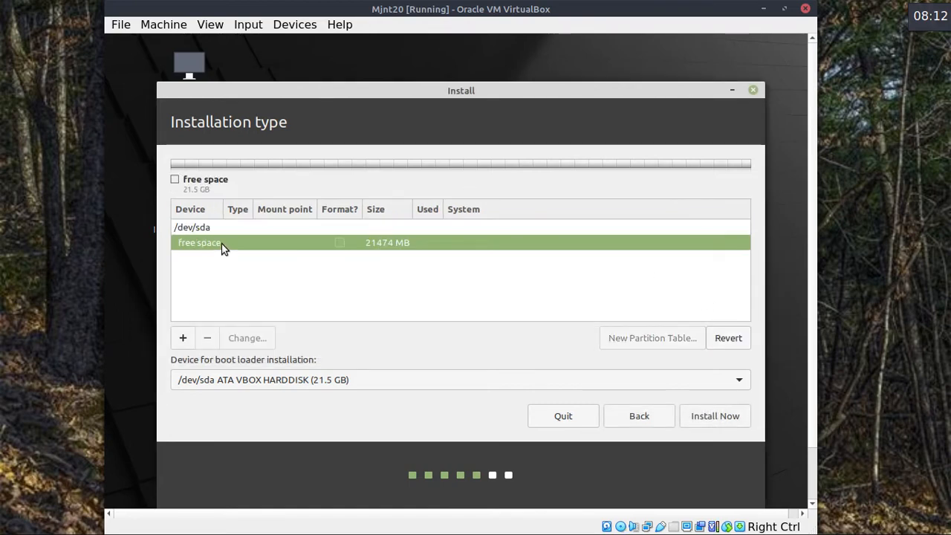
Add a 10000 MB partition mounted at / in the free space.
left_click(183, 338)
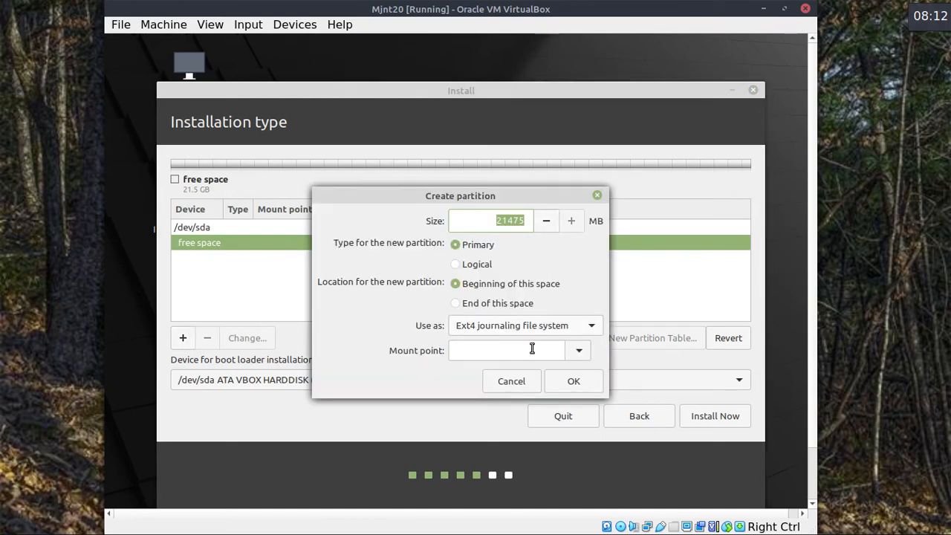
left_click(578, 350)
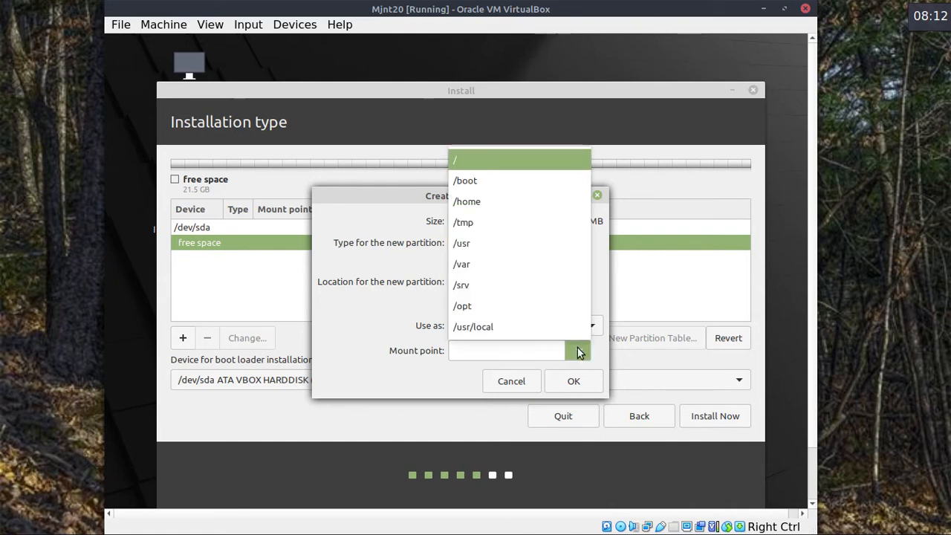
left_click(467, 160)
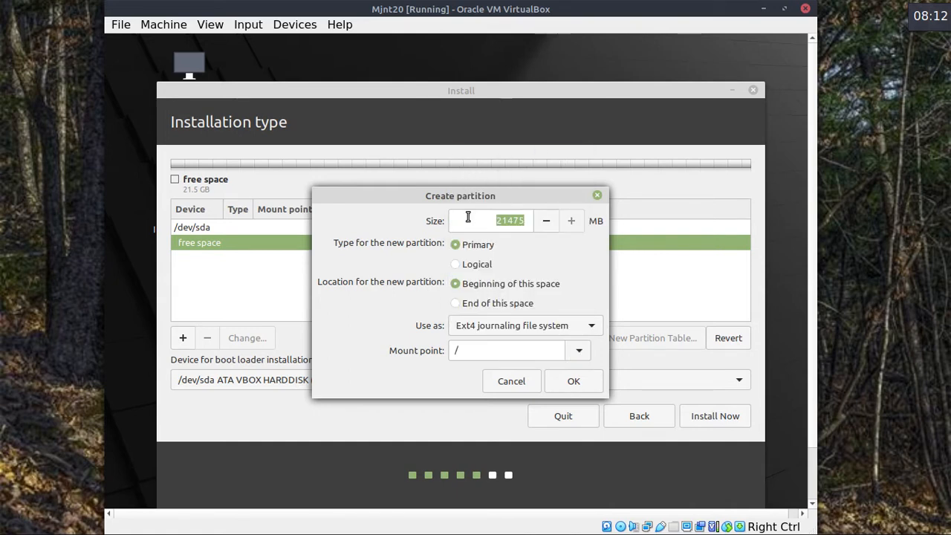
double_click(515, 220)
type("10000")
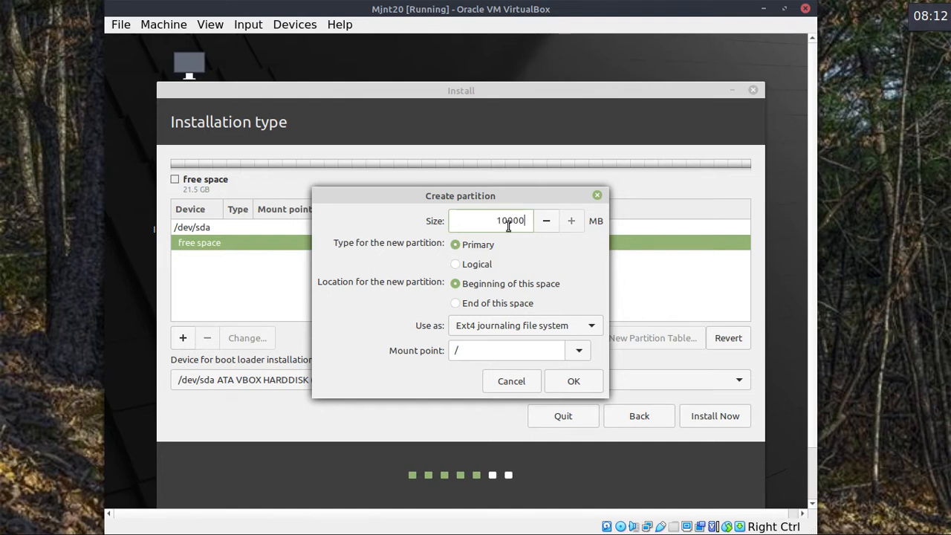
left_click(576, 379)
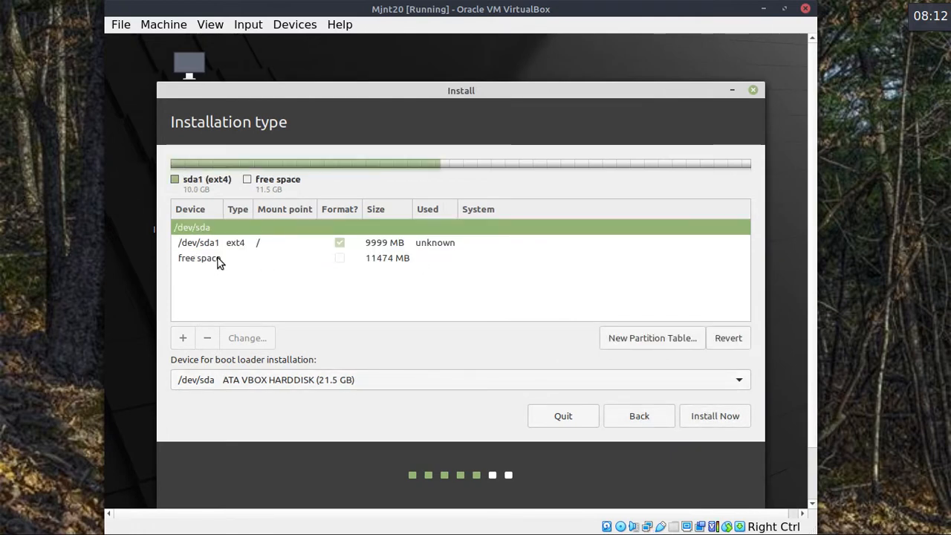
Create a 1000 MB partition mounted at /home from the free space, then select /dev/sda1.
left_click(219, 260)
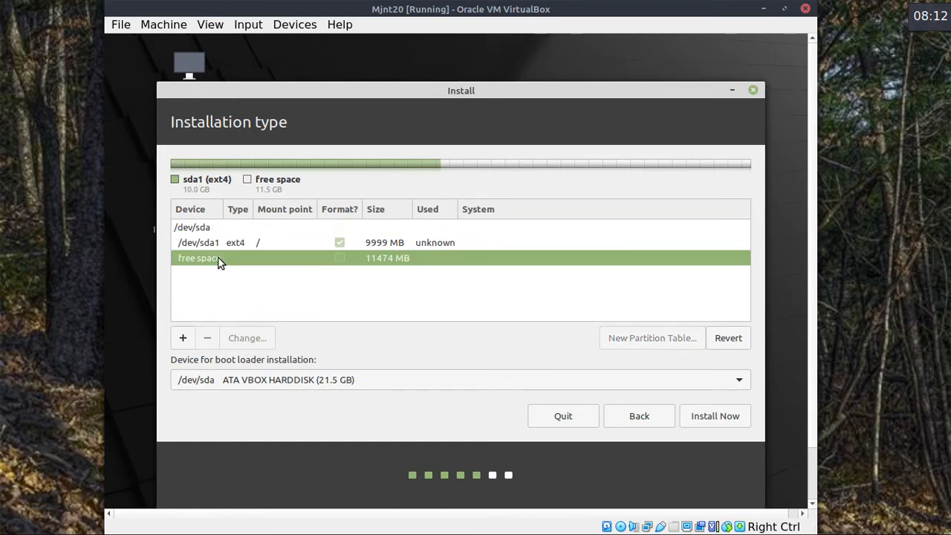
left_click(184, 338)
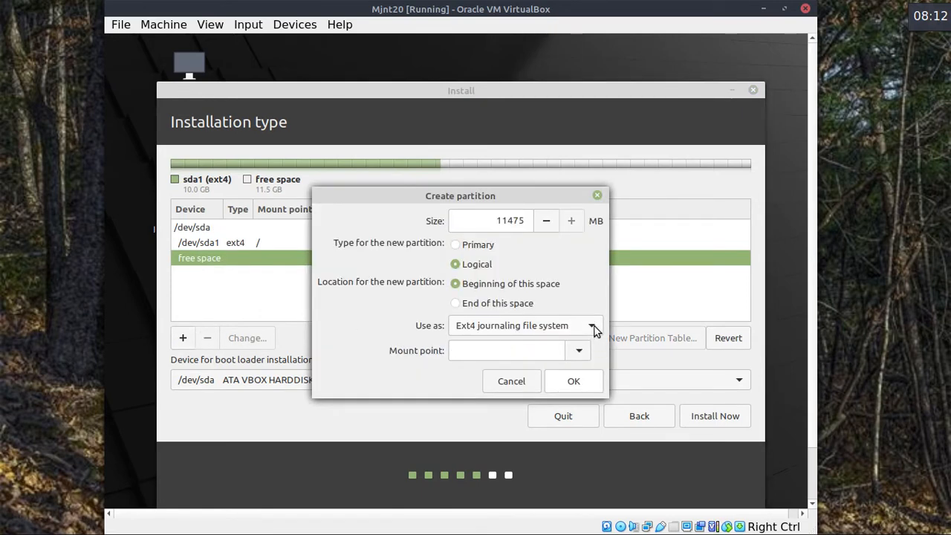
left_click(579, 351)
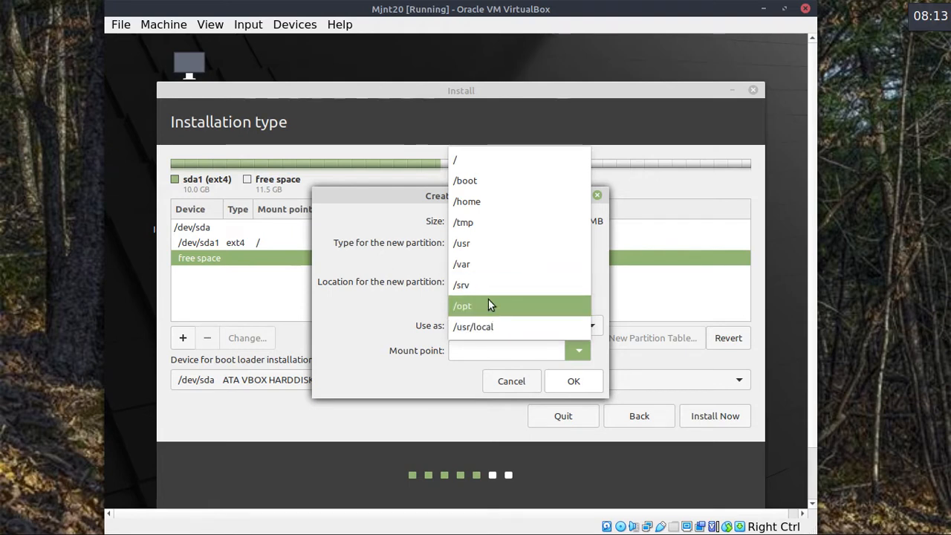
left_click(475, 202)
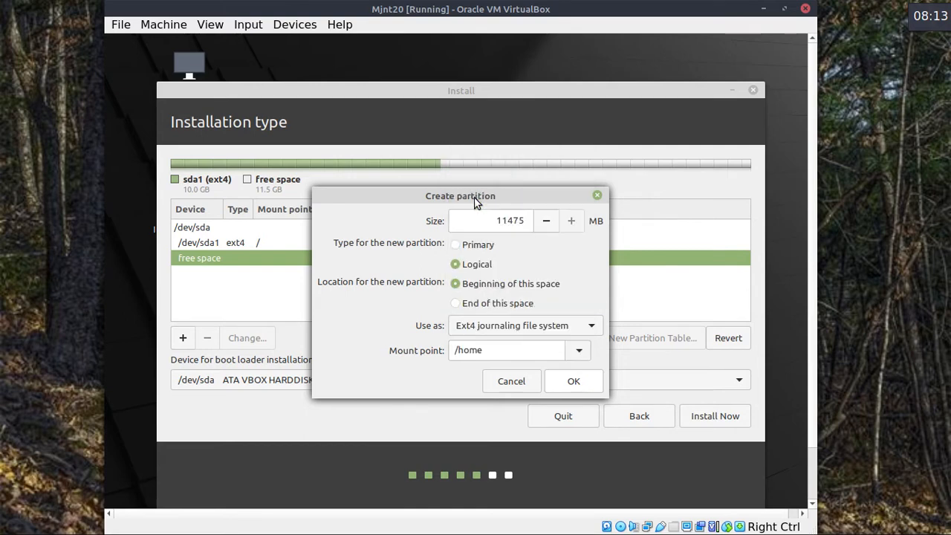
double_click(511, 220)
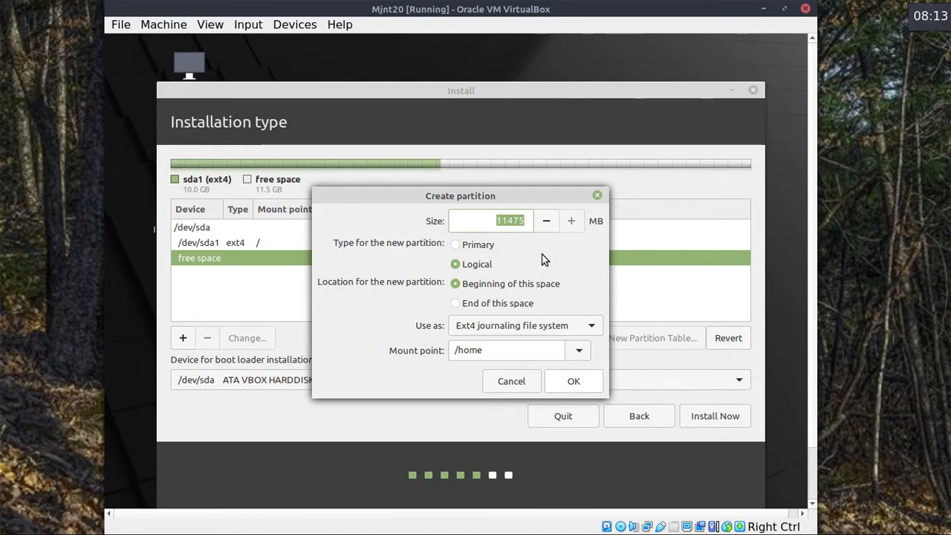
type("1000")
left_click(561, 379)
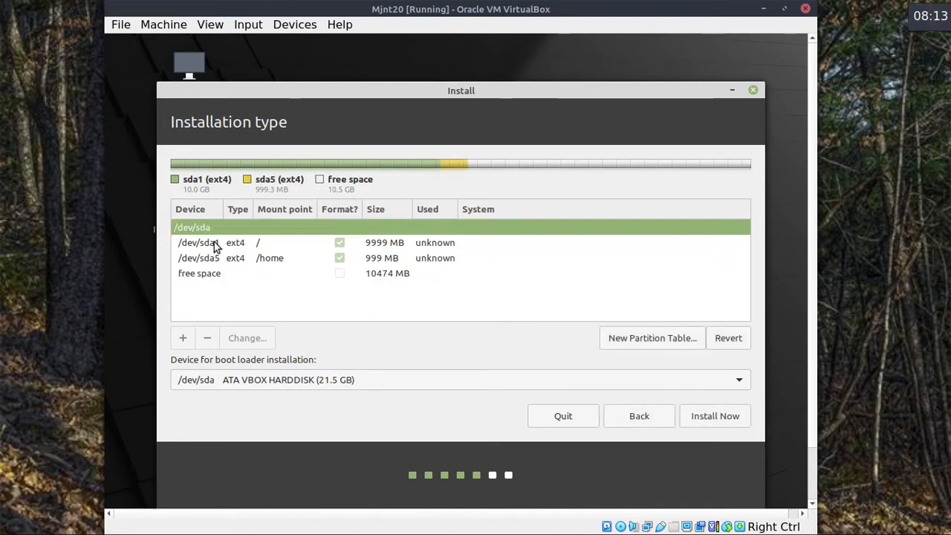
left_click(215, 248)
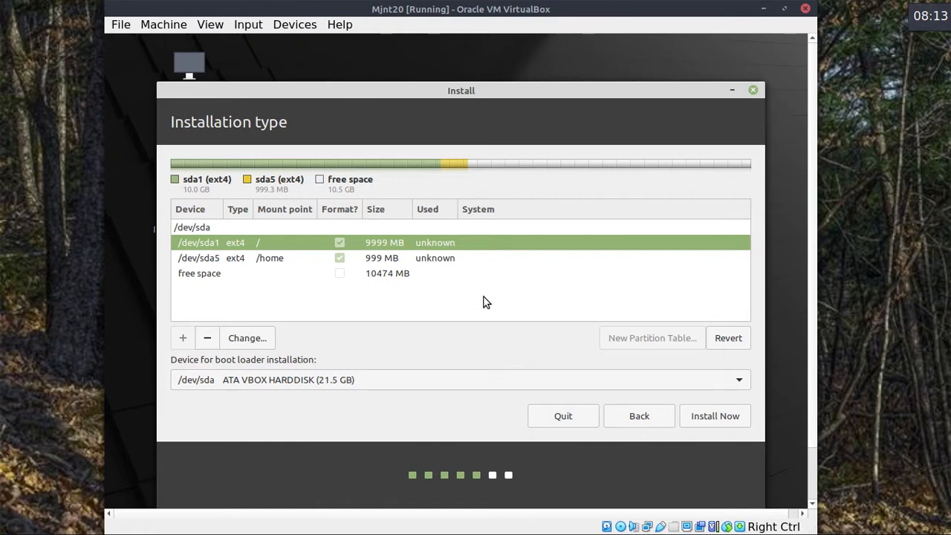
left_click(715, 415)
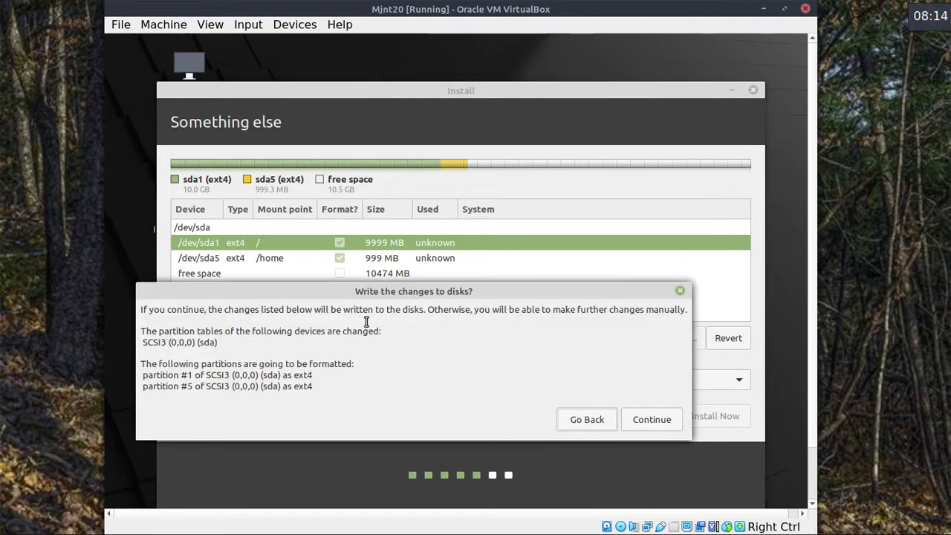
left_click(587, 418)
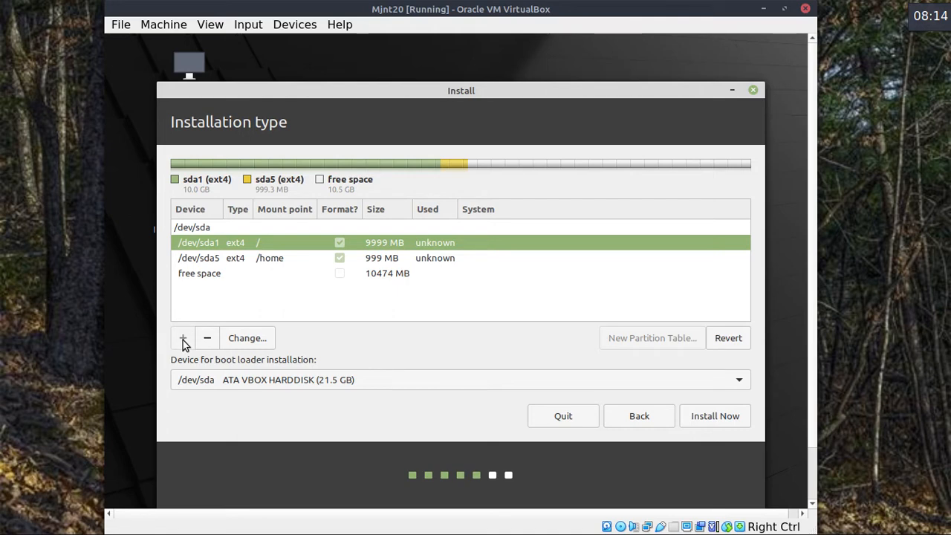
Add a 2000 MB swap area from the free space, then choose Install Now.
left_click(213, 278)
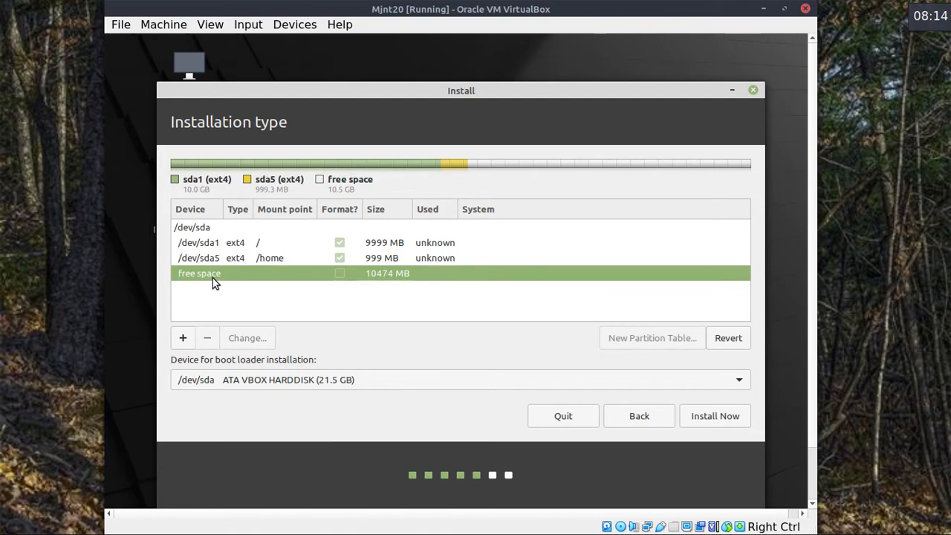
left_click(184, 336)
left_click(592, 327)
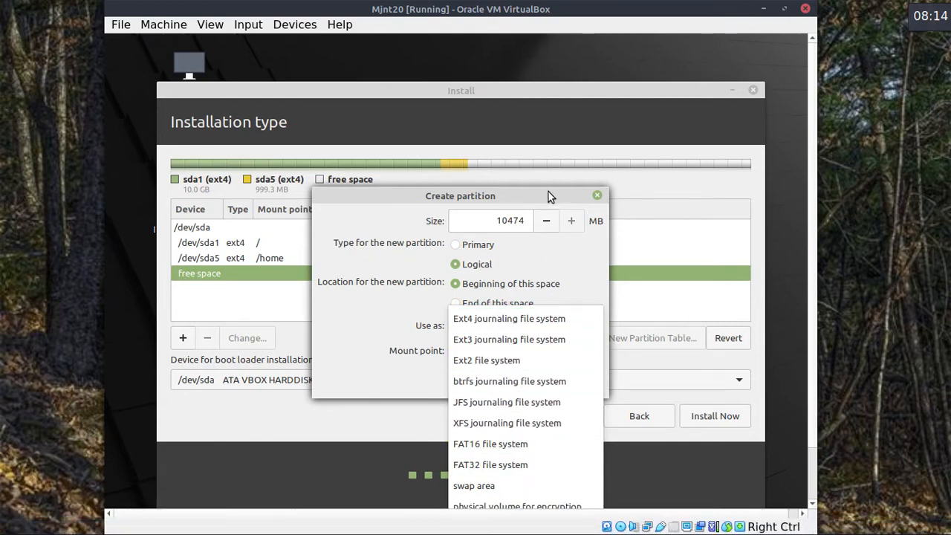
left_click(547, 193)
left_click_drag(546, 192, 558, 83)
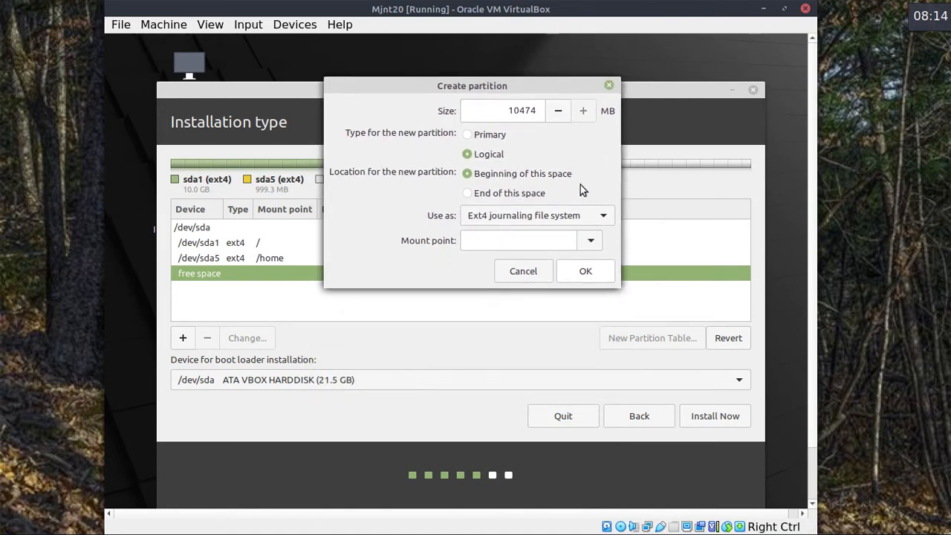
left_click(606, 217)
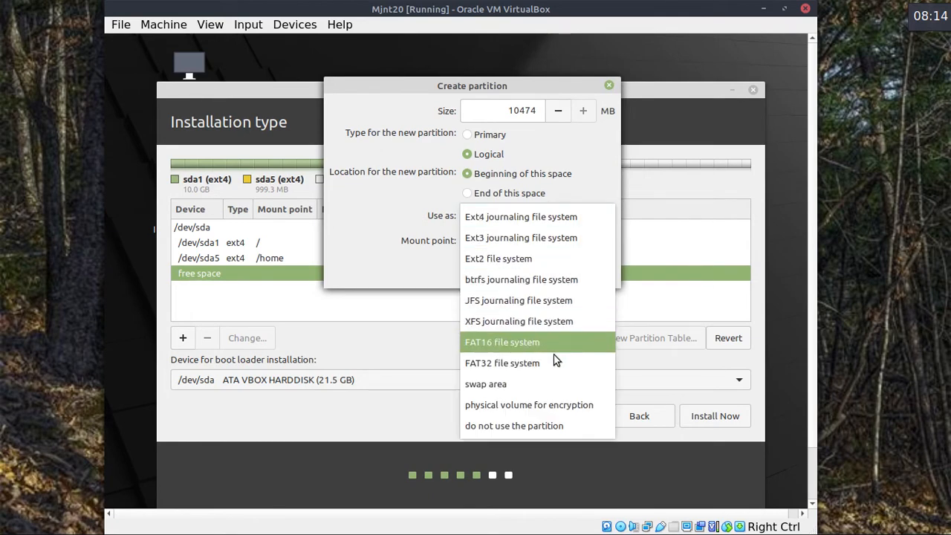
left_click(527, 384)
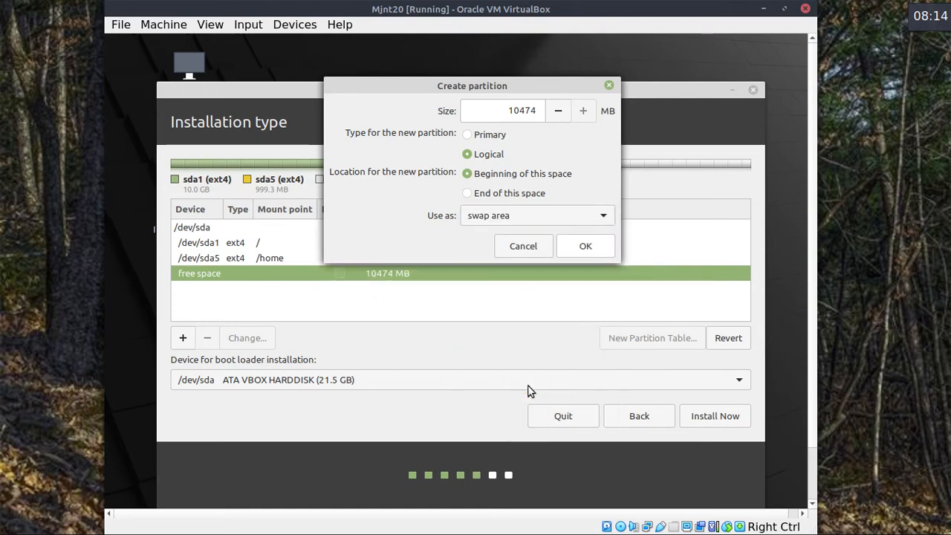
double_click(528, 111)
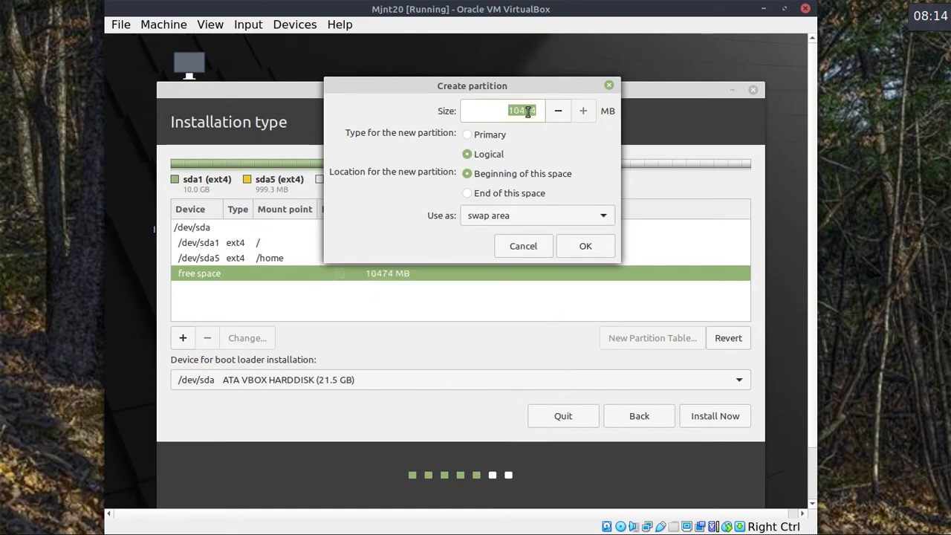
type("2000")
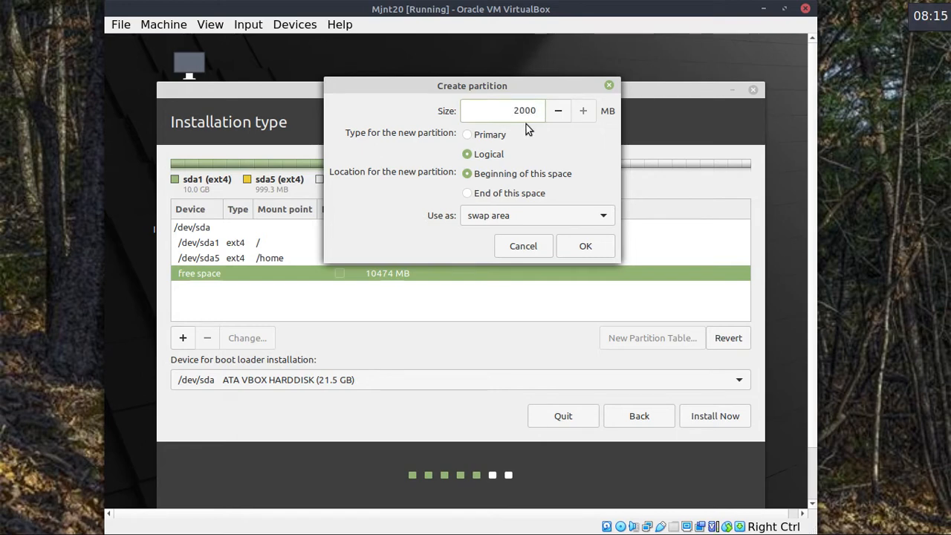
left_click(587, 246)
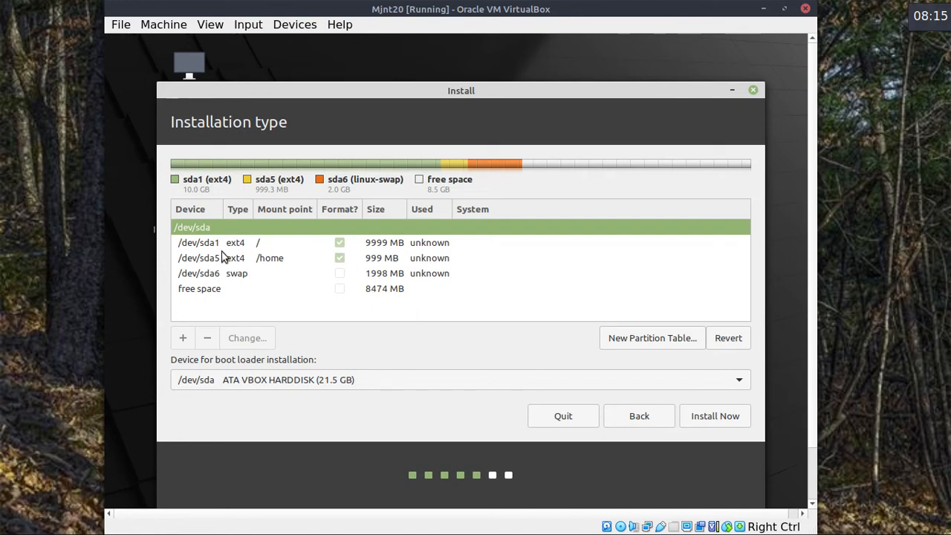
left_click(721, 417)
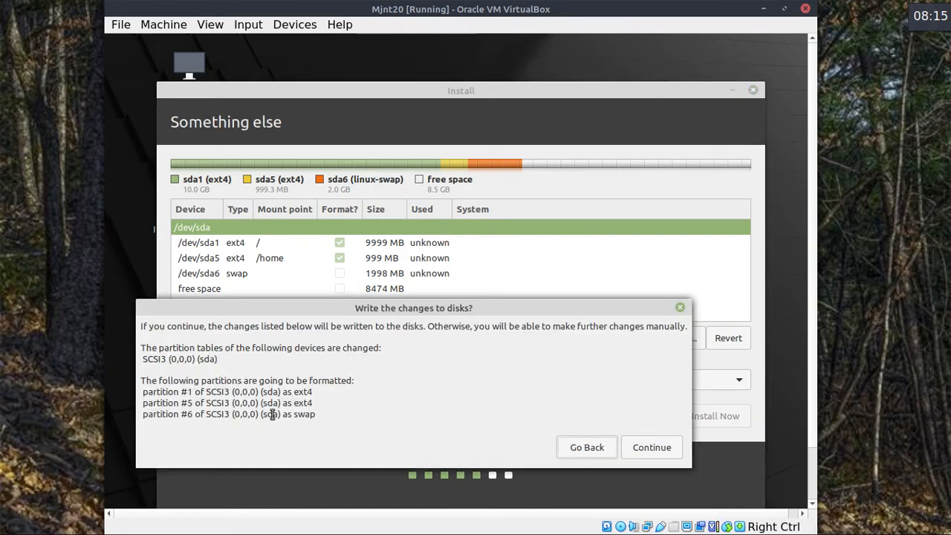
Confirm writing the partition changes to disk and keep London as the time zone.
left_click(652, 449)
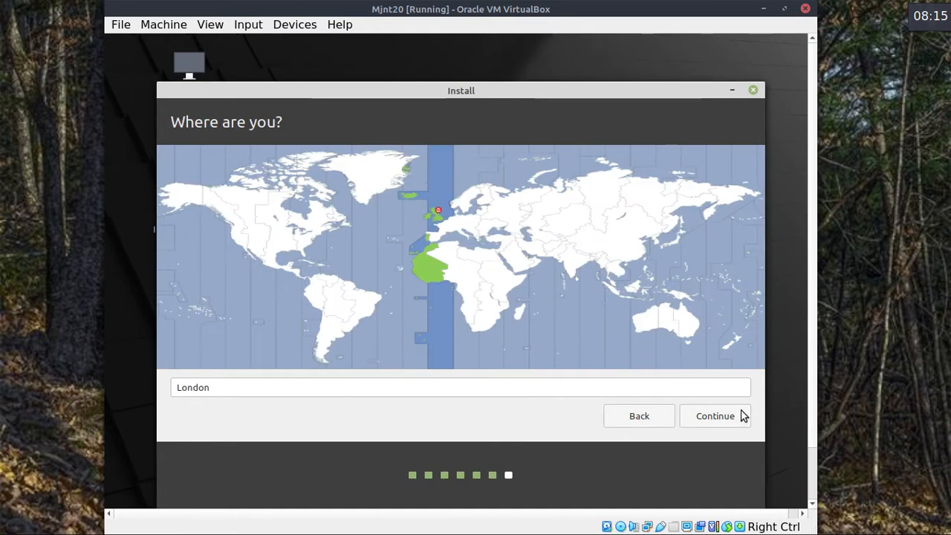
left_click(717, 417)
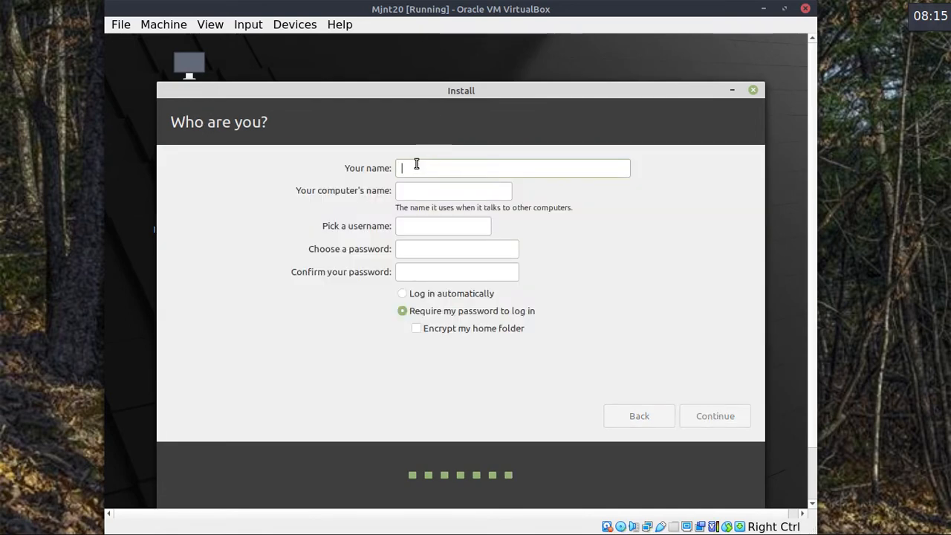
Enter the user's full name, computer name, username and a matching password, then start installing.
type("ken marr")
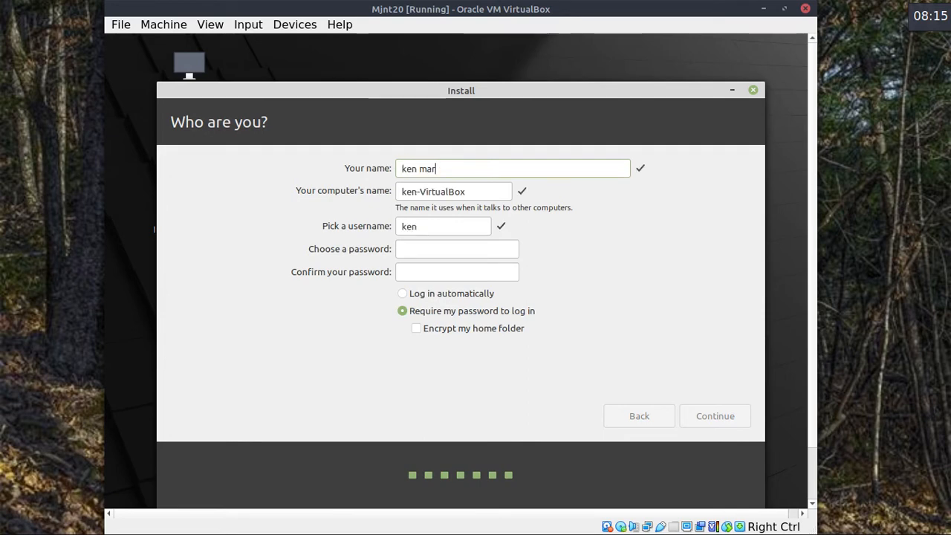
key("Tab")
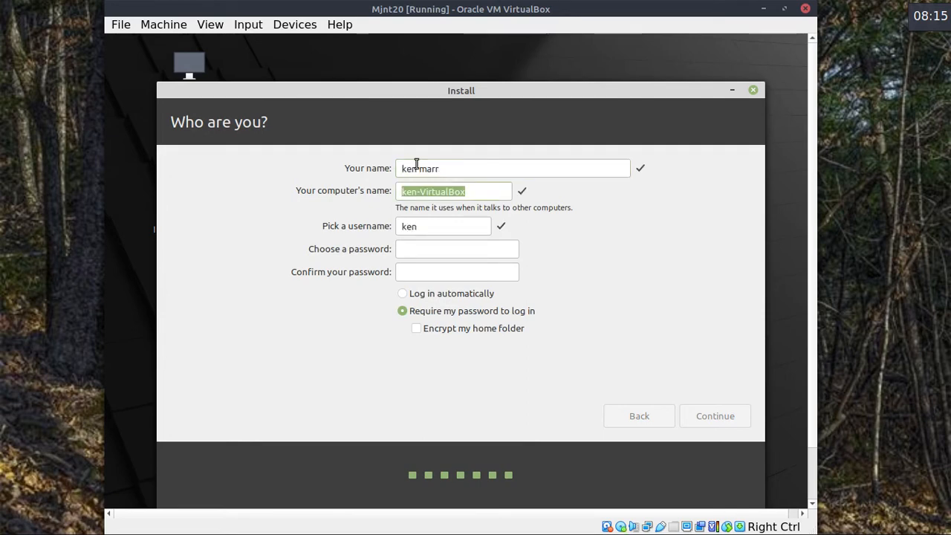
type("ken")
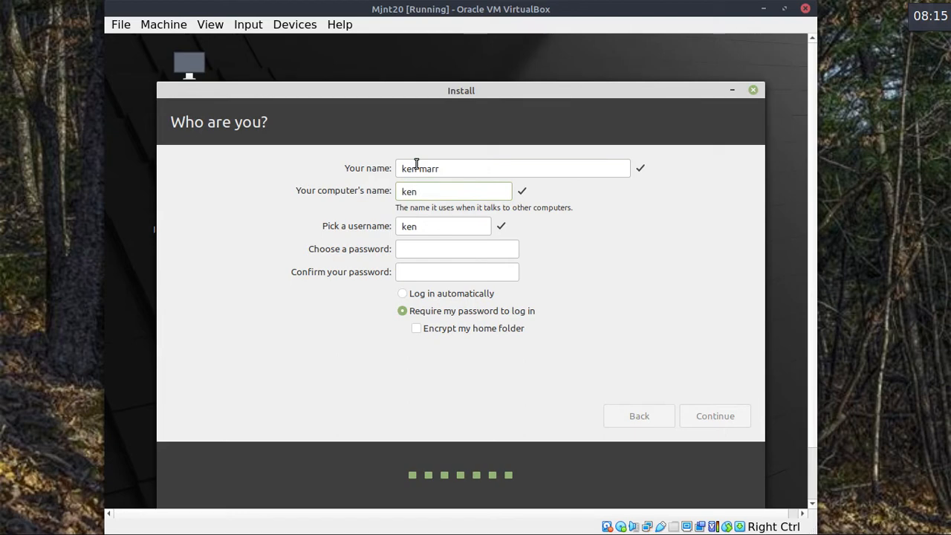
type("Lenovo")
key("Tab")
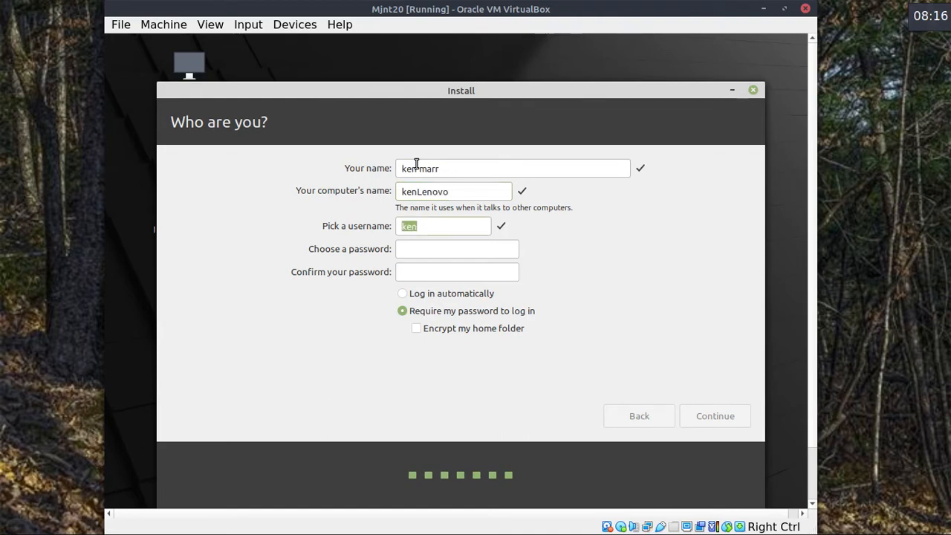
type("kdm")
key("Tab")
type("******")
key("Tab")
type("******")
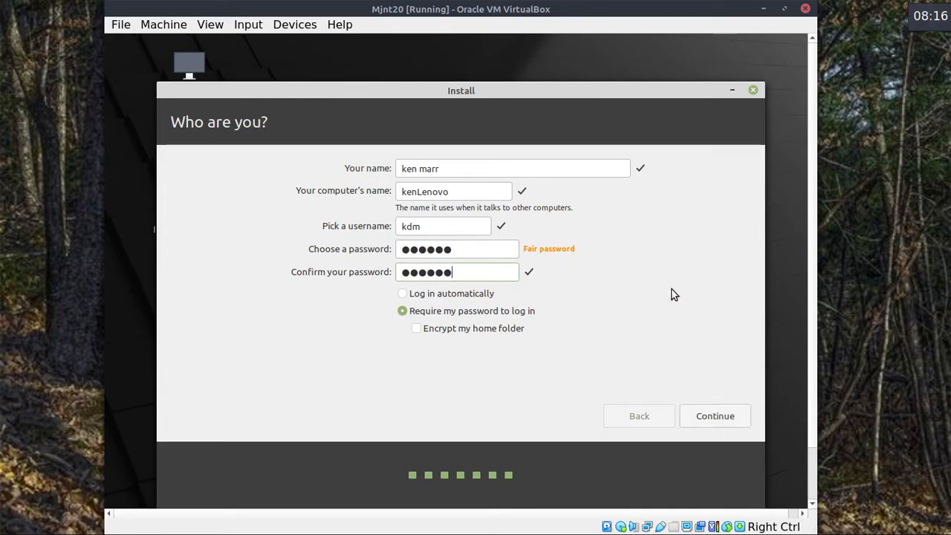
left_click(717, 415)
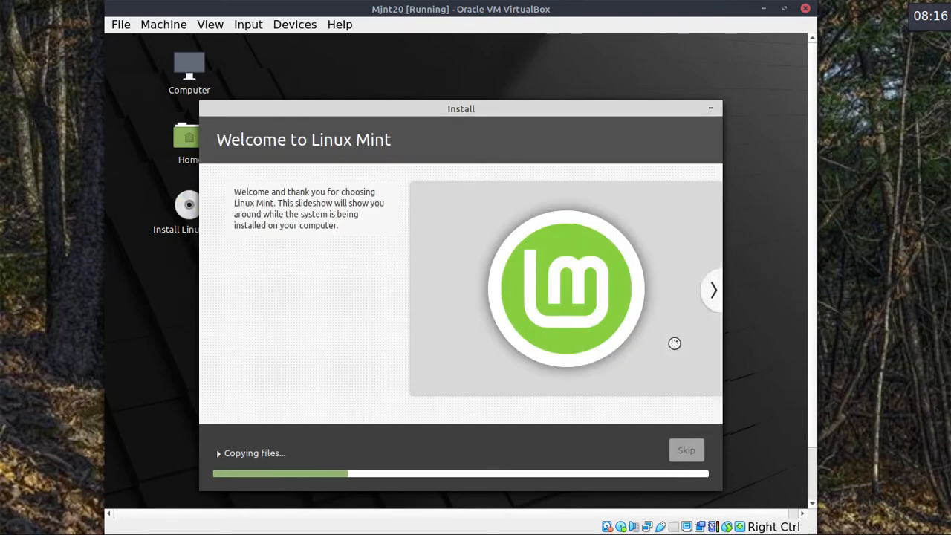
Once the Mint installation completes, choose Restart Now to reboot the Mjnt20 VM.
key("super")
key("super")
left_click(881, 351)
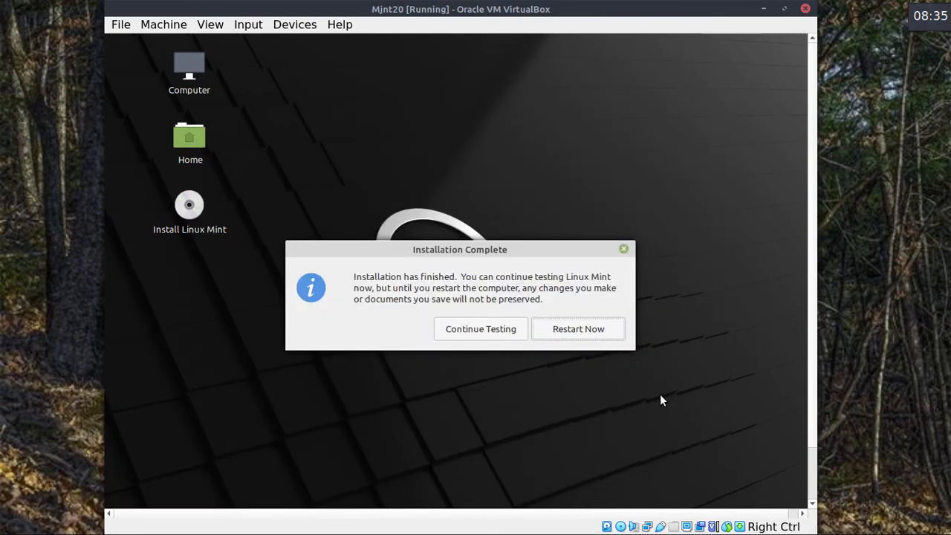
left_click(579, 328)
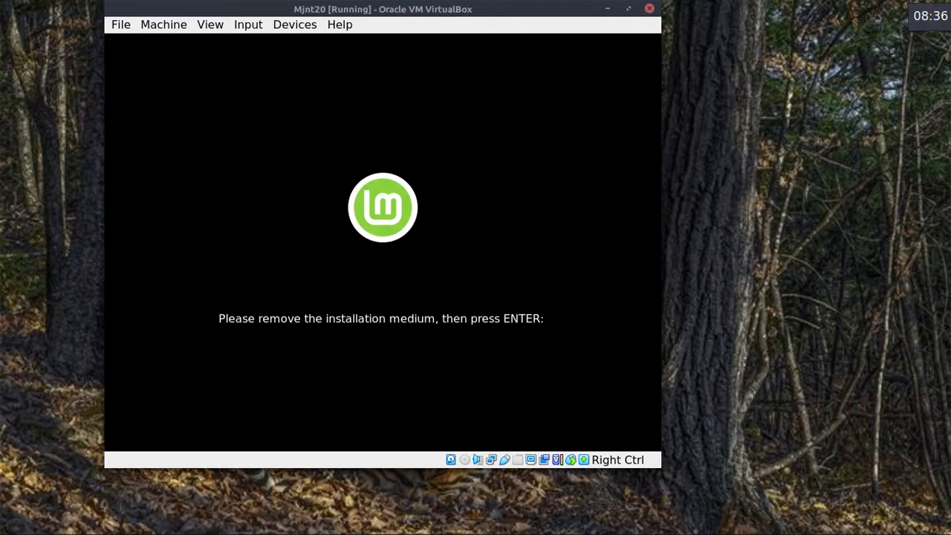
Confirm the installation medium is removed to continue rebooting, and move the VM window right and down.
key("Return")
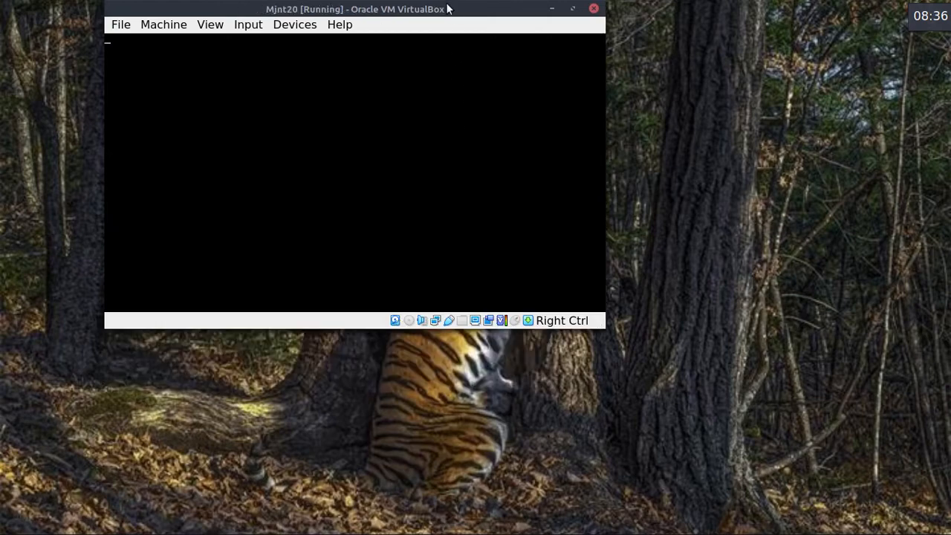
left_click_drag(475, 8, 568, 20)
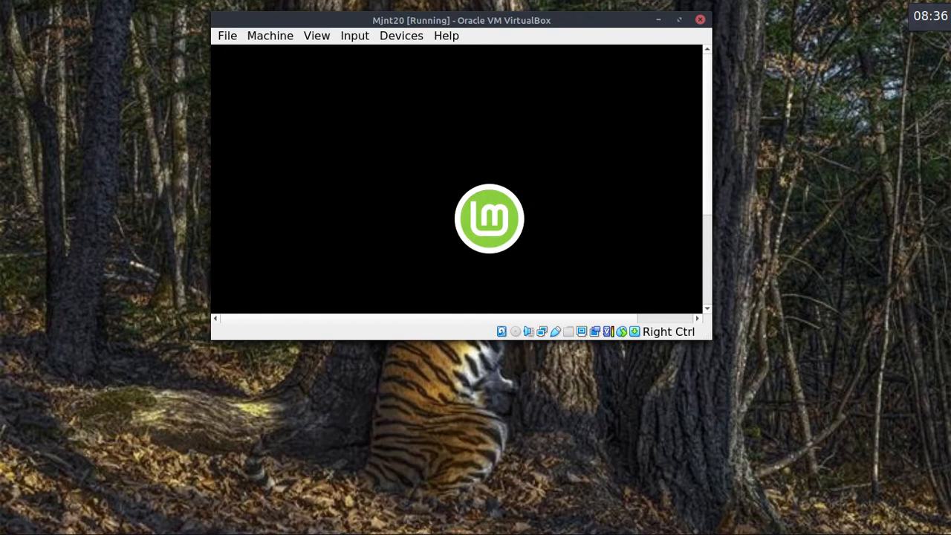
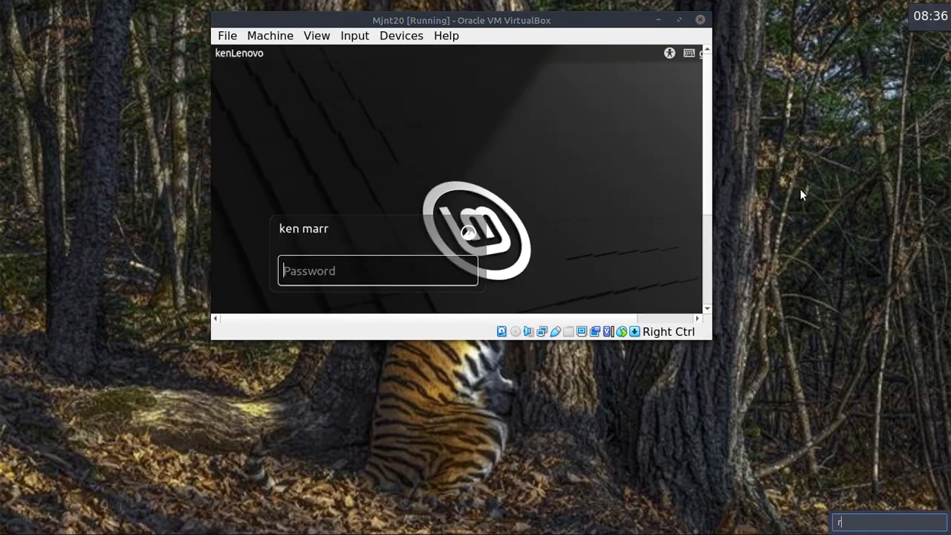
Log in at the Mint login screen with the account password and nudge the VM window upward.
key("Return")
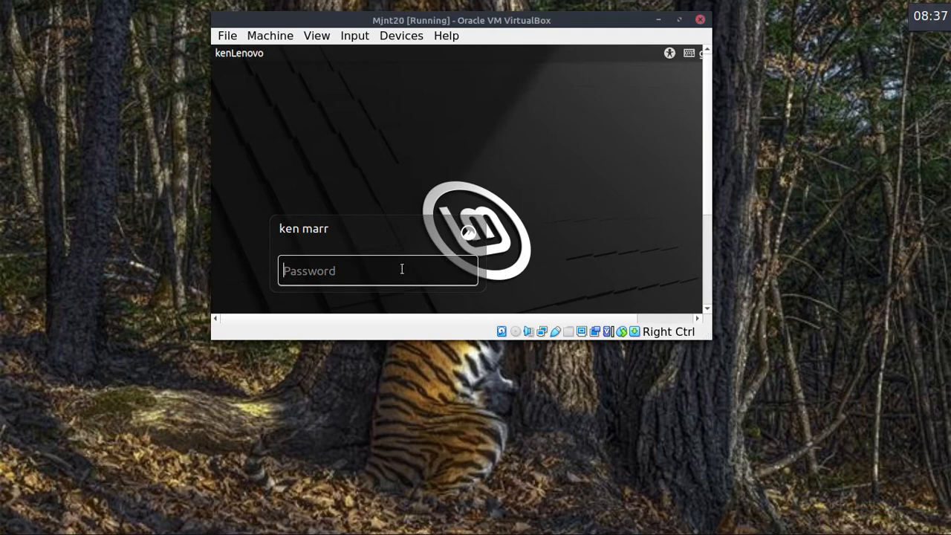
key("Return")
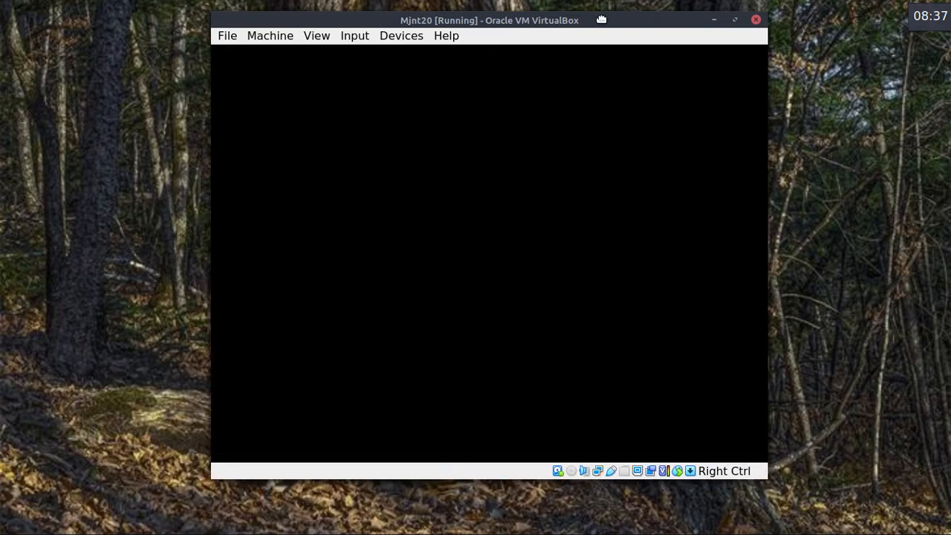
left_click_drag(601, 20, 601, 14)
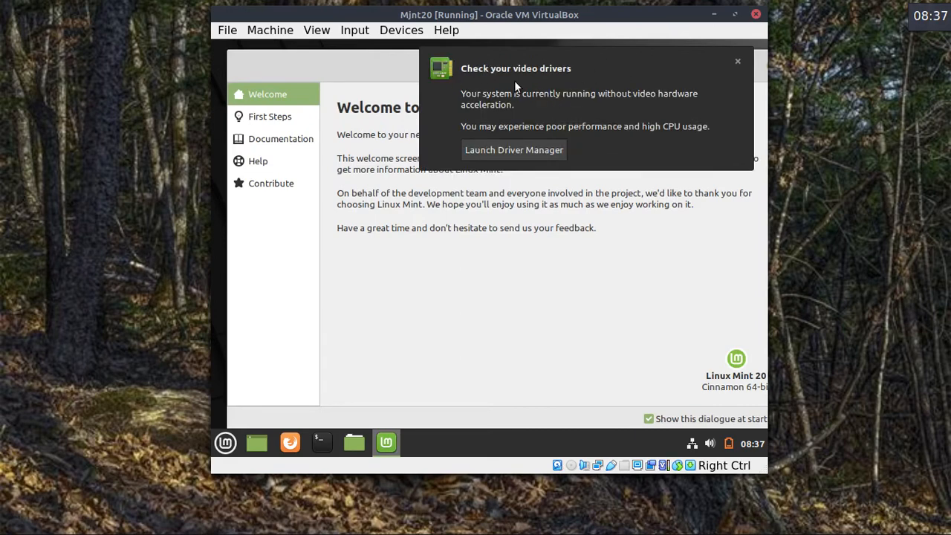
Dismiss the video drivers notification and enlarge the Welcome window to fit the guest screen.
left_click(739, 62)
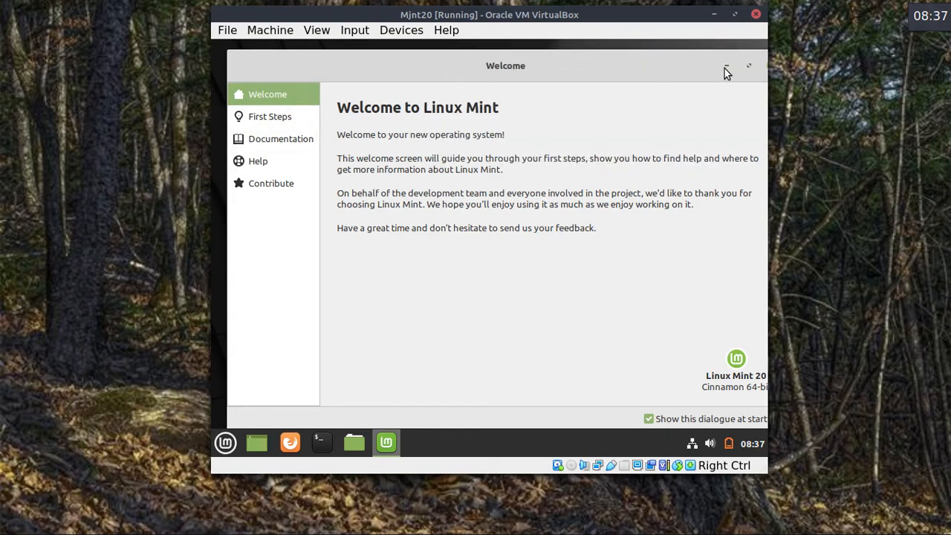
left_click(747, 65)
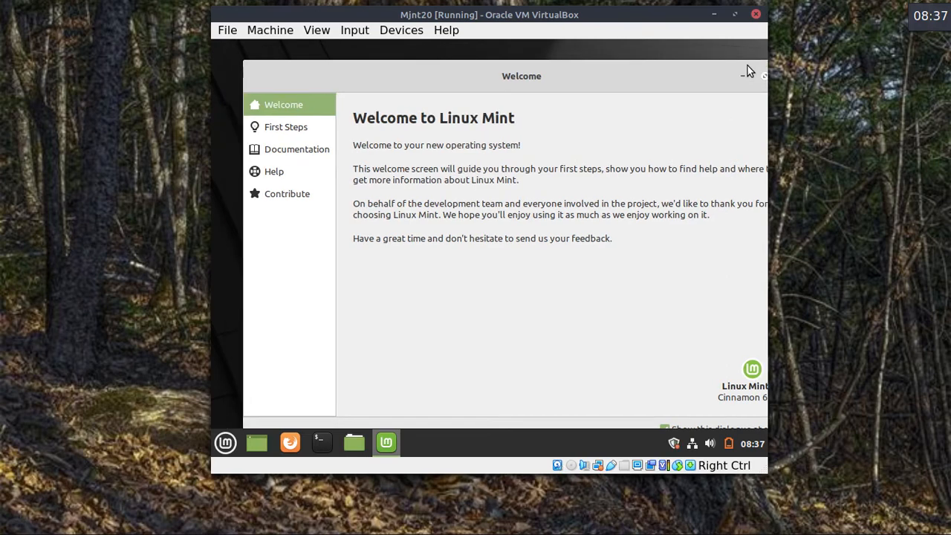
left_click_drag(705, 67, 687, 61)
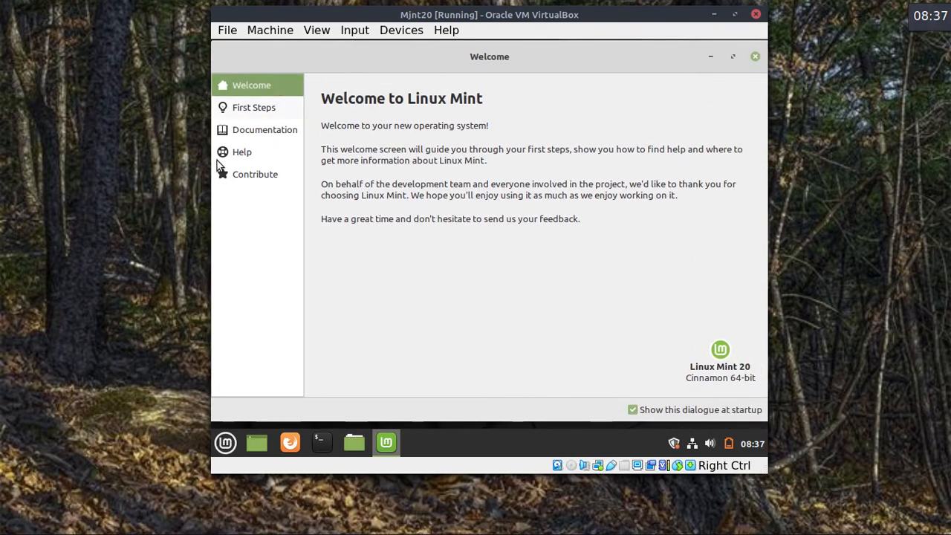
Browse the Welcome sidebar pages, untick 'Show this dialogue at startup', and close Welcome.
left_click(255, 107)
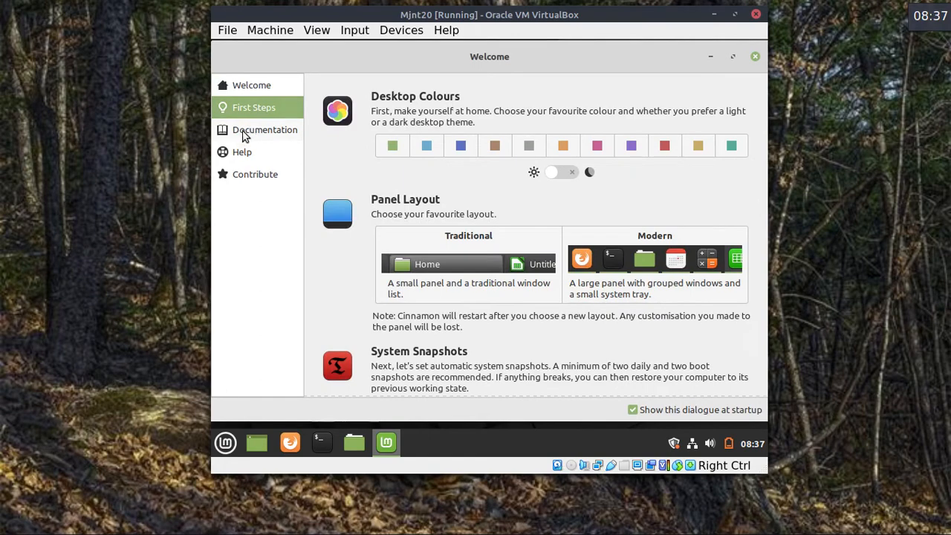
left_click(245, 134)
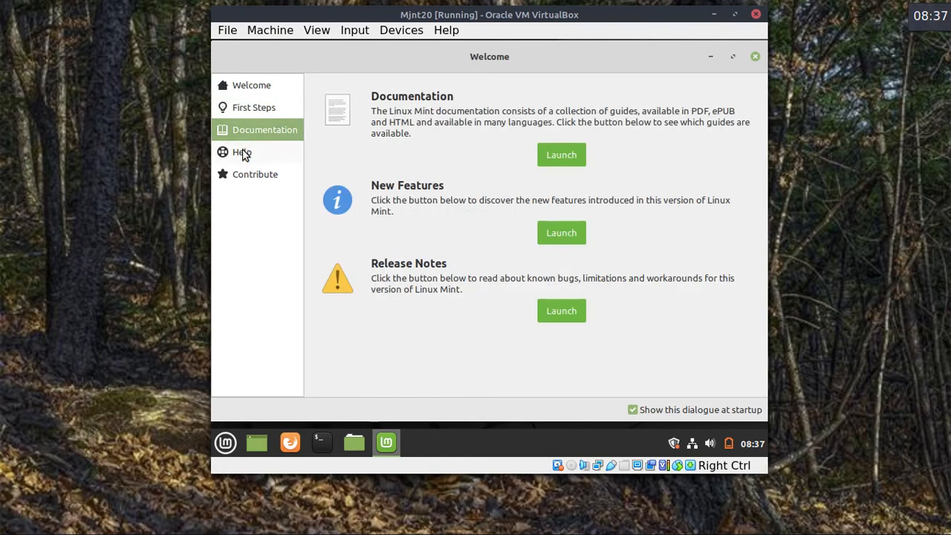
left_click(244, 153)
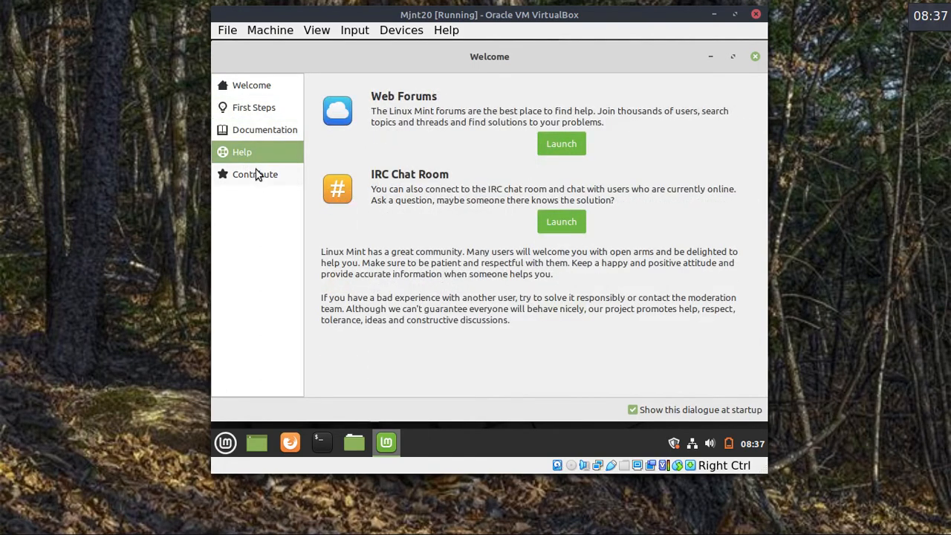
left_click(255, 173)
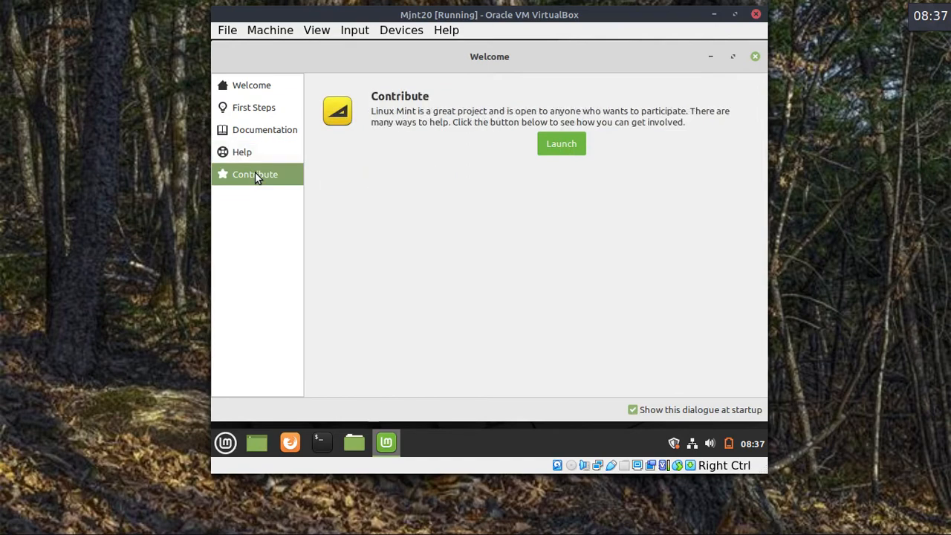
left_click(269, 108)
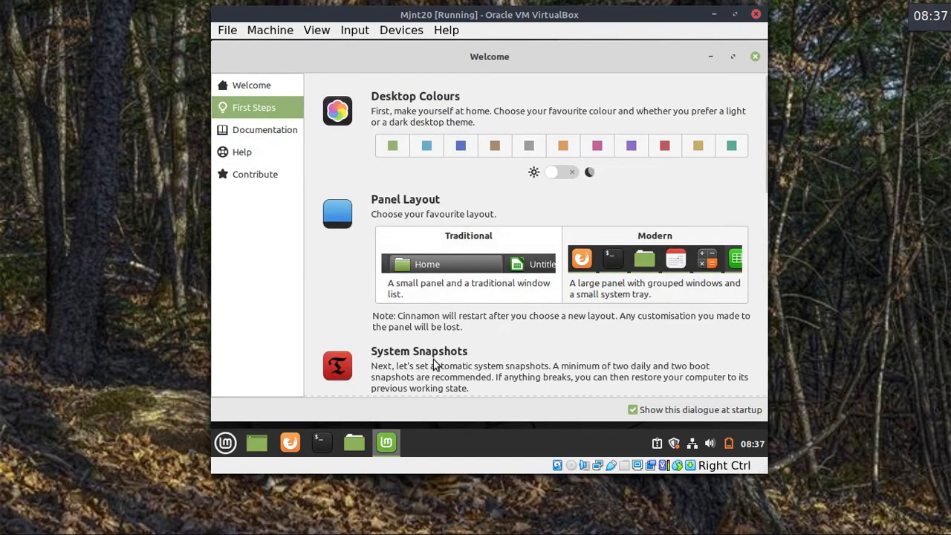
scroll(703, 236, "down", 4)
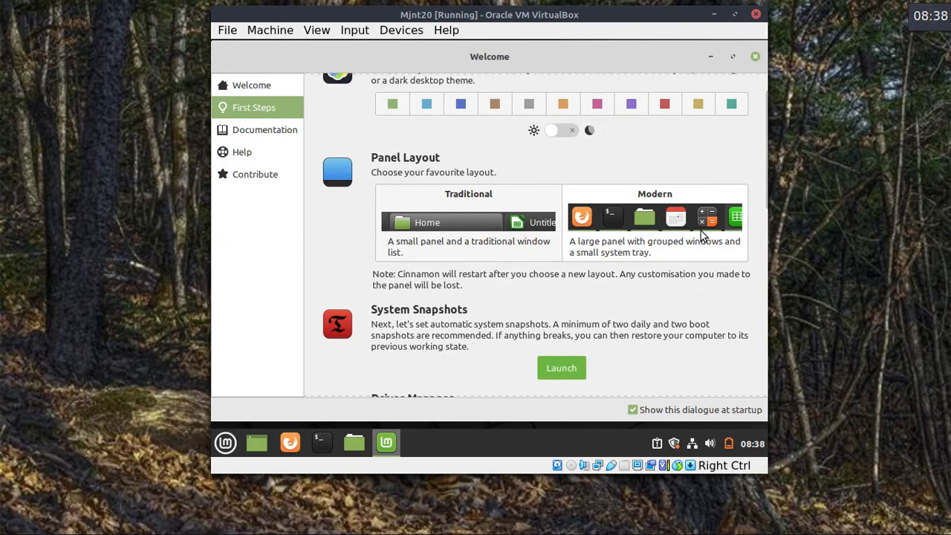
scroll(698, 240, "up", 4)
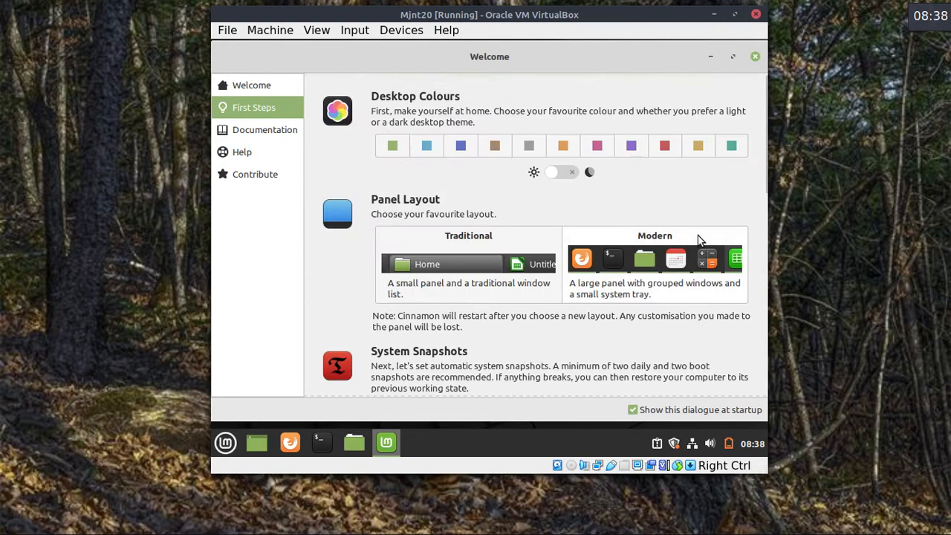
left_click(632, 409)
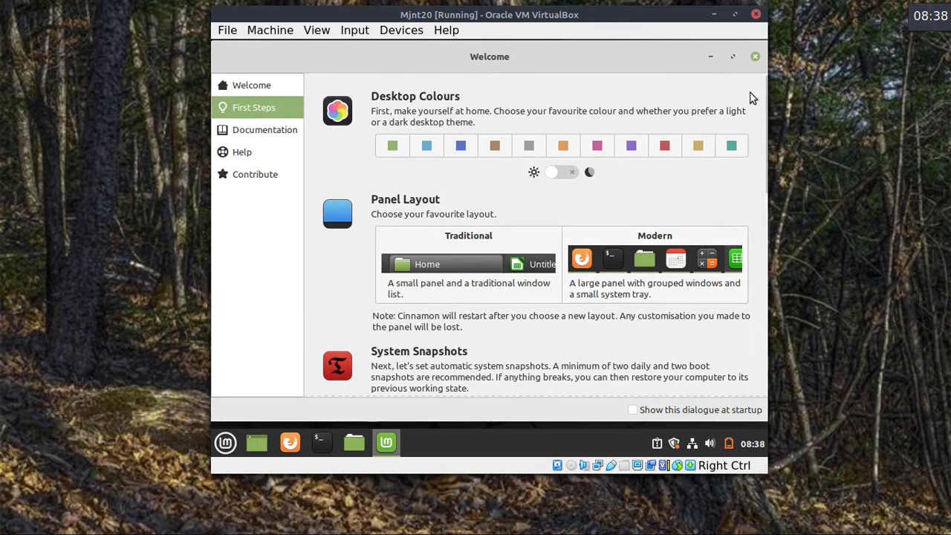
left_click(755, 58)
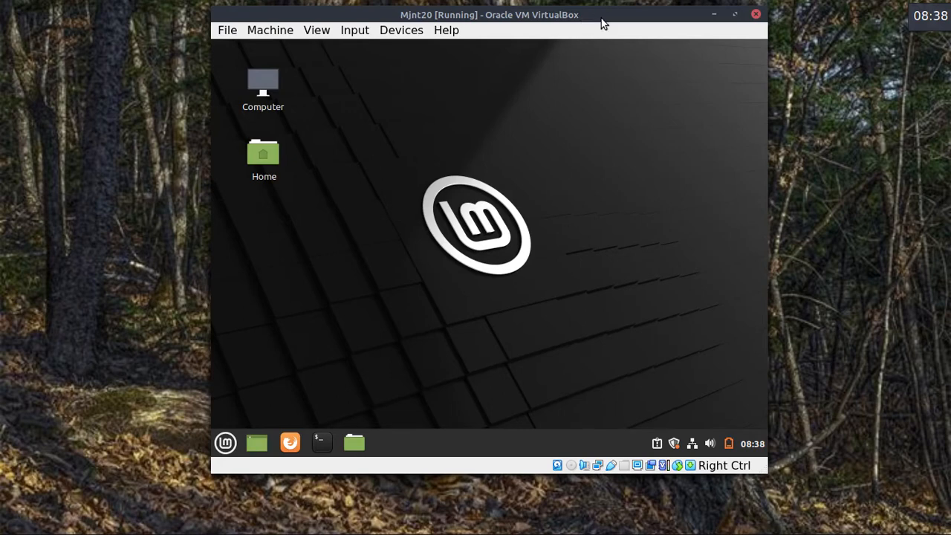
Enlarge the VM window and recentre it on the host screen, then open the Devices menu.
left_click_drag(602, 14, 445, 12)
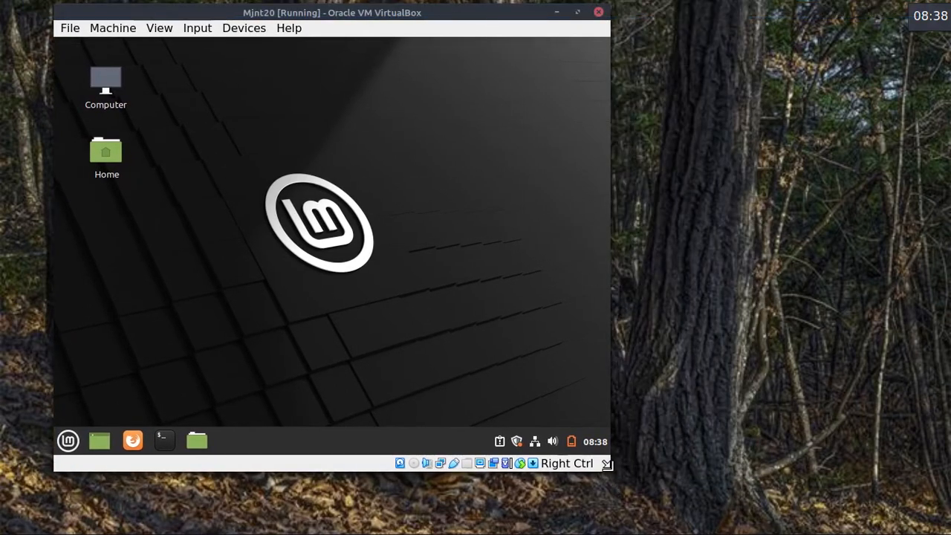
mouse_move(610, 471)
left_mouse_down()
mouse_move(913, 499)
mouse_move(651, 463)
mouse_move(606, 475)
mouse_move(622, 471)
mouse_move(628, 510)
mouse_move(611, 463)
mouse_move(624, 491)
mouse_move(621, 474)
left_mouse_up()
left_click_drag(441, 14, 575, 20)
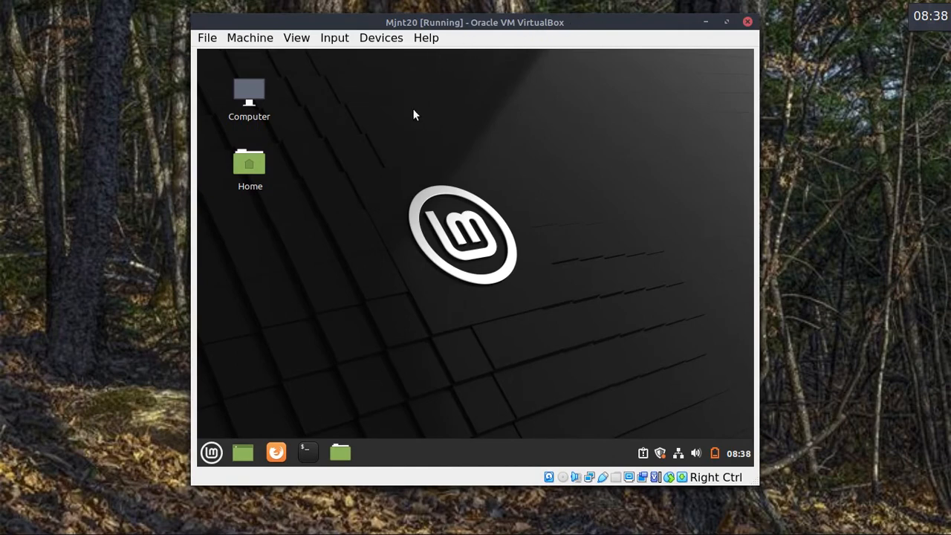
left_click(378, 40)
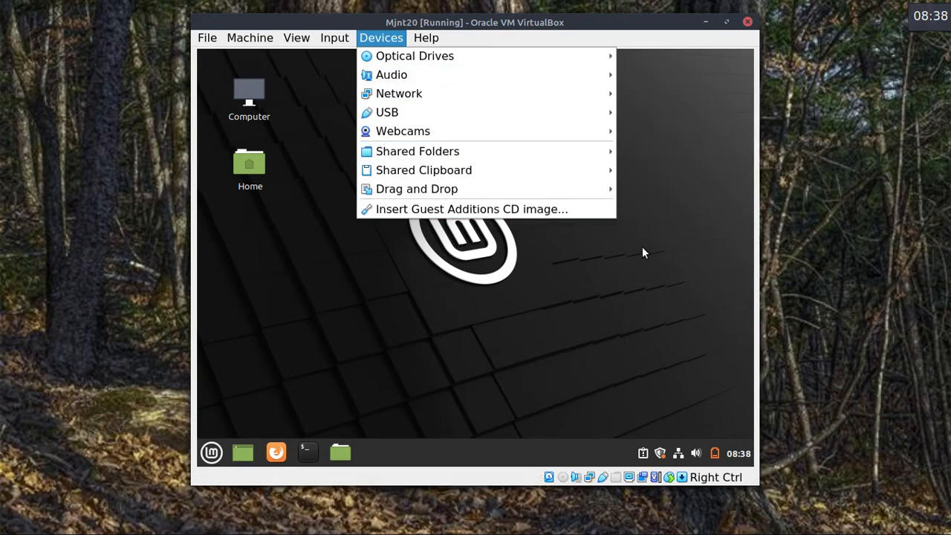
Set Shared Clipboard to Bidirectional.
mouse_move(583, 155)
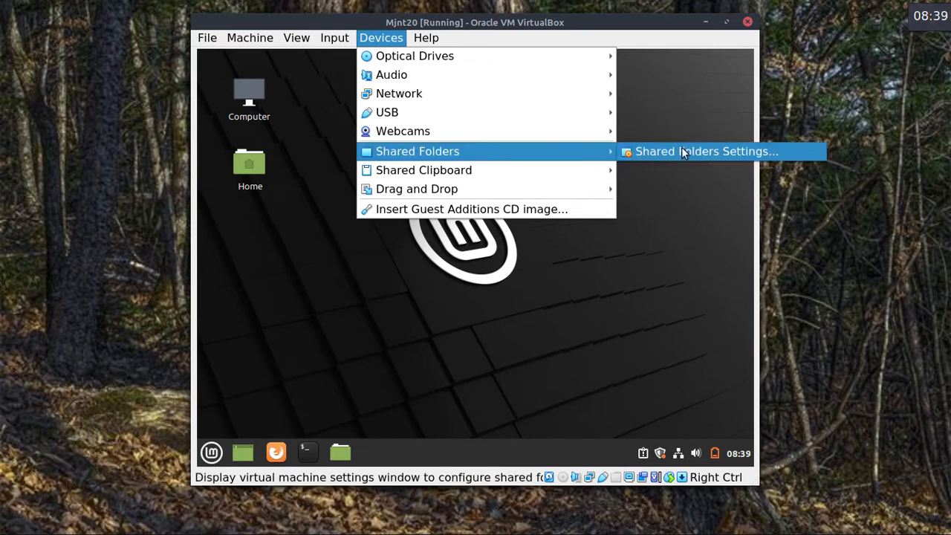
mouse_move(518, 173)
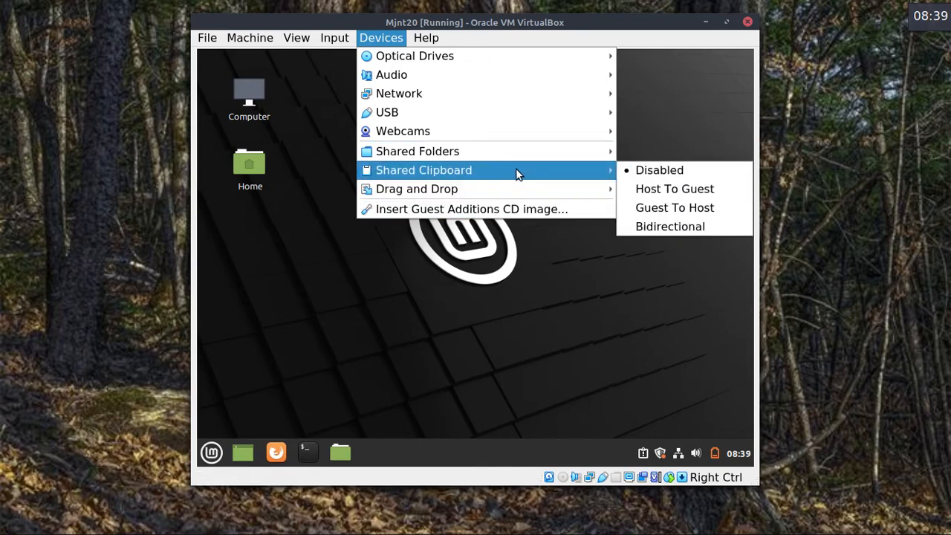
left_click(657, 225)
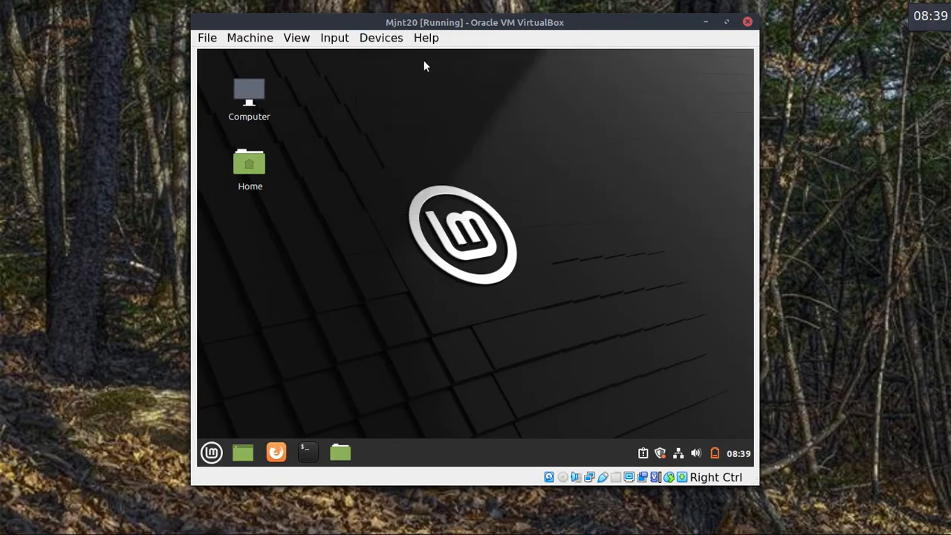
Insert the Guest Additions CD image into the VM.
left_click(385, 40)
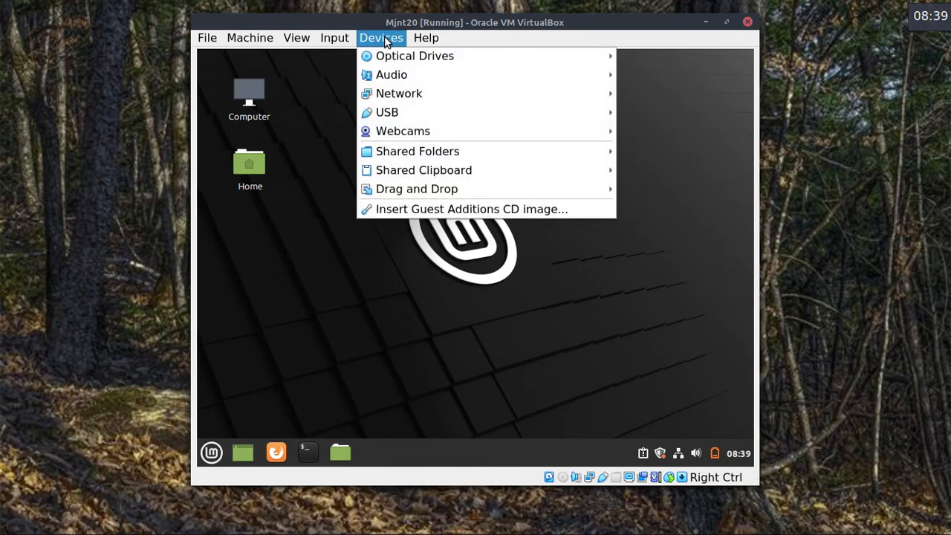
mouse_move(510, 181)
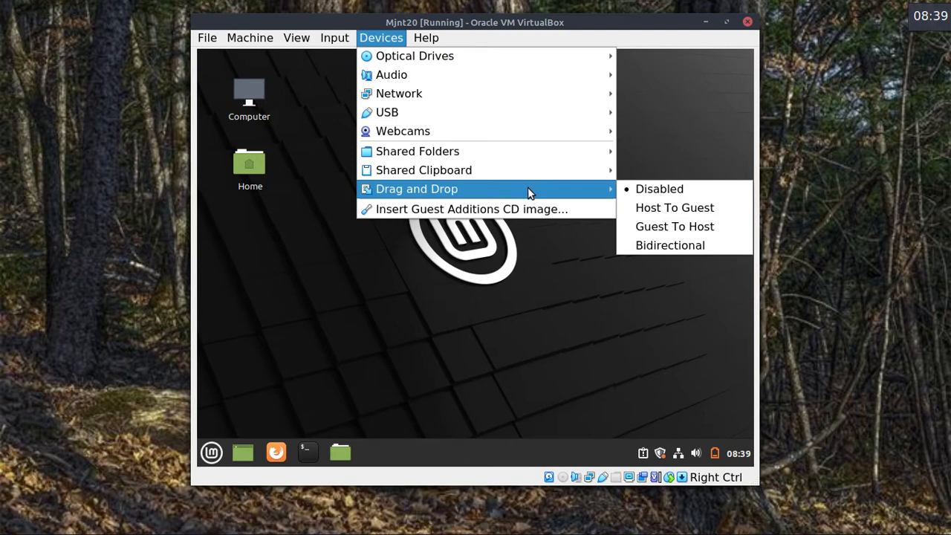
left_click(510, 202)
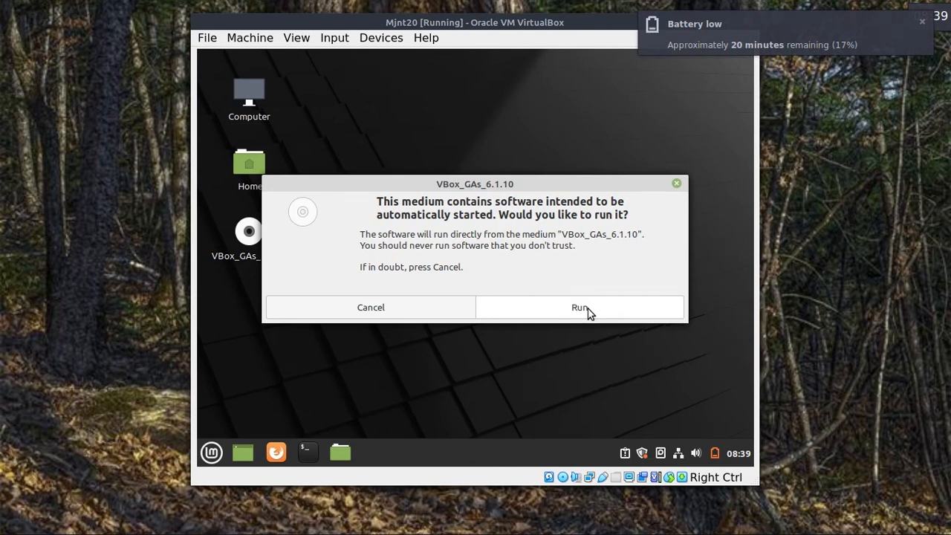
Run the Guest Additions installer from the disc, authorising it with the account password.
left_click(579, 308)
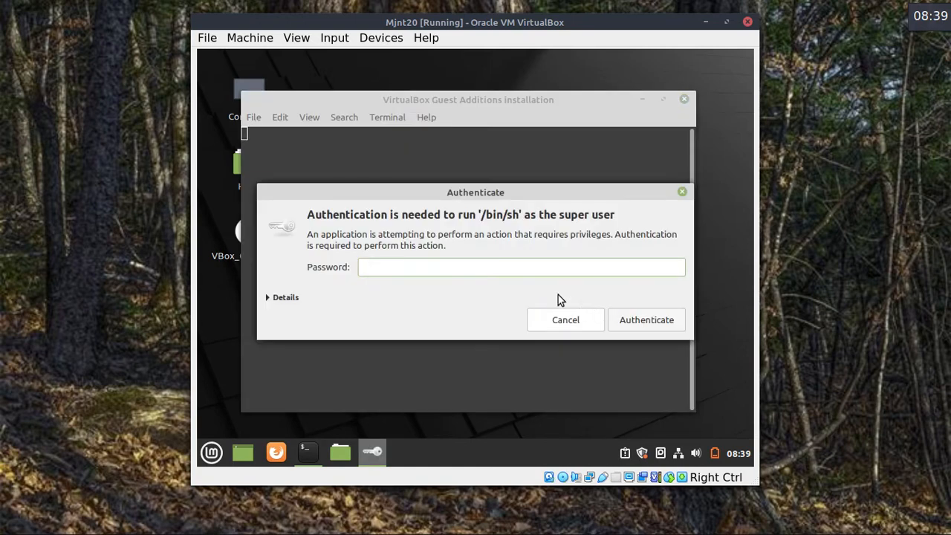
type("••••••")
key("Return")
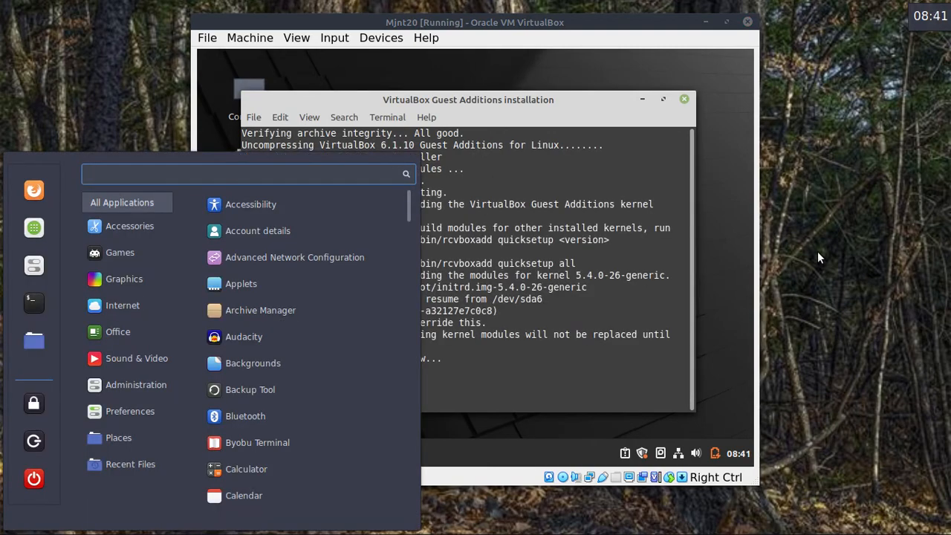
key("Escape")
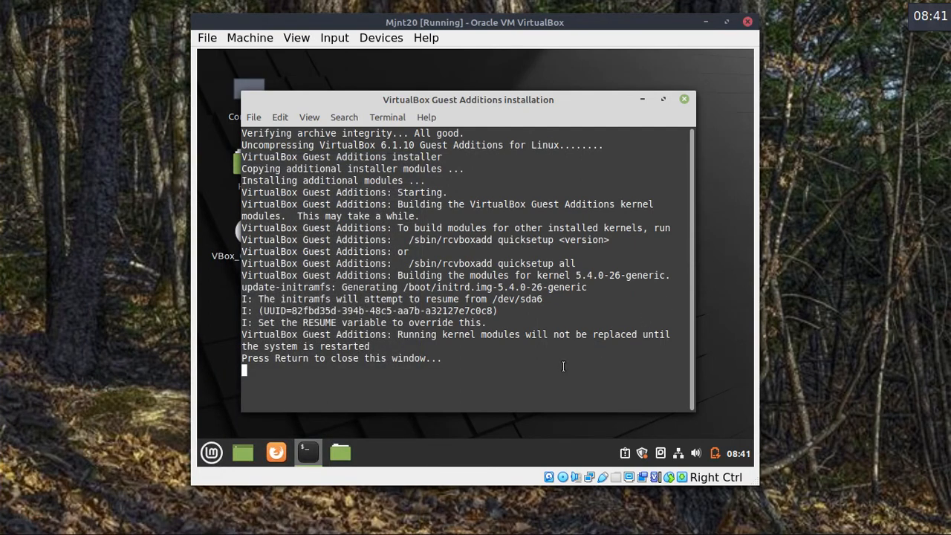
key("Return")
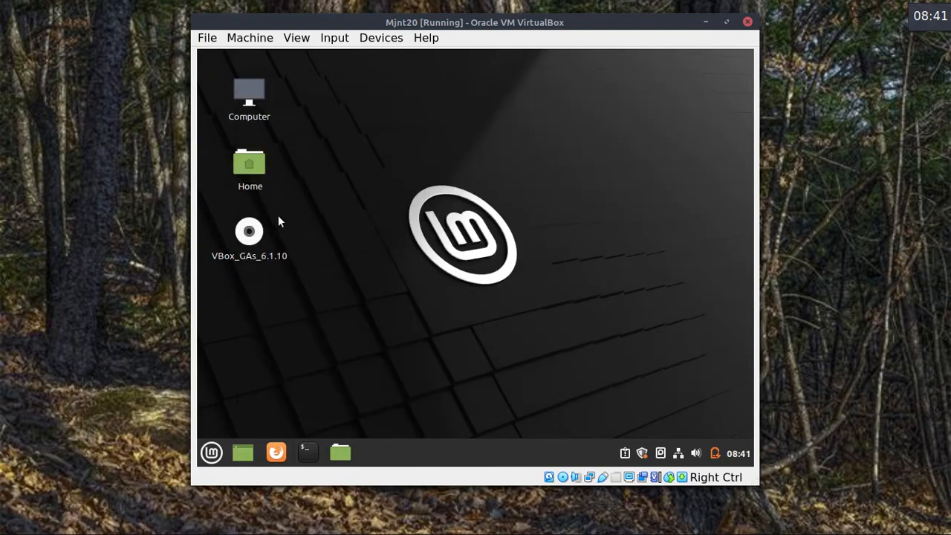
Eject the VBox_GAs_6.1.10 disc and move the VM window to the right of the screen.
right_click(245, 230)
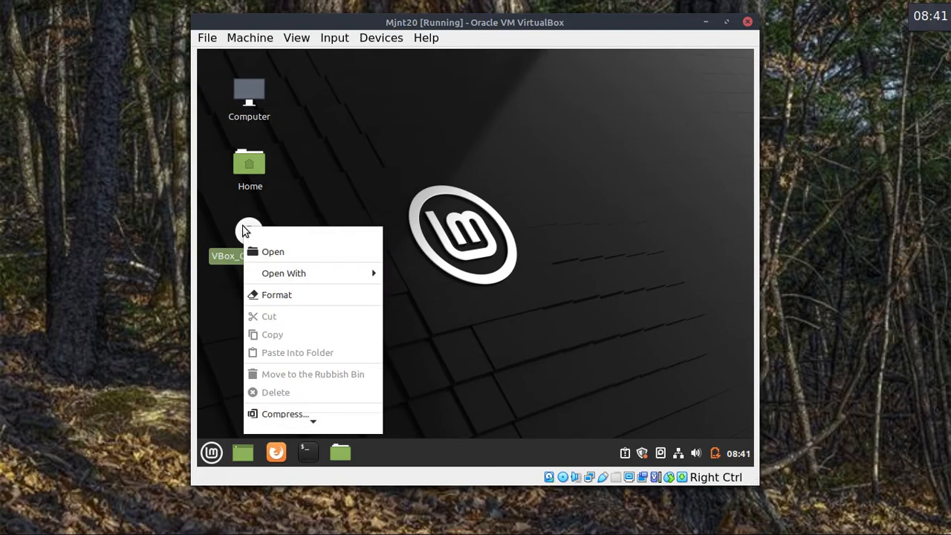
mouse_move(308, 424)
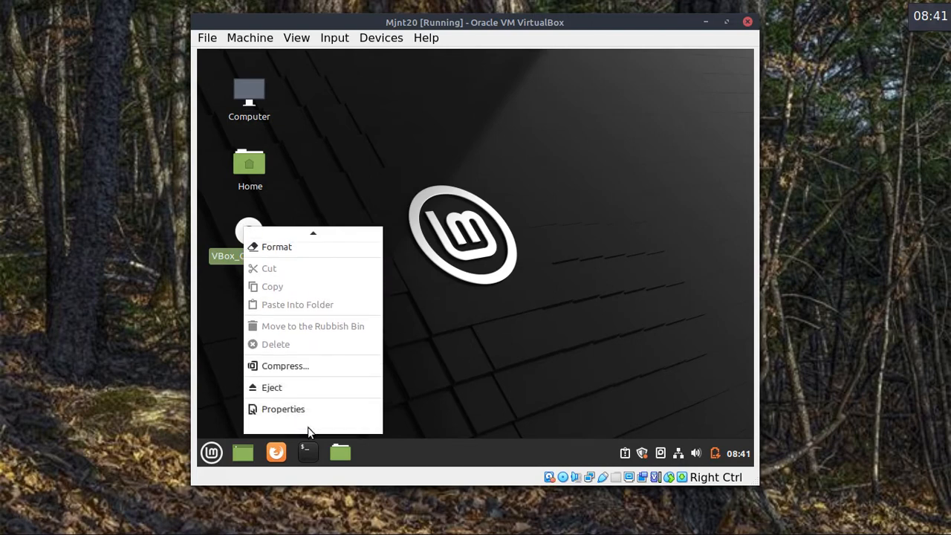
left_click(297, 396)
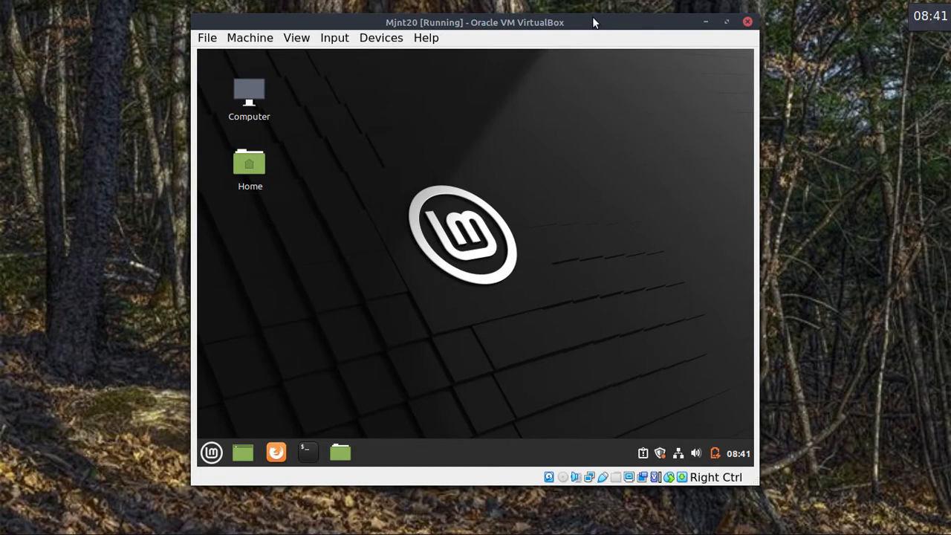
left_click_drag(589, 21, 770, 21)
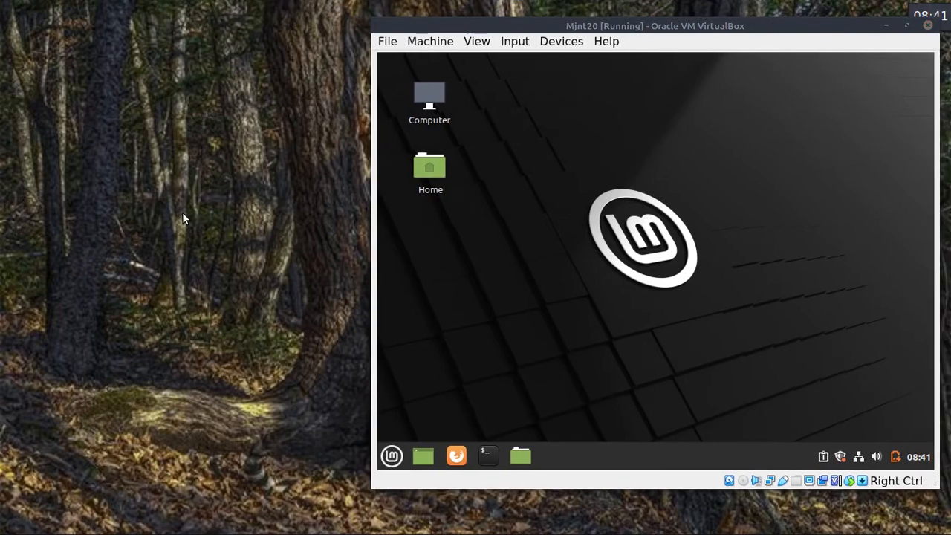
In Nemo, expand Dropbox's data > course > Linux folder in the tree view.
key("alt+Tab")
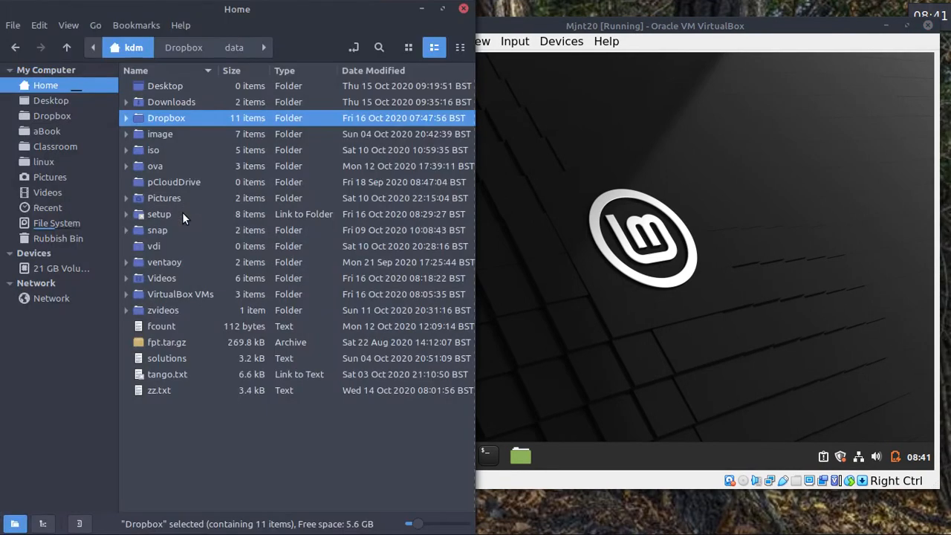
left_click(43, 115)
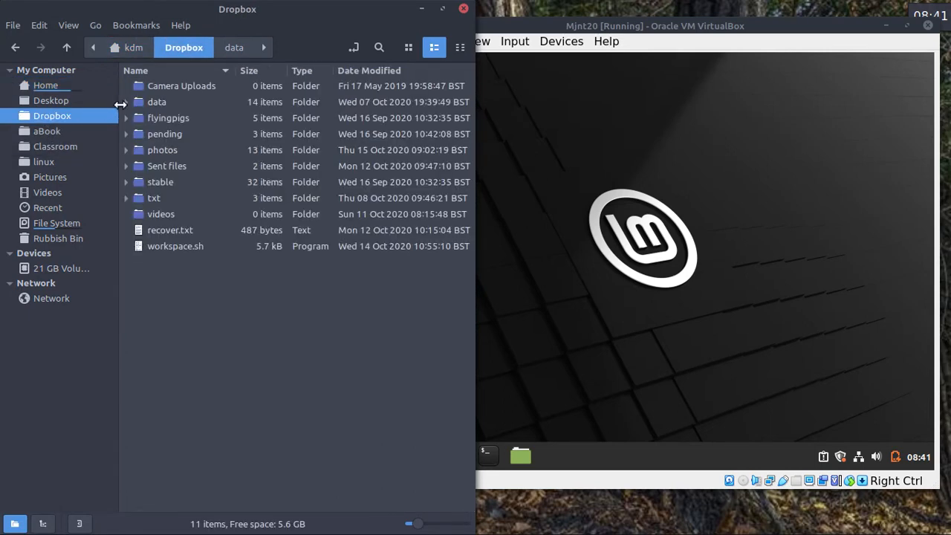
left_click(127, 98)
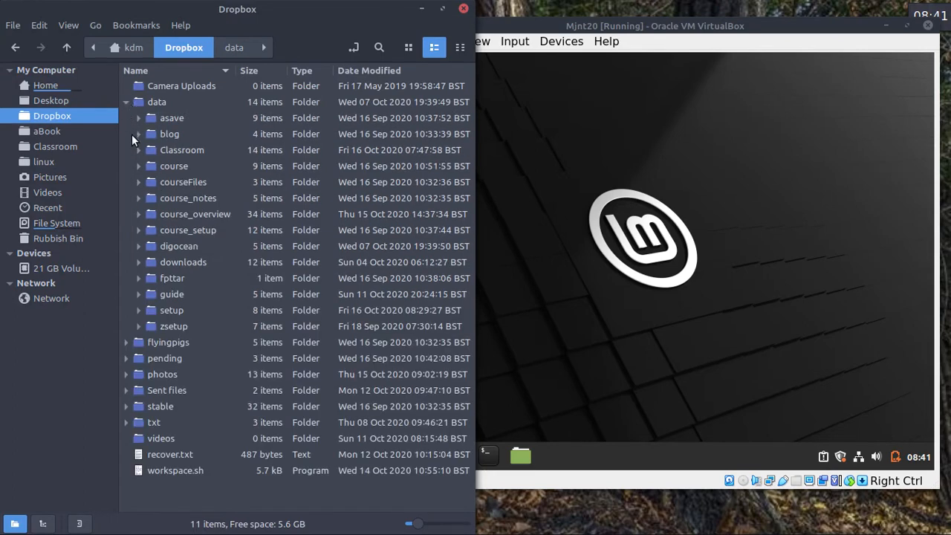
left_click(138, 166)
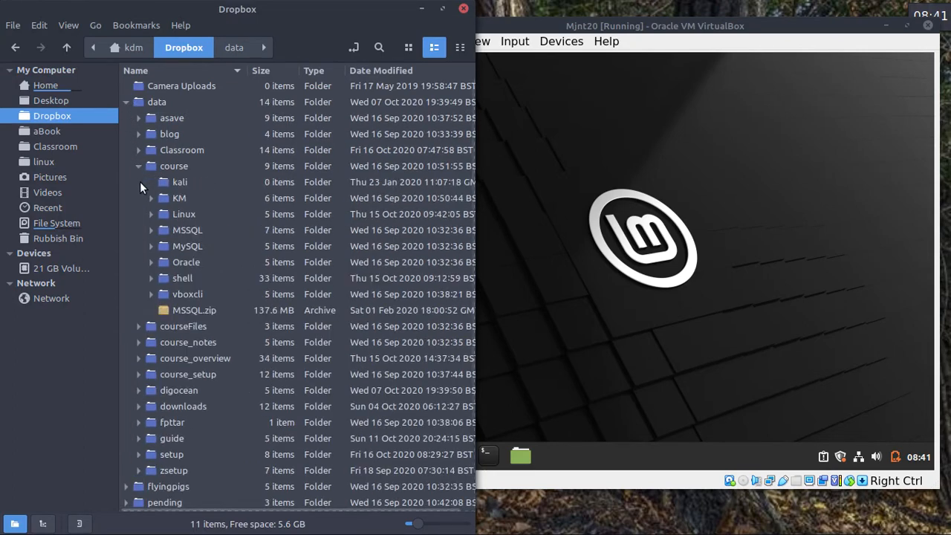
left_click(152, 214)
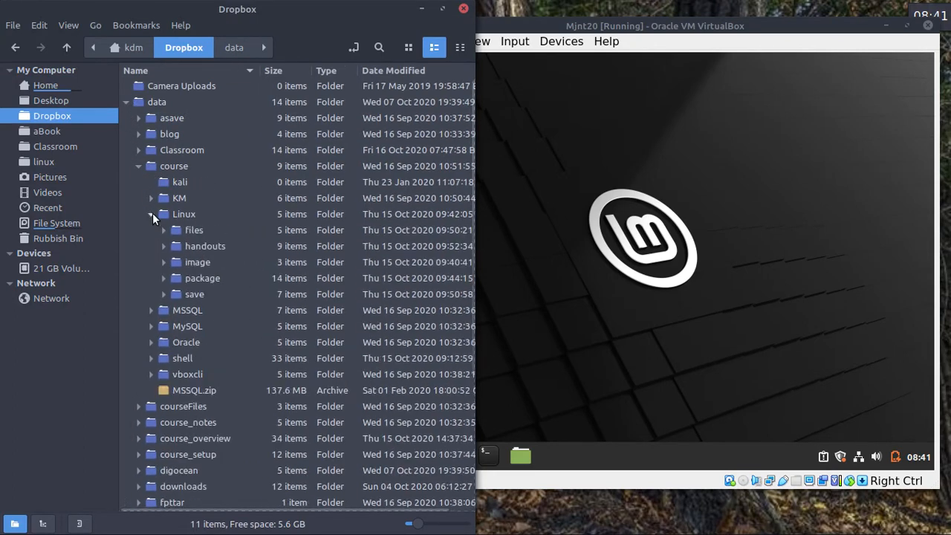
Peek into the files, handouts, image and package subfolders, select Linux, then raise the Mint VM window.
left_click(162, 231)
left_click(163, 231)
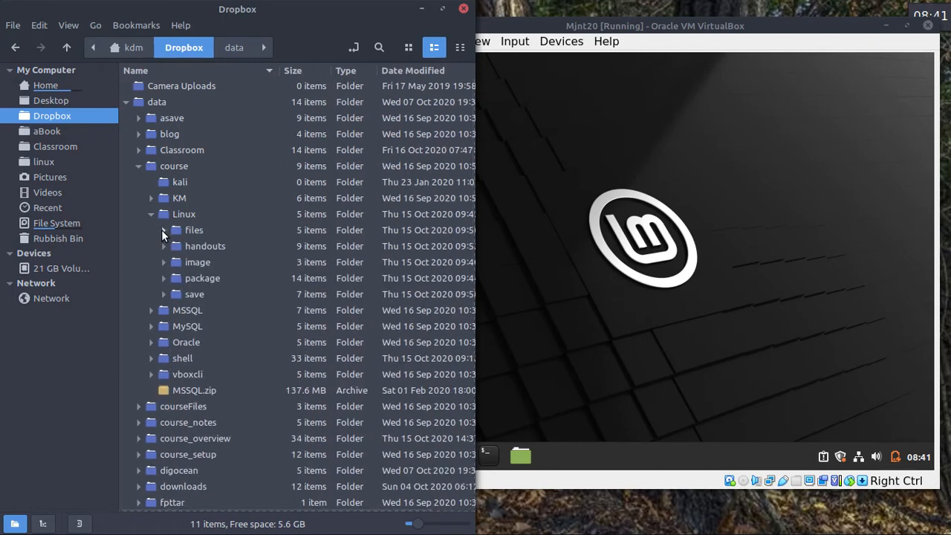
left_click(161, 242)
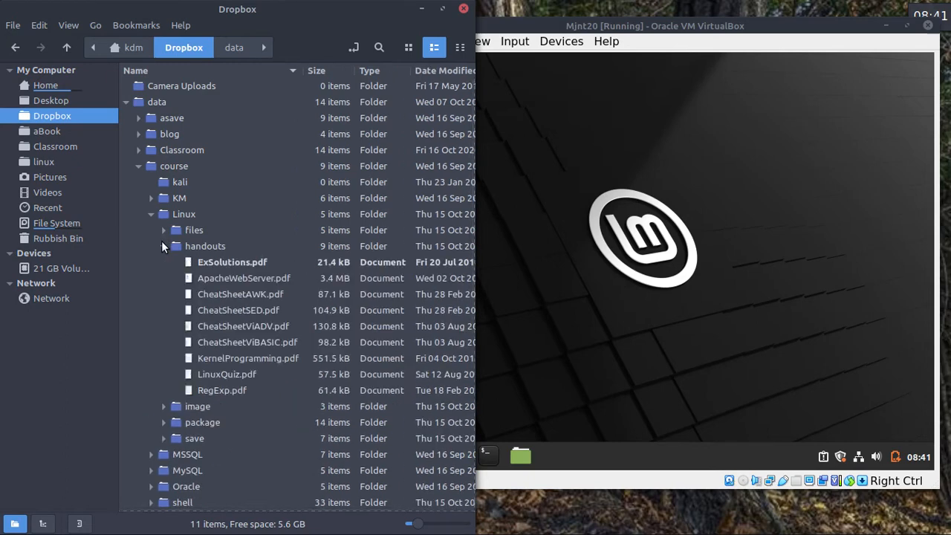
left_click(161, 242)
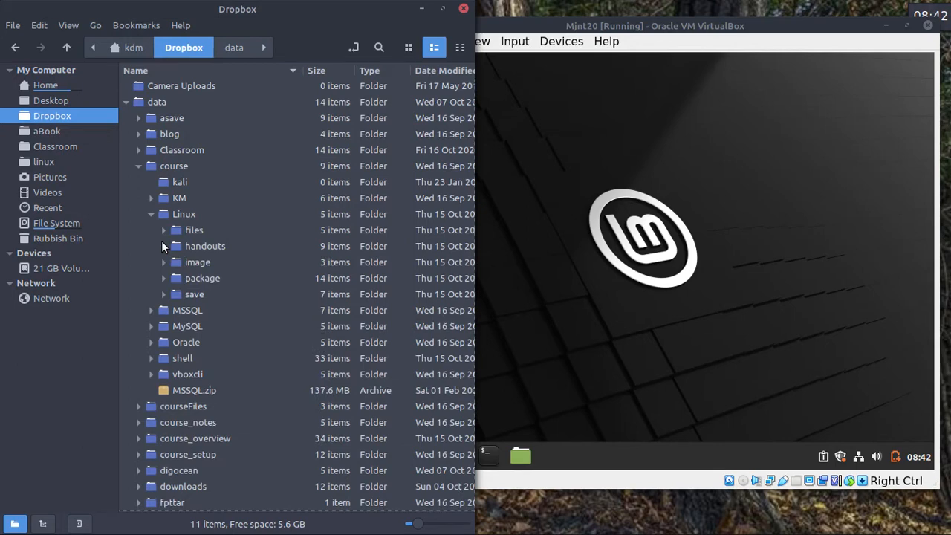
left_click(164, 262)
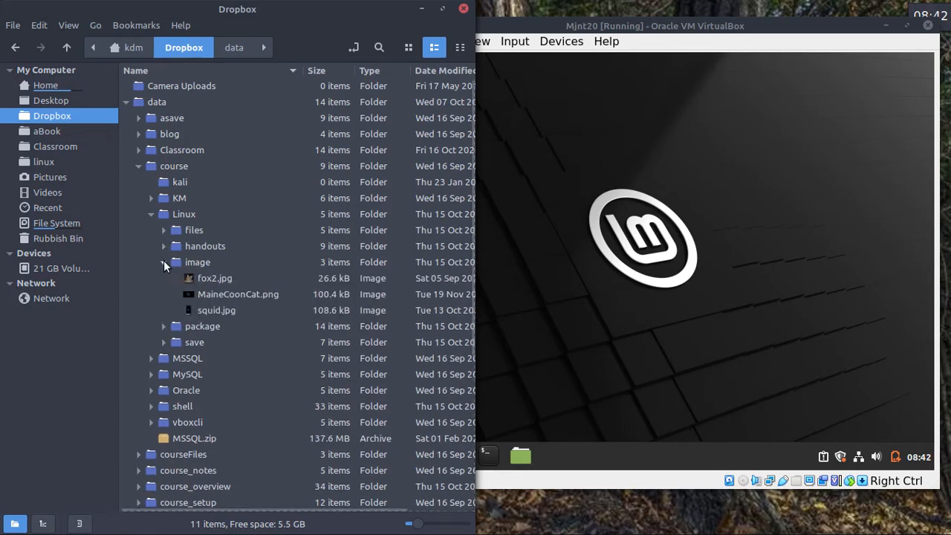
left_click(164, 262)
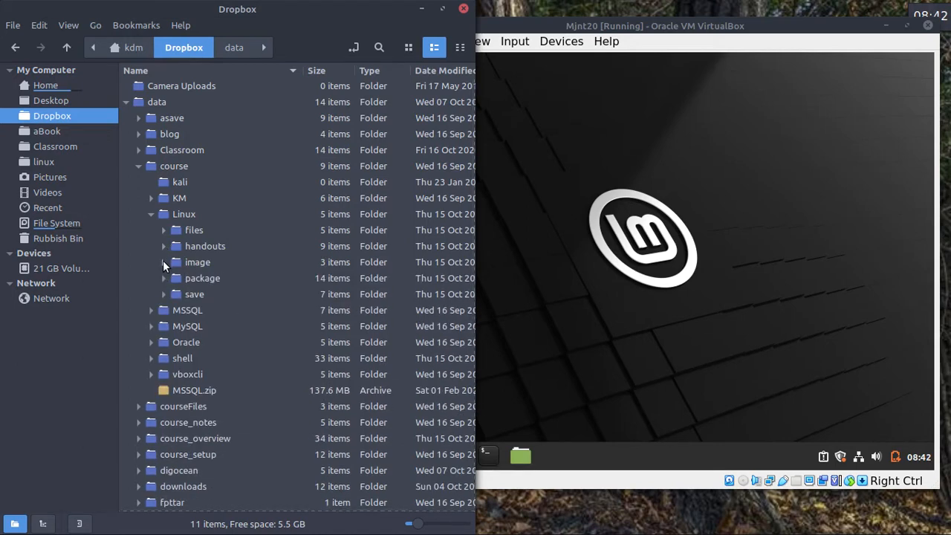
left_click(164, 279)
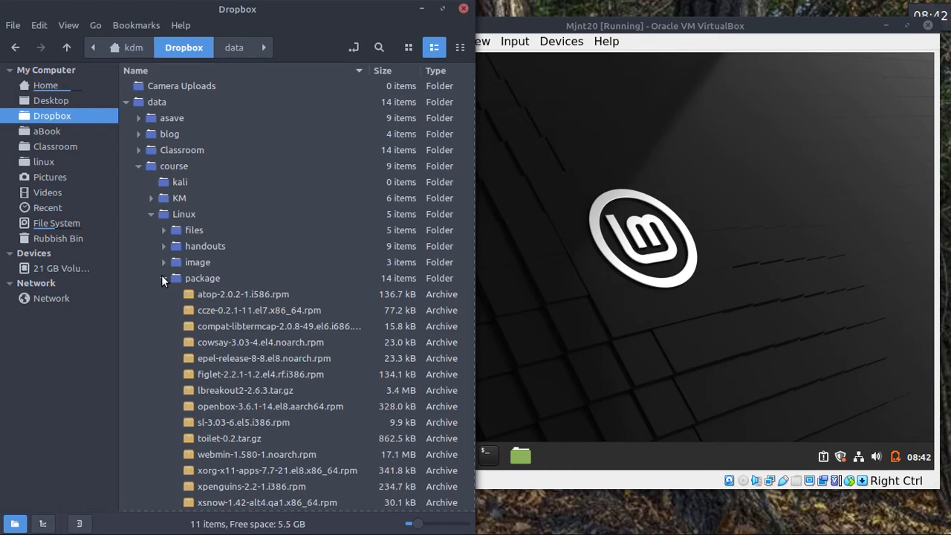
left_click(163, 279)
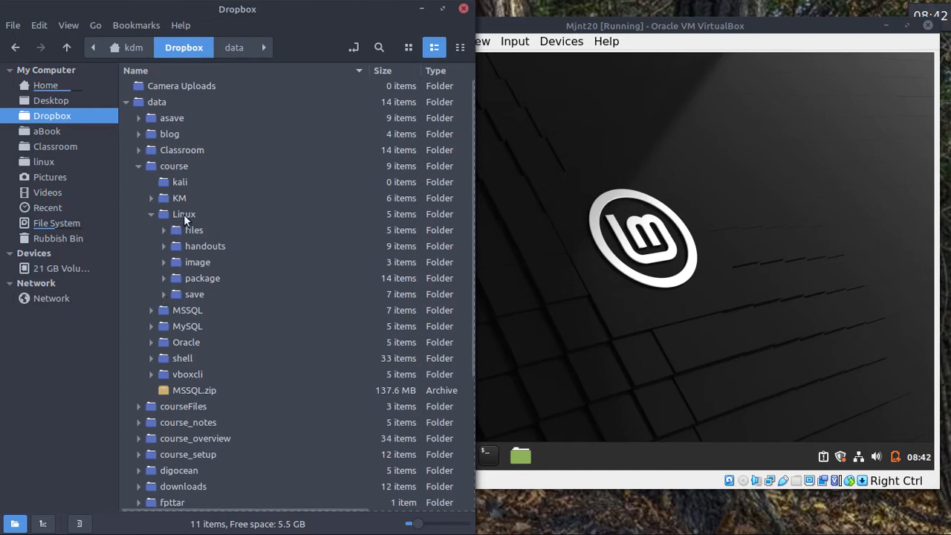
left_click(184, 214)
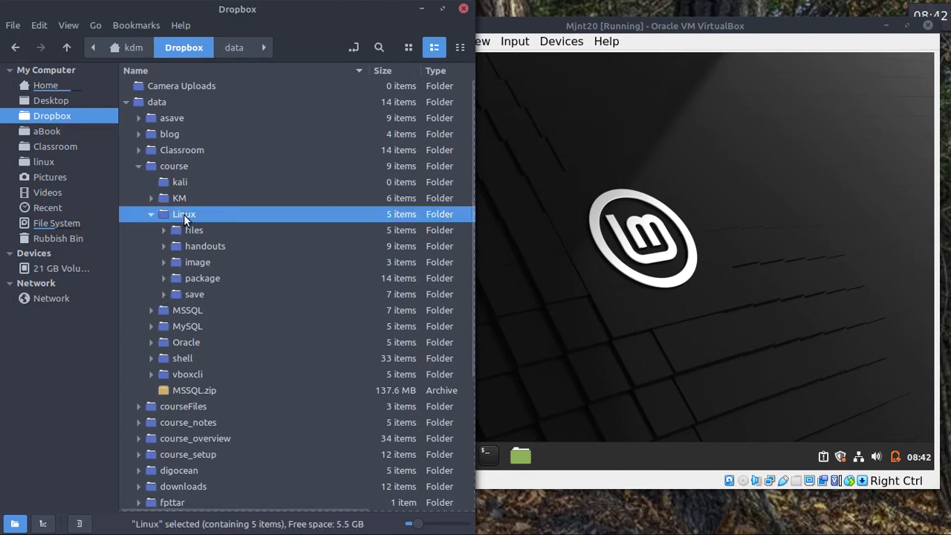
left_click(733, 160)
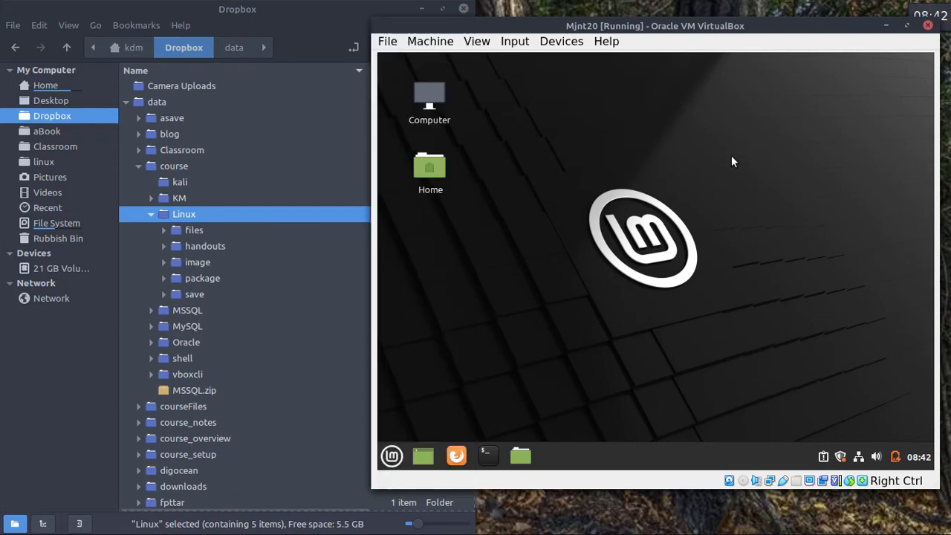
Open Mjnt20's Shared Folders settings and start a new share, expanding its Folder Path choices.
left_click(561, 42)
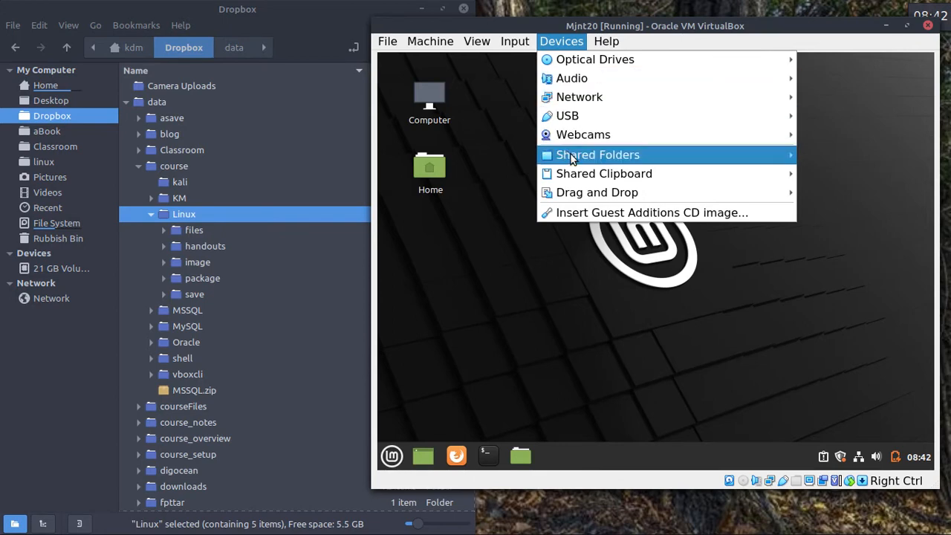
mouse_move(573, 157)
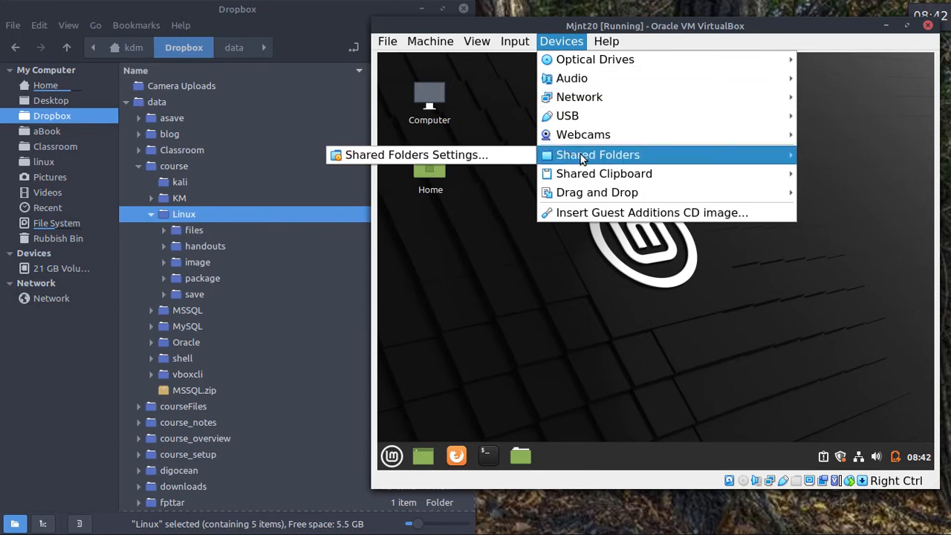
left_click(490, 155)
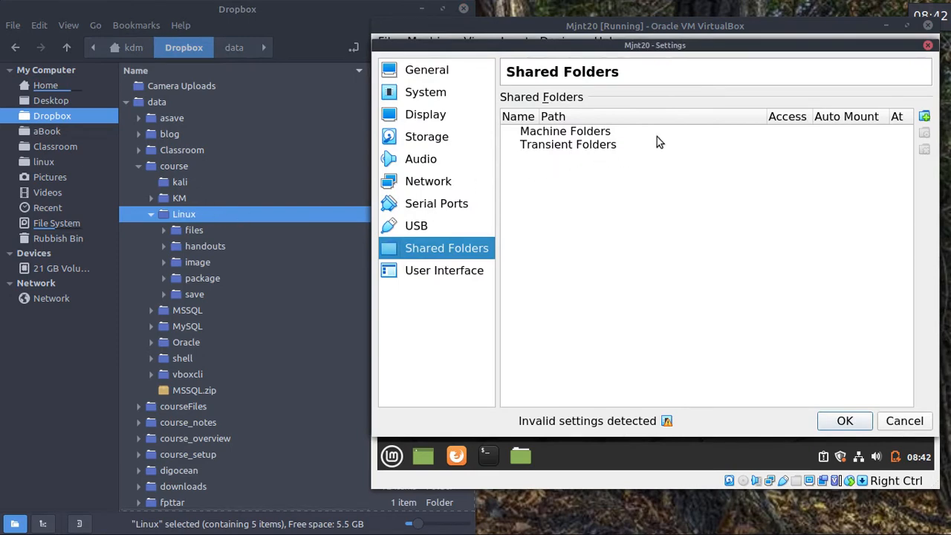
left_click_drag(785, 25, 765, 27)
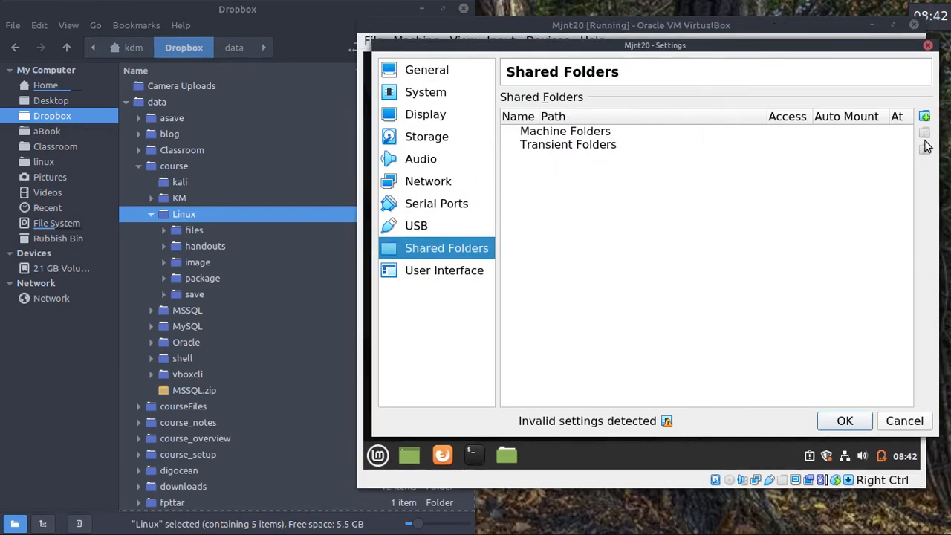
left_click(923, 117)
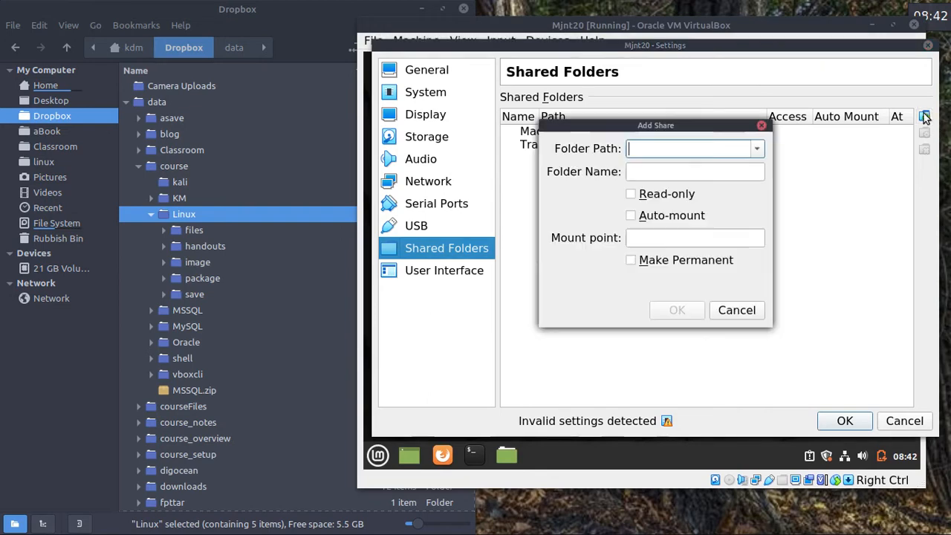
left_click(754, 150)
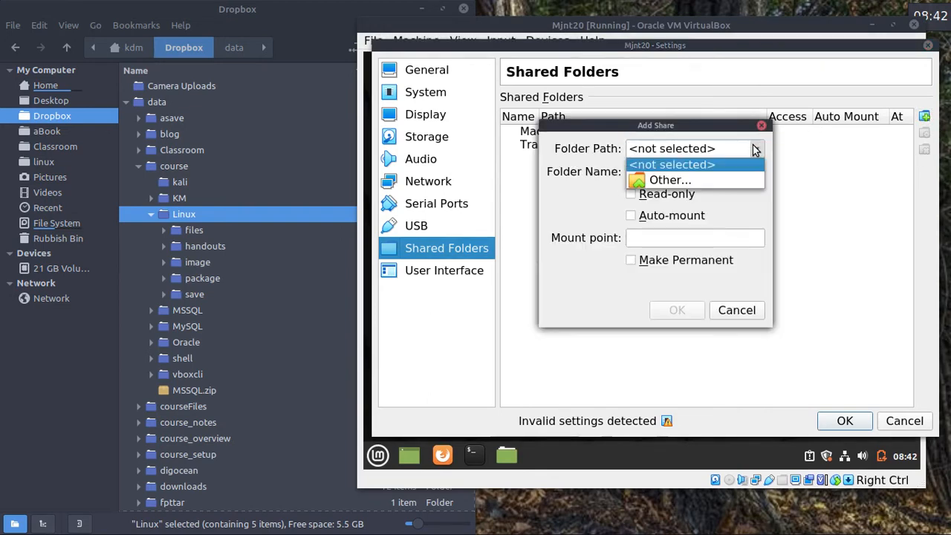
Set the share's folder path to /home/kdm/Dropbox/data/course/Linux.
left_click(693, 175)
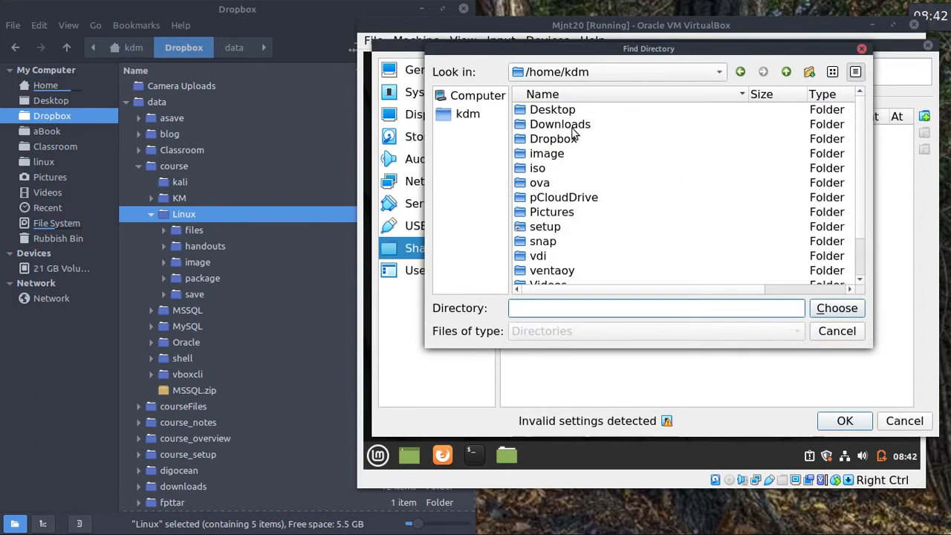
left_click(460, 119)
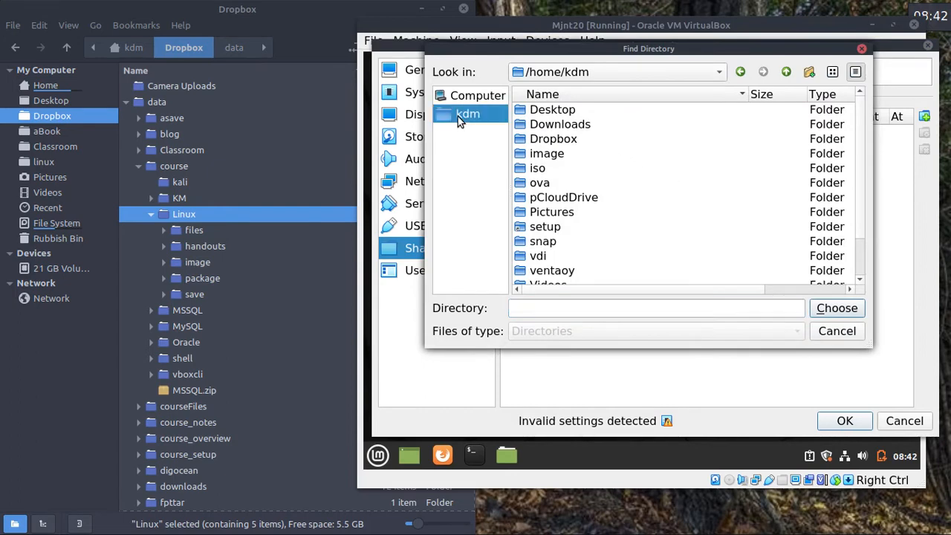
double_click(571, 139)
double_click(558, 126)
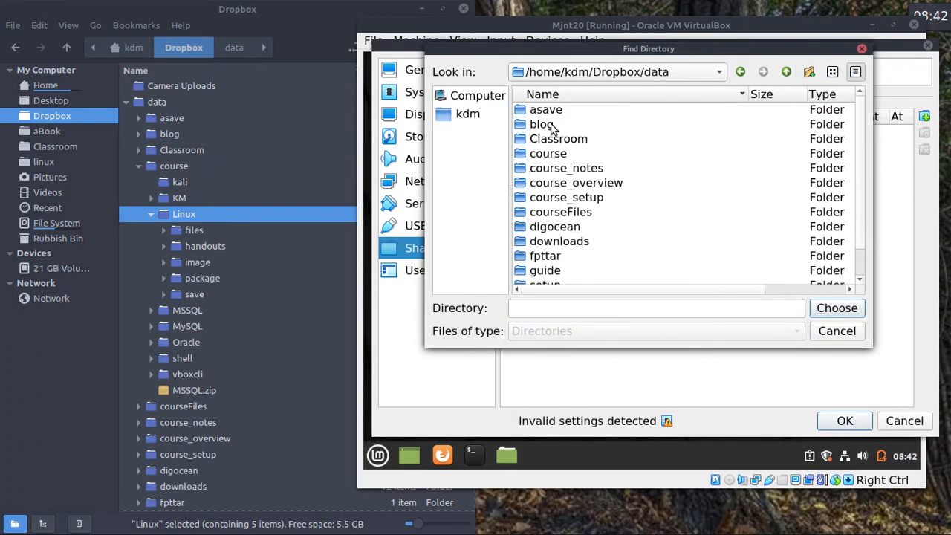
left_click(553, 156)
double_click(553, 154)
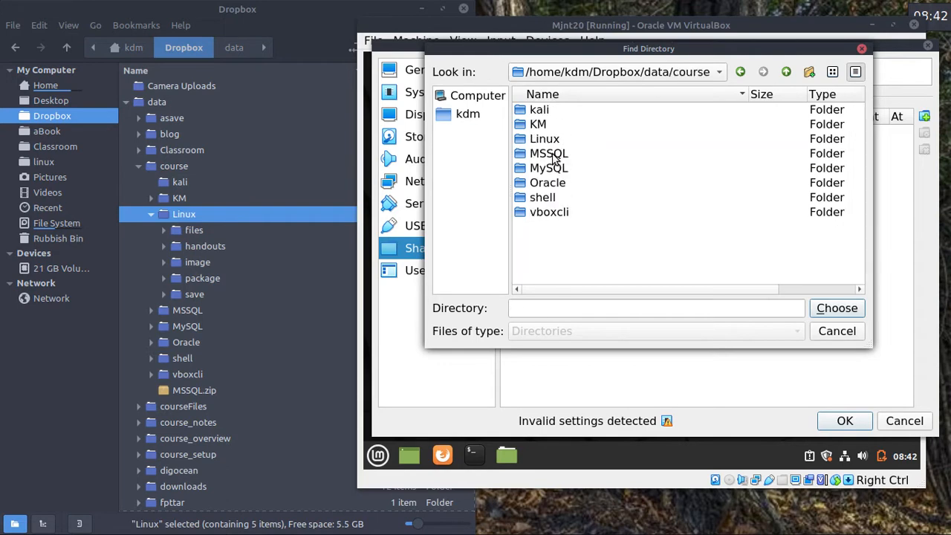
left_click(550, 142)
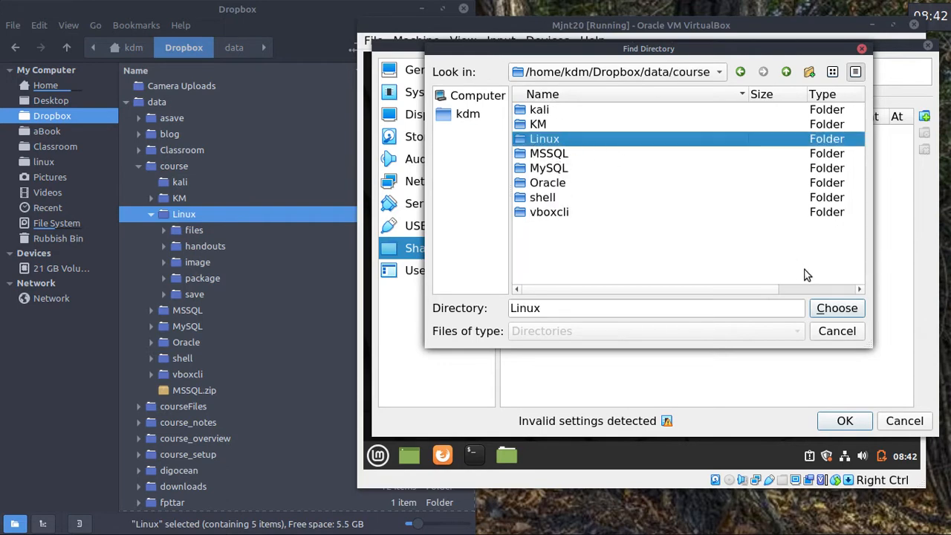
left_click(846, 307)
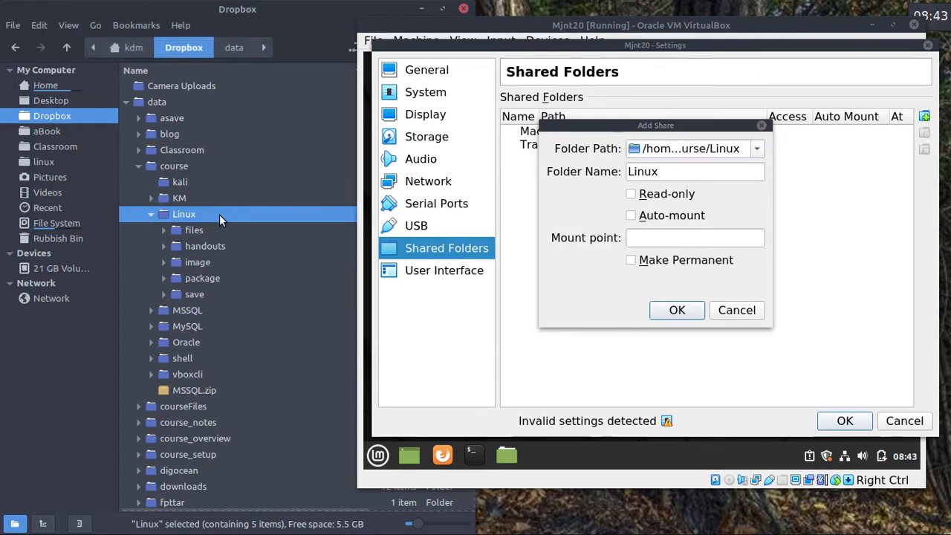
Make the Linux share auto-mounted and permanent with mount point /linux, then save the VM settings.
left_click(630, 214)
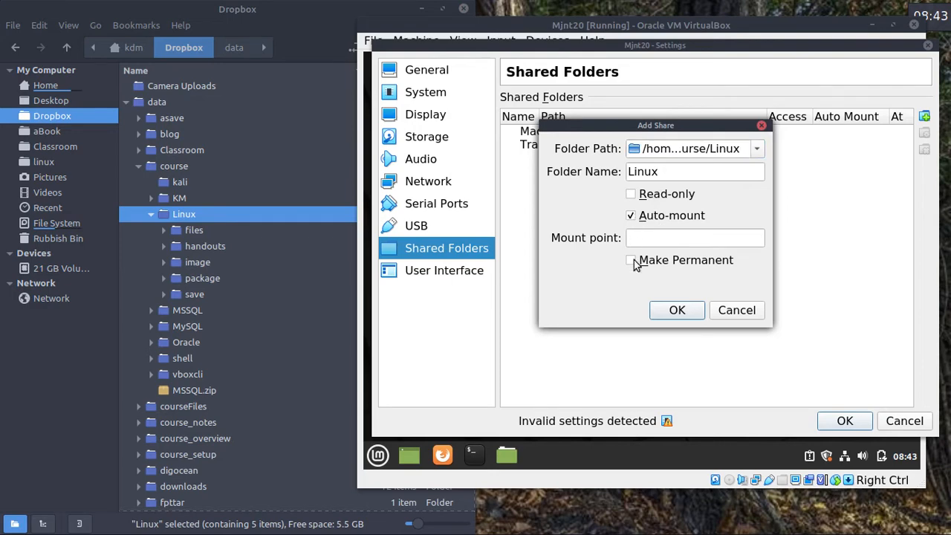
left_click(632, 260)
left_click(641, 239)
type("/linux")
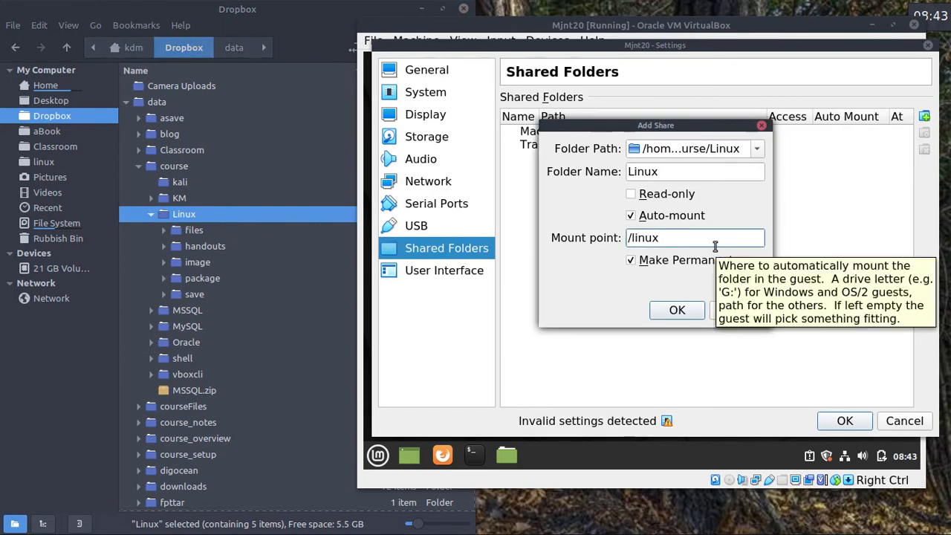
left_click(677, 311)
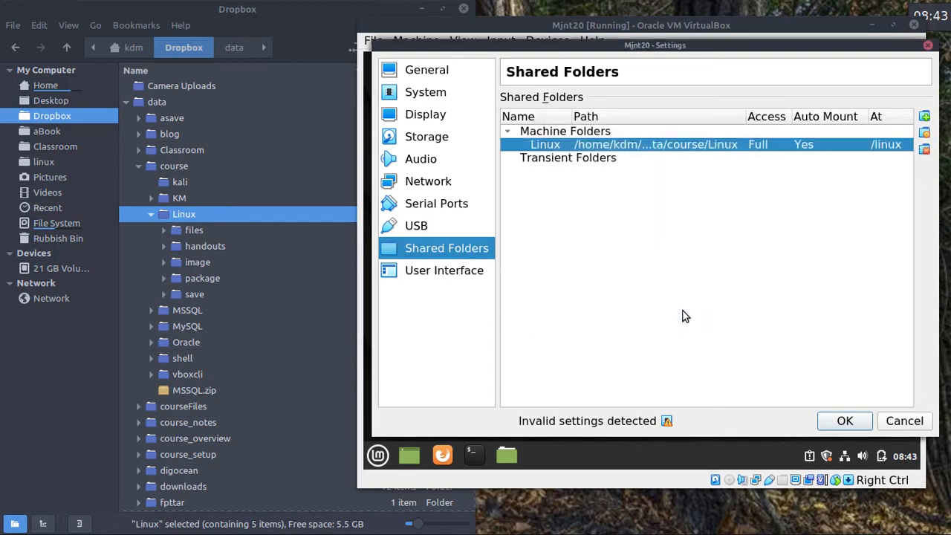
left_click(844, 421)
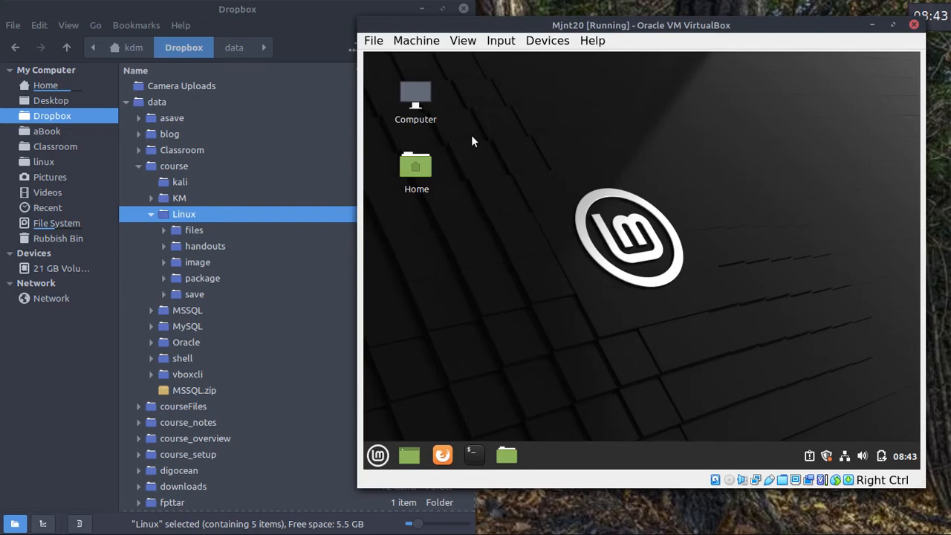
Set the VM's shared clipboard to Bidirectional.
left_click(548, 40)
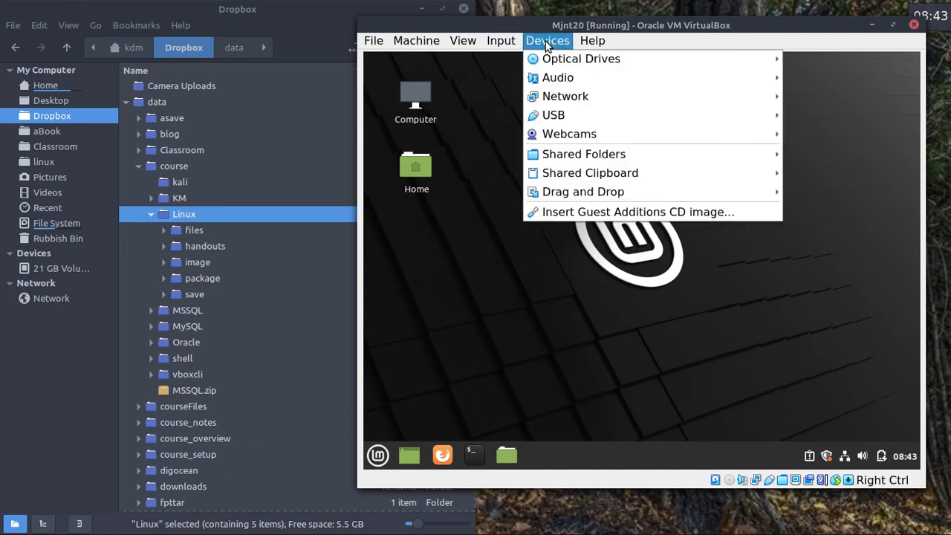
mouse_move(603, 174)
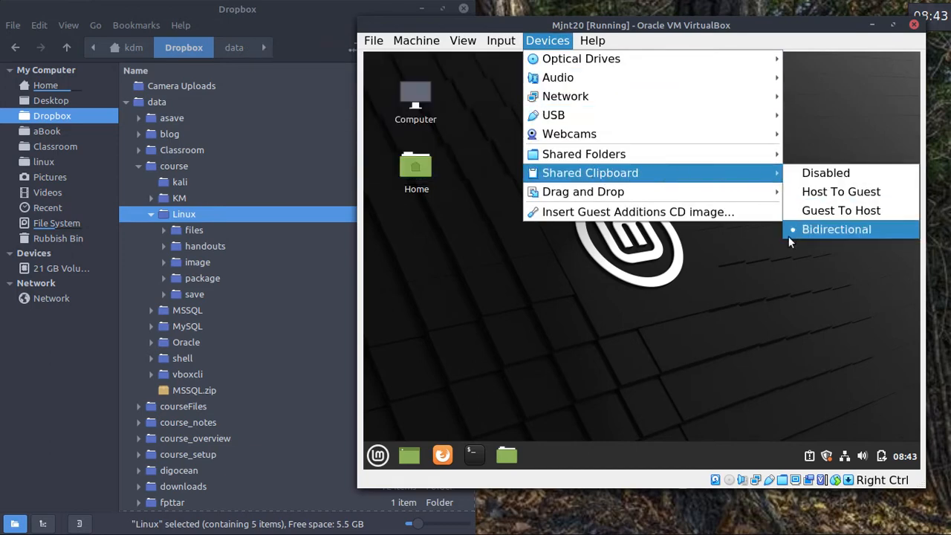
left_click(733, 277)
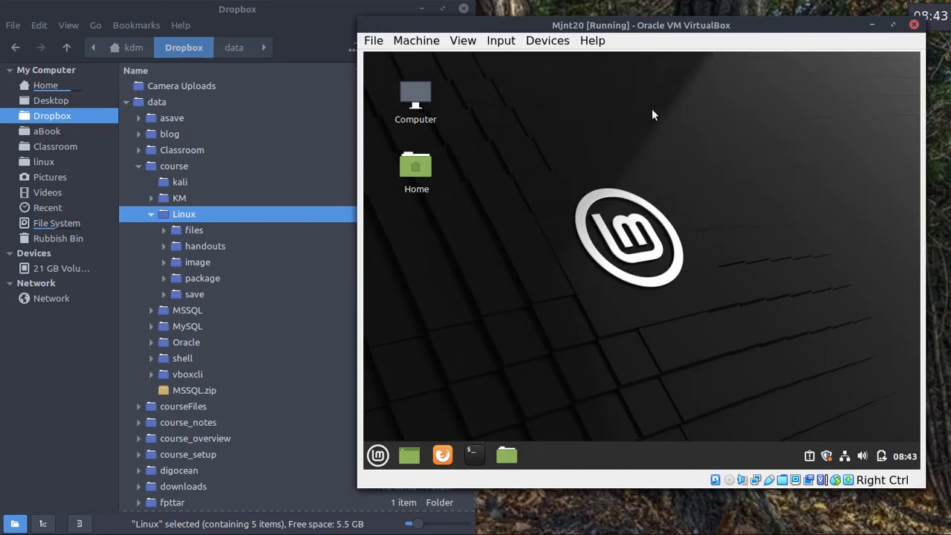
Close the Mjnt20 window, choosing to power off the machine.
left_click(914, 25)
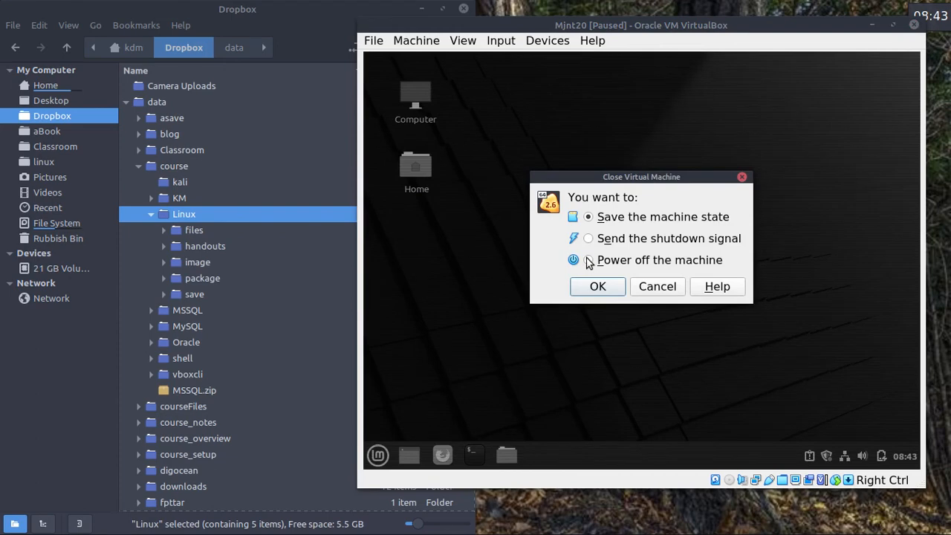
left_click(588, 216)
left_click(588, 260)
left_click(599, 282)
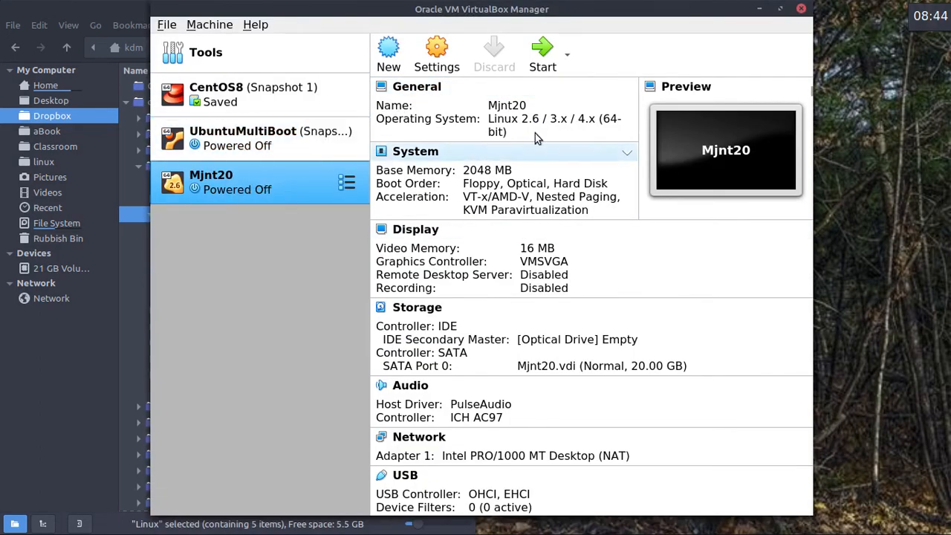
Create a Mjnt20 desktop shortcut and place it at the bottom-right of the host desktop.
right_click(268, 177)
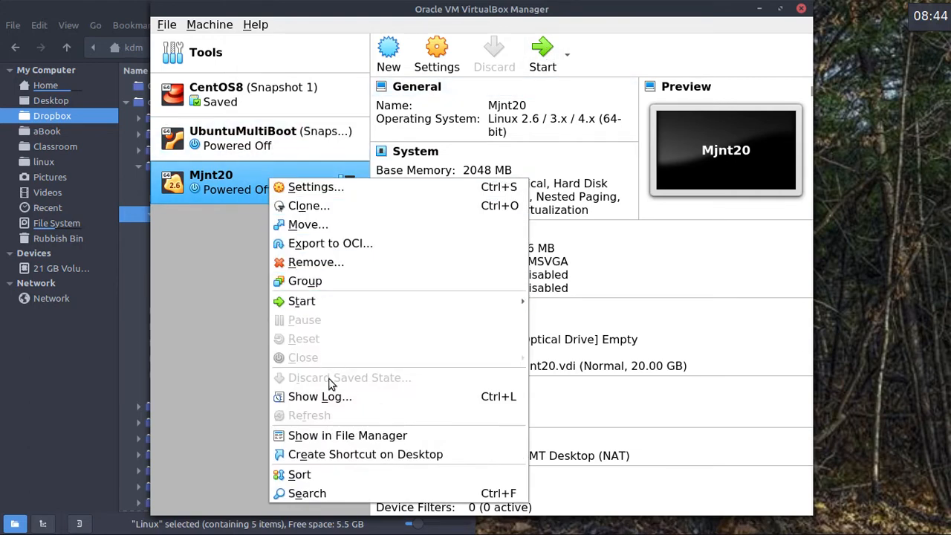
left_click(332, 454)
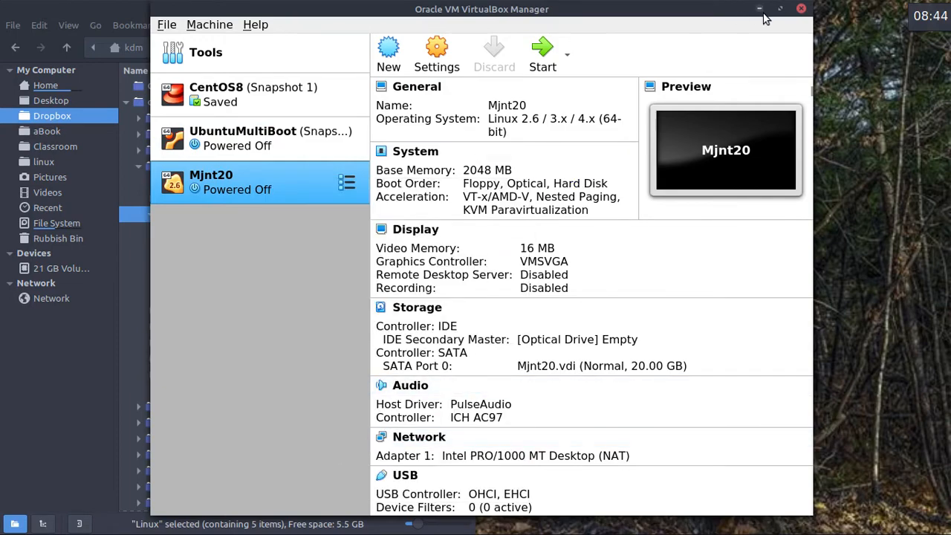
left_click(761, 9)
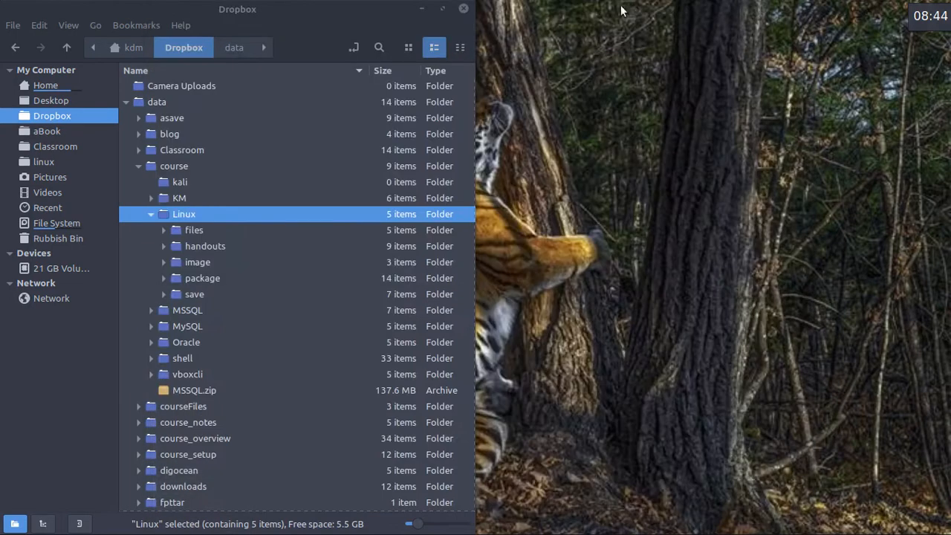
left_click(422, 10)
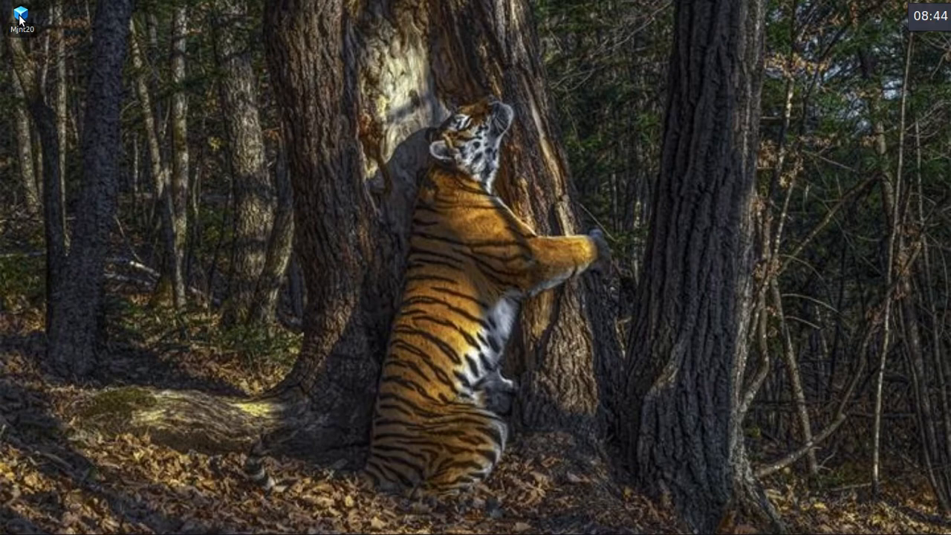
left_click_drag(20, 21, 915, 491)
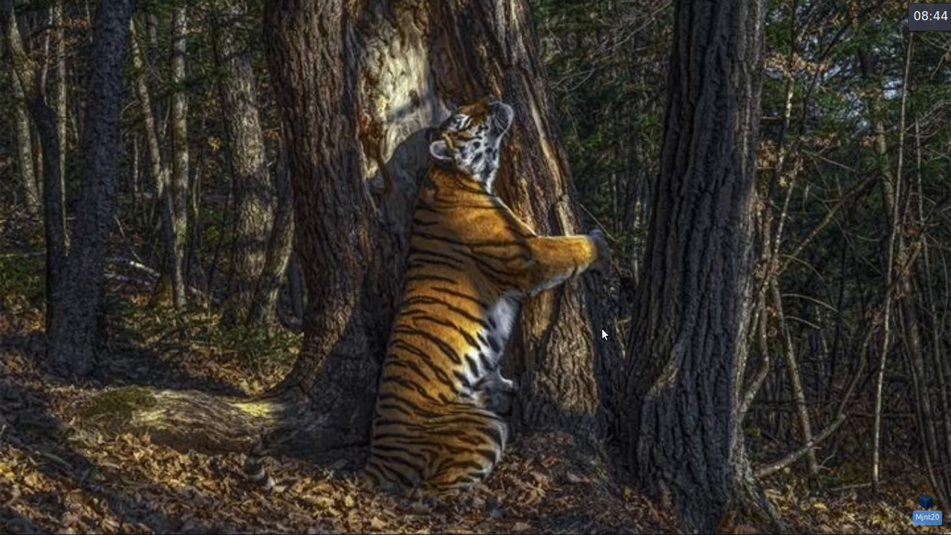
Close VirtualBox Manager and start Mjnt20 from its desktop shortcut.
key("alt+Tab")
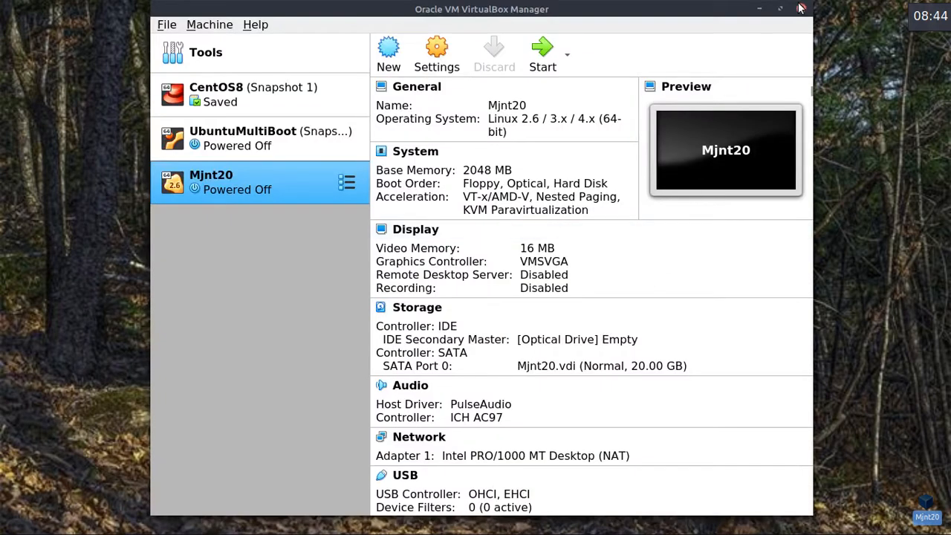
left_click(800, 7)
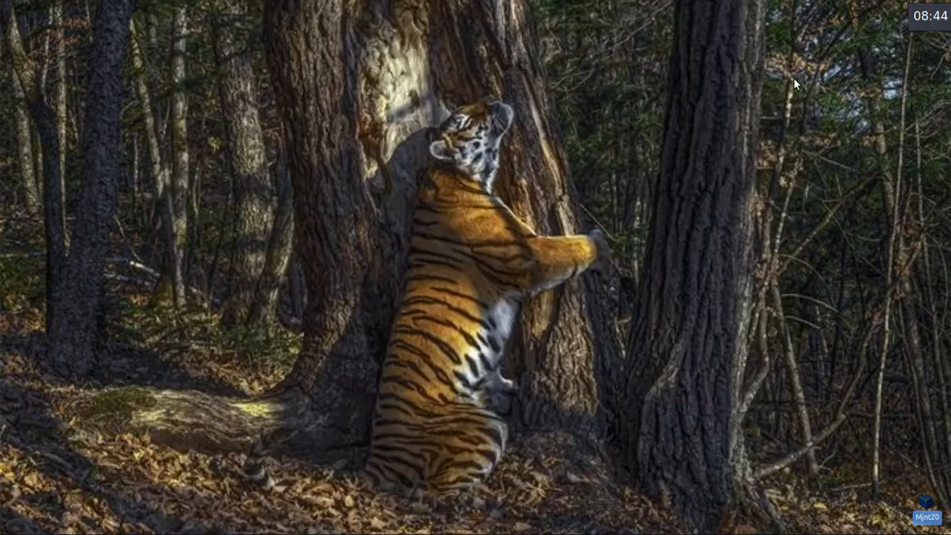
double_click(929, 521)
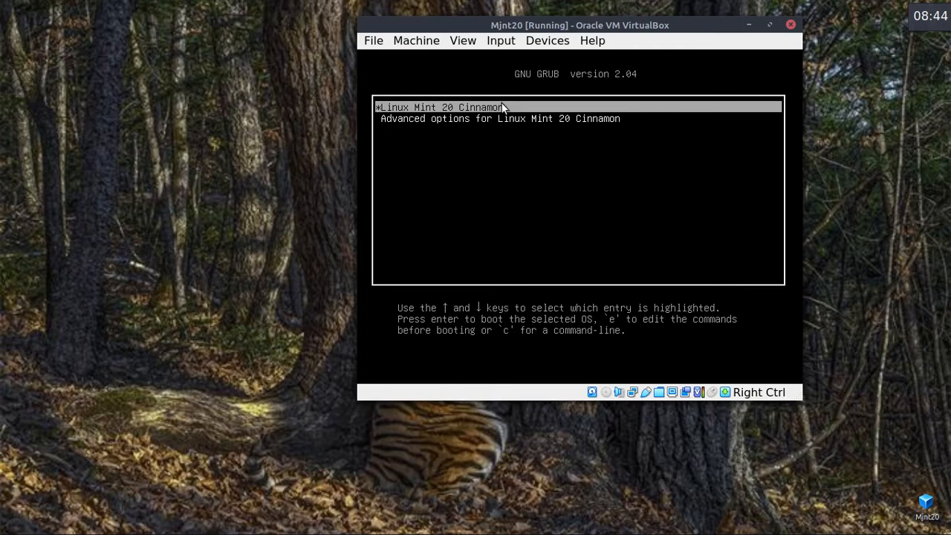
Boot Linux Mint 20 Cinnamon from GRUB and log in with the user's password.
key("Return")
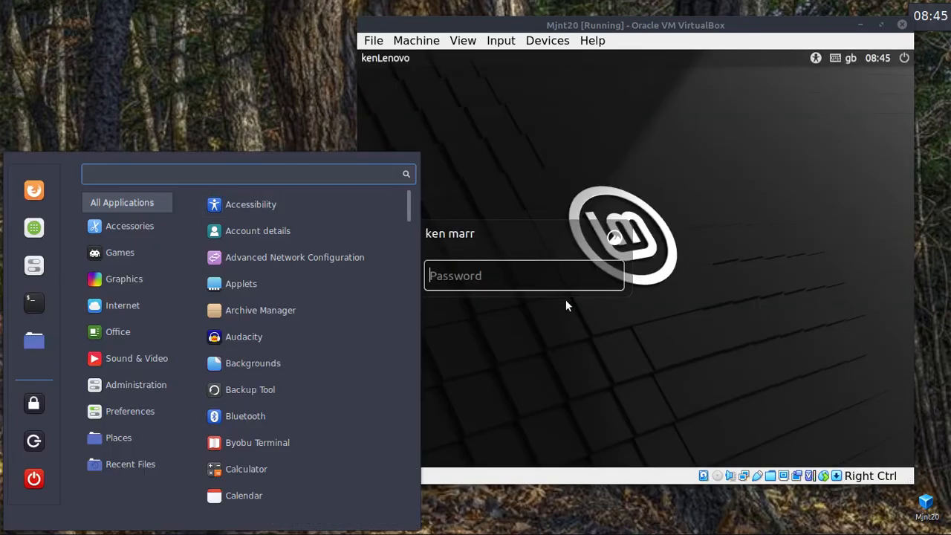
left_click(566, 327)
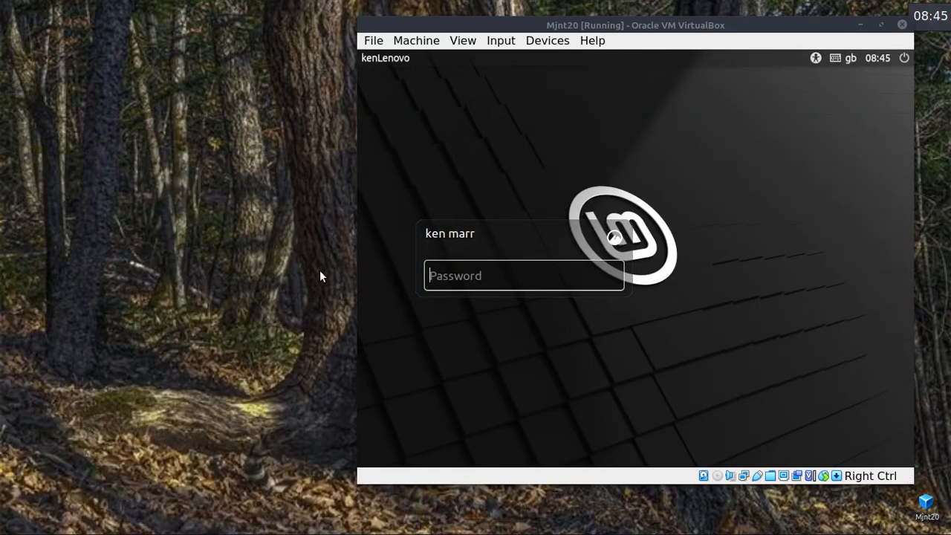
key("super")
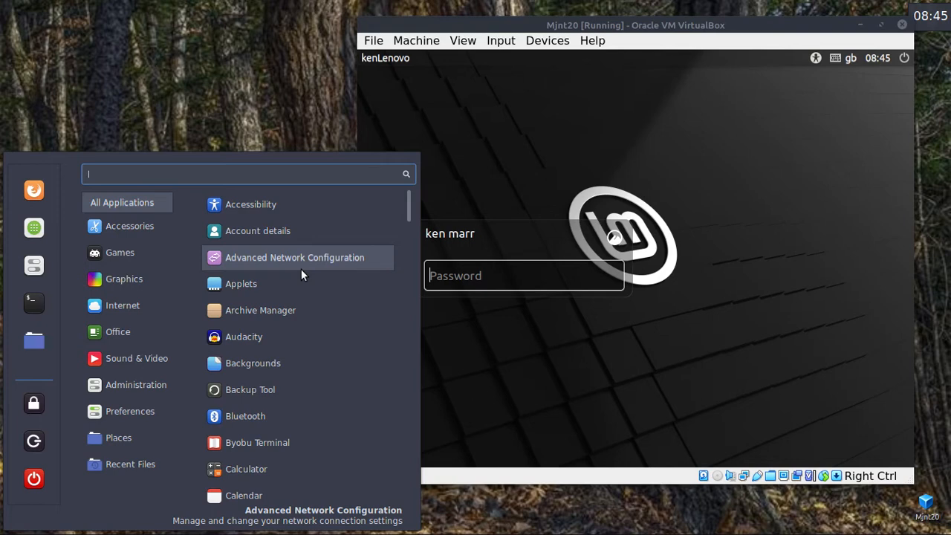
key("Escape")
key("super")
left_click(662, 361)
type("••••••")
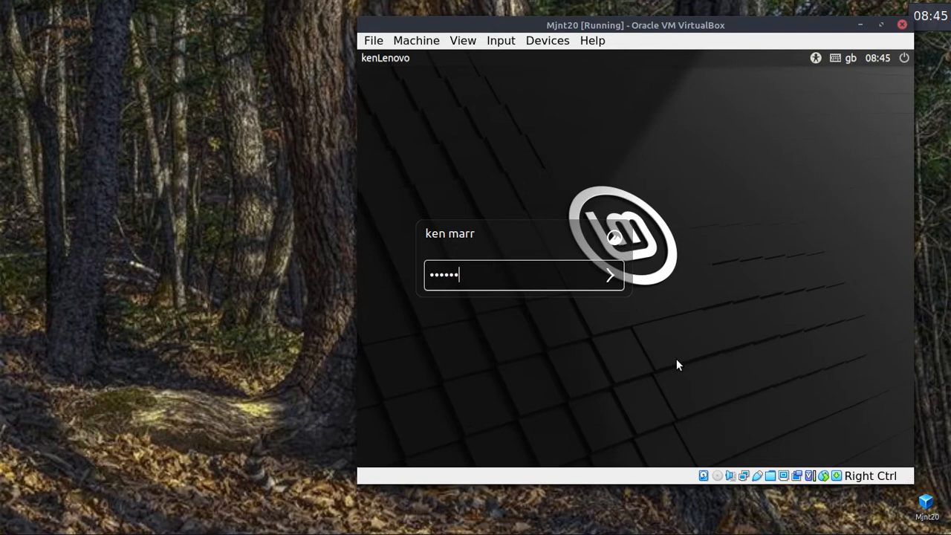
key("Return")
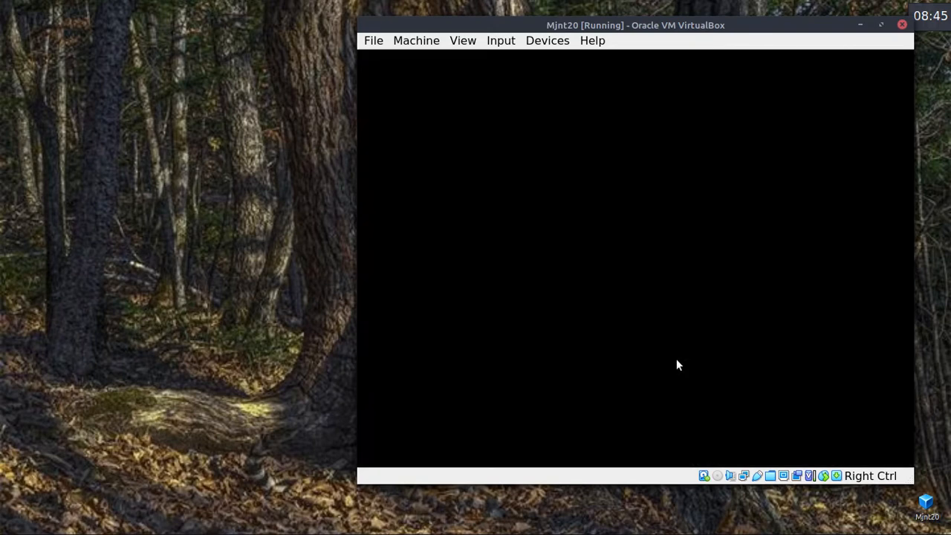
Reposition the VM window and dismiss the video drivers notification.
left_click_drag(770, 26, 793, 12)
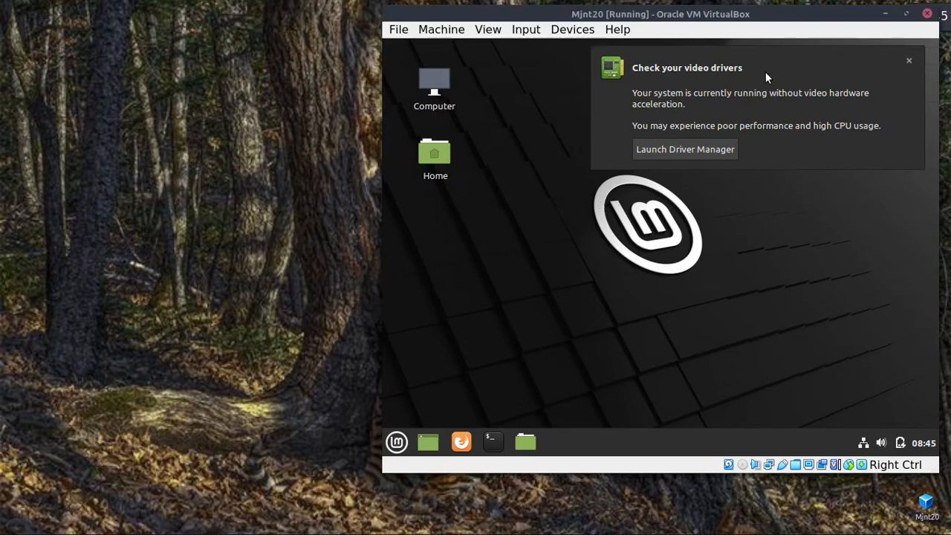
left_click_drag(819, 13, 796, 18)
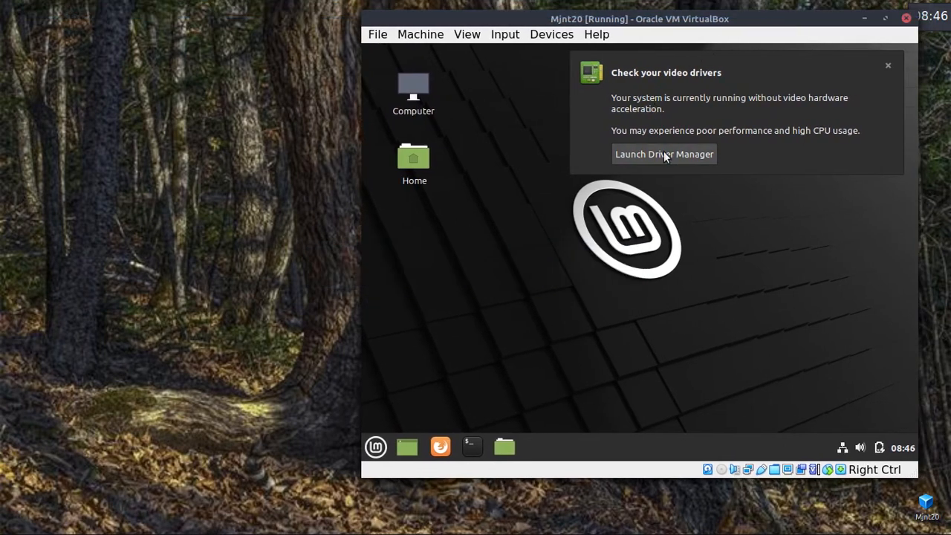
left_click(888, 66)
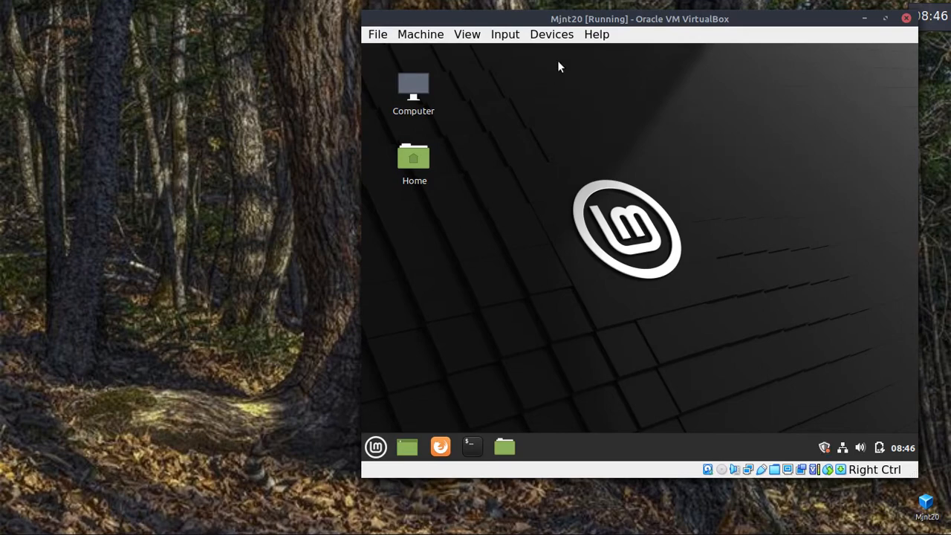
left_click(167, 223)
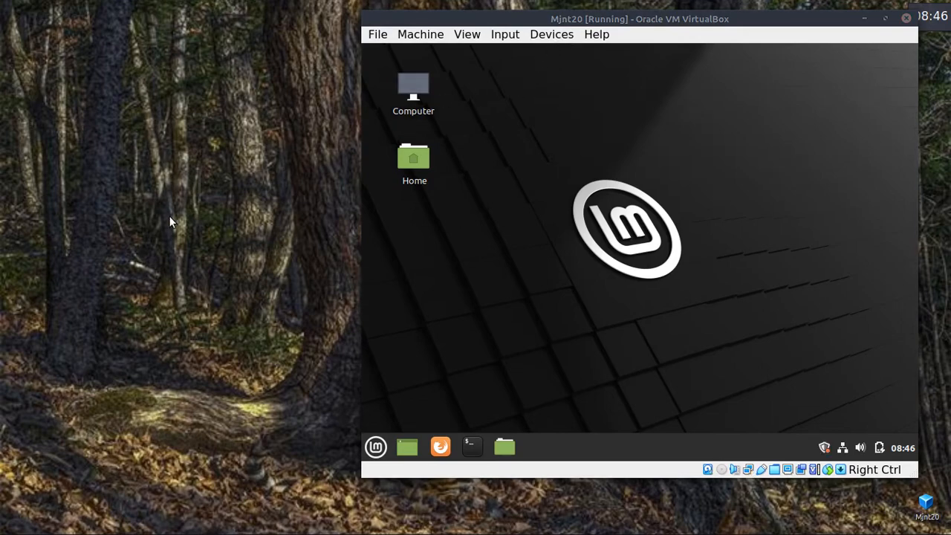
Open A4_InstallConfigMint.pdf from the Classroom/Adhoc folder in the host file manager.
key("alt+Tab")
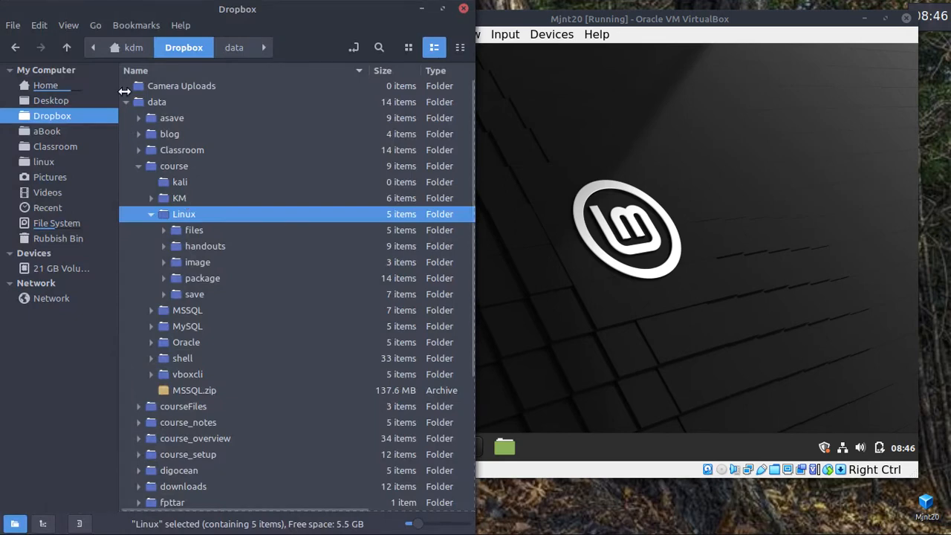
left_click(43, 146)
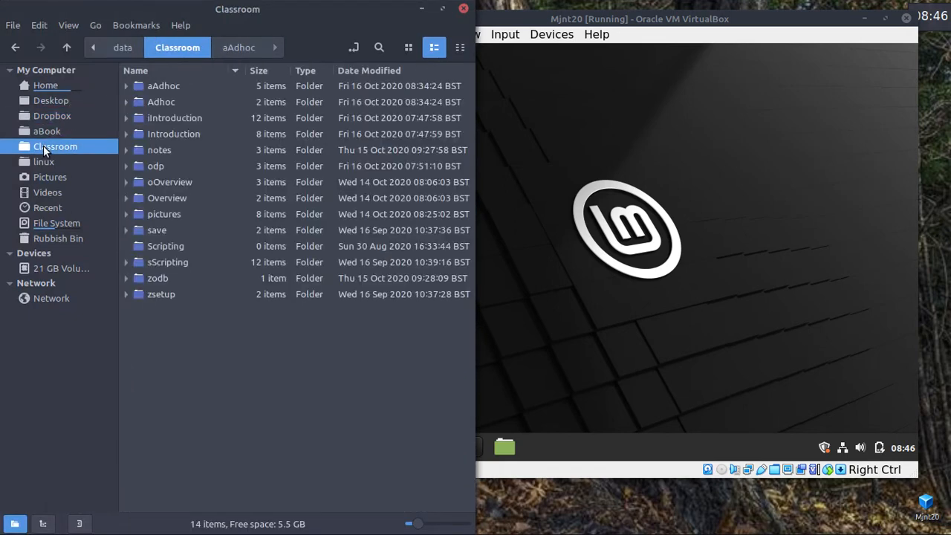
left_click(127, 103)
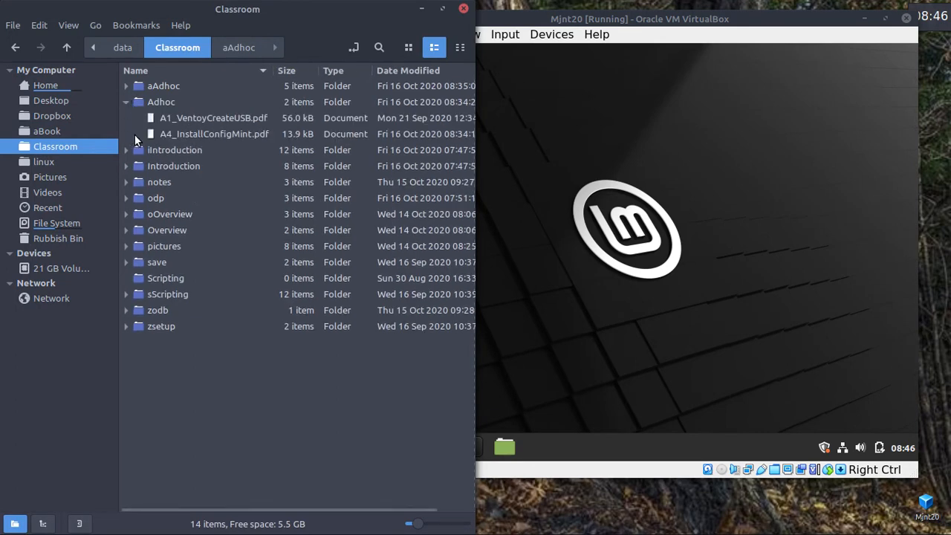
double_click(217, 133)
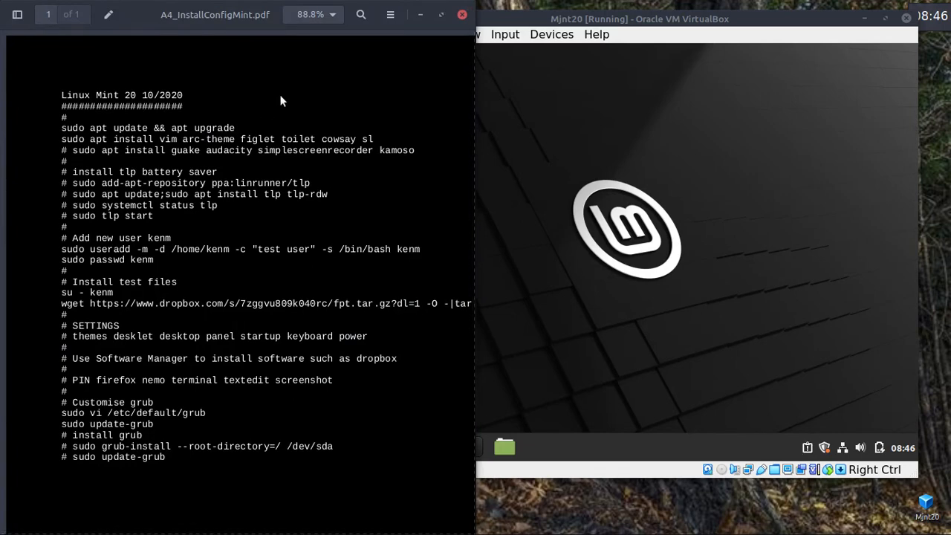
Zoom in on the setup PDF, scroll it sideways, and bring the Mjnt20 window to the front.
key("ctrl+plus")
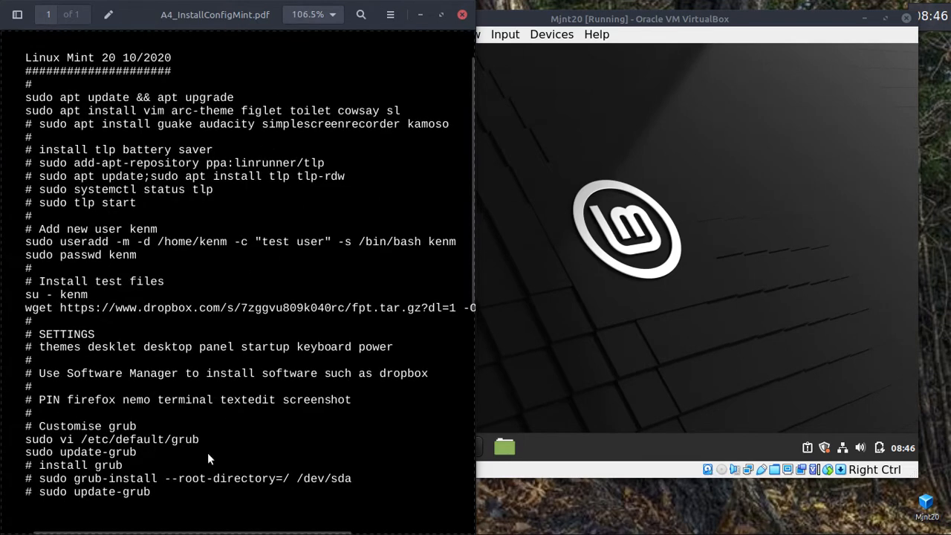
mouse_move(188, 527)
left_click_drag(184, 531, 197, 531)
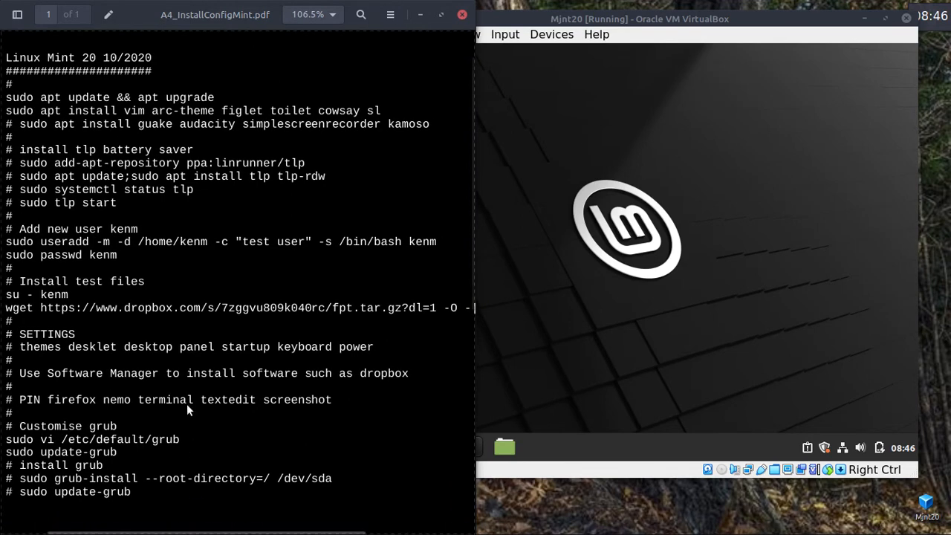
left_click(633, 169)
left_click(611, 112)
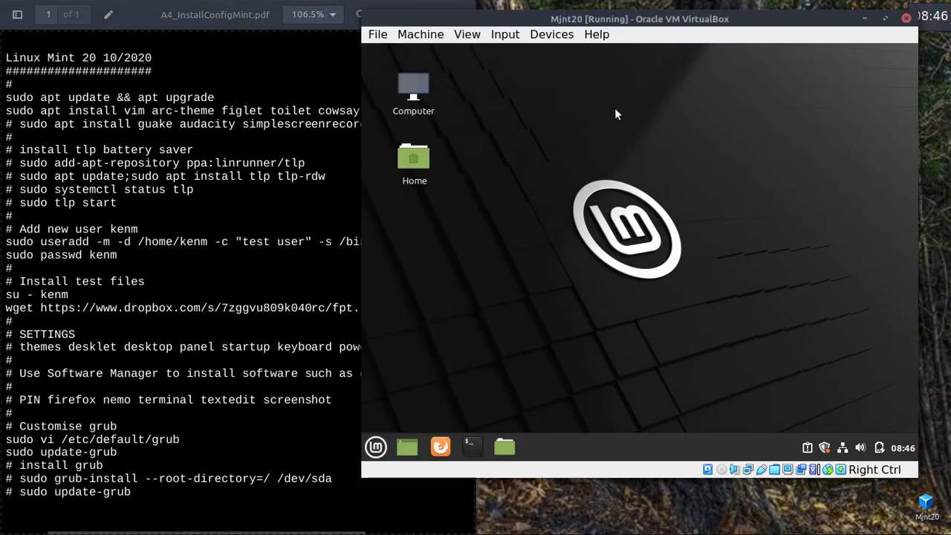
Check that the VM's Shared Clipboard is still set to Bidirectional.
left_click(543, 35)
mouse_move(645, 165)
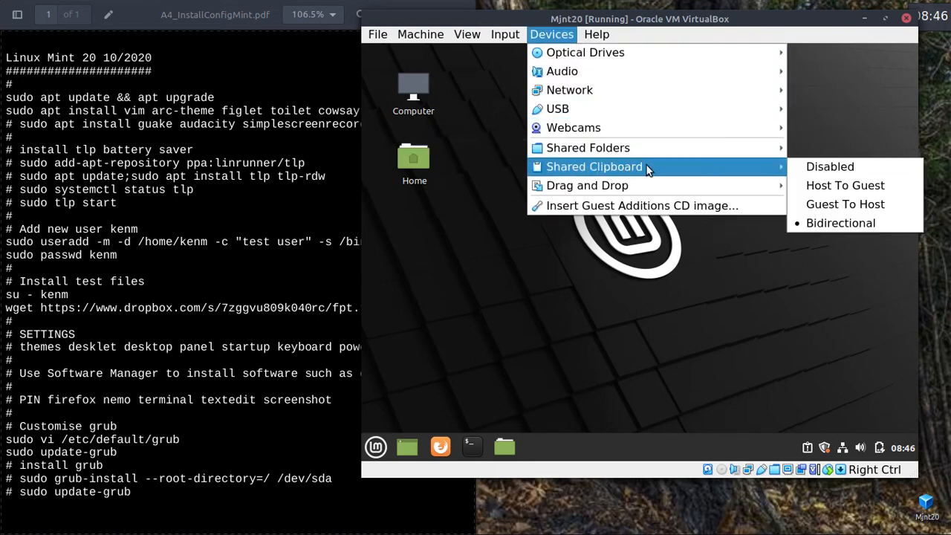
left_click(441, 245)
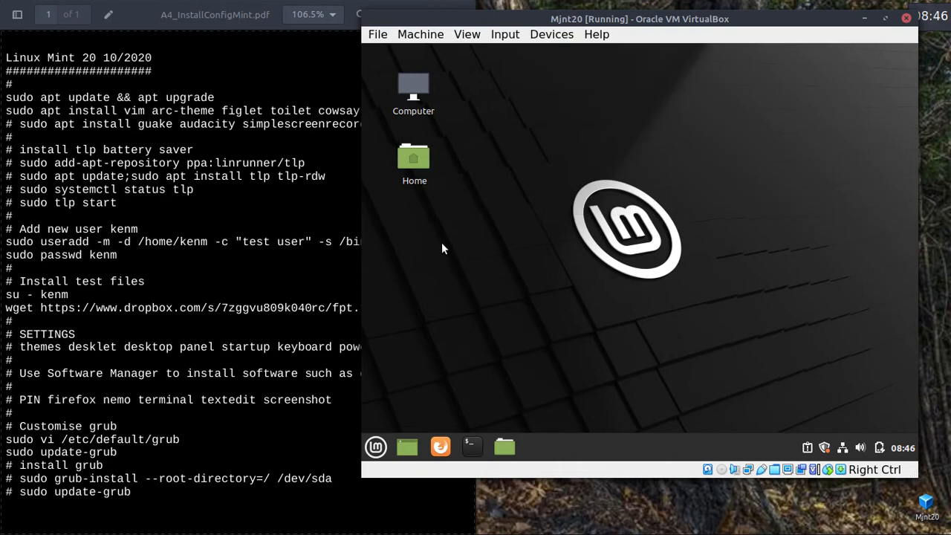
Open a guest terminal in the home folder and move it up and to the right.
right_click(517, 92)
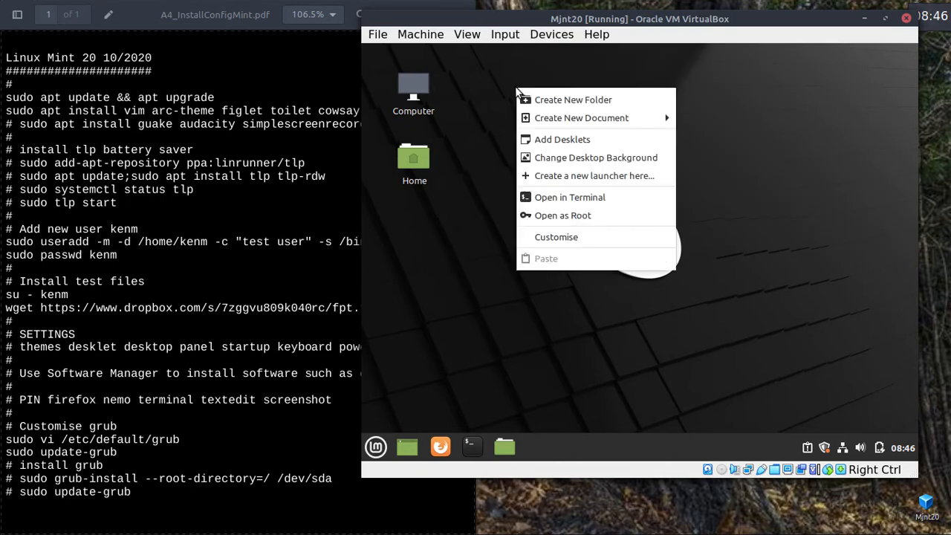
left_click(561, 199)
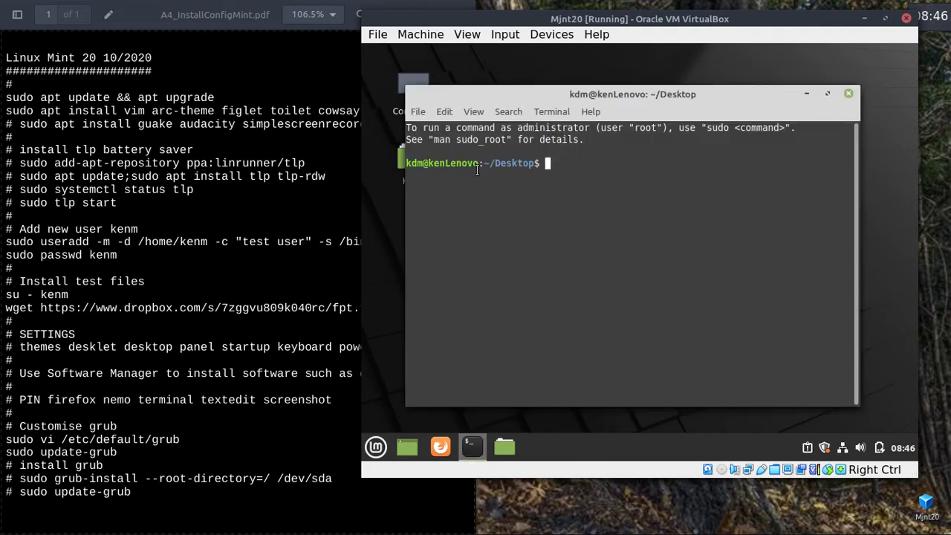
left_click(849, 93)
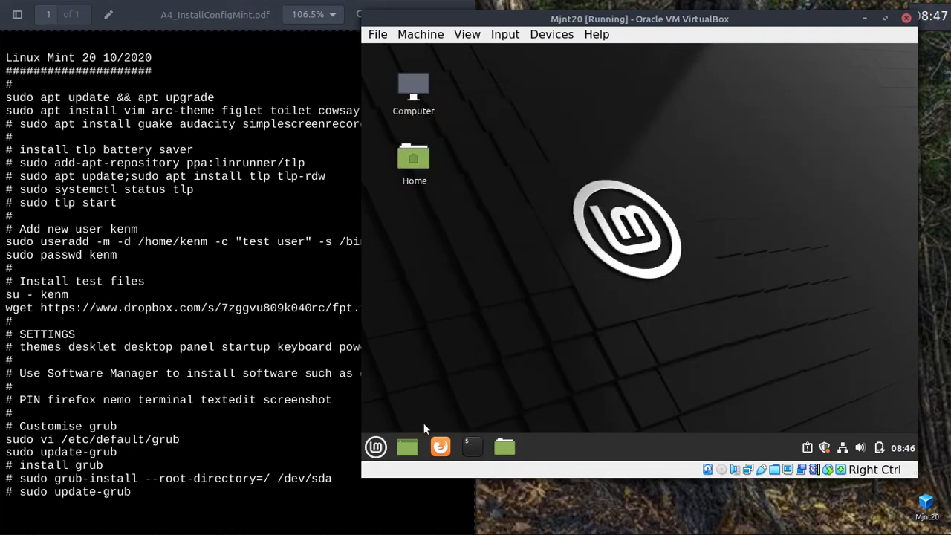
left_click(468, 444)
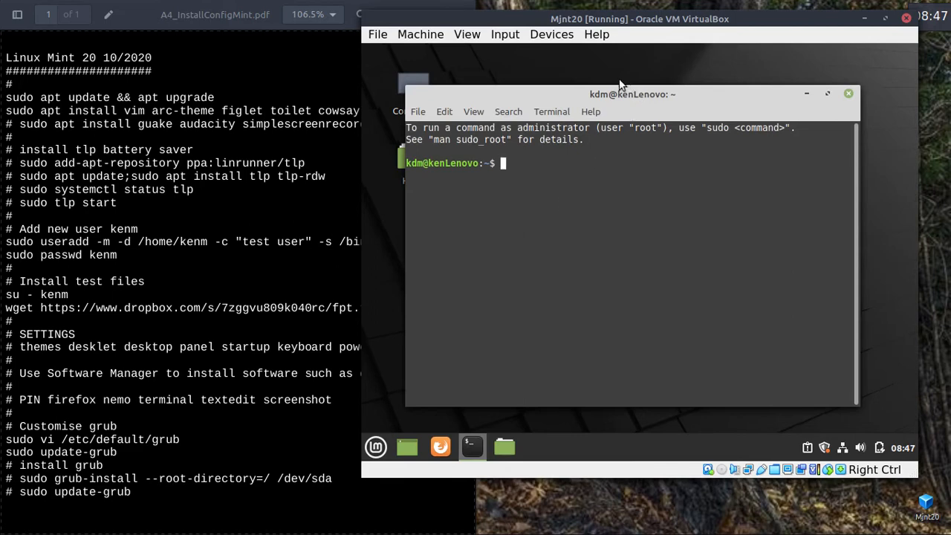
left_click_drag(566, 95, 586, 64)
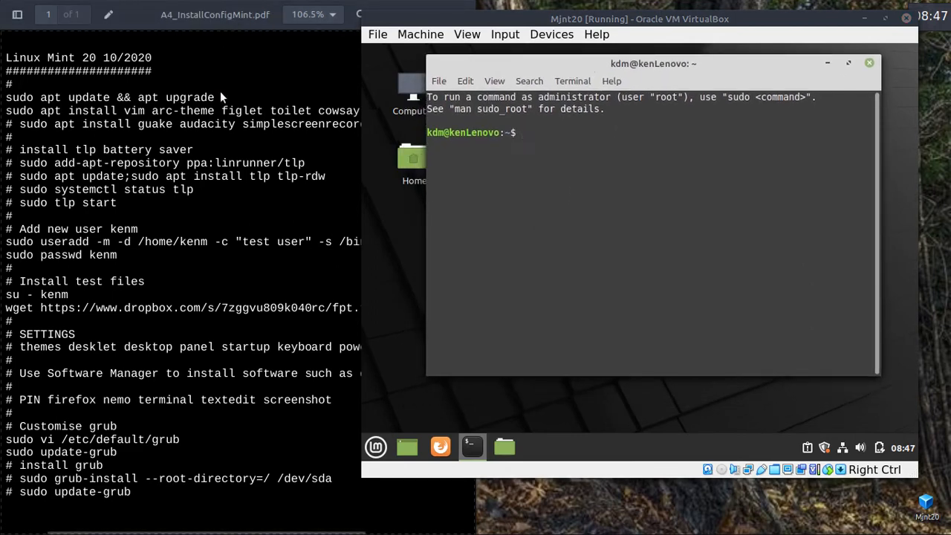
Copy 'sudo apt update && apt upgrade' from the PDF and run it in the guest terminal with the admin password.
left_click_drag(220, 94, 3, 106)
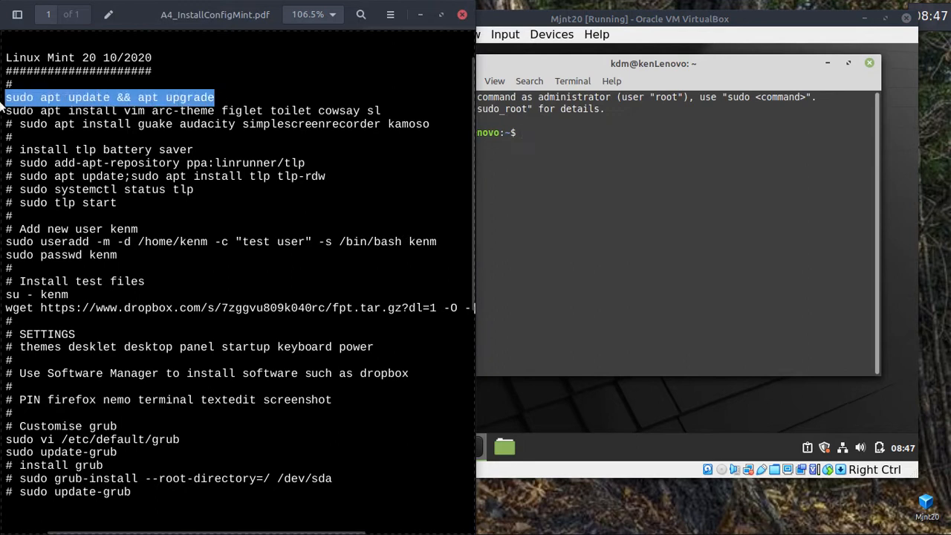
right_click(100, 101)
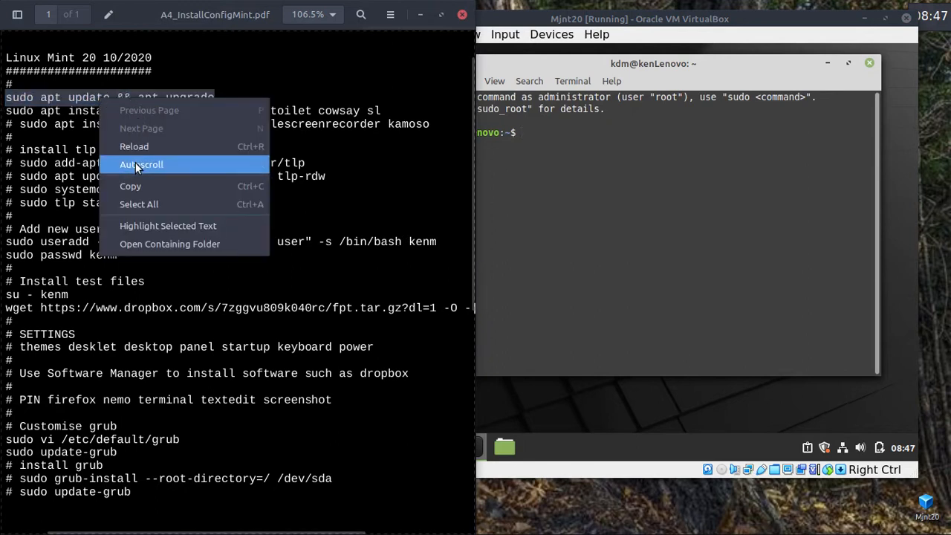
left_click(143, 185)
left_click(658, 146)
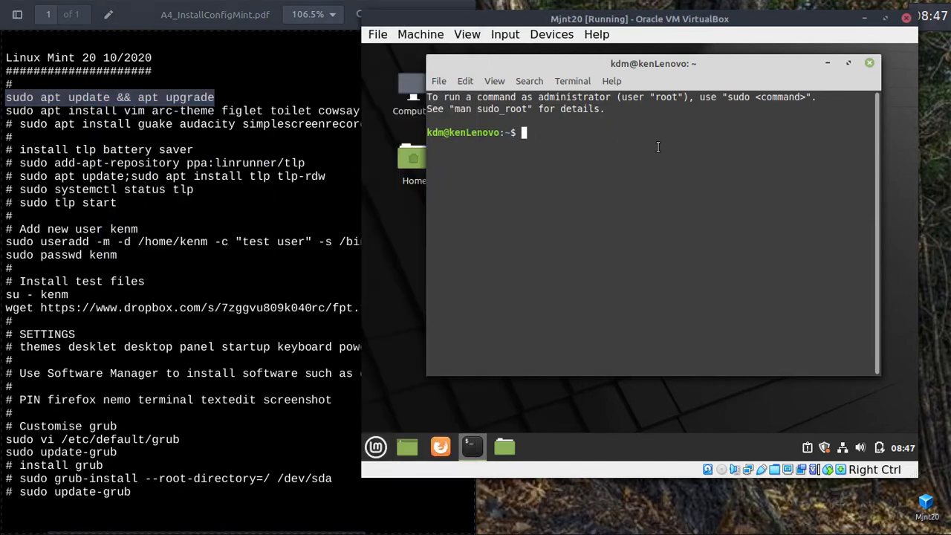
right_click(658, 146)
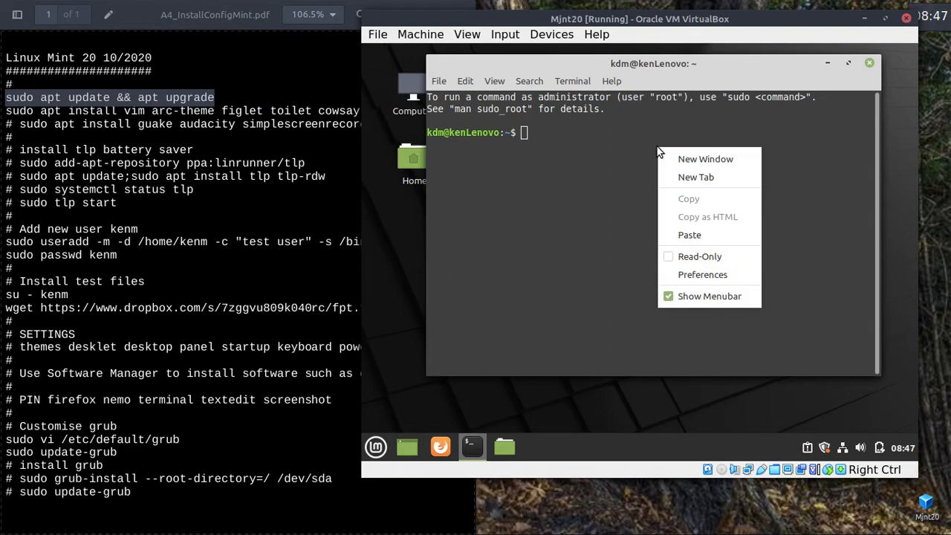
left_click(691, 236)
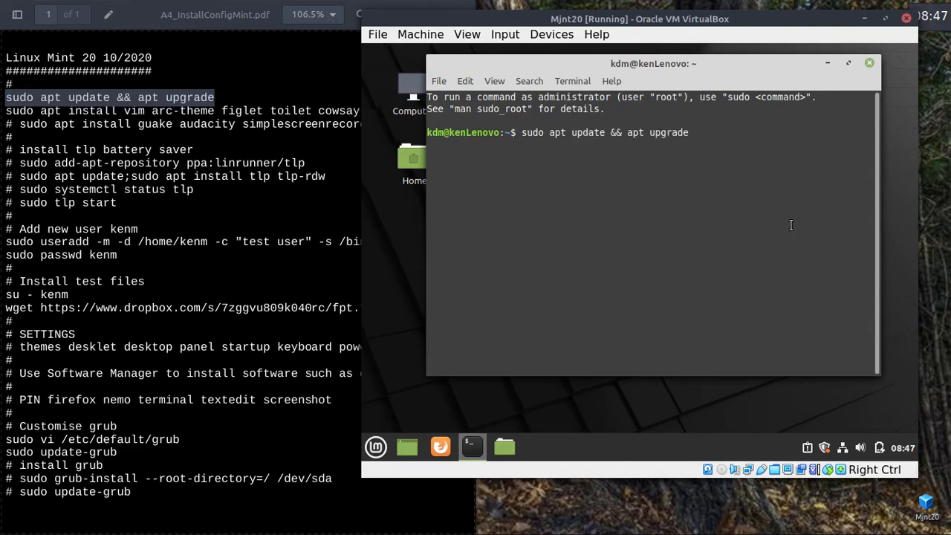
key("Return")
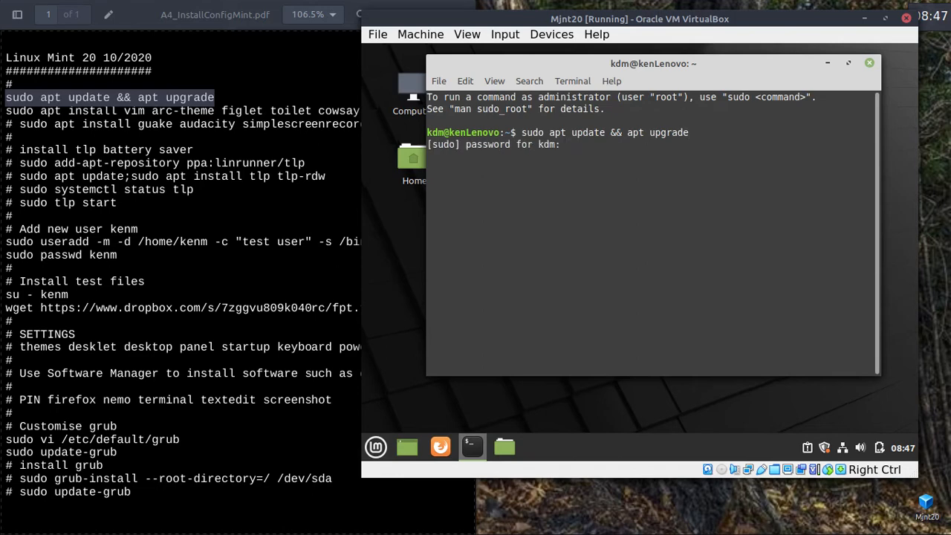
type("******")
key("Return")
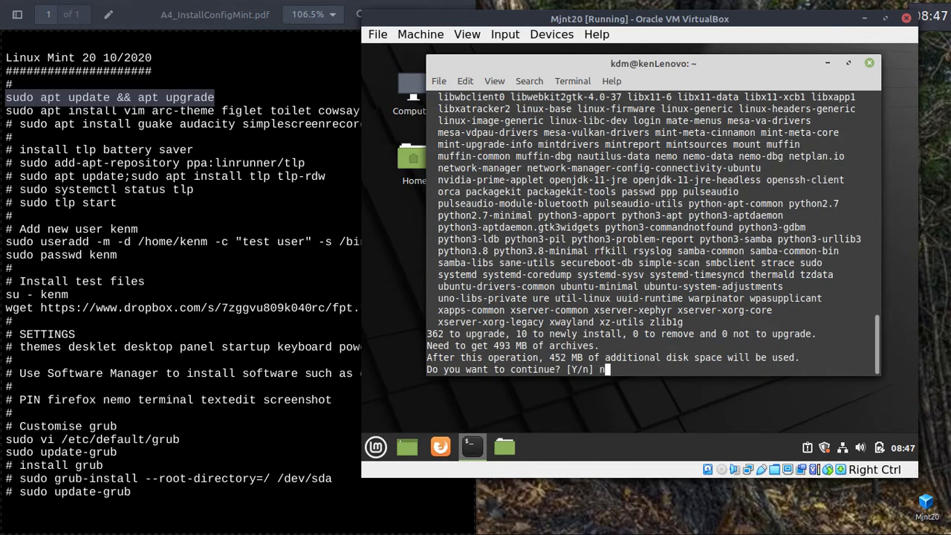
Decline the 362-package upgrade and clear the terminal screen.
type("n")
key("Return")
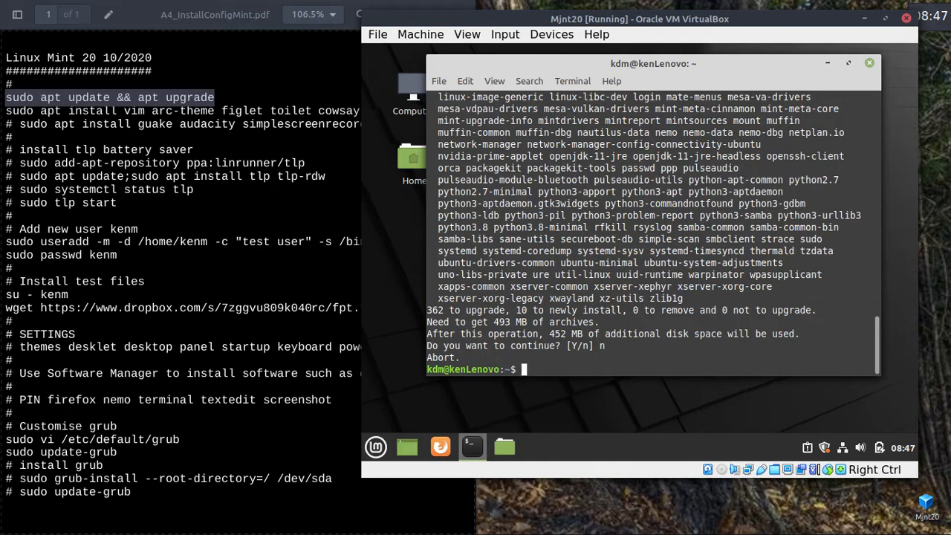
key("ctrl+l")
Copy the apt install line for vim, arc-theme, figlet, toilet, cowsay and sl from the PDF guide.
left_click(211, 60)
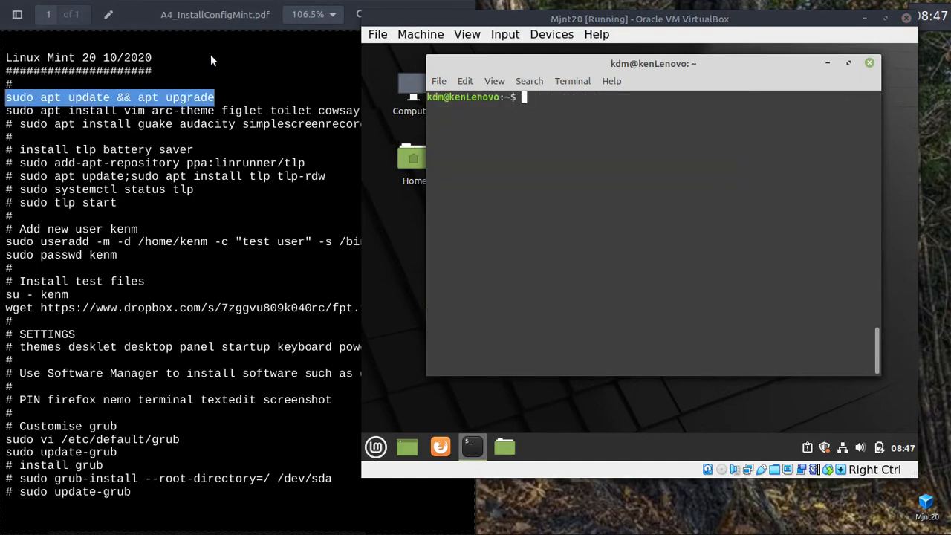
left_click(305, 60)
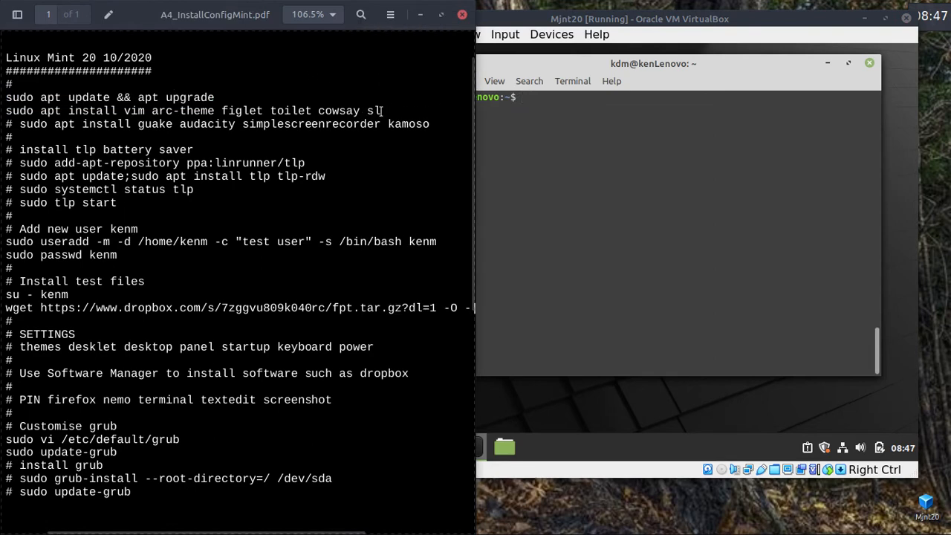
left_click_drag(383, 110, 3, 109)
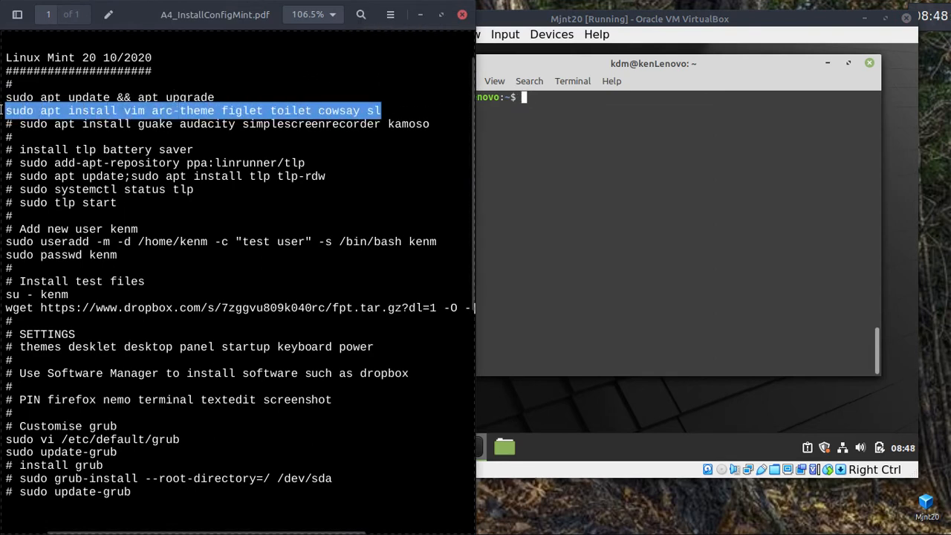
right_click(122, 110)
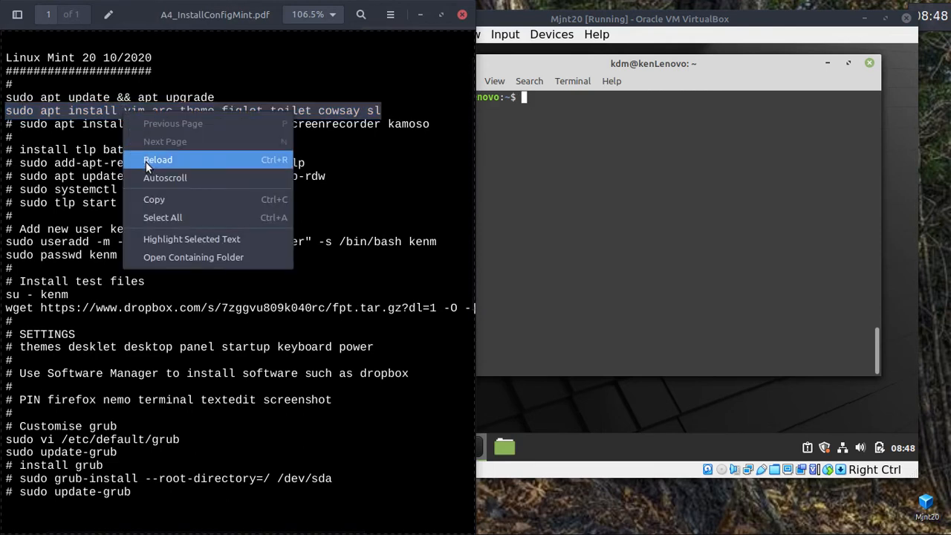
left_click(155, 197)
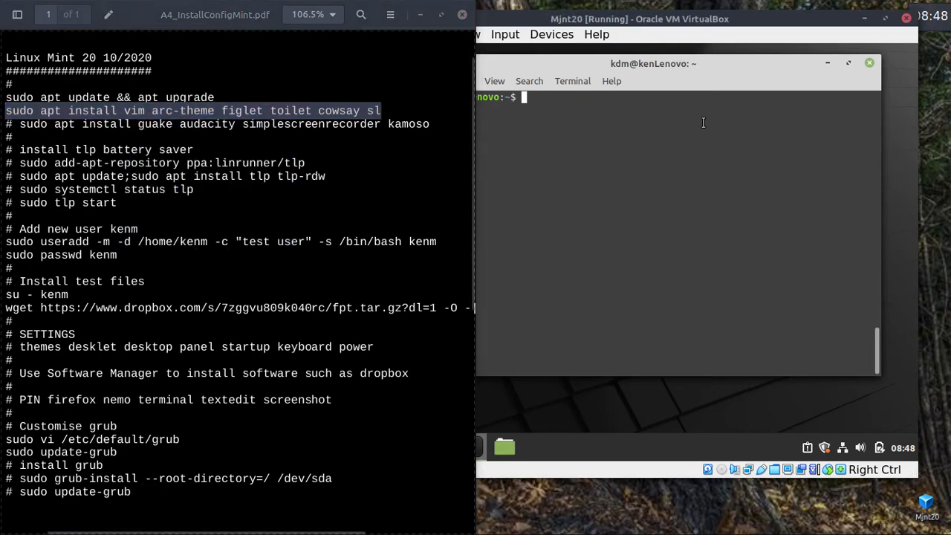
Paste the install command into the maximized guest terminal, then move to another host workspace.
left_click(662, 141)
right_click(662, 146)
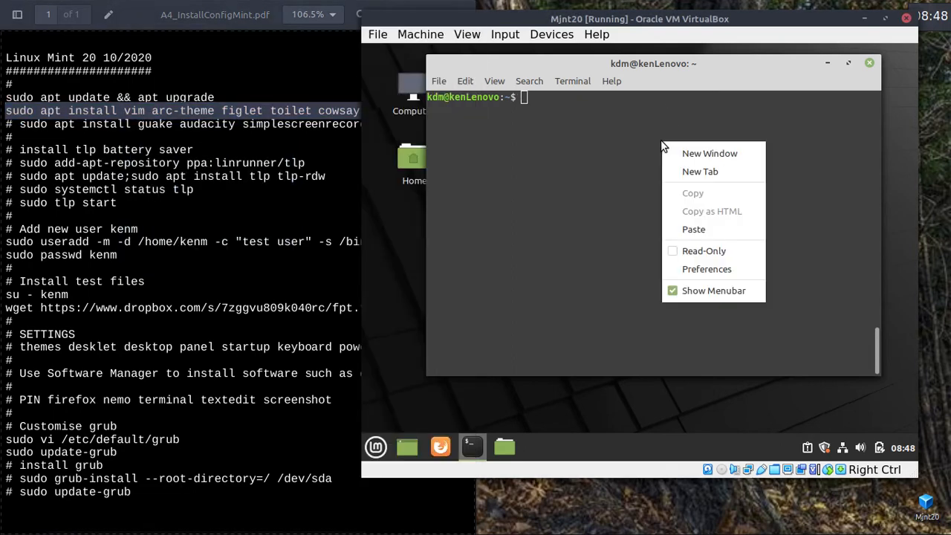
left_click(693, 229)
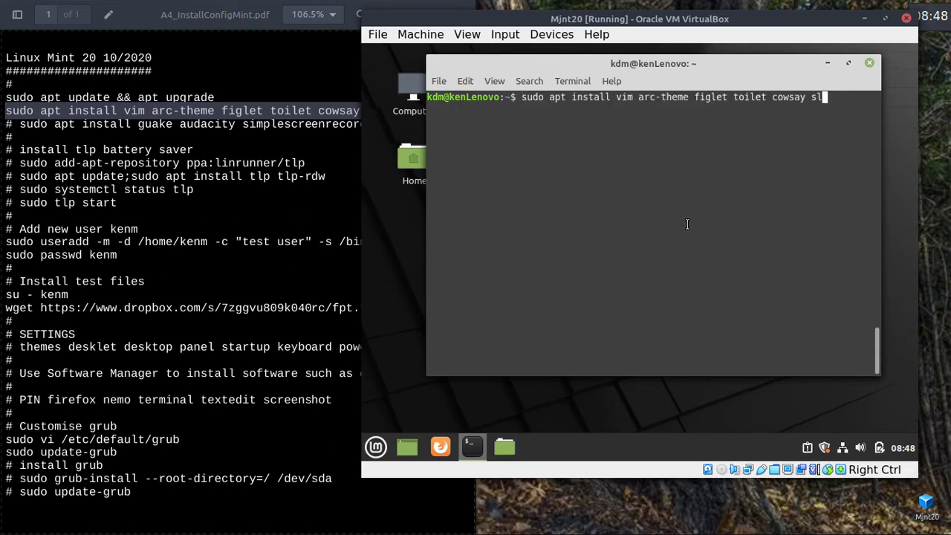
left_click(851, 62)
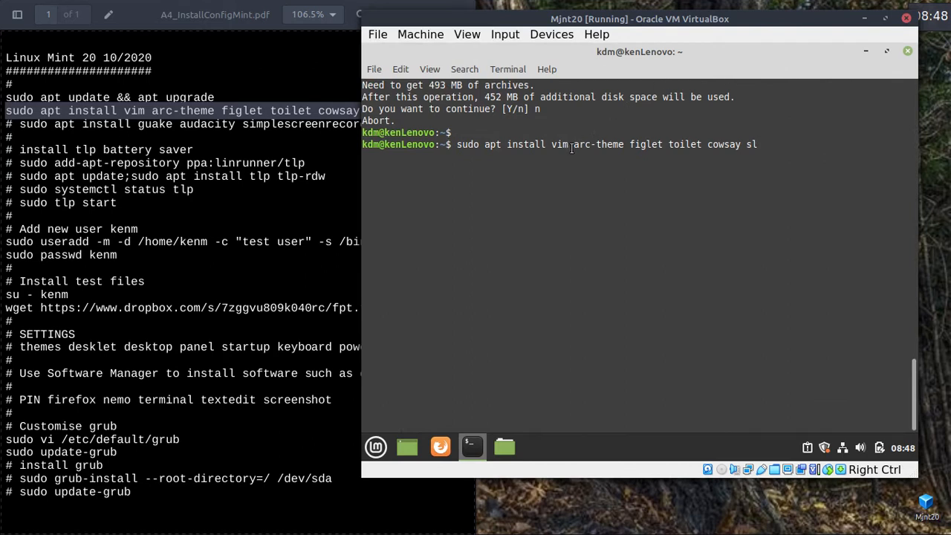
left_click_drag(623, 144, 573, 143)
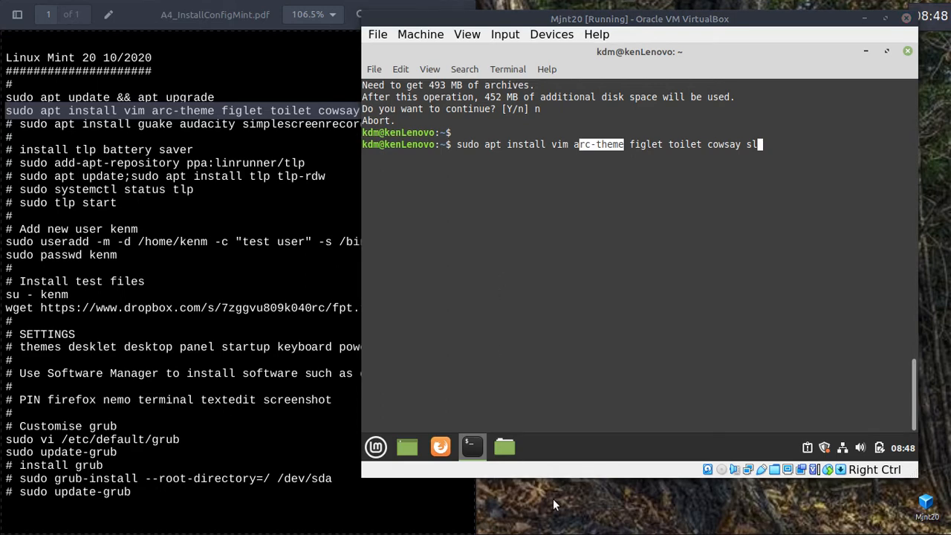
key("ctrl+alt+Right")
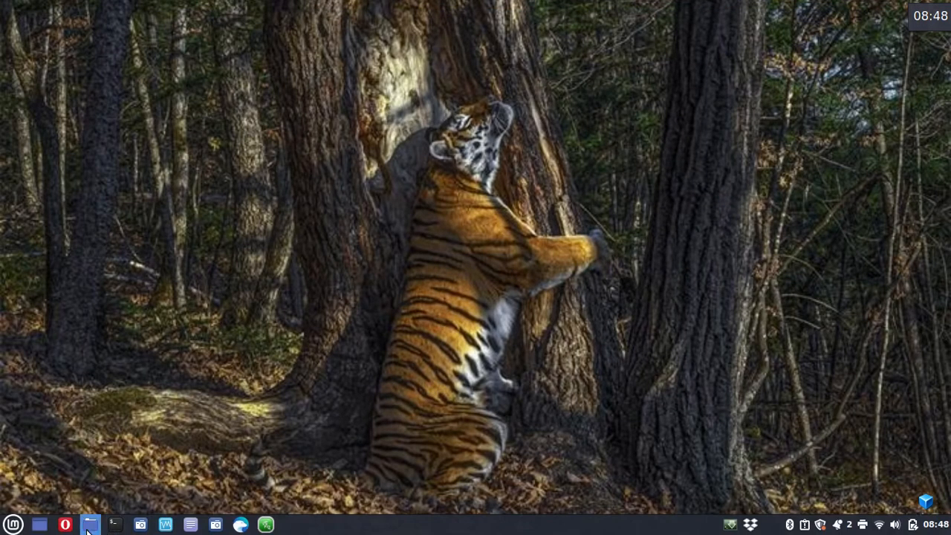
Open and close the Nemo home folder, then return to the workspace with the VM.
left_click(89, 529)
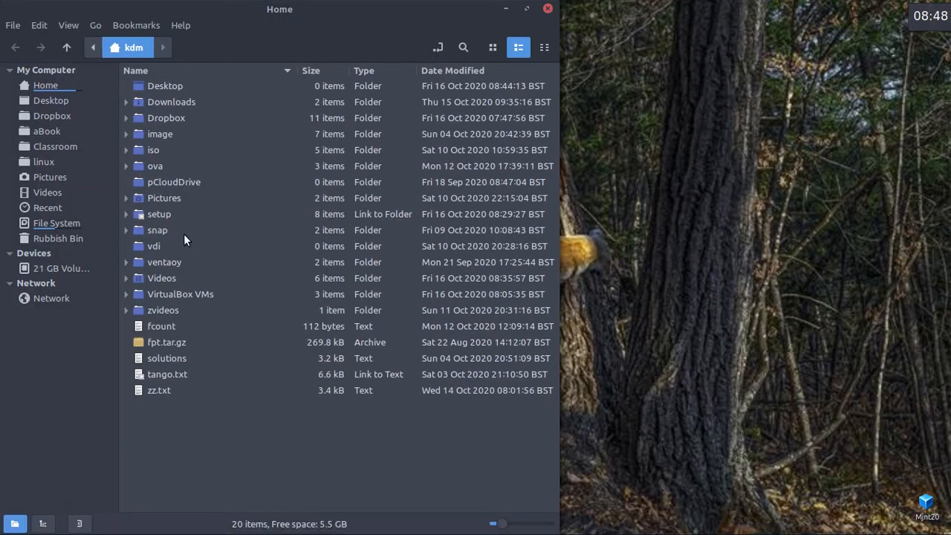
left_click(547, 9)
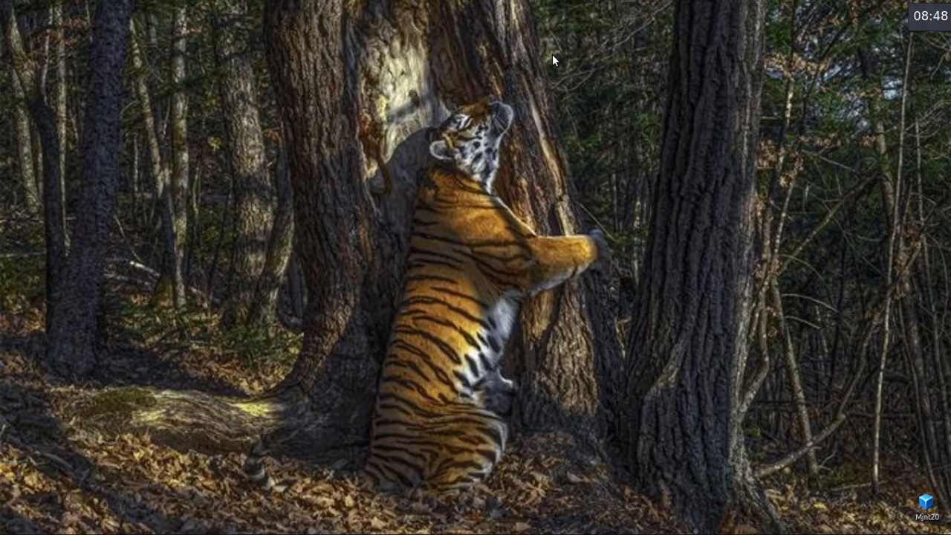
key("ctrl+alt+Right")
Run the apt install of vim, arc-theme, figlet, toilet, cowsay and sl, confirming with y.
left_click(651, 184)
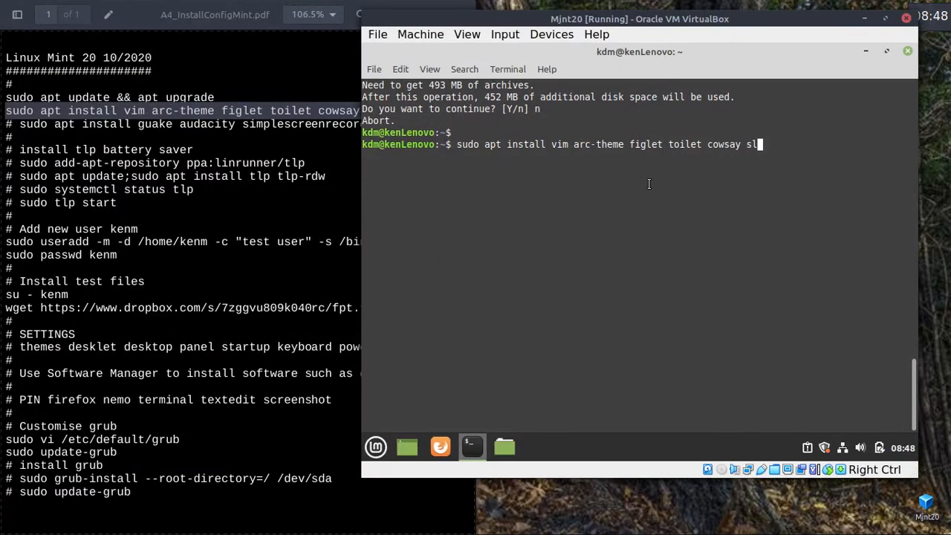
double_click(565, 143)
left_click(645, 162)
double_click(650, 144)
double_click(691, 144)
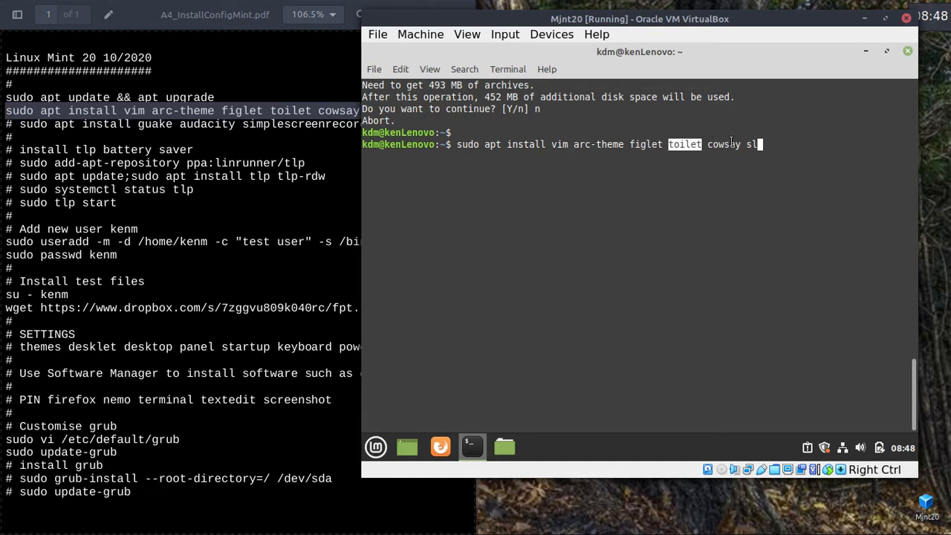
double_click(719, 144)
left_click(769, 144)
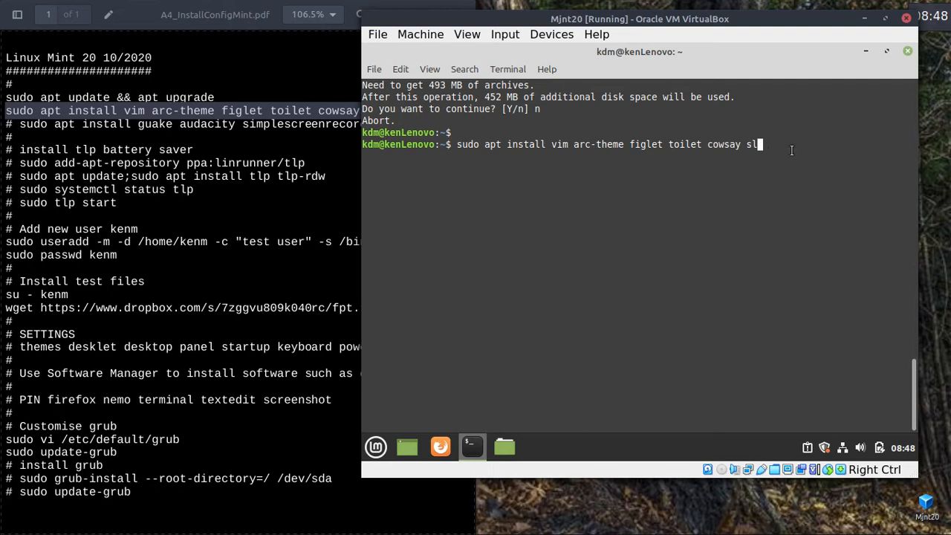
key("Return")
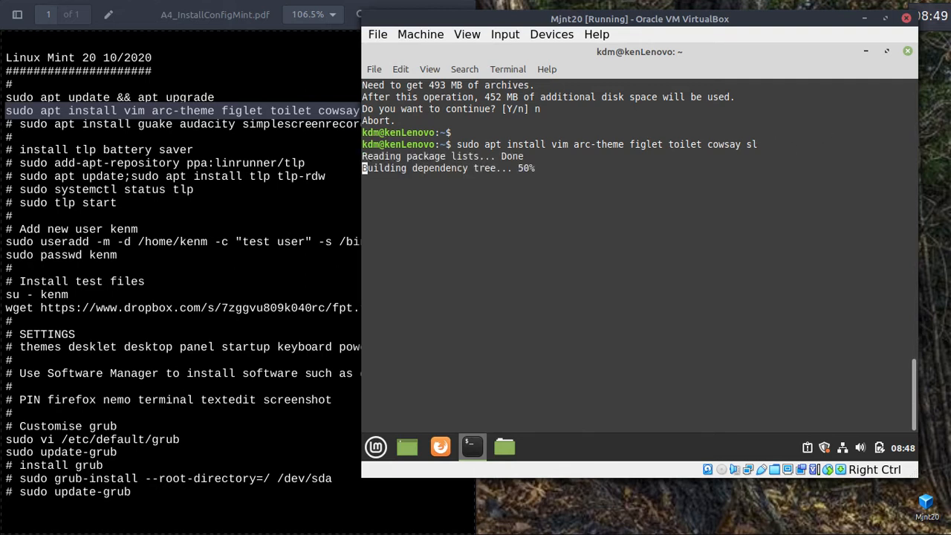
type("y")
key("Return")
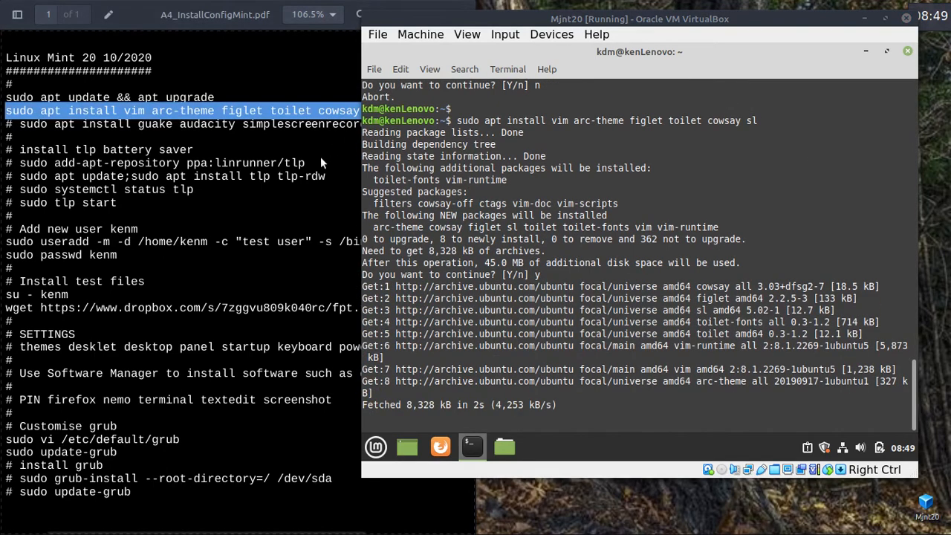
Highlight kamoso and simplescreenrecorder in the guide, then go to Workspace 4.
left_click(303, 142)
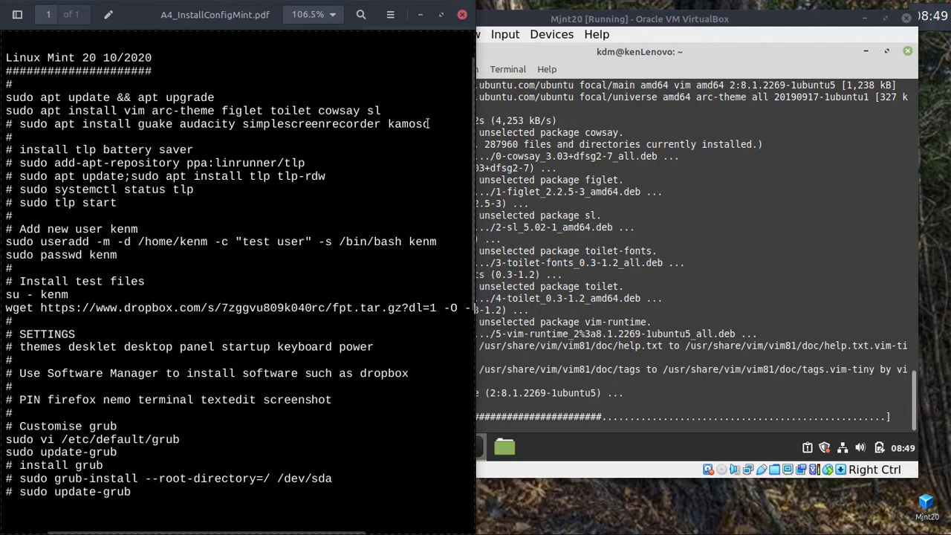
left_click_drag(429, 124, 385, 124)
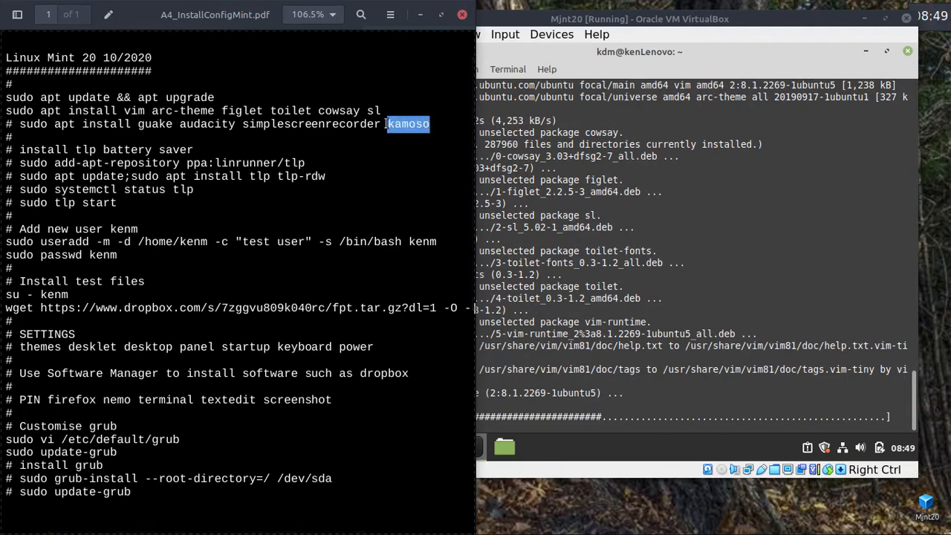
double_click(318, 123)
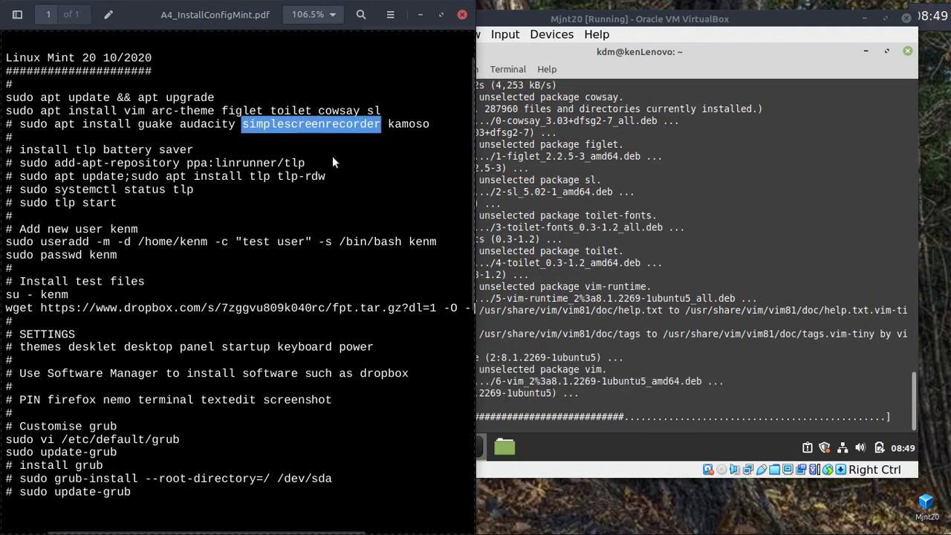
left_click(548, 511)
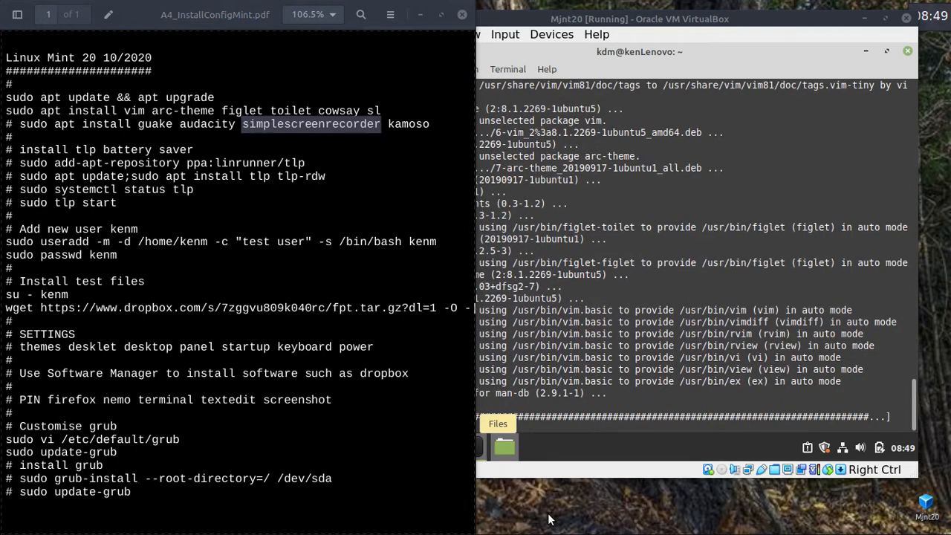
key("ctrl+alt+Right")
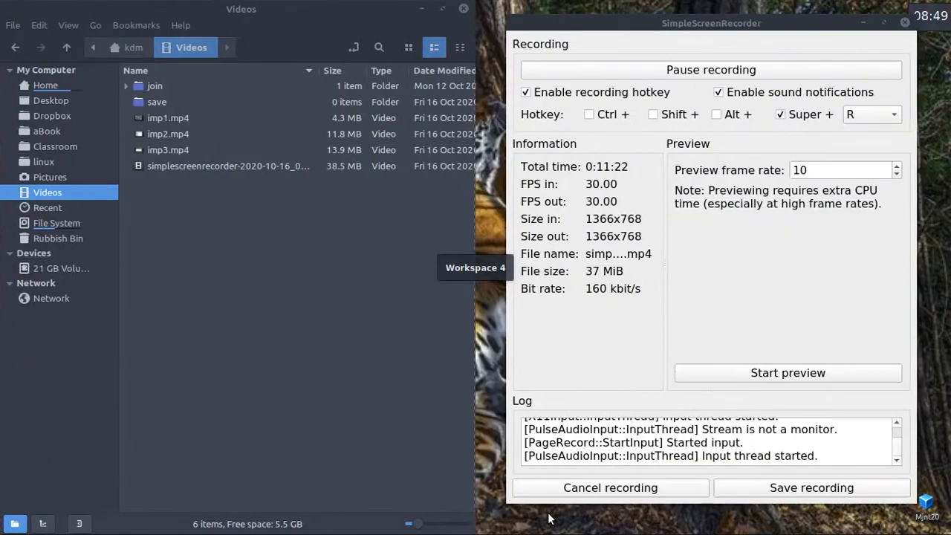
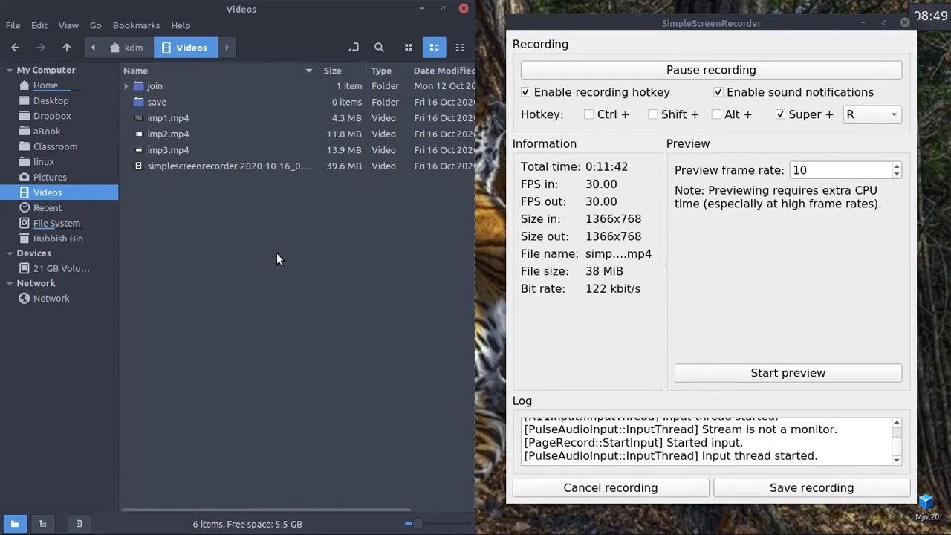
Switch to Workspace 1 and highlight the words audacity and guake in the install notes PDF.
key("ctrl+alt+Left")
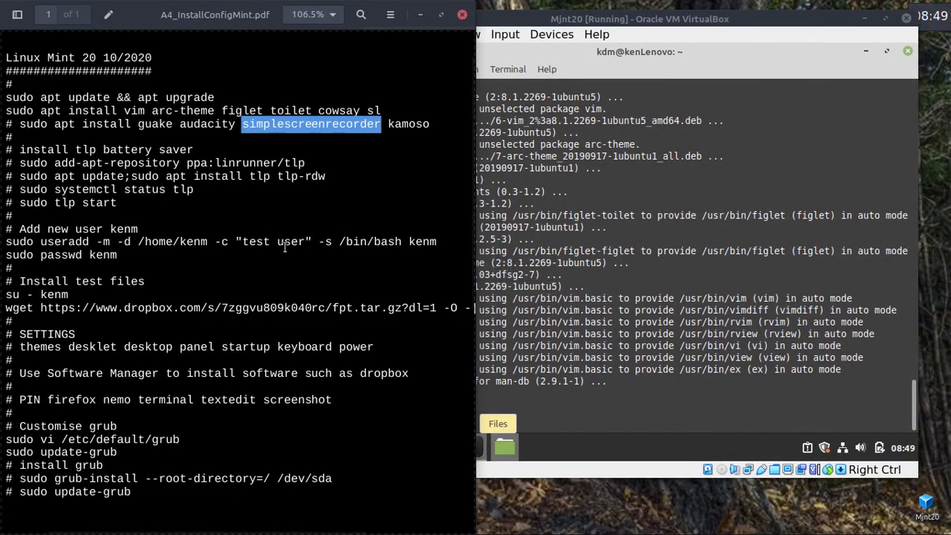
left_click(329, 127)
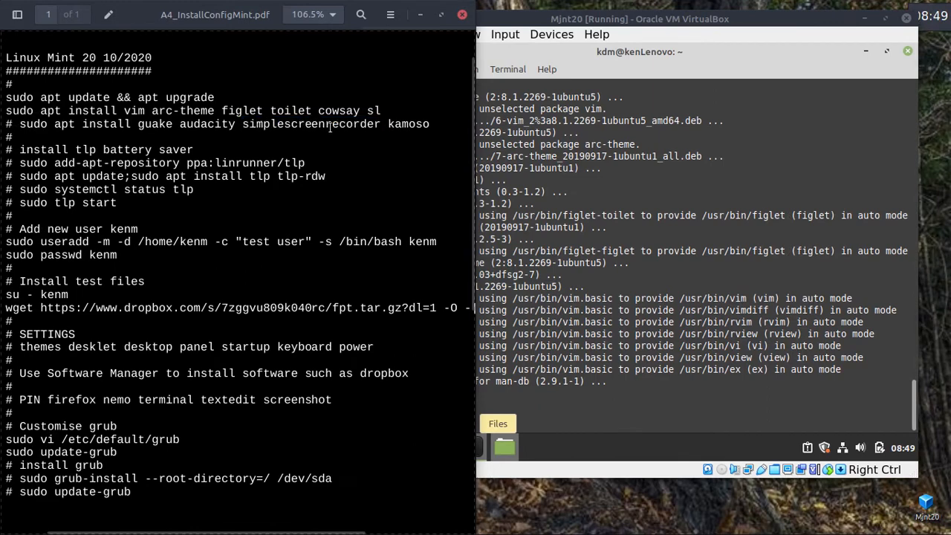
double_click(208, 124)
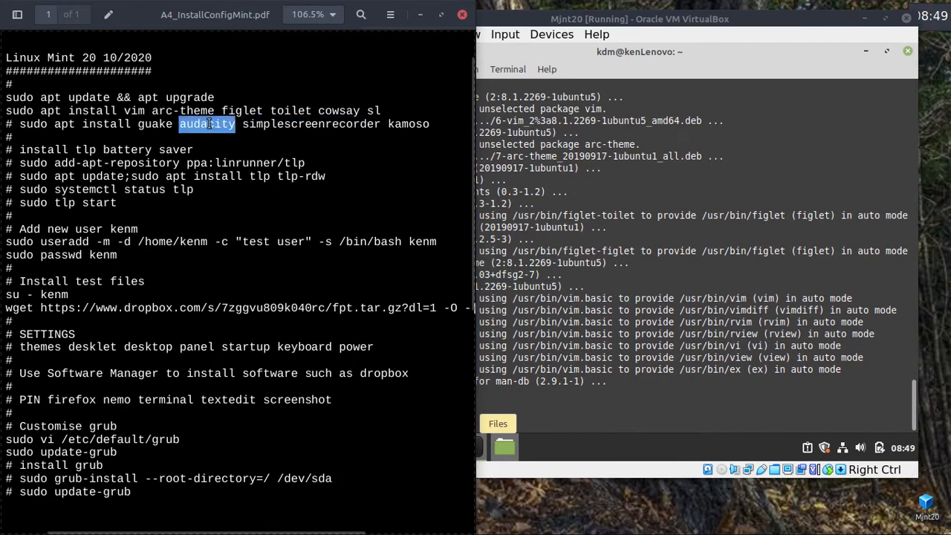
double_click(155, 124)
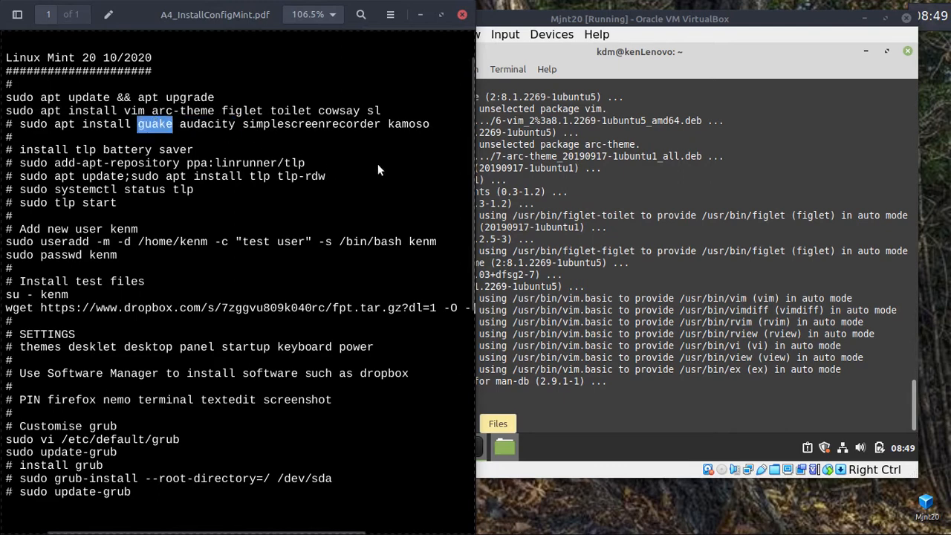
left_click(345, 158)
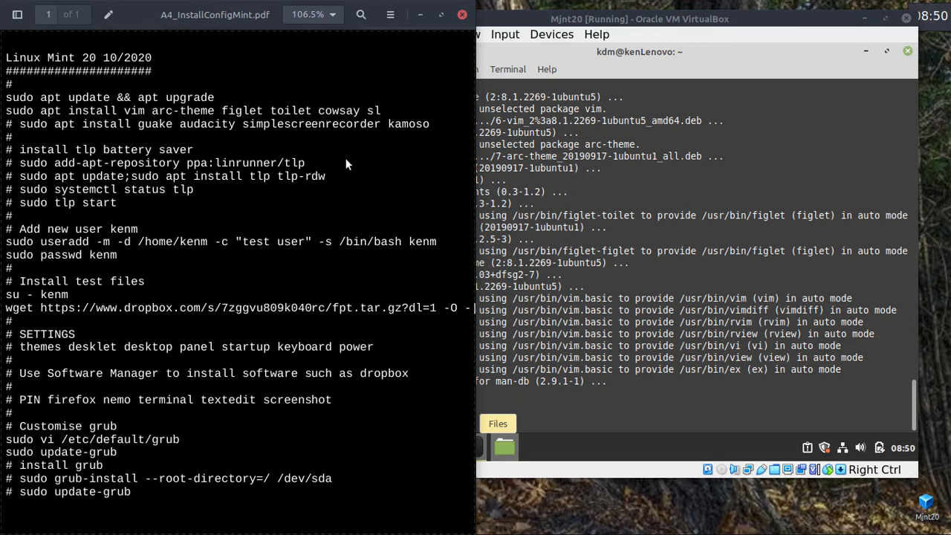
Open and then close the Xreader main menu.
key("F10")
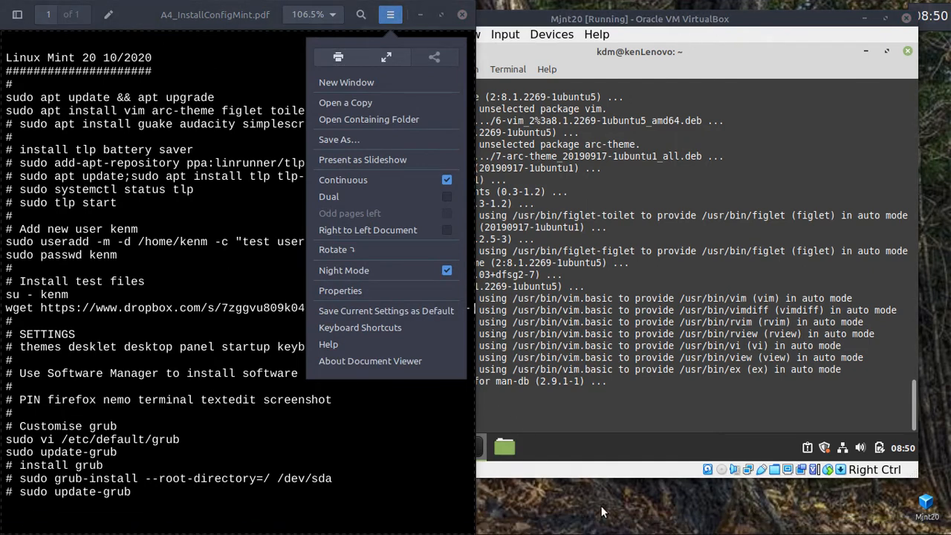
left_click(393, 444)
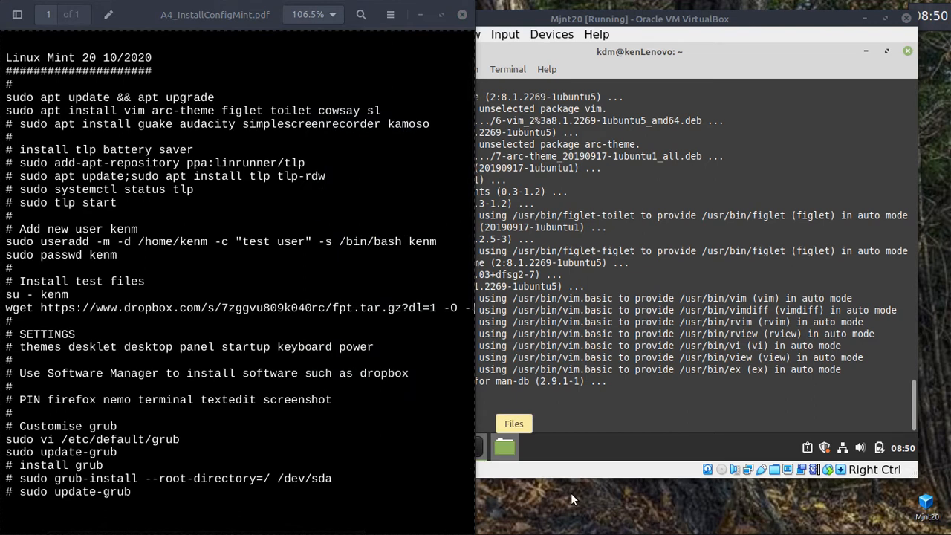
key("XF86MonBrightnessUp")
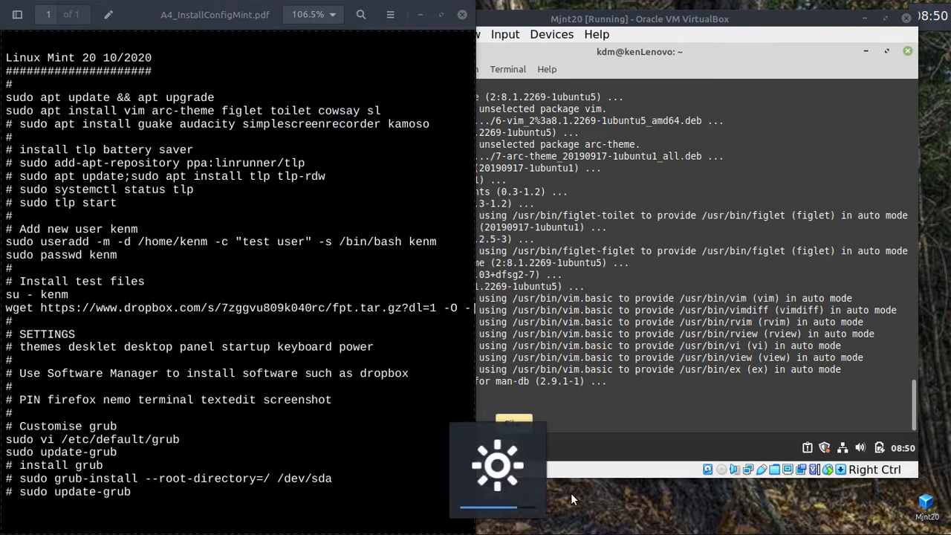
key("F12")
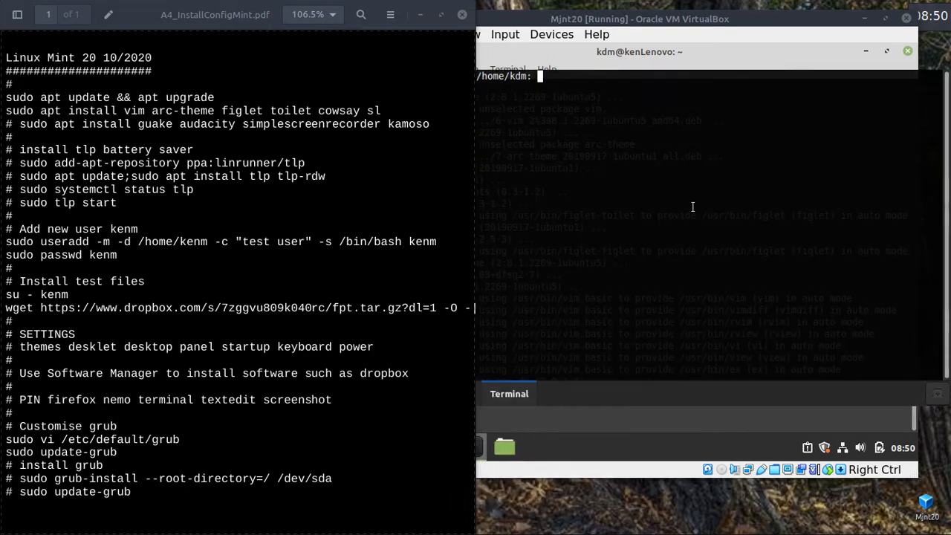
type("ls")
key("Return")
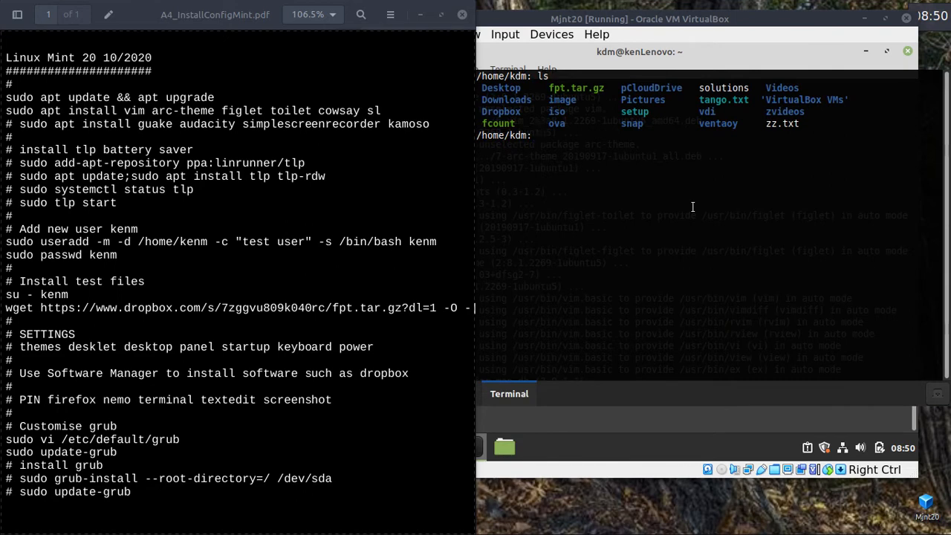
right_click(697, 237)
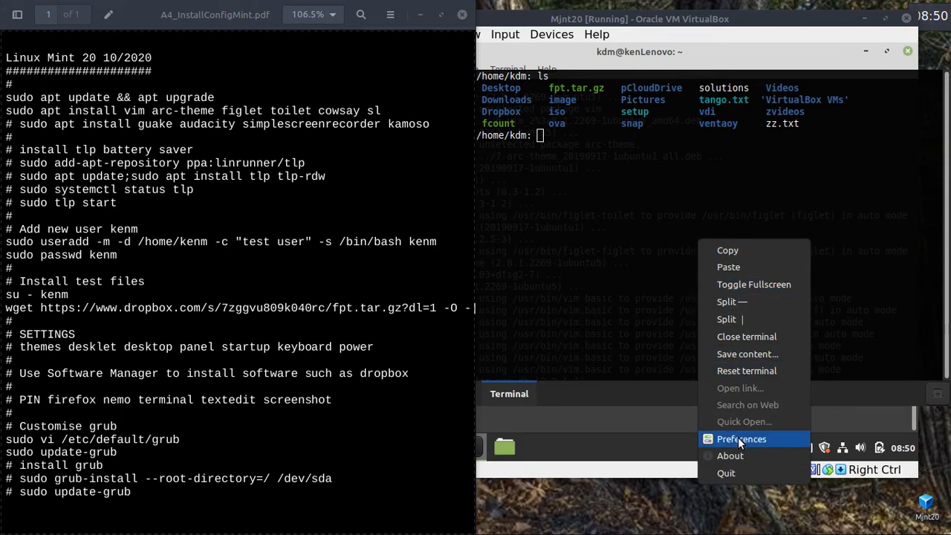
left_click(743, 303)
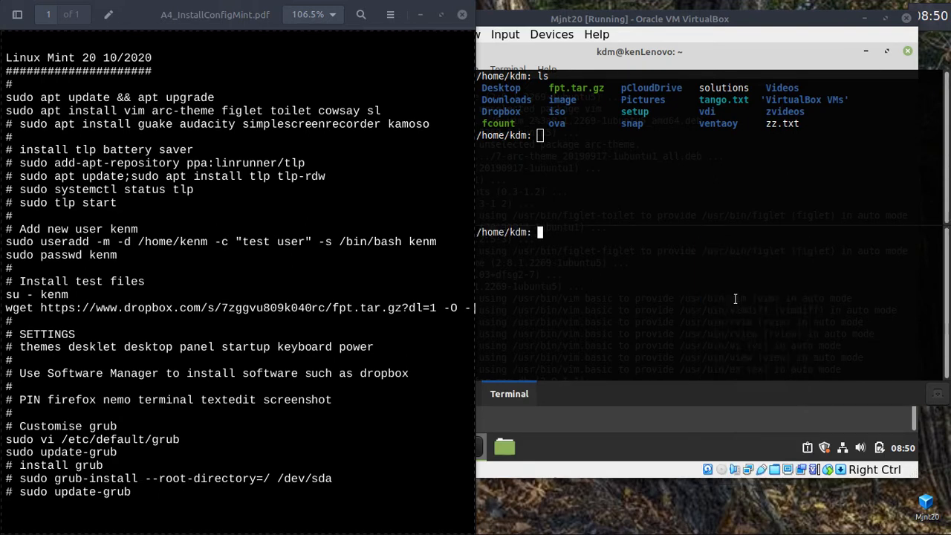
right_click(688, 173)
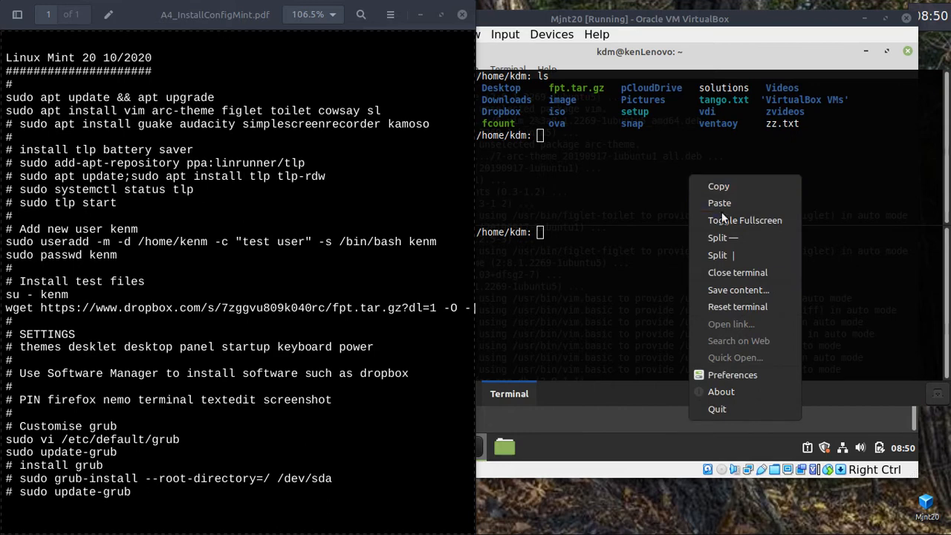
left_click(718, 255)
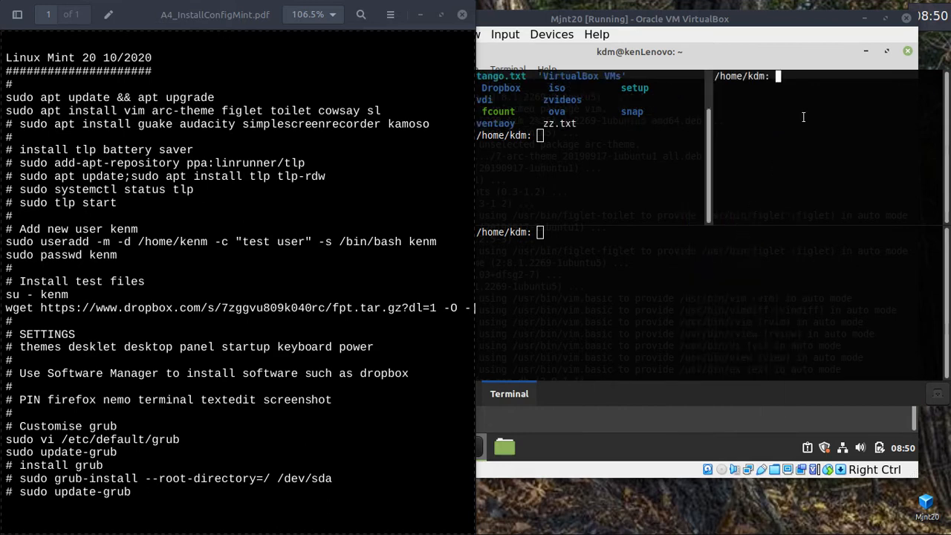
key("ctrl+d")
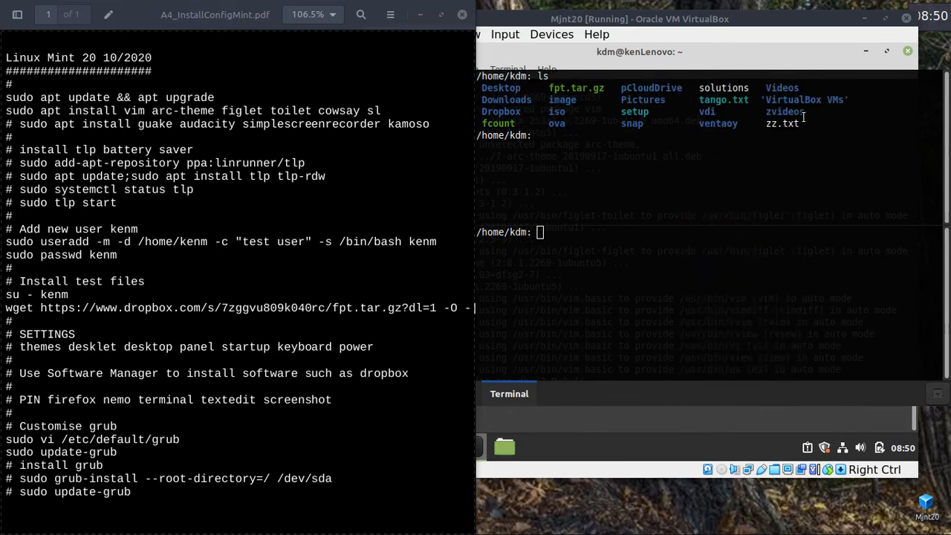
left_click(610, 280)
key("ctrl+d")
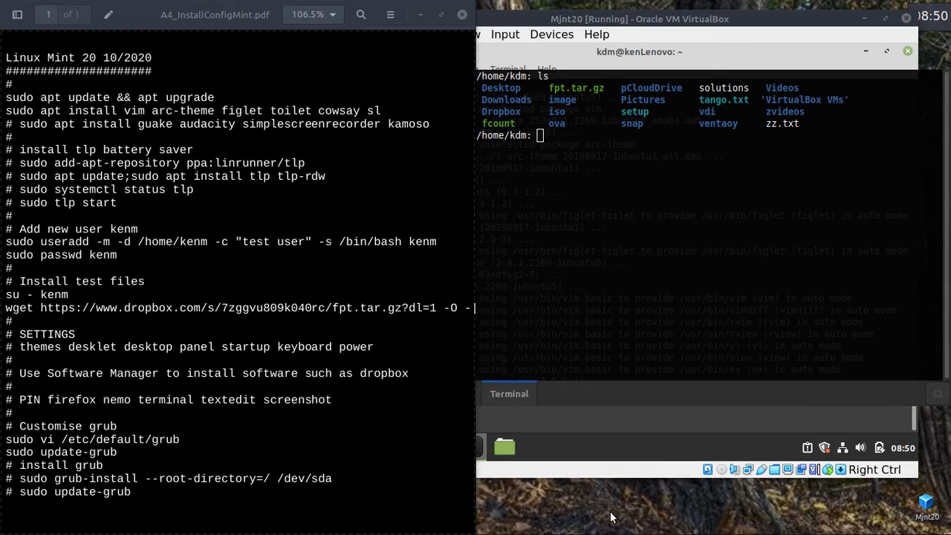
key("F12")
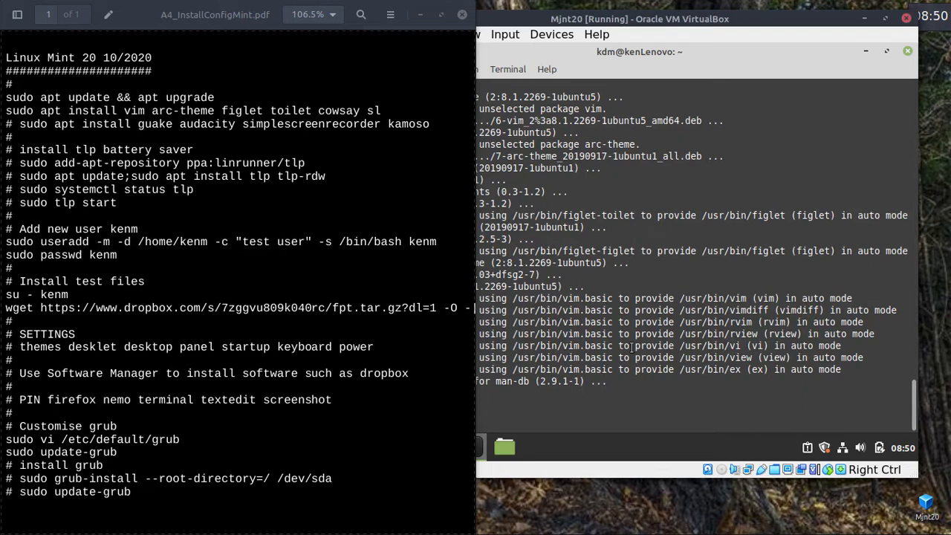
Review the install notes PDF, briefly highlighting the word tlp.
left_click(719, 171)
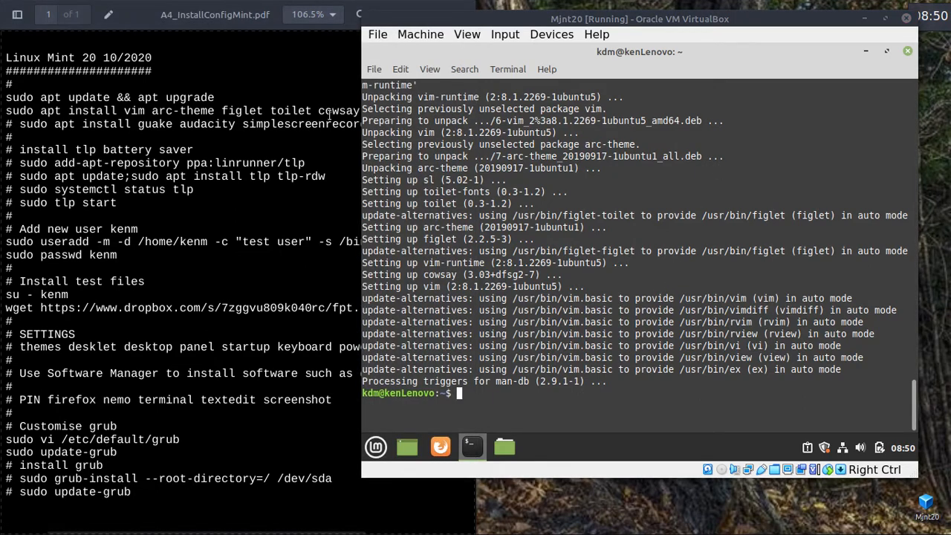
left_click(324, 156)
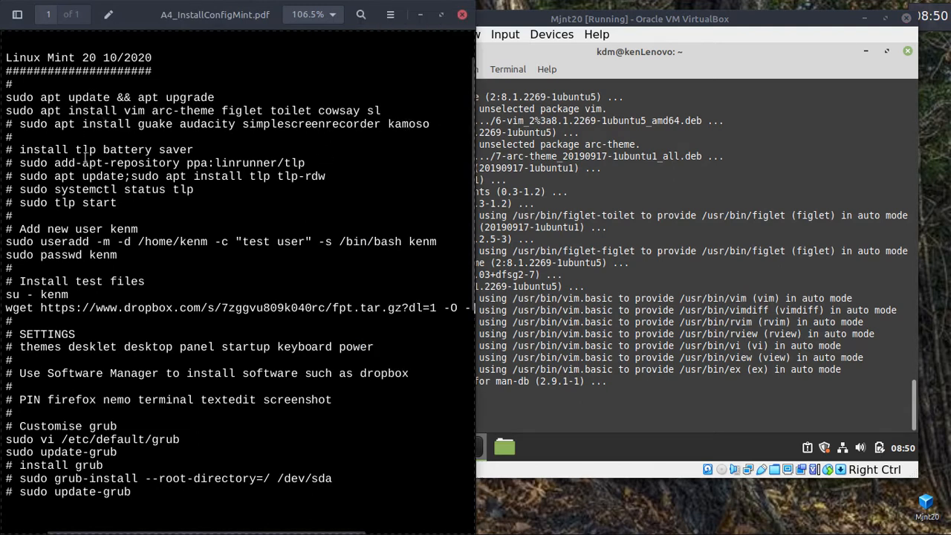
double_click(84, 147)
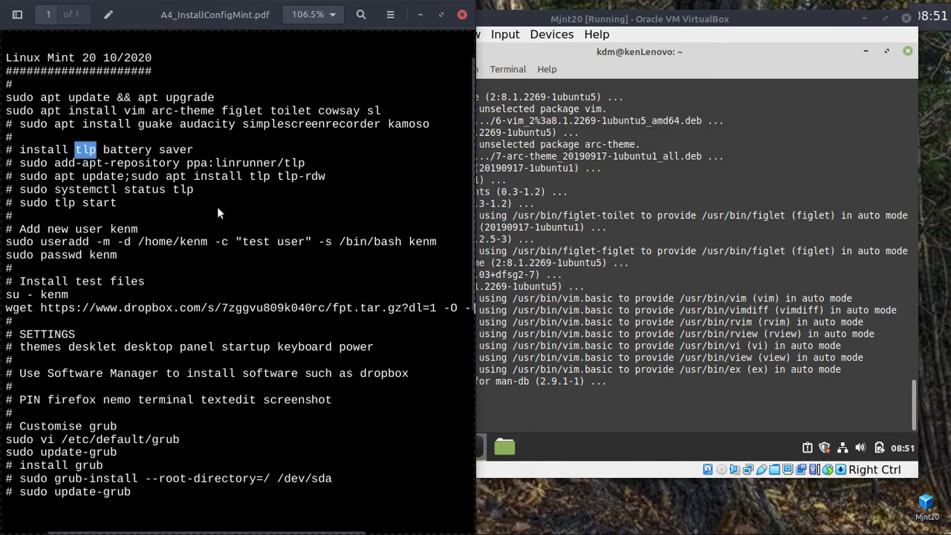
left_click(200, 148)
Scroll the notes, then clear the guest terminal output with Ctrl+L.
scroll(364, 186, "down", 2)
scroll(363, 180, "down", 2)
scroll(362, 181, "up", 2)
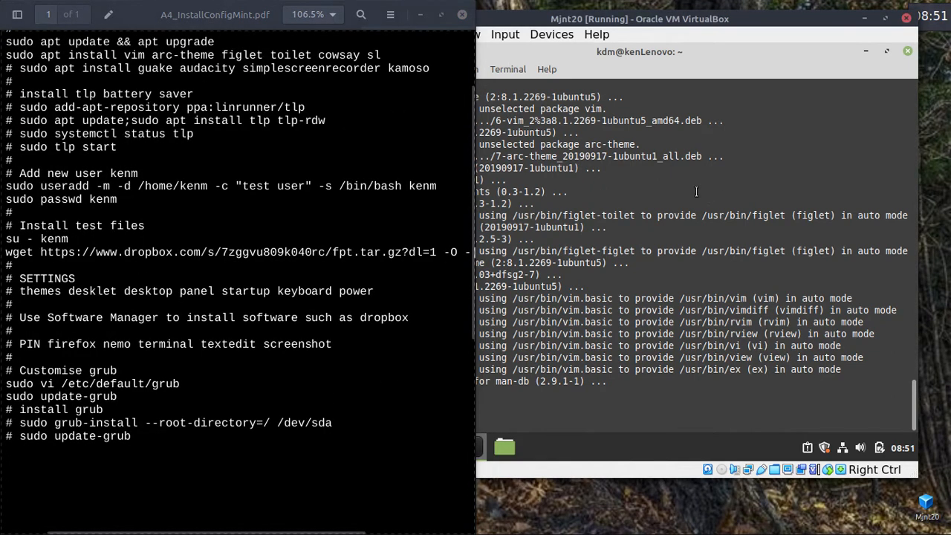
left_click(695, 191)
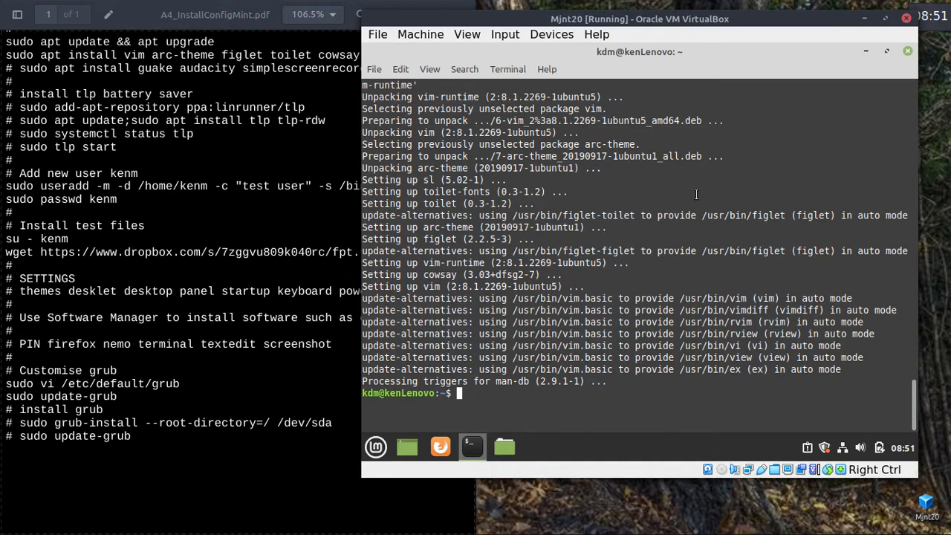
key("ctrl+l")
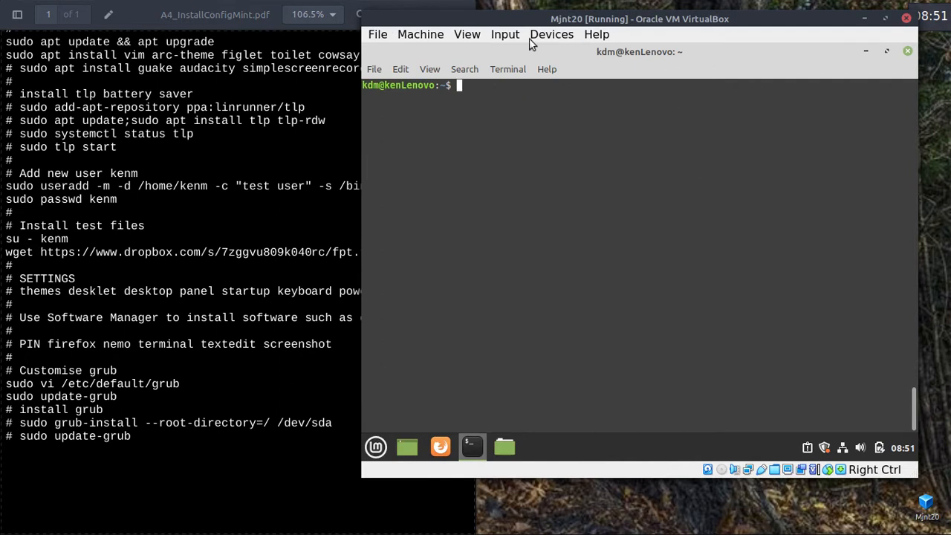
Copy the useradd command from the notes and run it in the guest terminal.
left_click(235, 152)
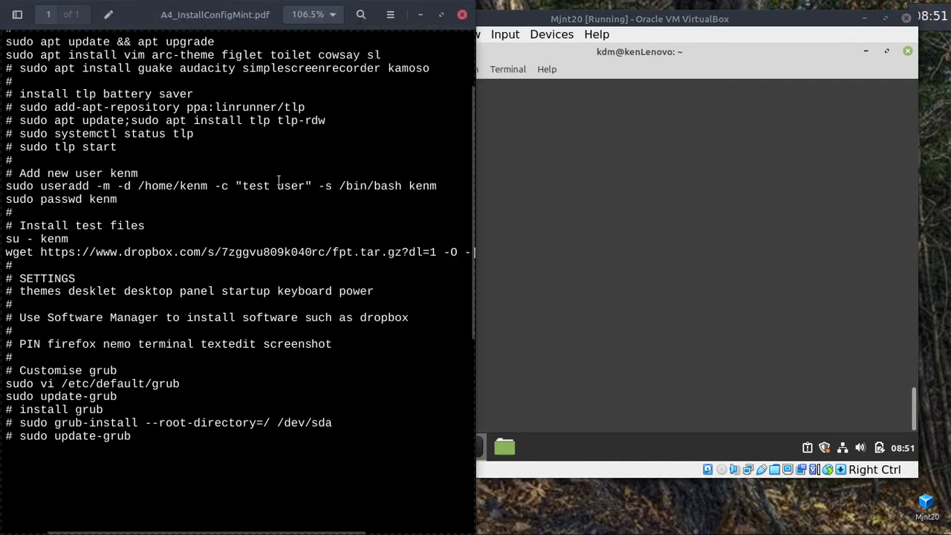
left_click_drag(443, 185, 4, 187)
key("super+c")
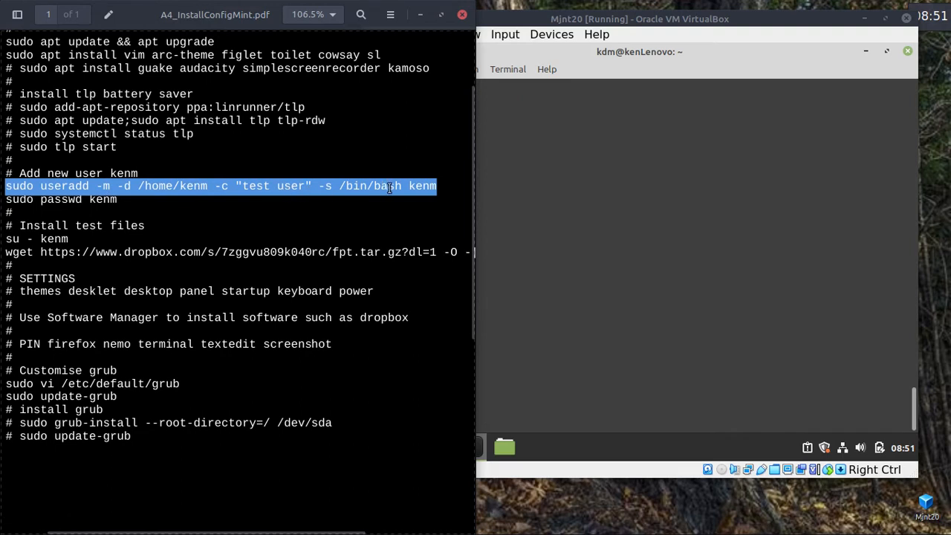
right_click(361, 186)
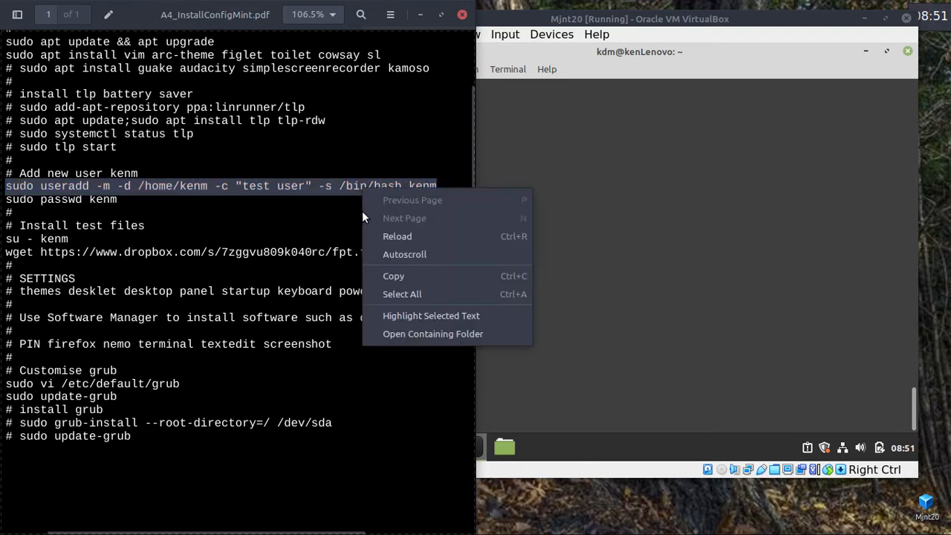
left_click(386, 276)
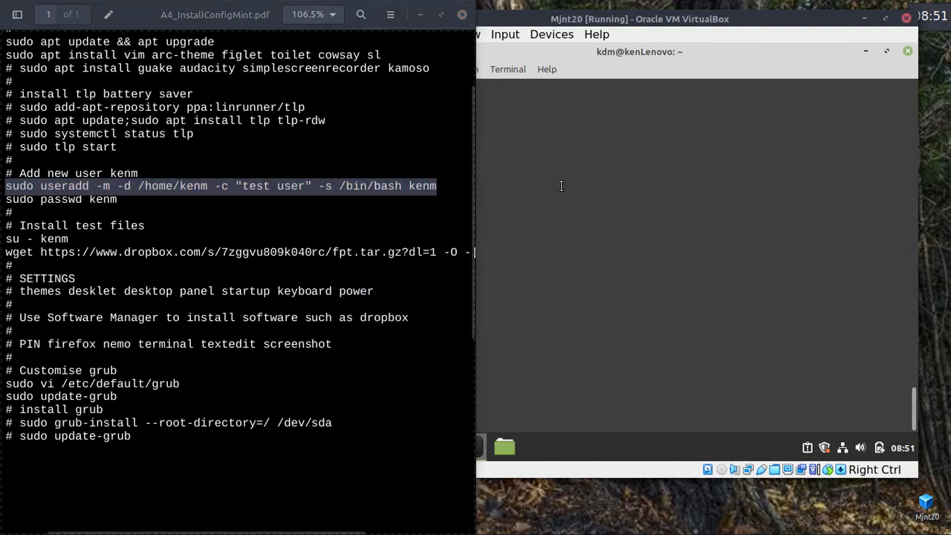
left_click(589, 153)
right_click(590, 154)
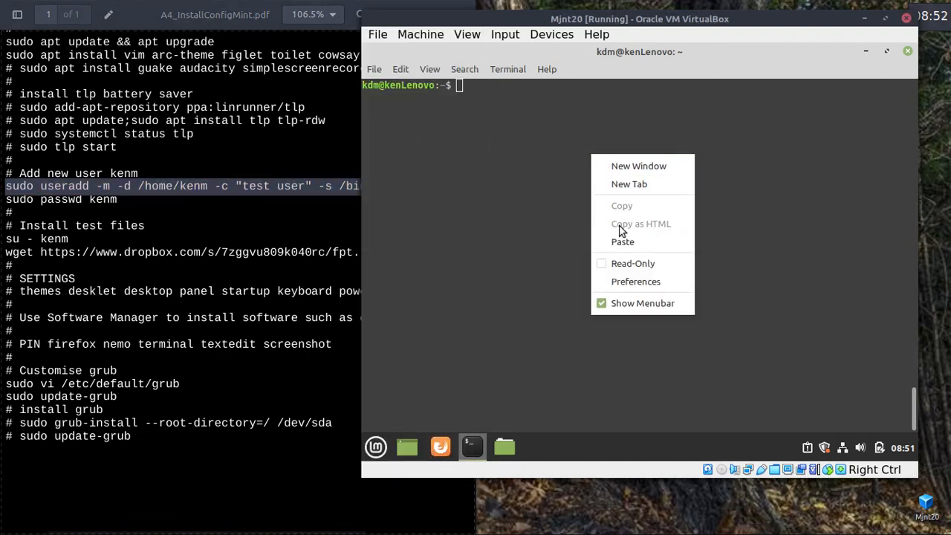
left_click(623, 242)
key("Return")
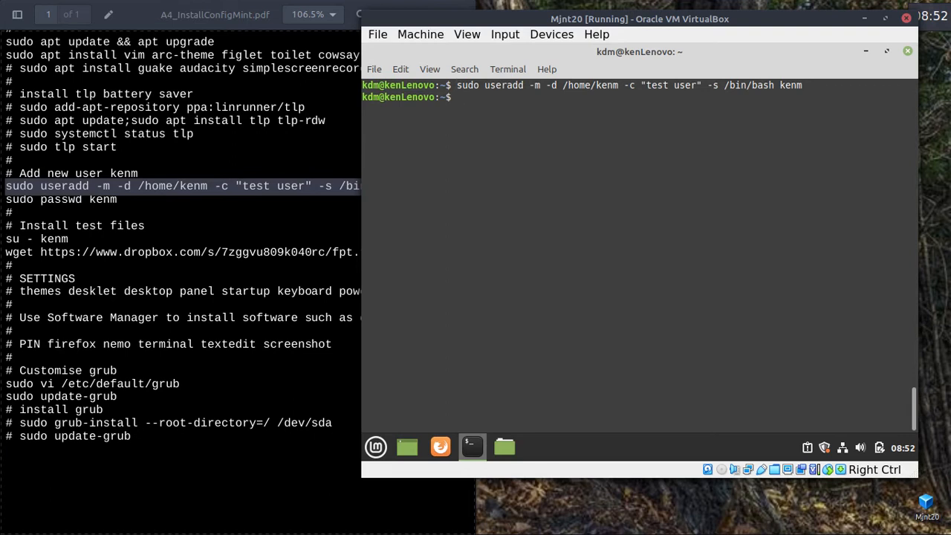
Set kenm's password with sudo passwd, fixing the 'kem' typo, then run su - kenm.
type("sudo passwd kem")
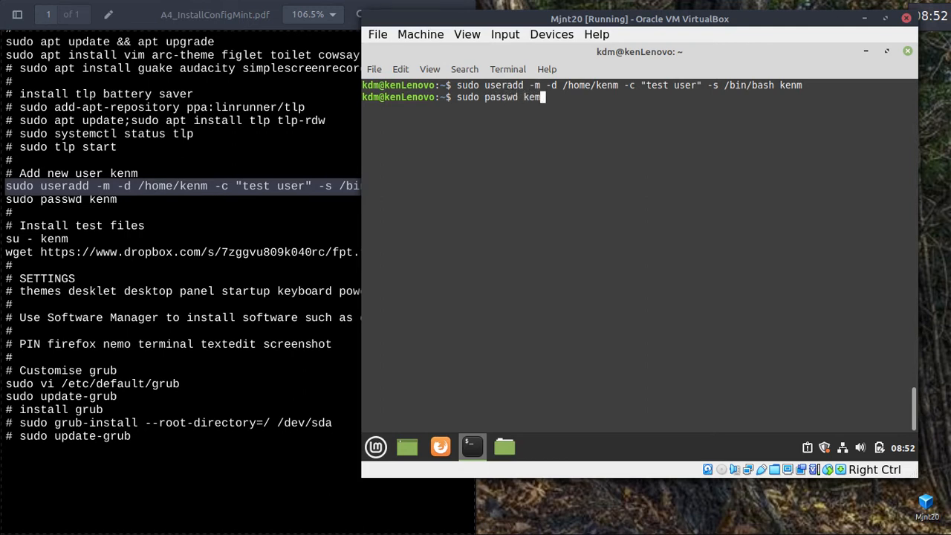
key("Return")
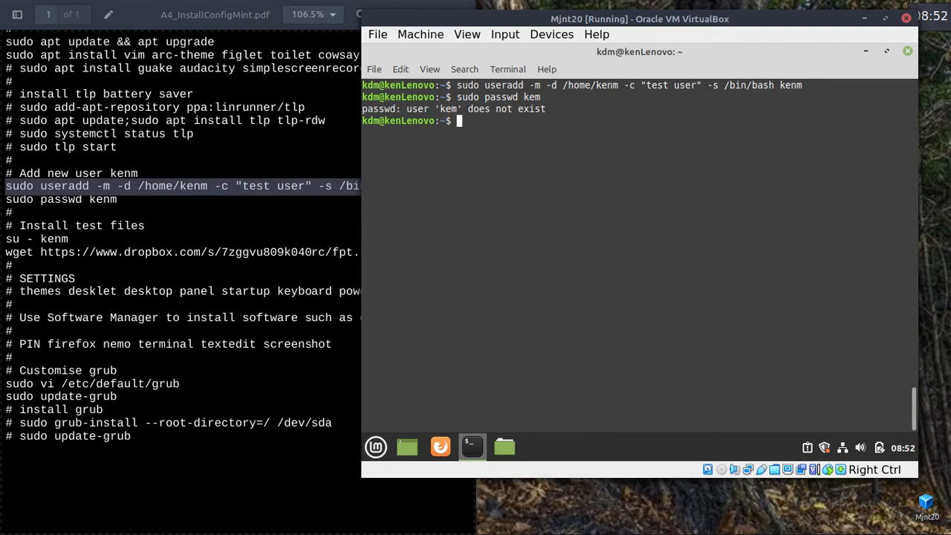
key("Up")
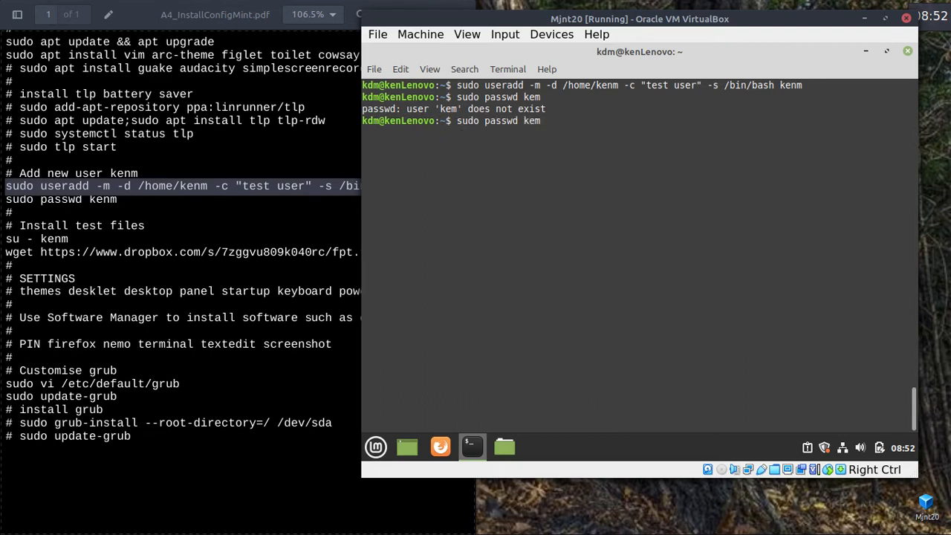
key("Left")
type("n")
key("Right")
key("Return")
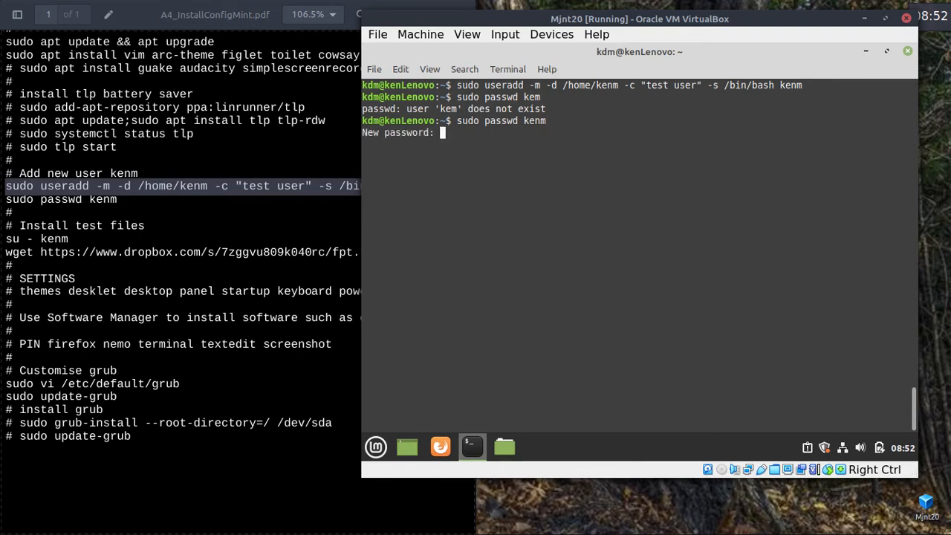
key("Return")
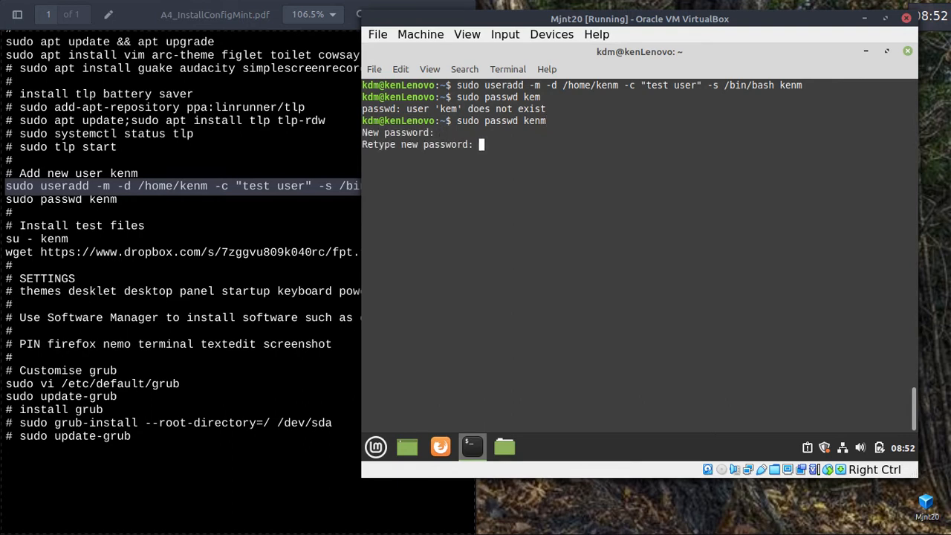
key("Return")
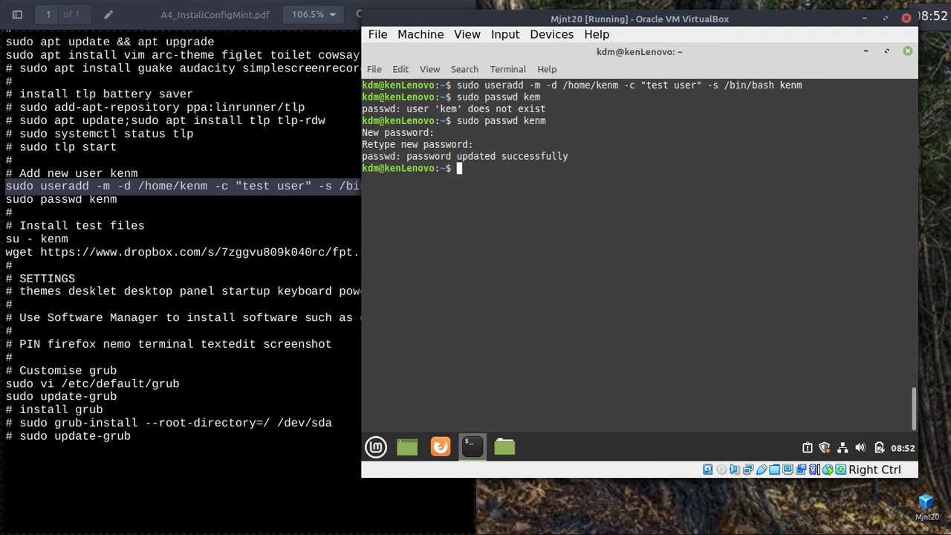
type("su - kenm")
key("Return")
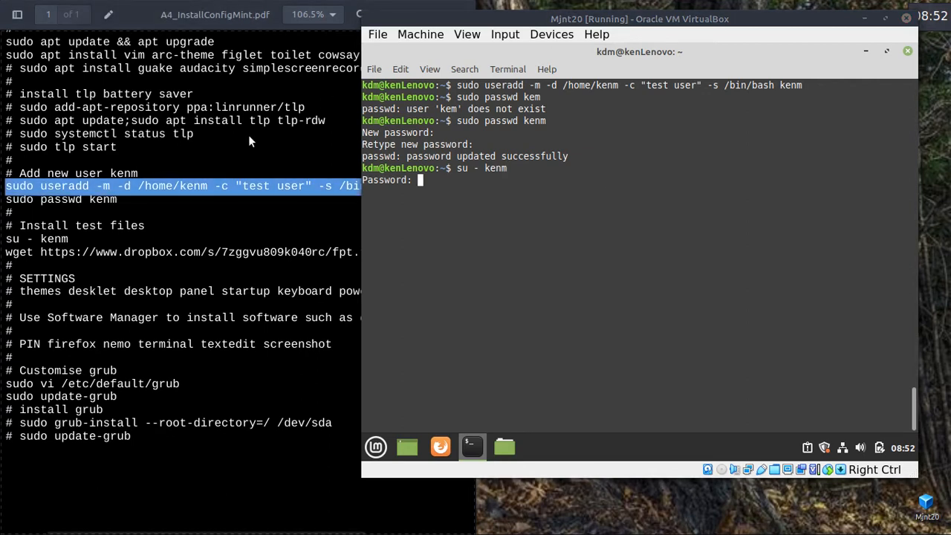
Copy the wget download line from the PDF and paste it at kenm's password prompt.
left_click(179, 213)
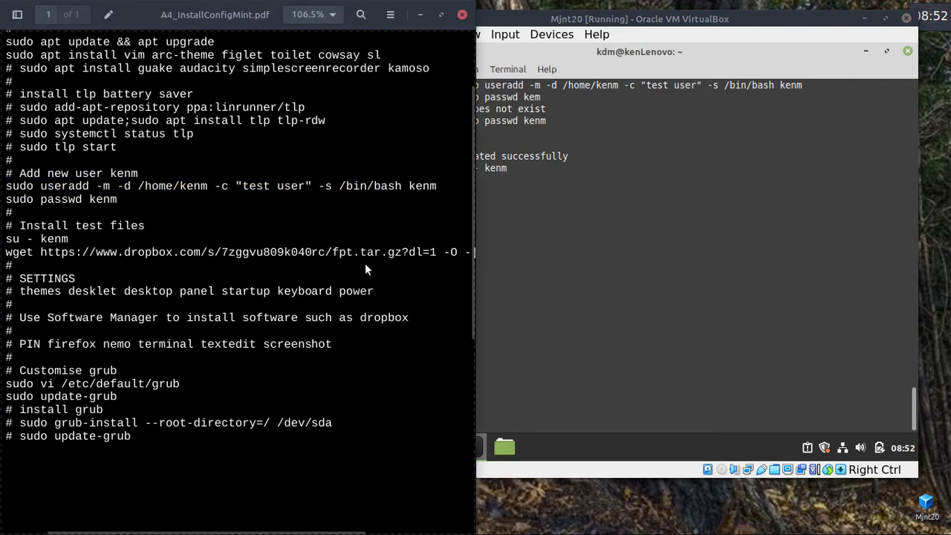
triple_click(8, 253)
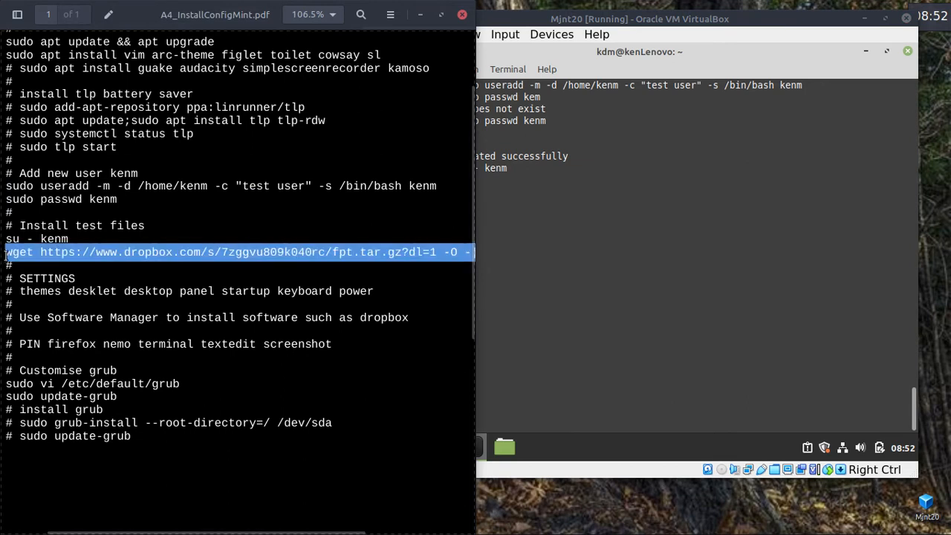
right_click(238, 254)
left_click(277, 336)
left_click(657, 202)
right_click(656, 200)
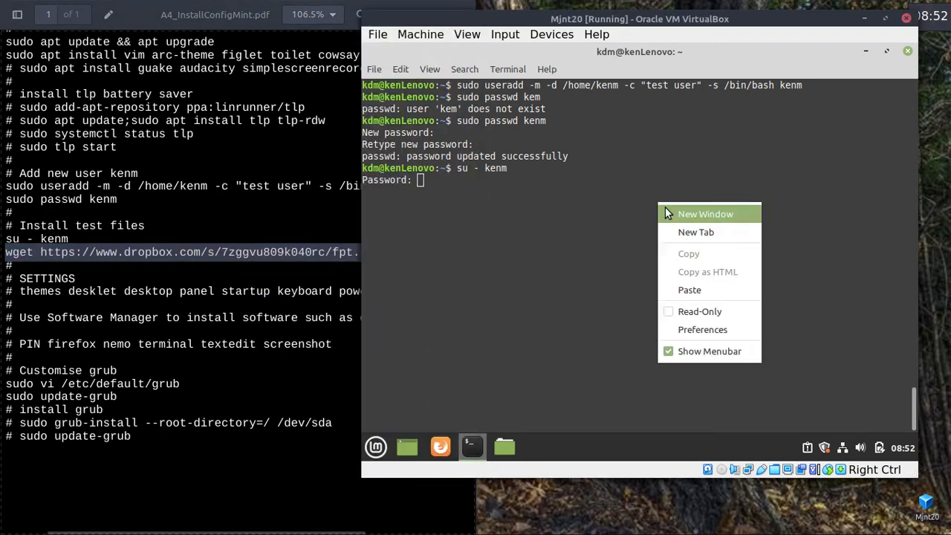
left_click(696, 289)
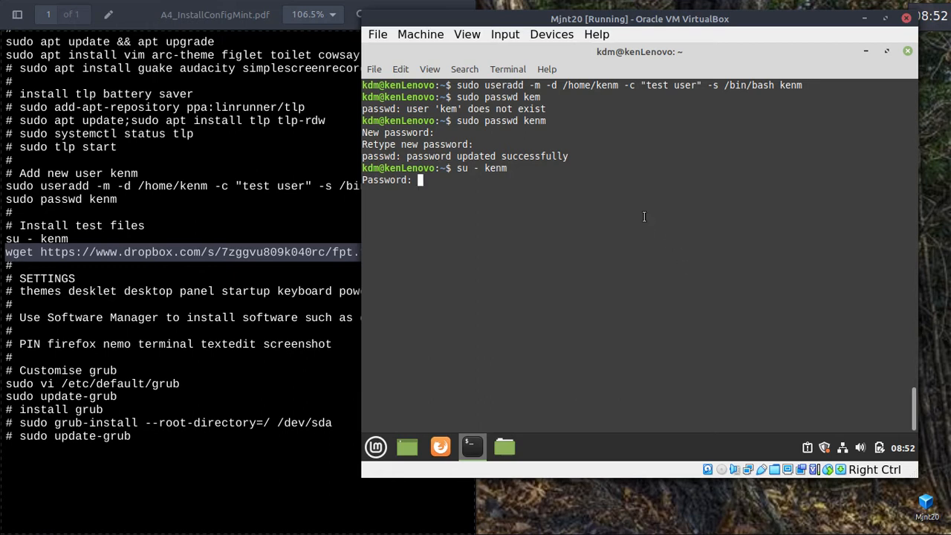
key("Return")
Rerun su - kenm and log in with kenm's password.
key("Up")
key("Return")
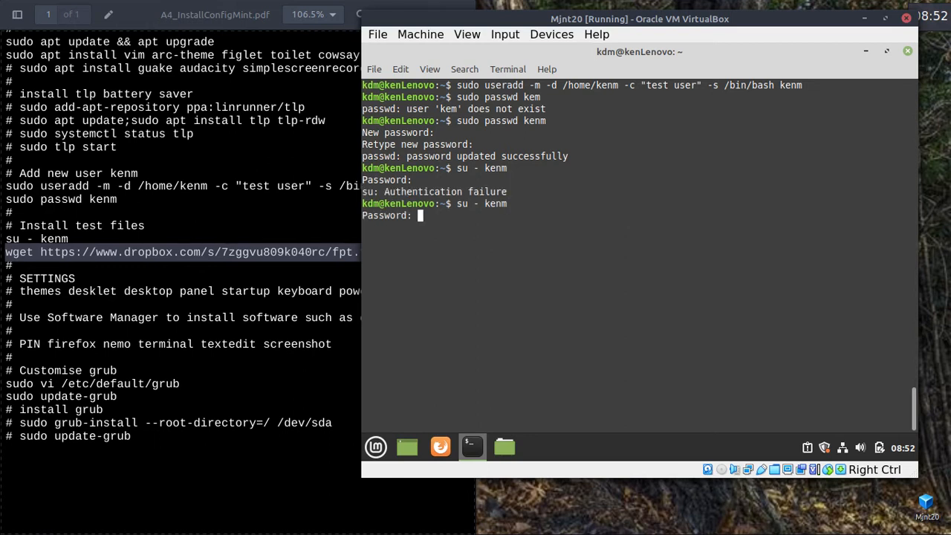
key("Return")
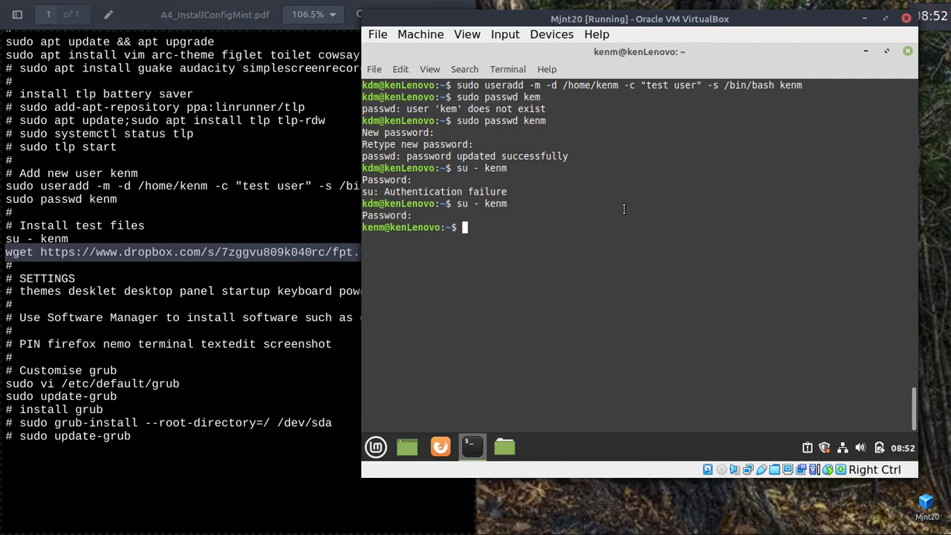
Run the wget command to download and unpack the test files, then list the home folder.
right_click(614, 210)
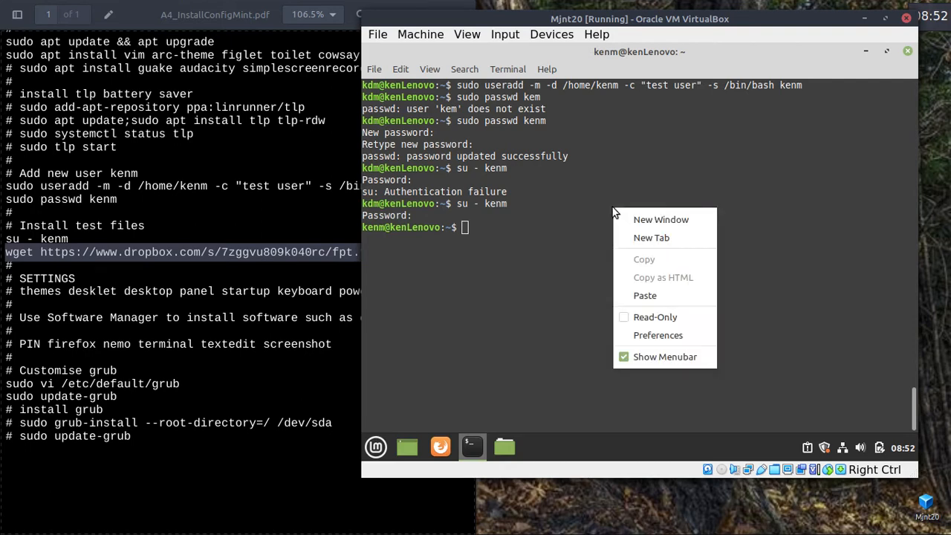
left_click(639, 295)
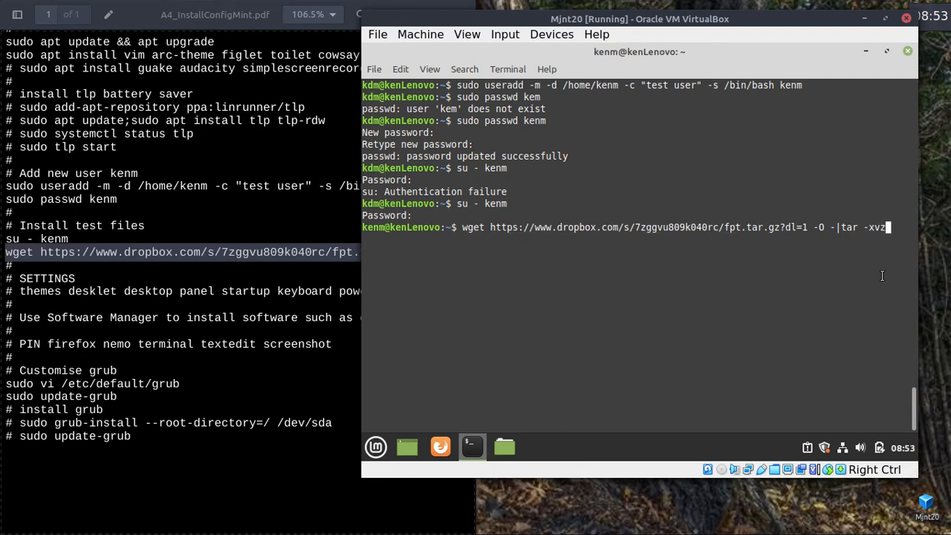
key("Return")
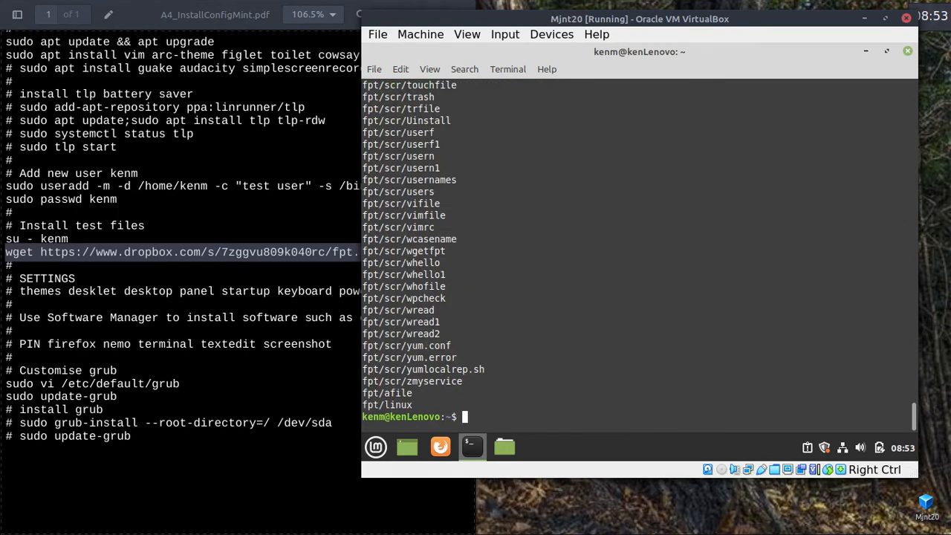
key("ctrl+l")
type("ls")
key("Return")
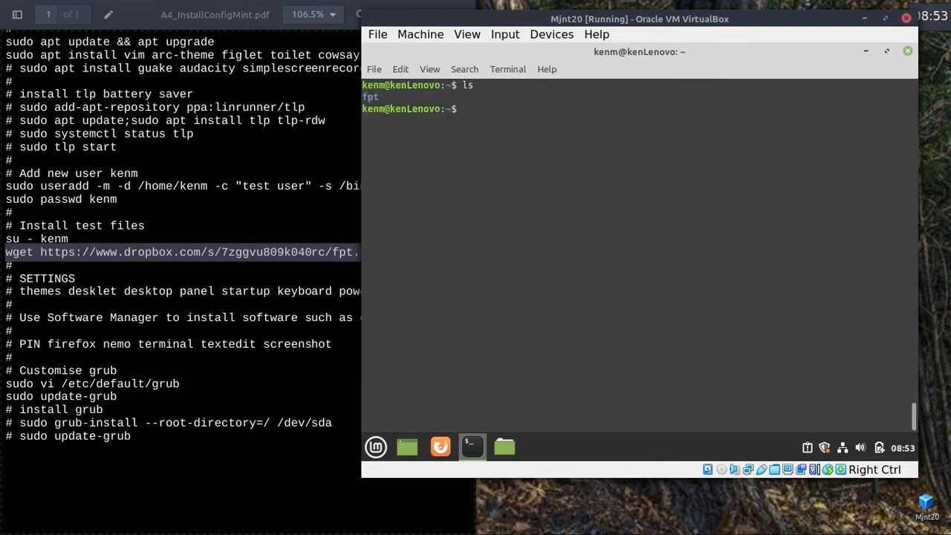
Enter fpt and move all its files up to kenm's home with mv * ...
type("cd fpt")
key("Return")
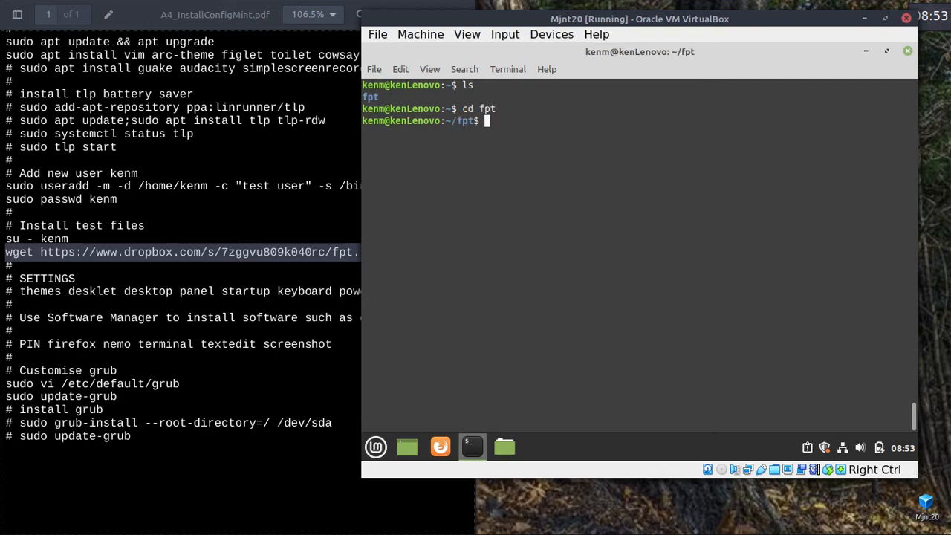
type("ls")
key("Return")
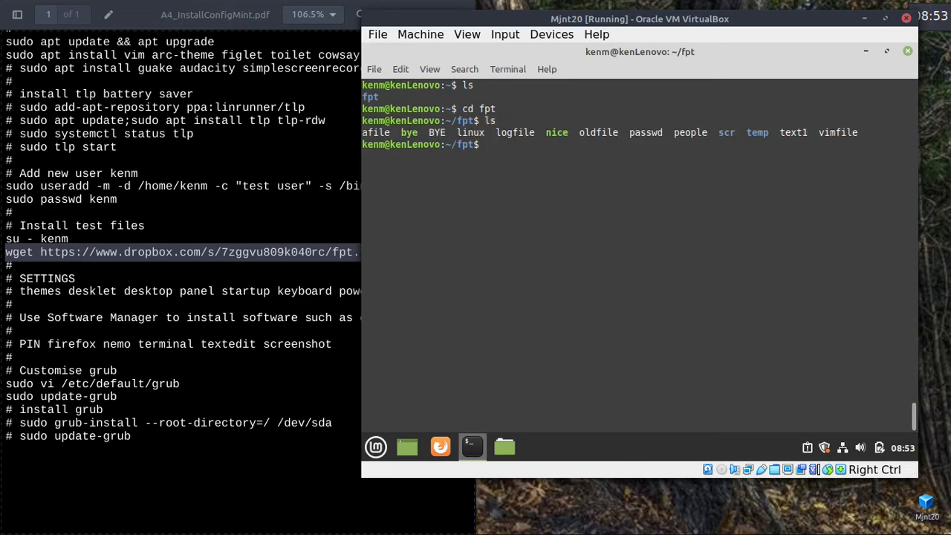
type("mv * ..")
key("Return")
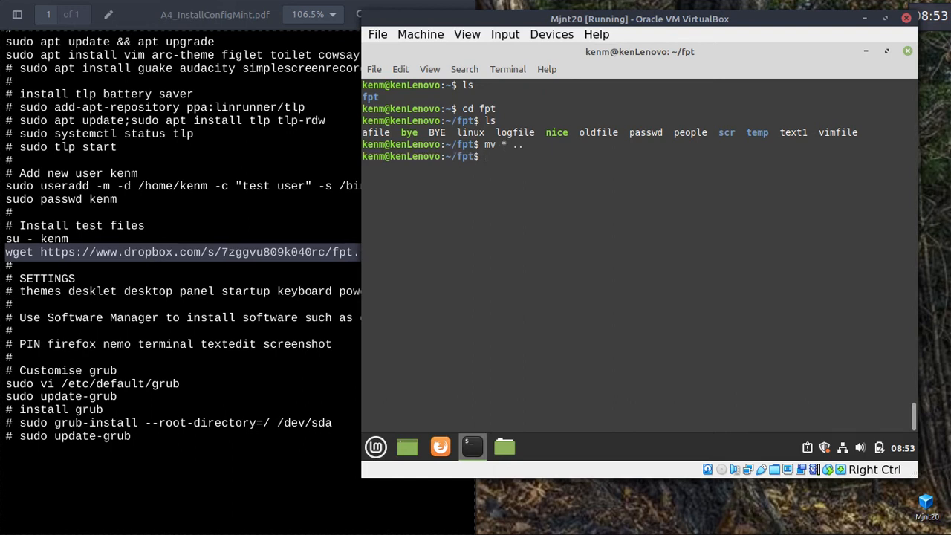
type("ls")
key("Return")
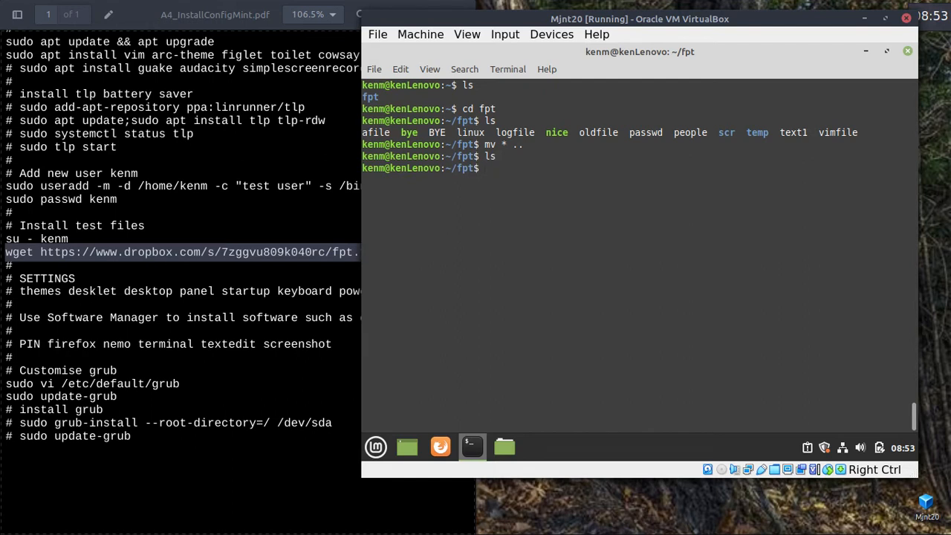
Clear the screen, return home and delete the empty fpt folder with rmdir fpt.
type("c")
key("Return")
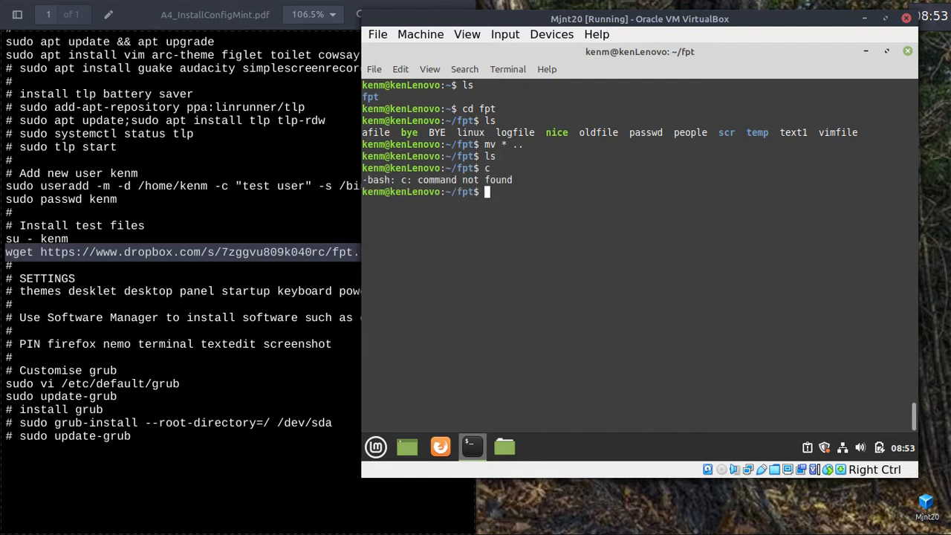
key("ctrl+l")
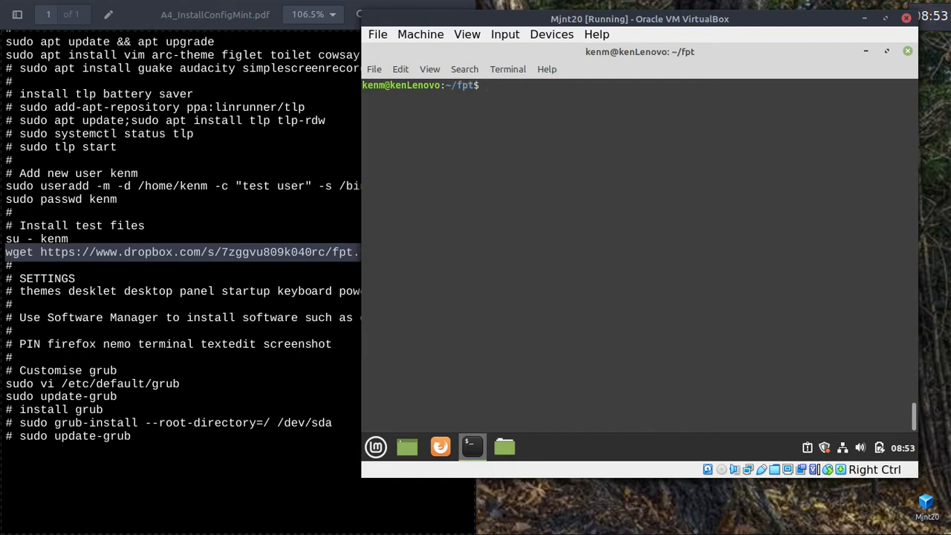
type("cd")
key("Return")
type("ls")
key("Return")
type("rmdir fpt")
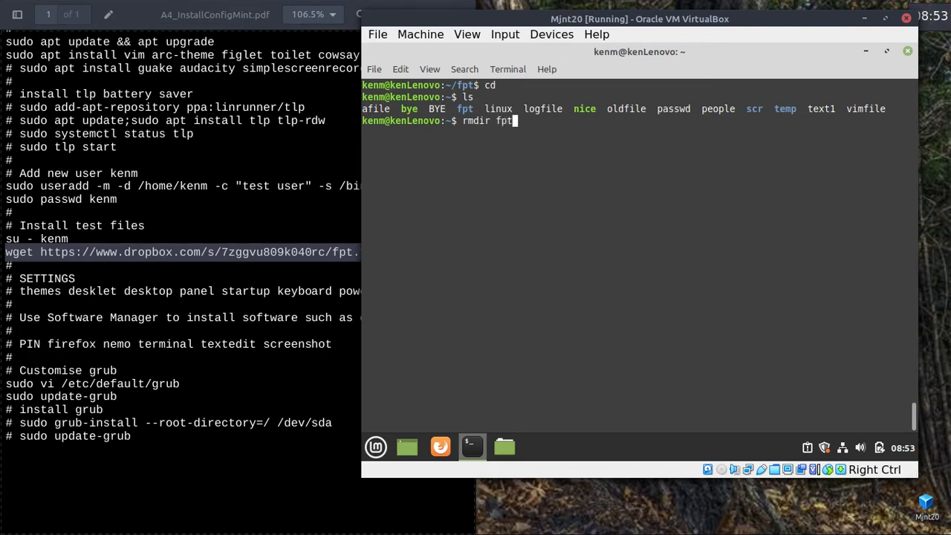
key("Return")
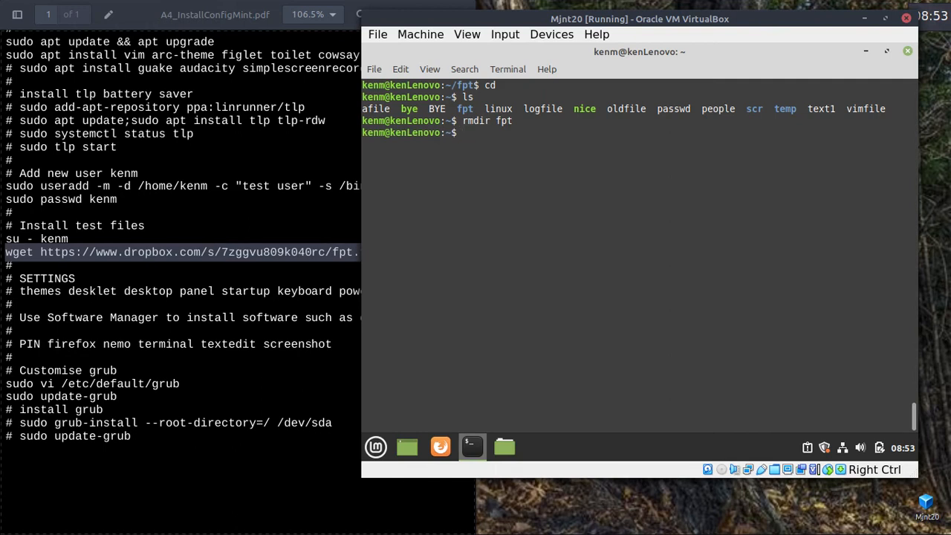
type("nano .bashrc")
Append a PS1 prompt line and alias c='clear' to the end of .bashrc in nano.
key("Return")
key("Down")
key("Down")
key("Down")
key("Down")
key("Down")
key("Down")
key("Down")
key("Down")
key("Down")
key("Down")
key("Down")
key("Down")
key("Down")
key("Down")
key("Down")
key("Down")
key("Down")
key("Down")
key("Down")
key("Down")
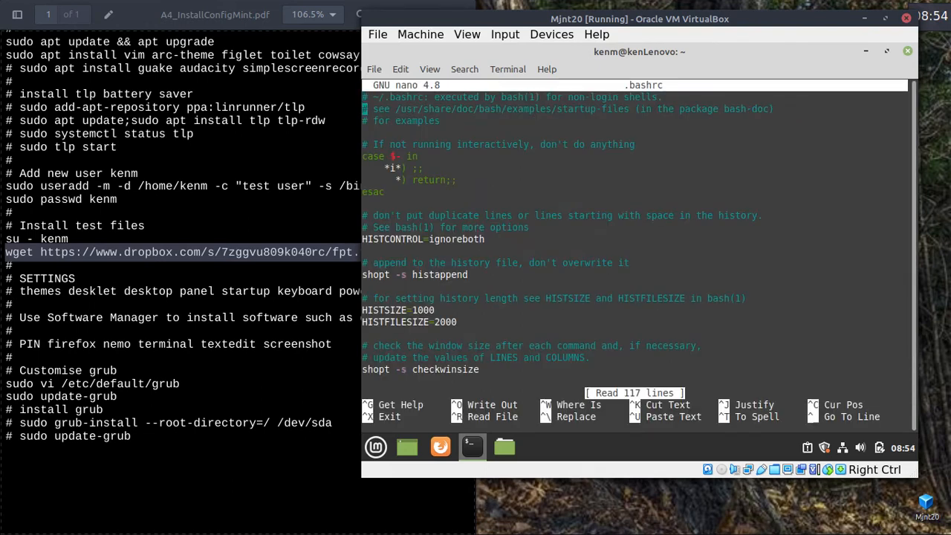
key("Down")
key("Down")
key("Down")
key("Down")
key("Down")
key("Down")
key("Down")
key("Down")
key("Down")
key("Down")
key("Down")
key("Down")
key("Down")
key("Down")
key("Down")
key("Down")
key("Down")
key("Down")
key("Down")
key("Down")
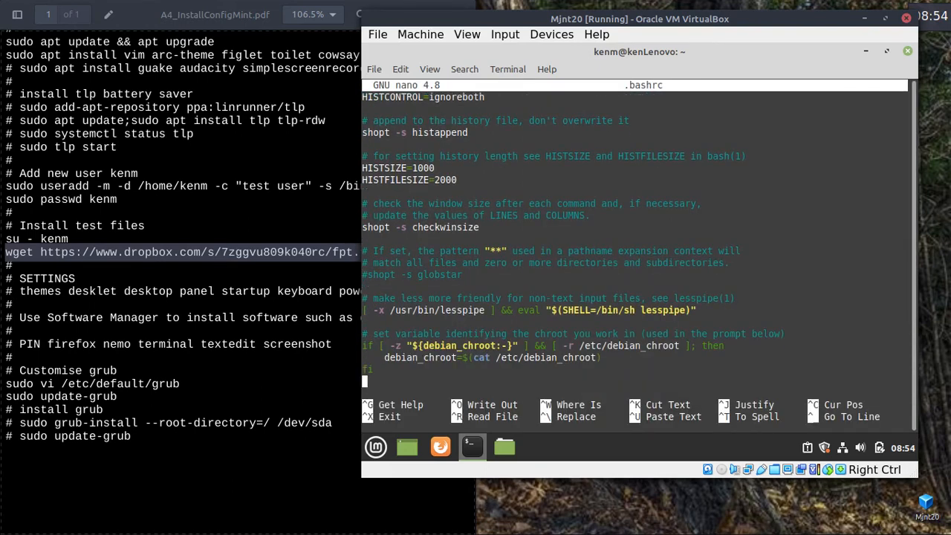
key("Down")
key("Down")
key("Down")
key("Down")
key("Down")
key("Down")
key("Down")
key("Down")
key("Down")
key("Down")
key("Down")
key("Down")
key("Down")
key("Down")
key("Down")
key("Down")
key("Down")
key("Down")
key("Down")
key("Down")
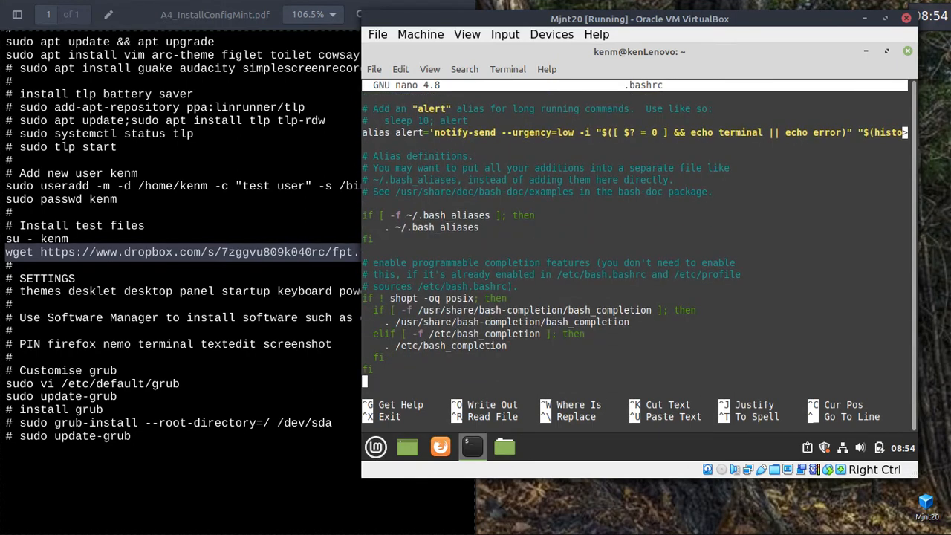
type("#")
key("Return")
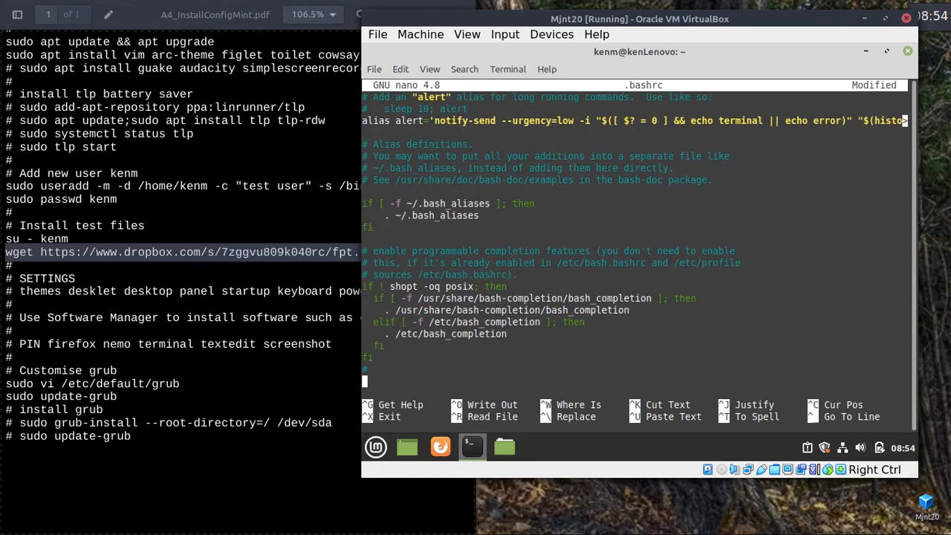
type("PS1")
type("=@")
type("$f")
type("WD:")
type(" '")
key("Return")
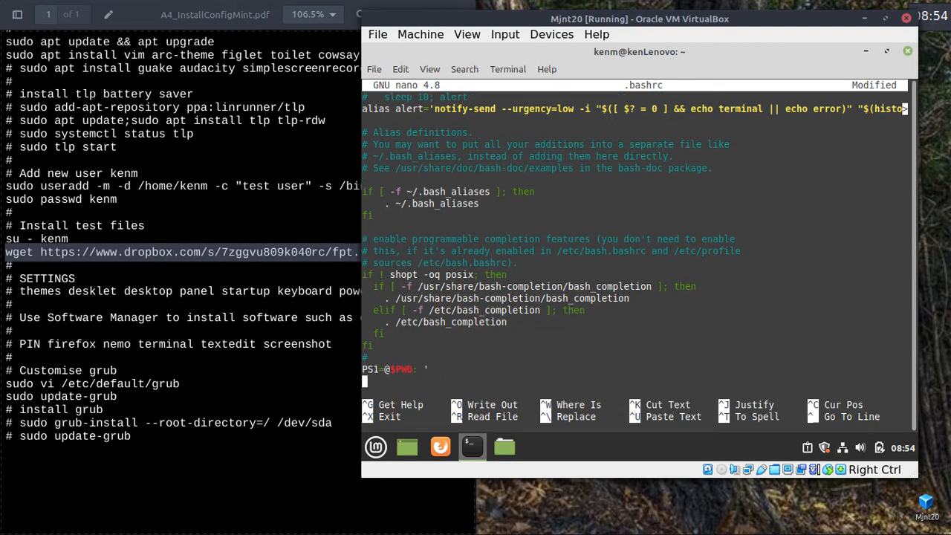
type("alias c='clear")
type("'")
key("Return")
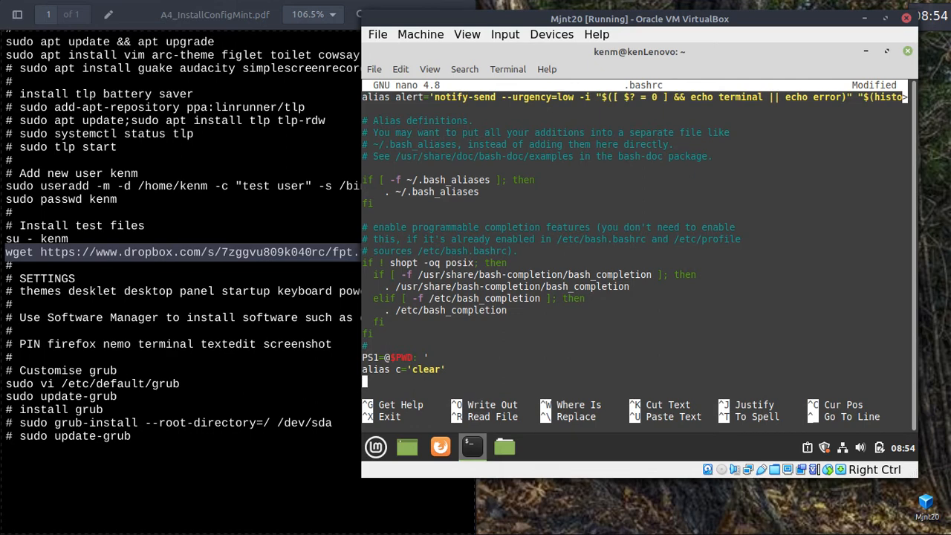
Save .bashrc and exit nano.
key("ctrl+x")
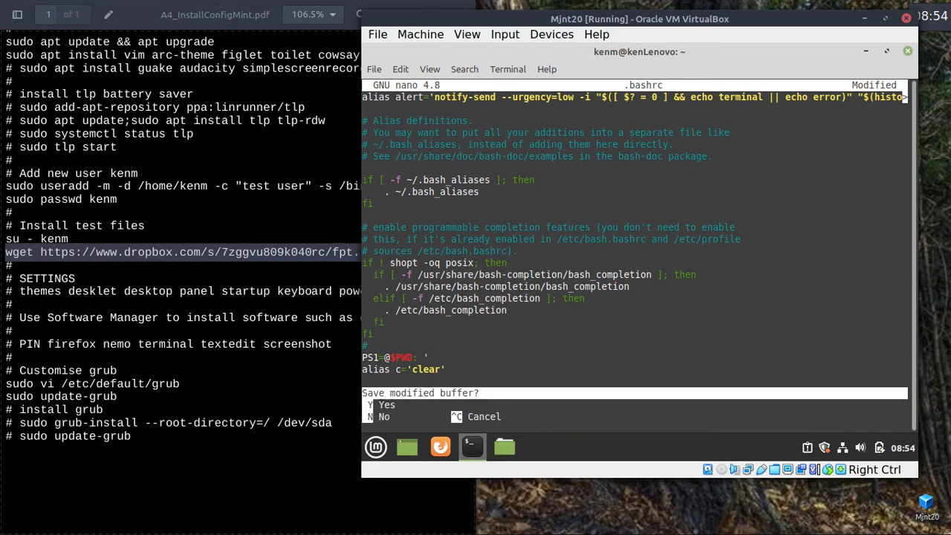
key("y")
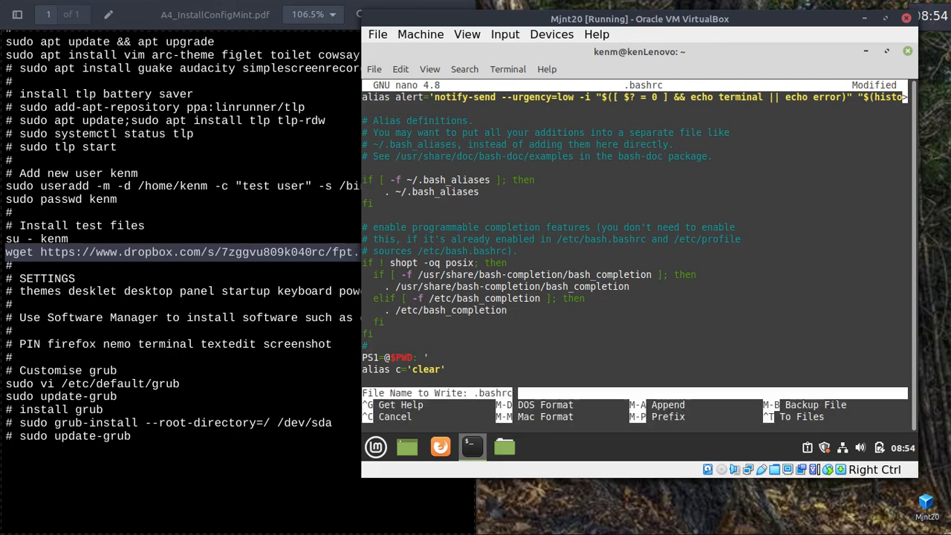
key("Return")
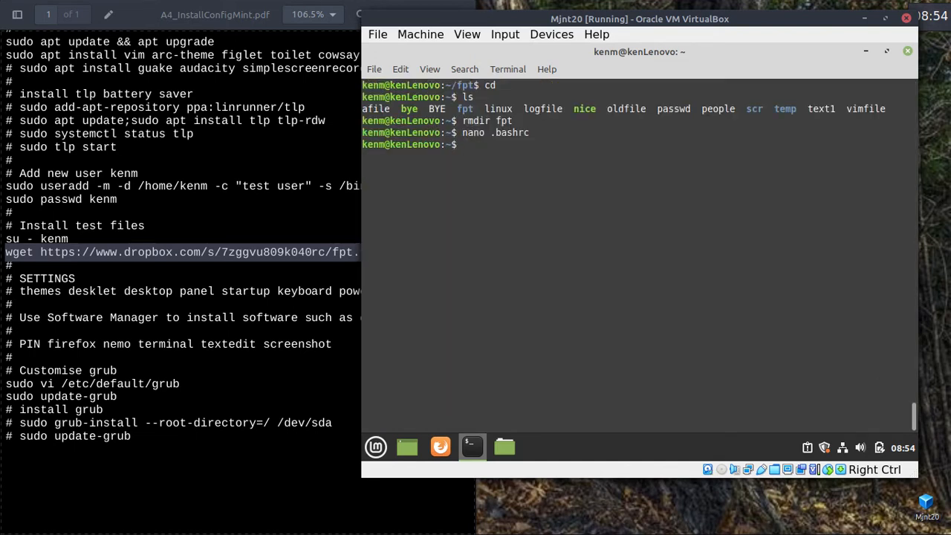
Source .bashrc with '. .bashrc', then reopen it in nano.
type(". .bashrc")
key("Return")
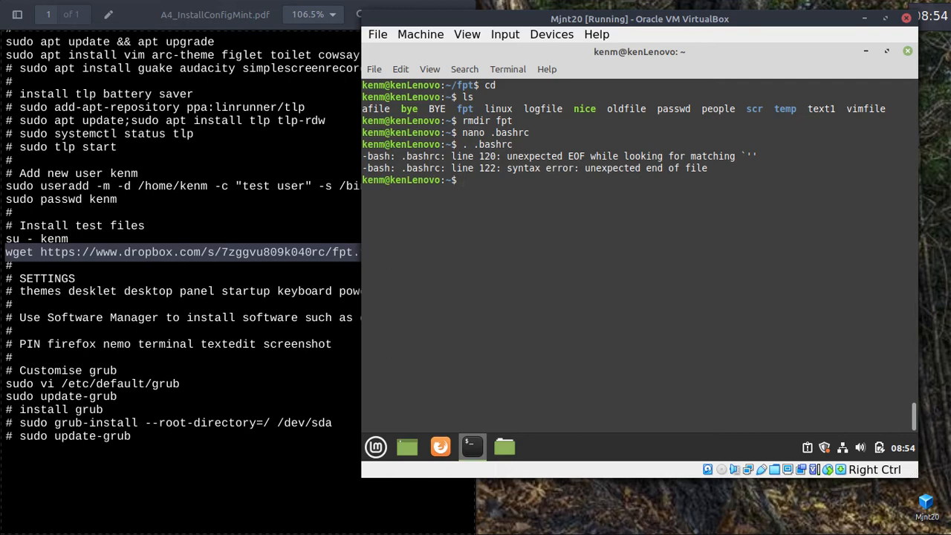
type("nano .bashrc")
key("Return")
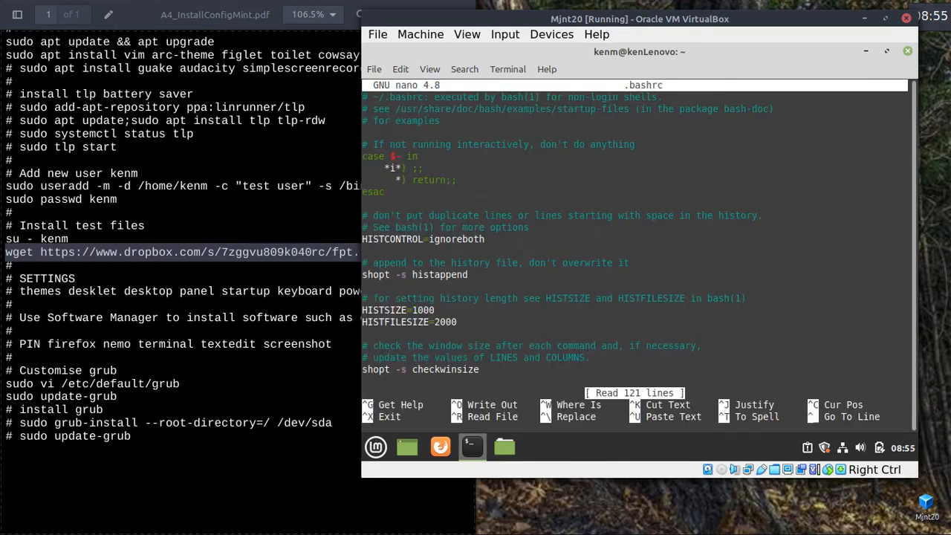
Replace the stray @ with a quote so the line reads PS1='$PWD: '.
key("Down")
key("Down")
key("Down")
key("Down")
key("Down")
key("Down")
key("Down")
key("Down")
key("Down")
key("Down")
key("Down")
key("Down")
key("Down")
key("Down")
key("Down")
key("Down")
key("Down")
key("Down")
key("Down")
key("Down")
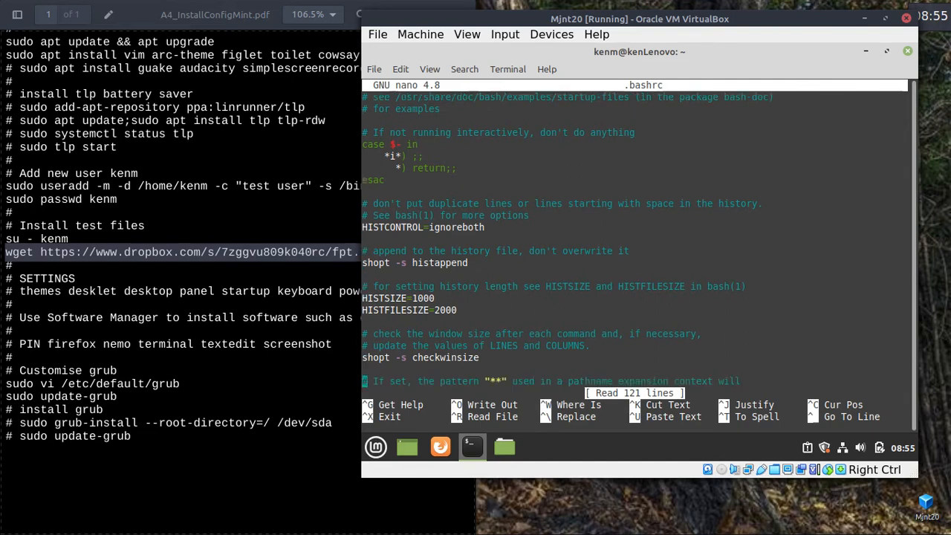
key("Down")
key("Down")
key("Down")
key("Down")
key("Down")
key("Down")
key("Down")
key("Down")
key("Down")
key("Down")
key("Down")
key("Down")
key("Down")
key("Down")
key("Down")
key("Down")
key("Down")
key("Down")
key("Down")
key("Down")
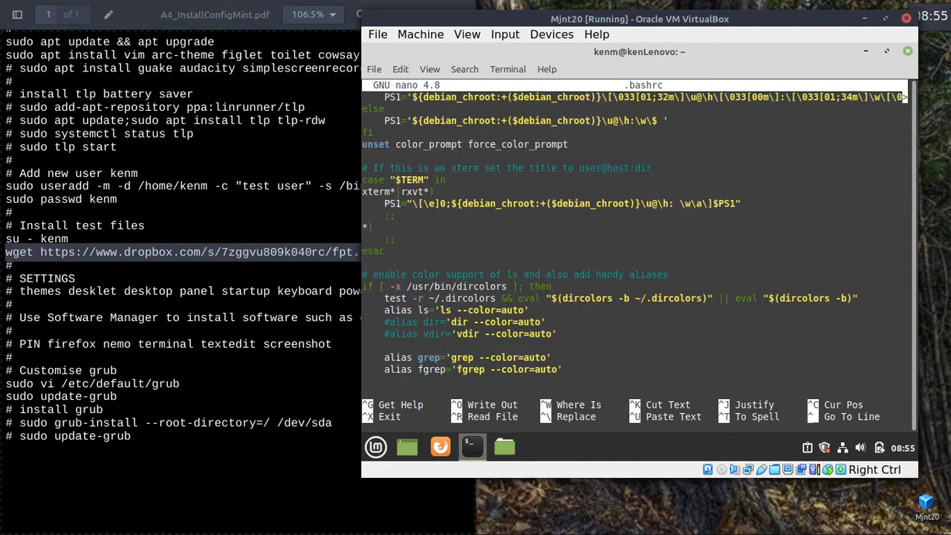
key("Down")
key("Down")
key("Down")
key("Down")
key("Down")
key("Down")
key("Down")
key("Down")
key("Down")
key("Down")
key("Down")
key("Down")
key("Down")
key("Down")
key("Down")
key("Down")
key("Down")
key("Down")
key("Down")
key("Down")
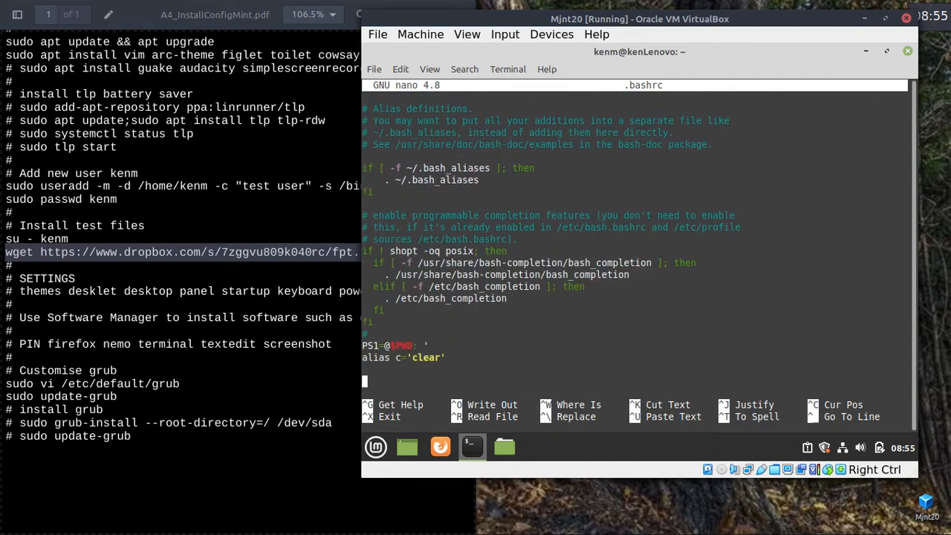
key("Up")
key("Up")
key("Up")
key("Right")
key("Right")
key("Right")
key("Right")
key("Delete")
type("'")
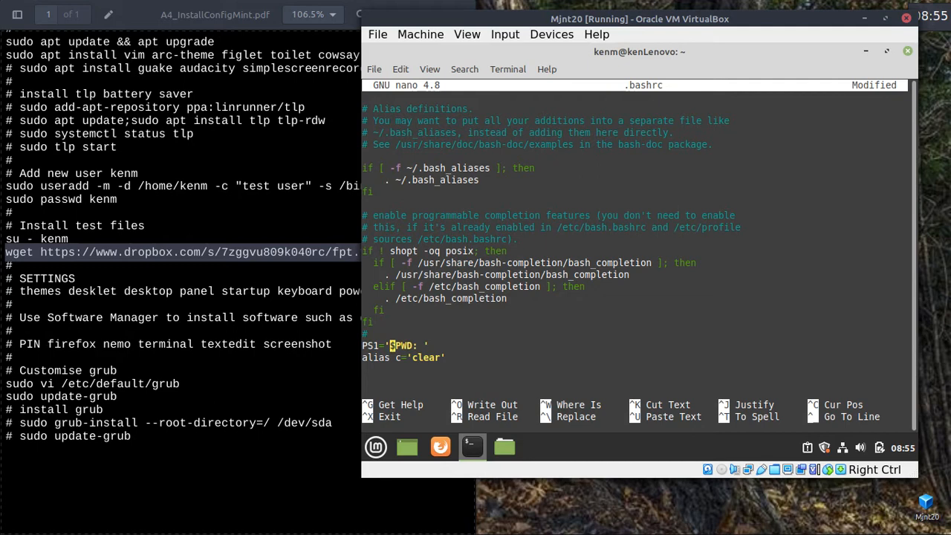
Save the corrected .bashrc and reload it so the prompt shows /home/kenm:.
key("ctrl+x")
key("y")
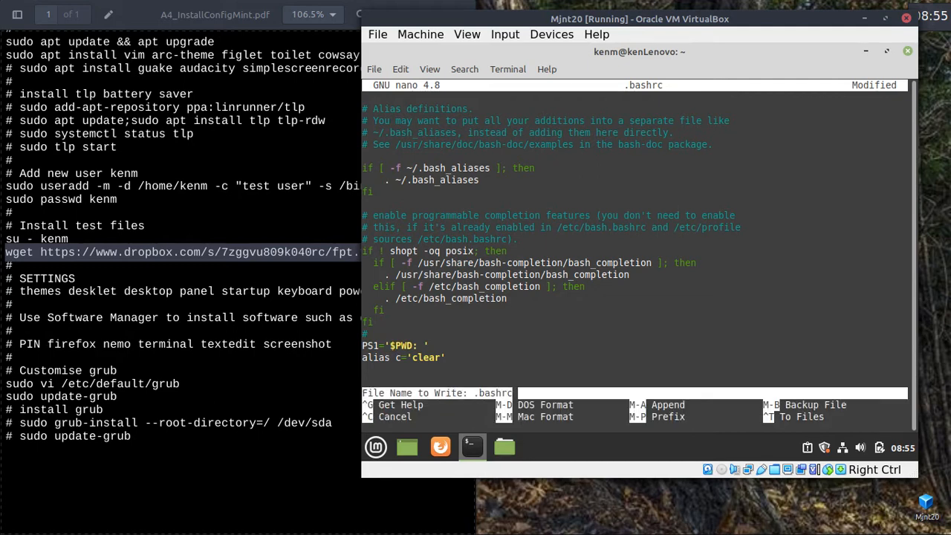
key("Return")
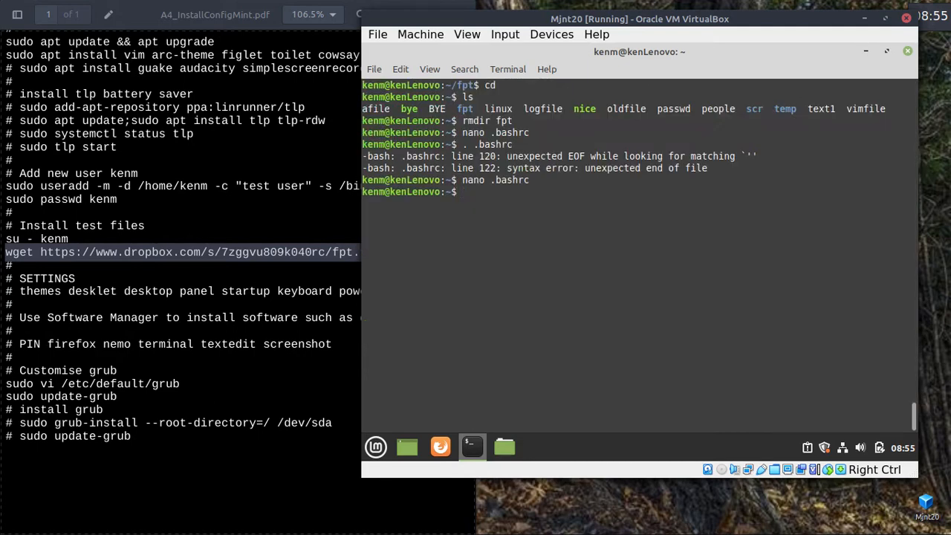
key("Up")
key("Up")
key("Return")
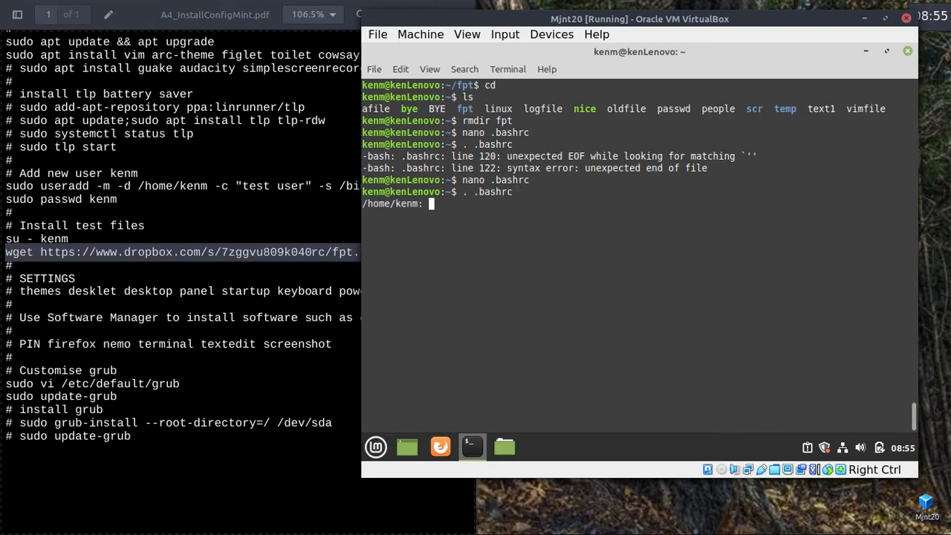
Clear the terminal and list kenm's home folder.
key("ctrl+l")
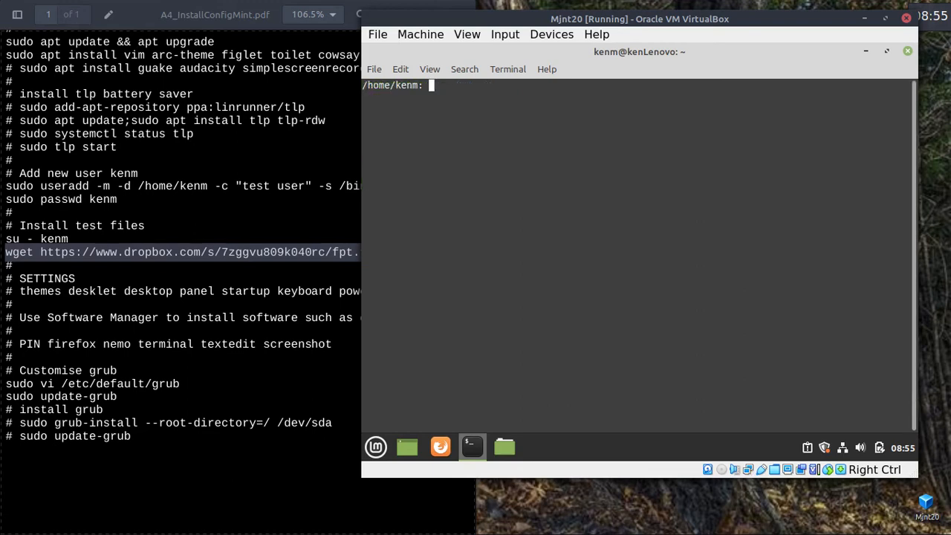
type("ls")
key("Return")
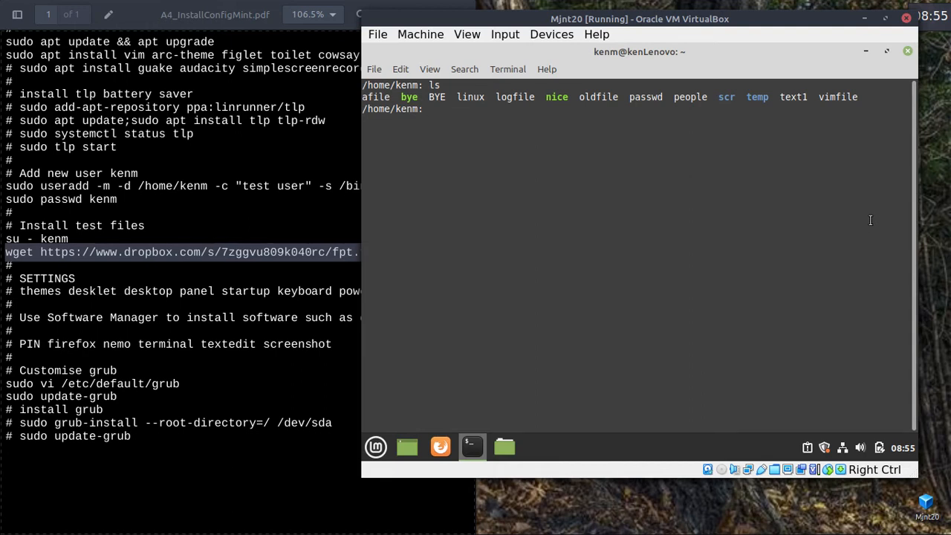
Log out of kenm and close the terminal with Ctrl+D twice.
left_click(908, 52)
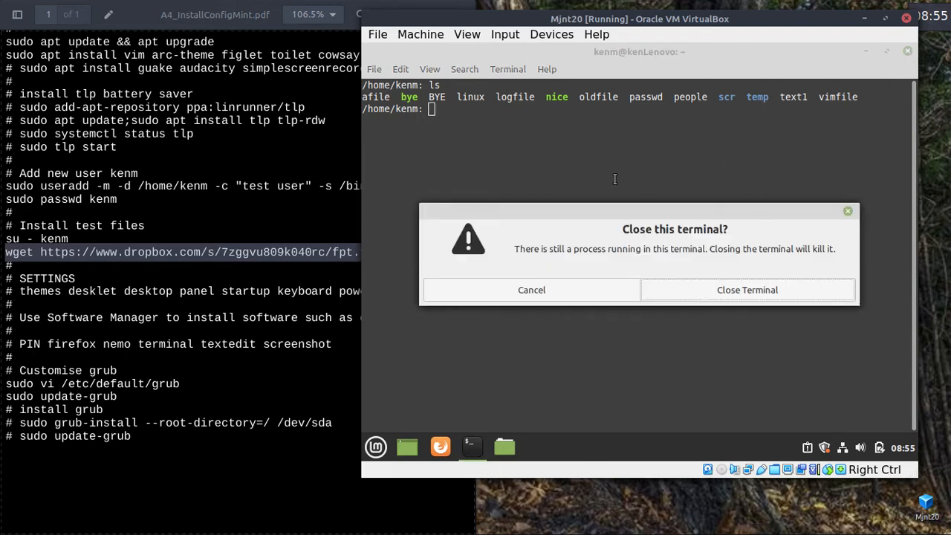
left_click(550, 293)
key("ctrl+d")
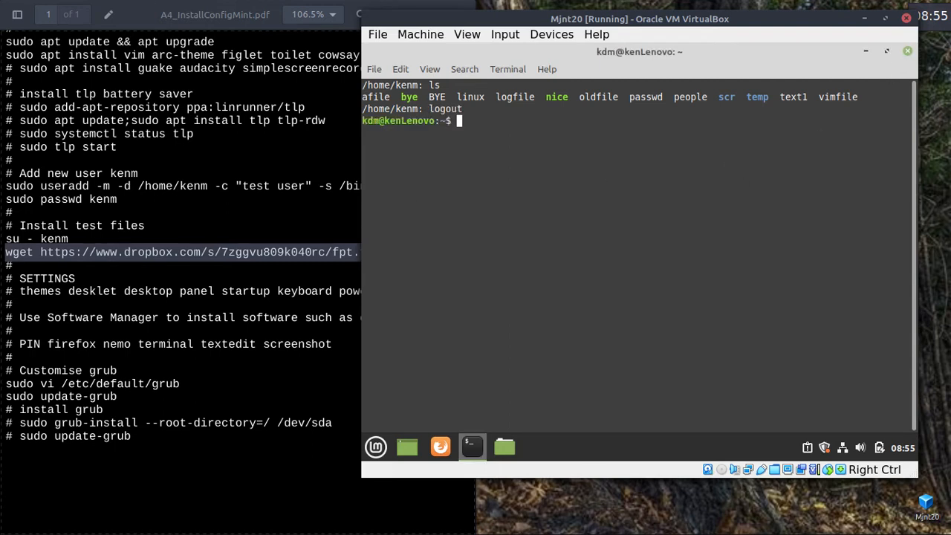
key("ctrl+d")
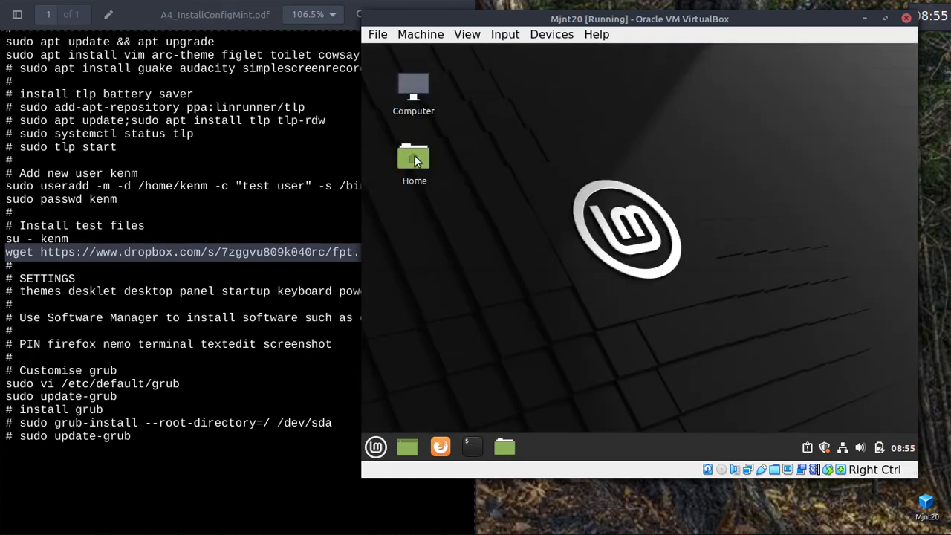
Set desktop icon size to Smaller and turn off Auto-arrange in the desktop settings.
right_click(558, 138)
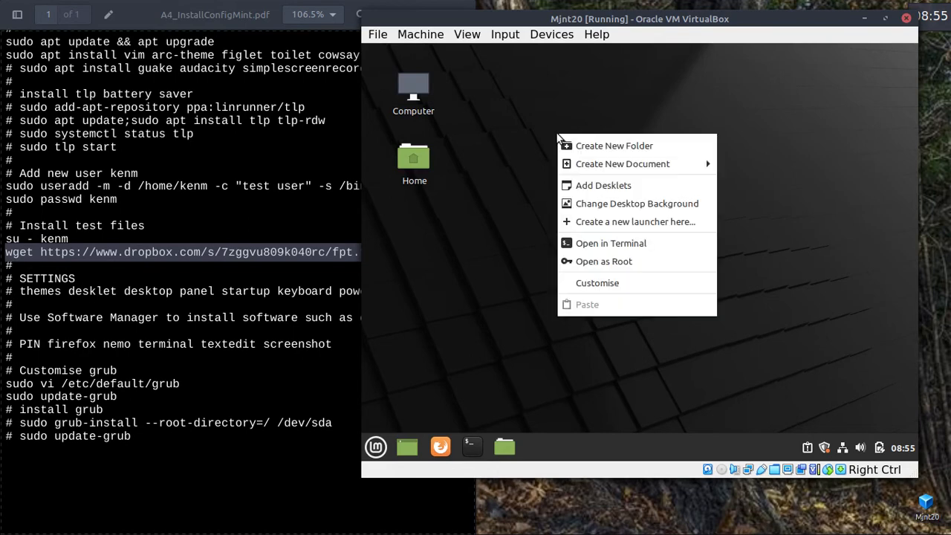
left_click(584, 285)
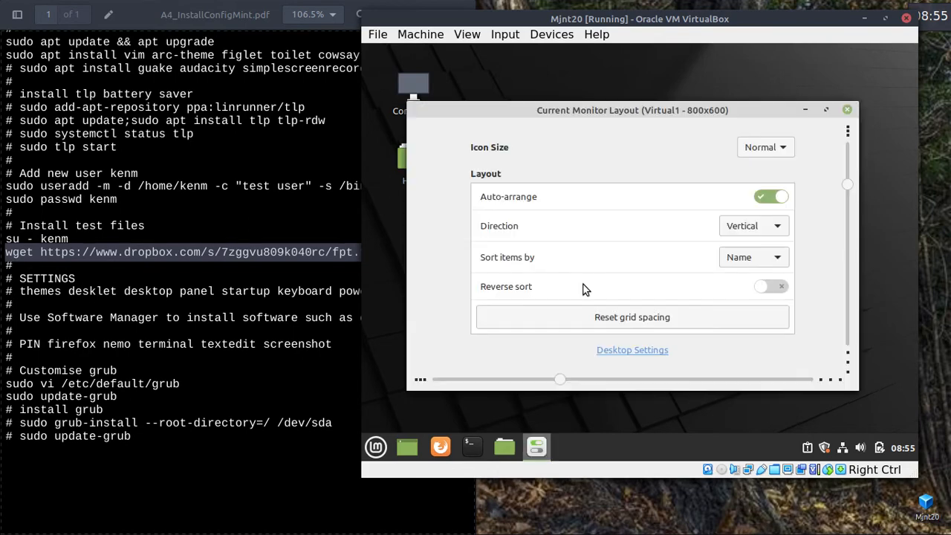
left_click(786, 149)
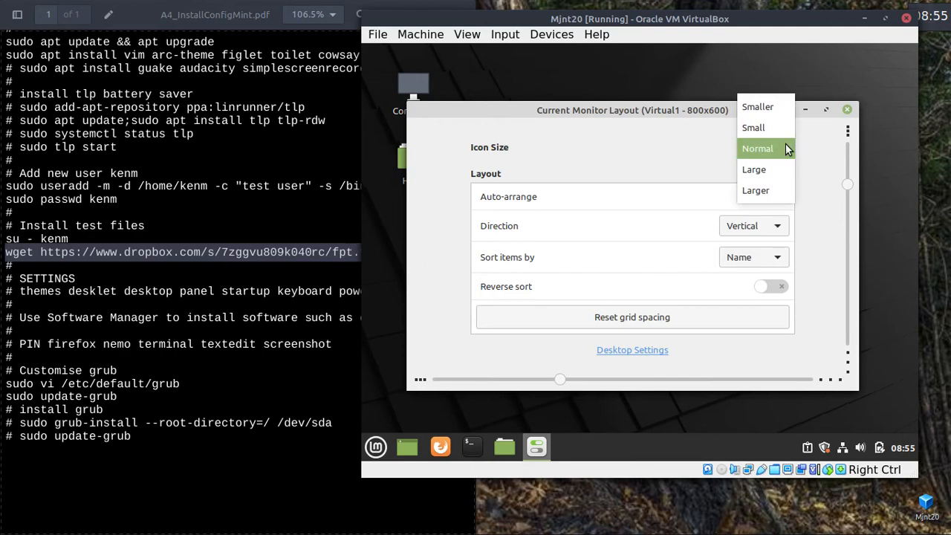
left_click(757, 107)
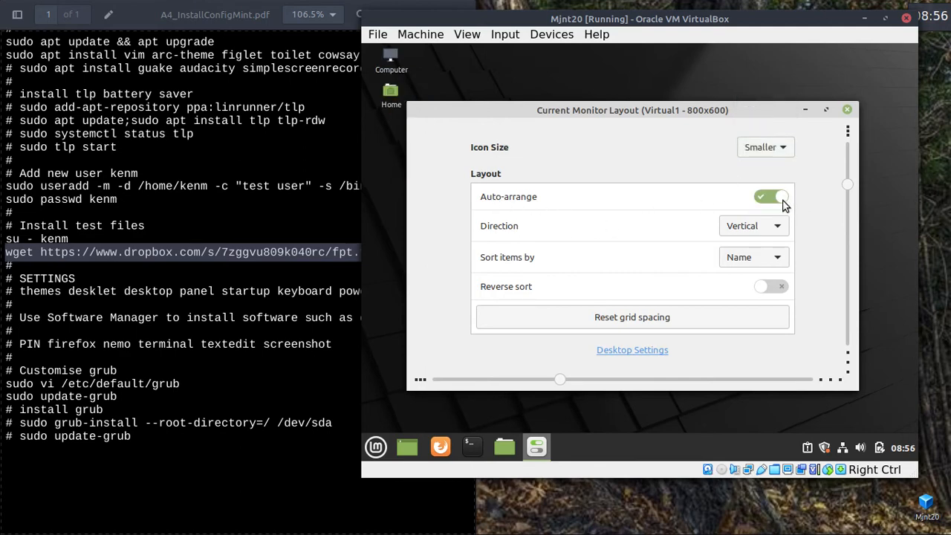
left_click(779, 197)
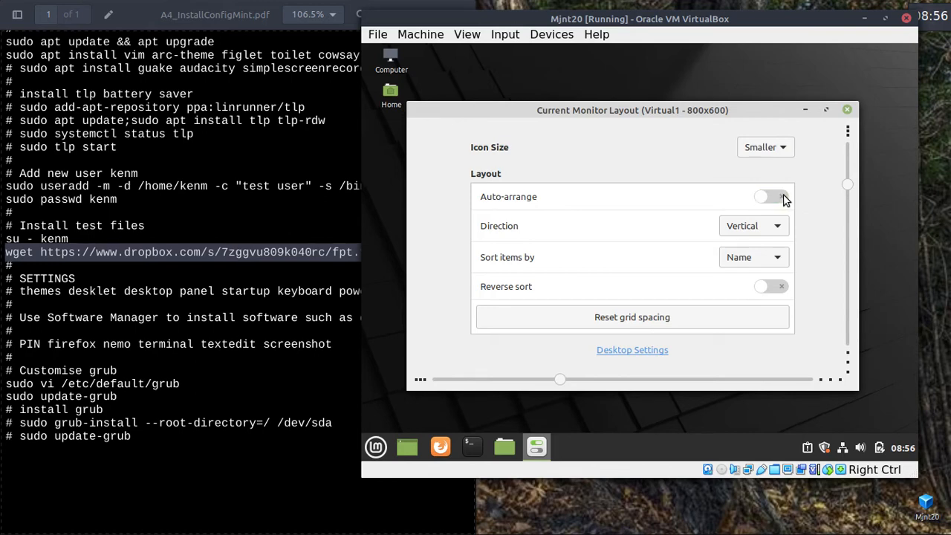
left_click(847, 111)
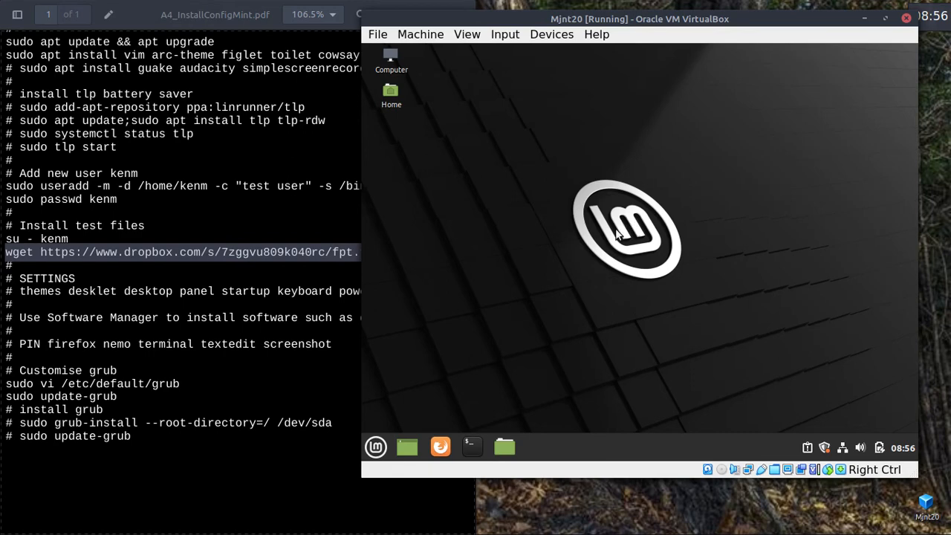
right_click(481, 141)
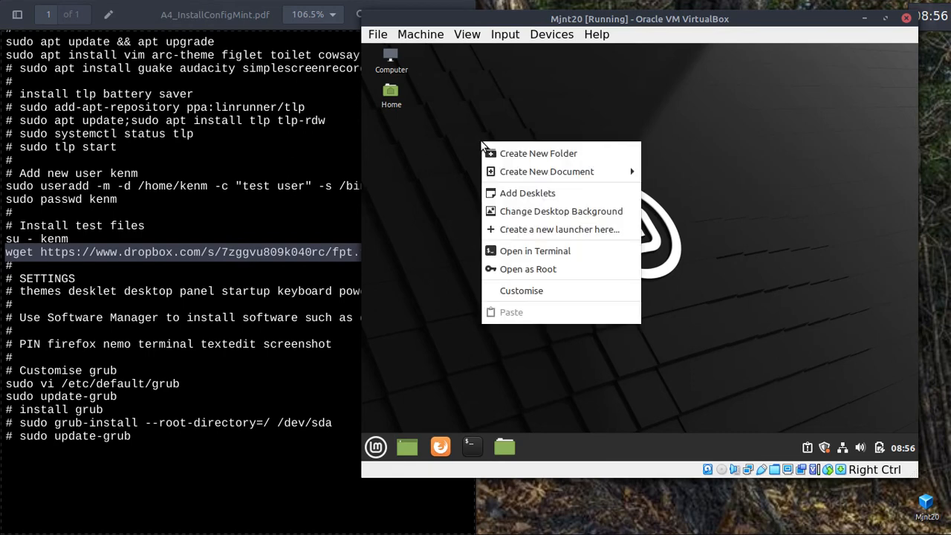
left_click(529, 211)
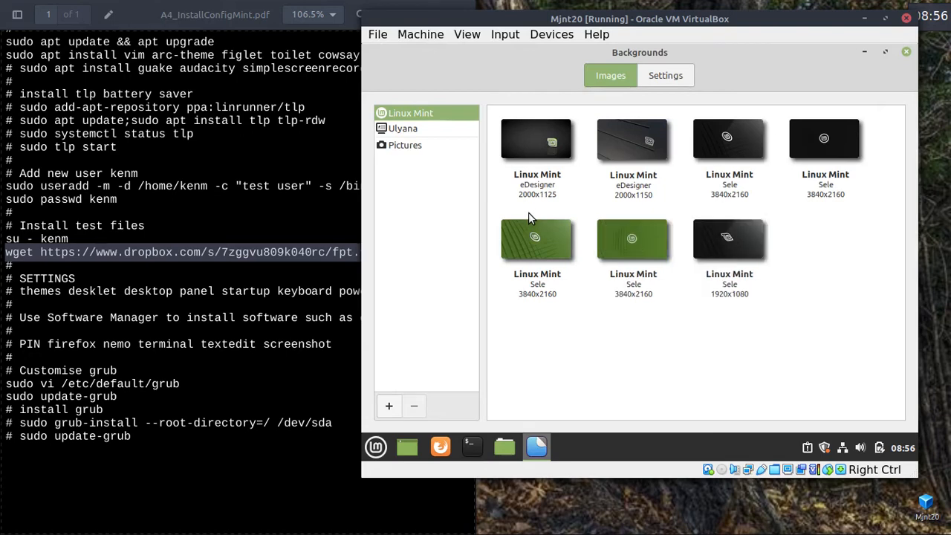
left_click(399, 148)
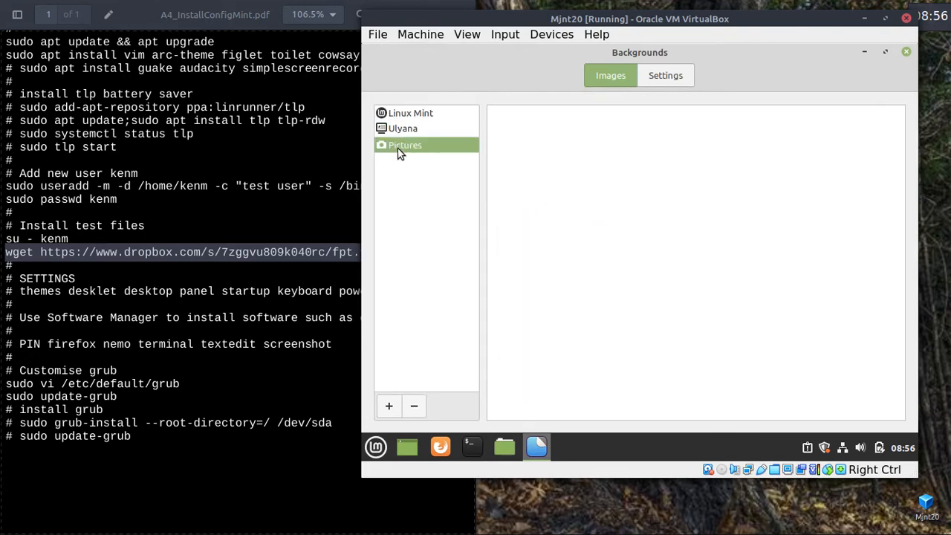
left_click(404, 130)
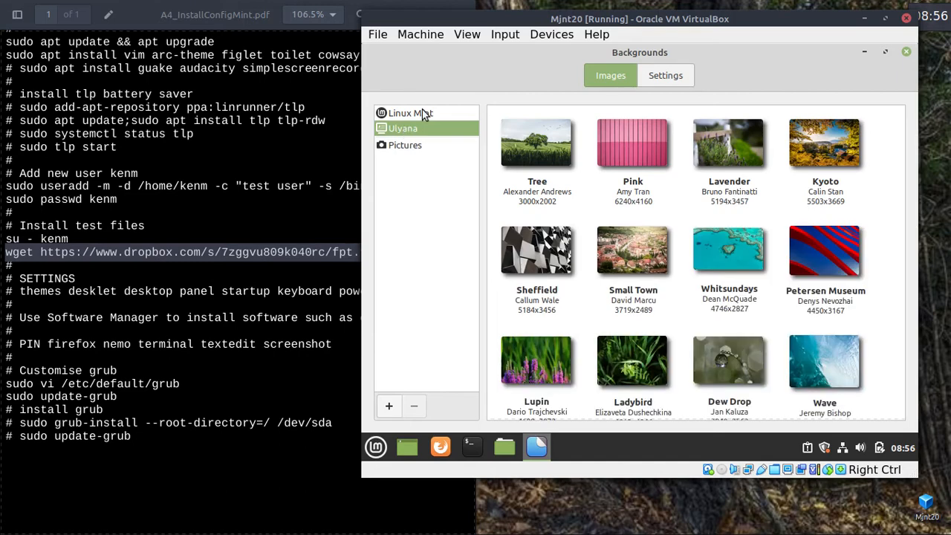
left_click(423, 113)
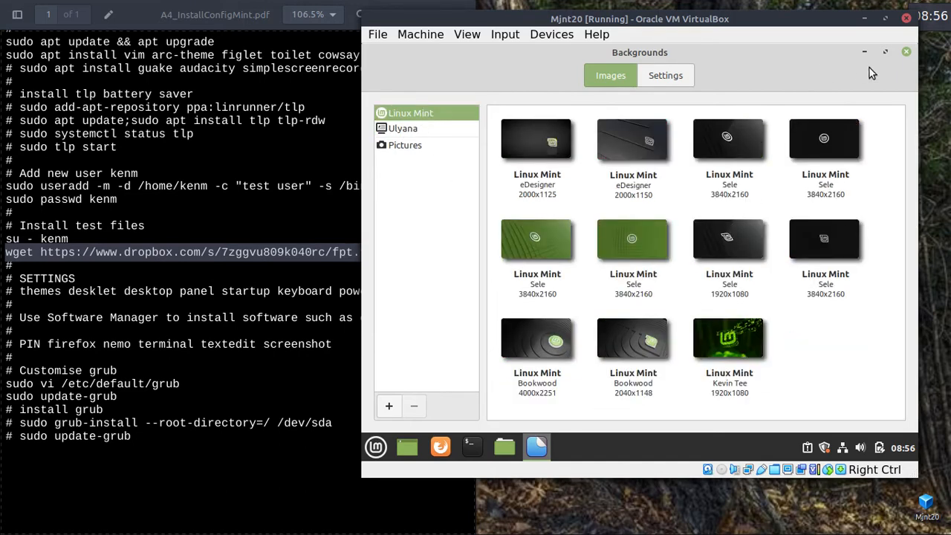
left_click(906, 52)
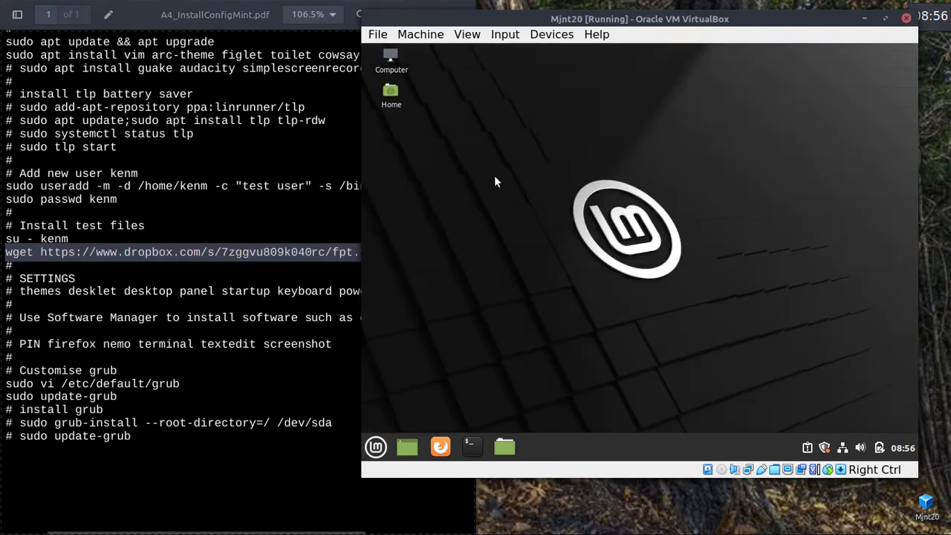
Minimise the PDF viewer and open the Dropbox folder in Nemo.
left_click(218, 217)
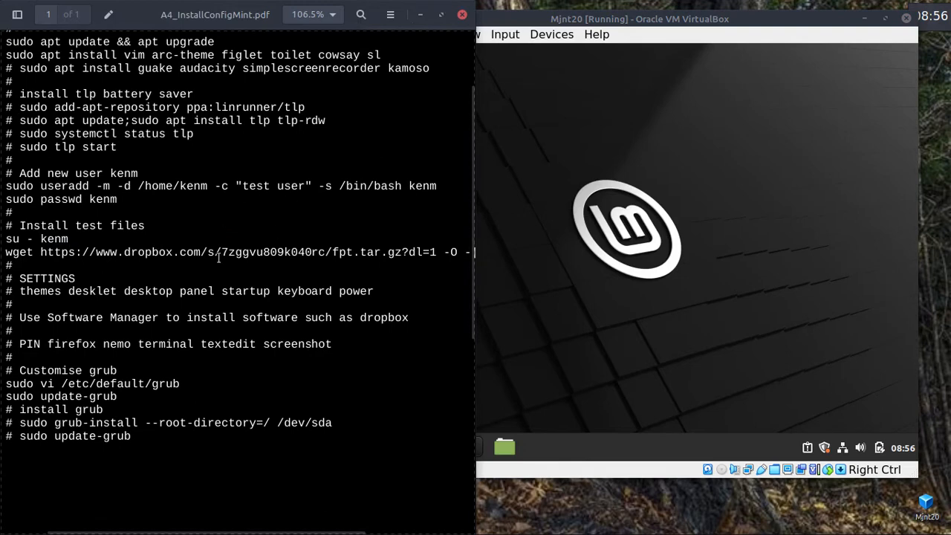
left_click(421, 15)
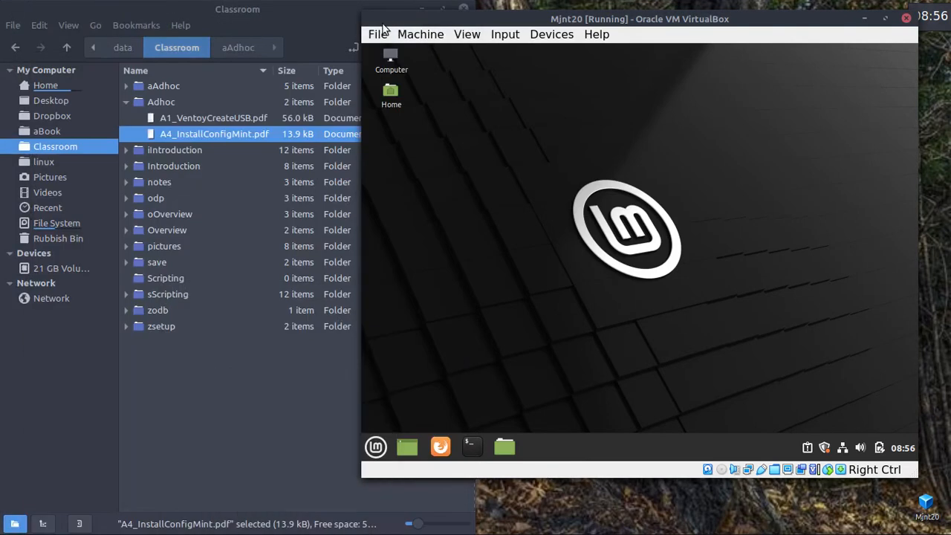
left_click(35, 115)
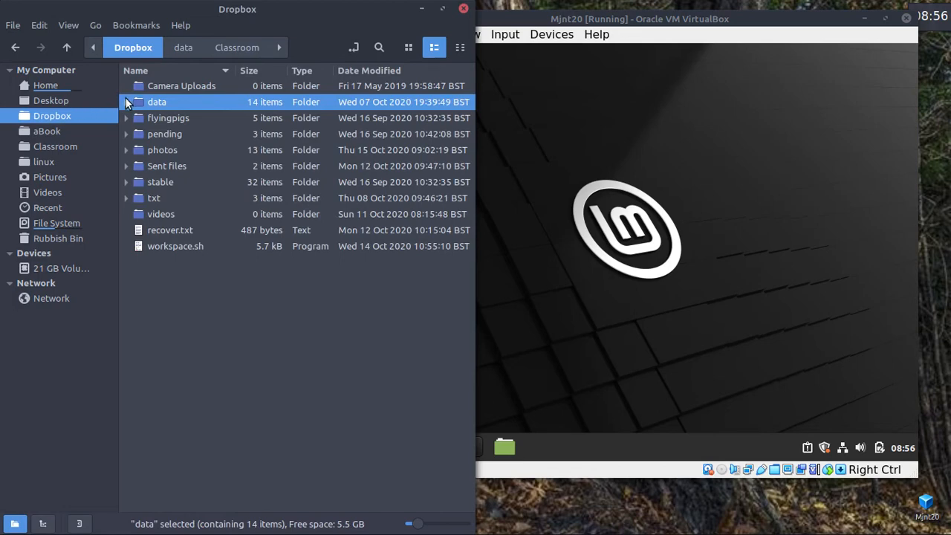
left_click(539, 115)
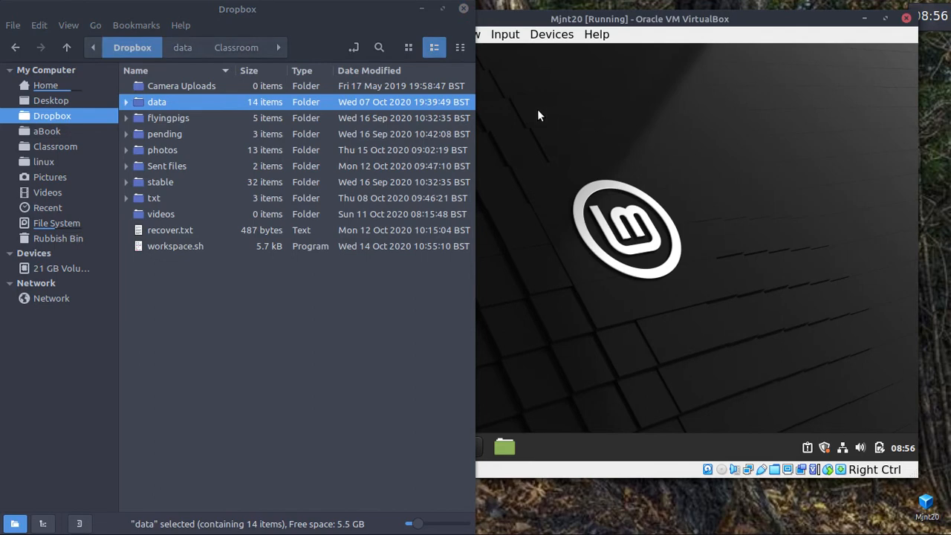
left_click(117, 103)
Expand data › course › Linux in the Nemo tree view.
left_click(126, 104)
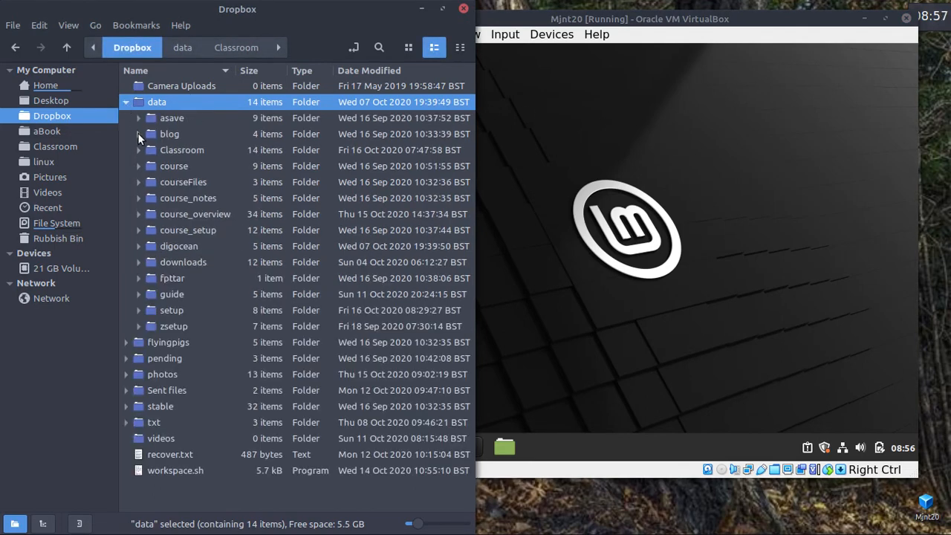
left_click(137, 165)
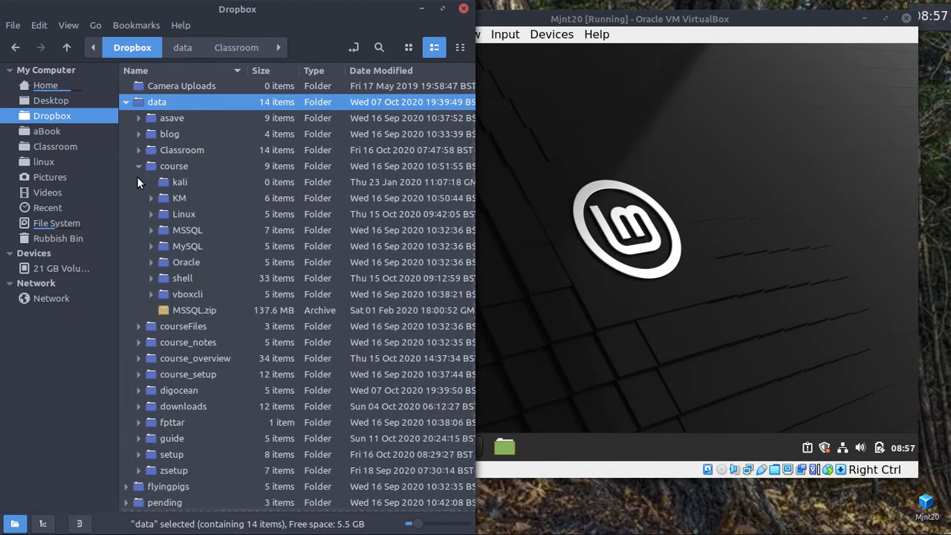
left_click(151, 214)
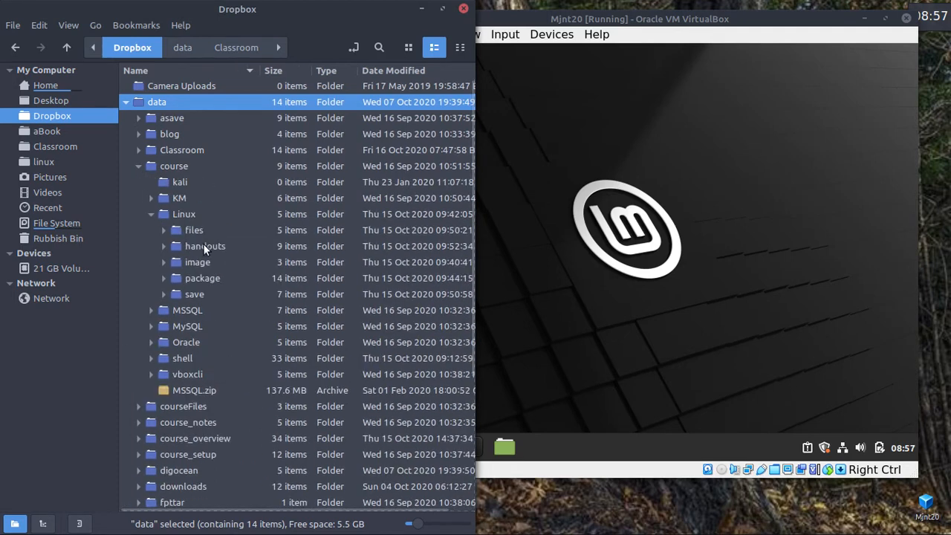
left_click(627, 156)
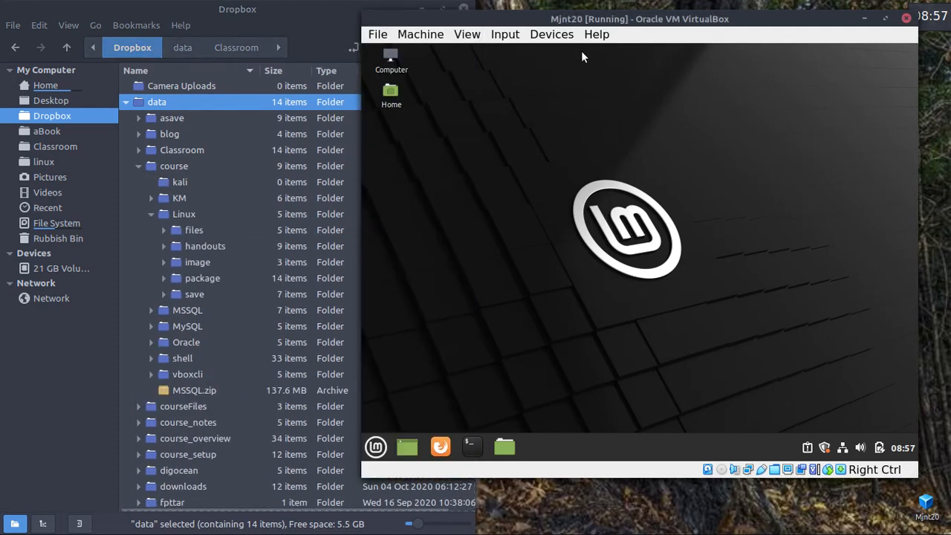
left_click(553, 38)
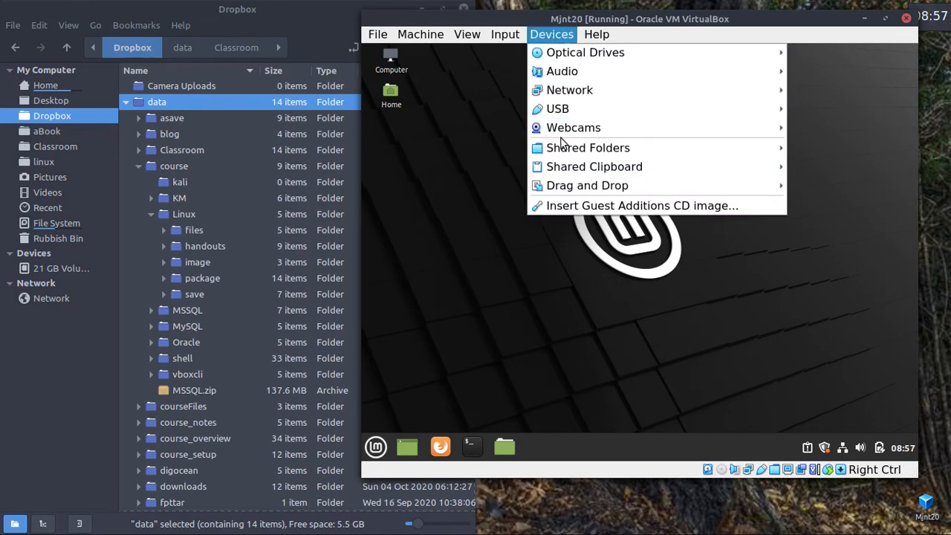
Check the Linux shared folder auto-mounting at /linux, then resize the VM window beside the folder tree.
mouse_move(601, 147)
left_click(480, 148)
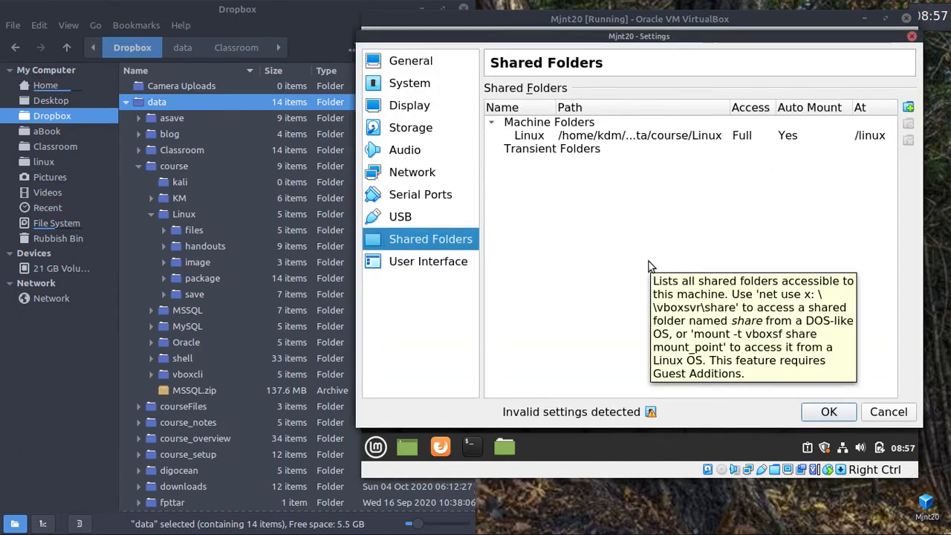
left_click(912, 36)
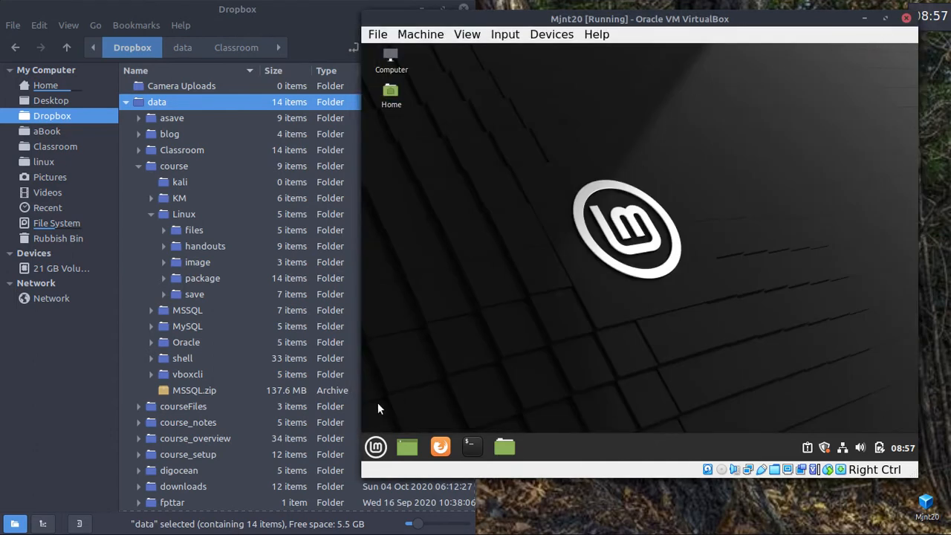
left_click_drag(367, 473, 88, 481)
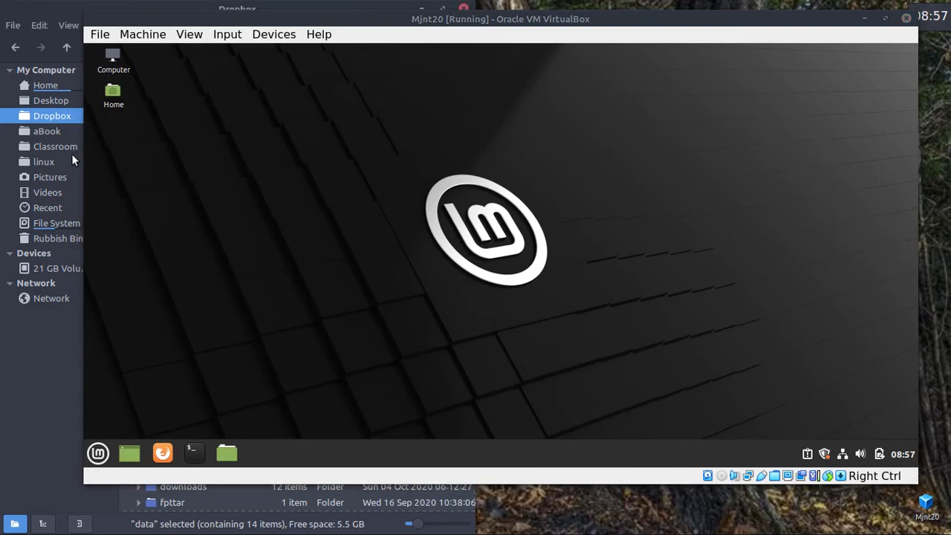
left_click_drag(81, 157, 291, 156)
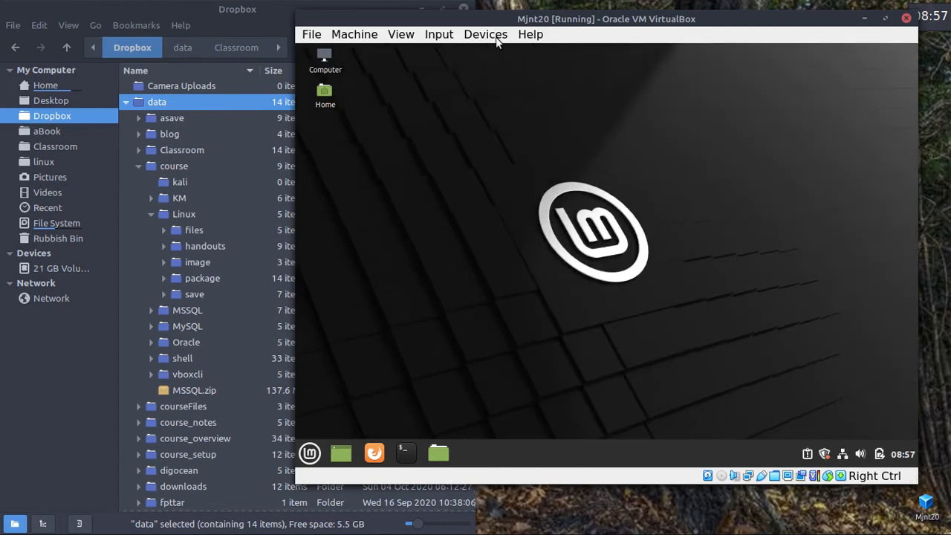
Launch a guest terminal, move and enlarge it, and run df.
left_click(405, 453)
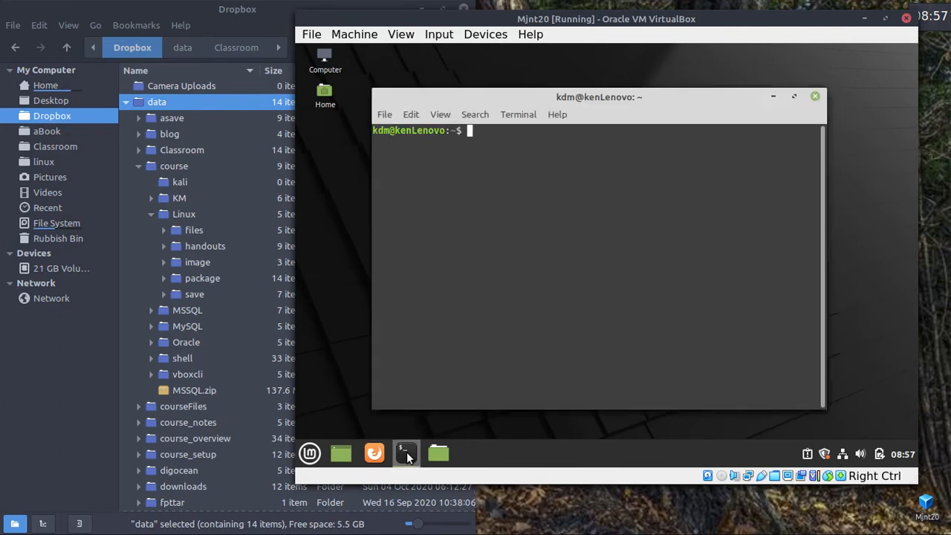
left_click_drag(524, 98, 521, 69)
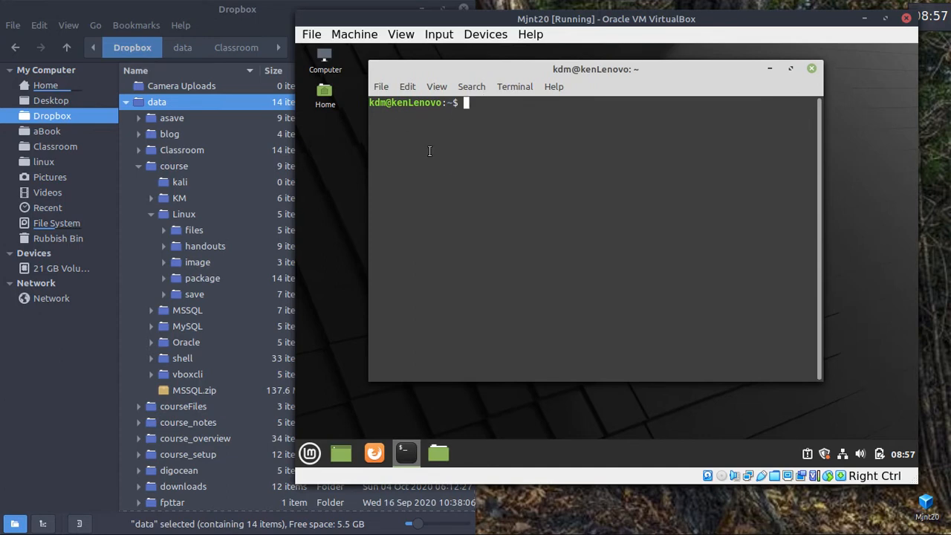
left_click_drag(819, 376, 872, 429)
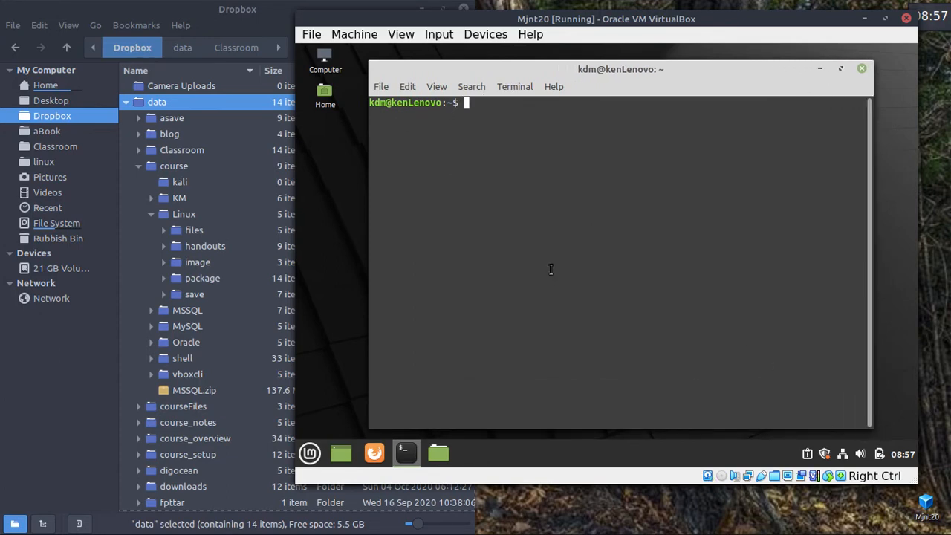
type("df")
key("Return")
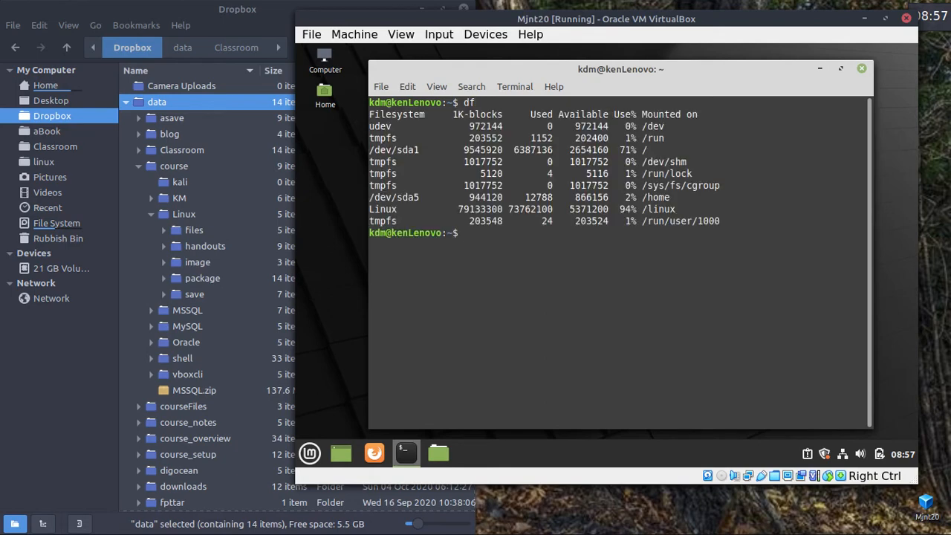
Clear the screen and run df -h to show the /linux share's usage in readable sizes.
left_click_drag(674, 208, 624, 209)
left_click(621, 291)
key("ctrl+l")
type("df -h")
key("Return")
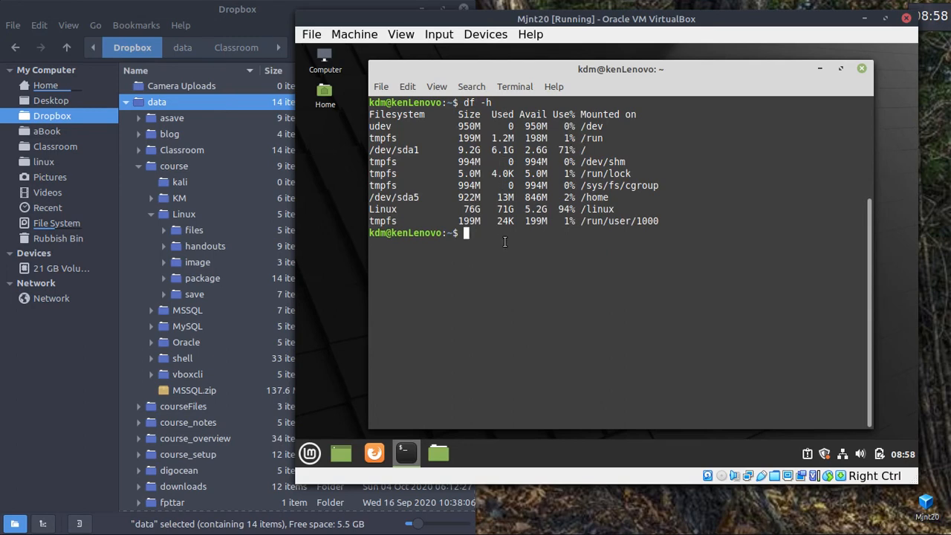
left_click_drag(639, 209, 536, 209)
left_click(550, 245)
Run ls /linux, which returns Permission denied.
type("ls /linux")
key("Return")
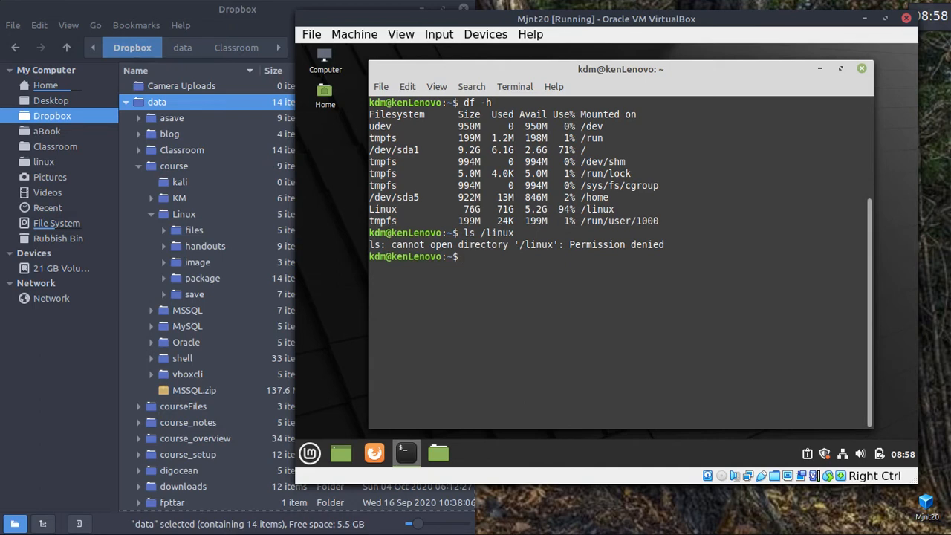
left_click(380, 87)
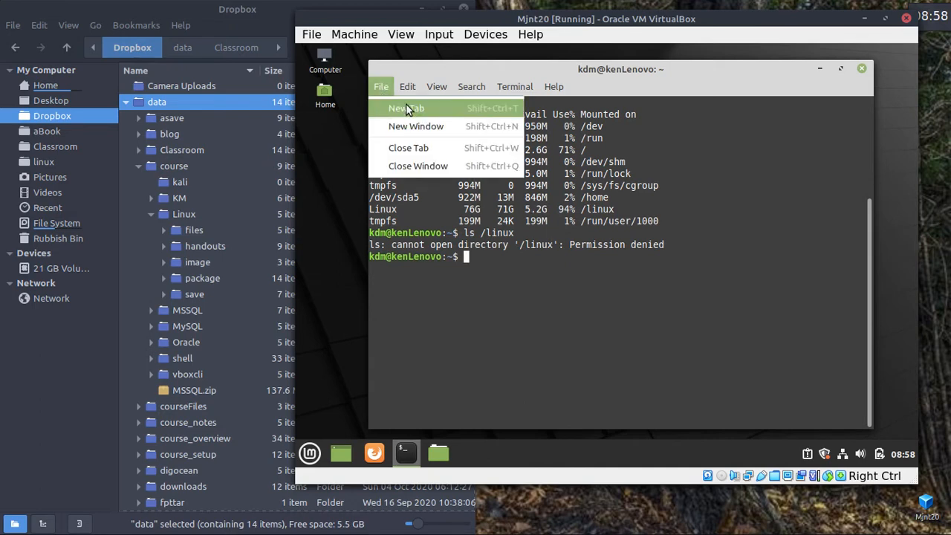
In a new terminal tab, set a new root password with sudo passwd.
left_click(411, 106)
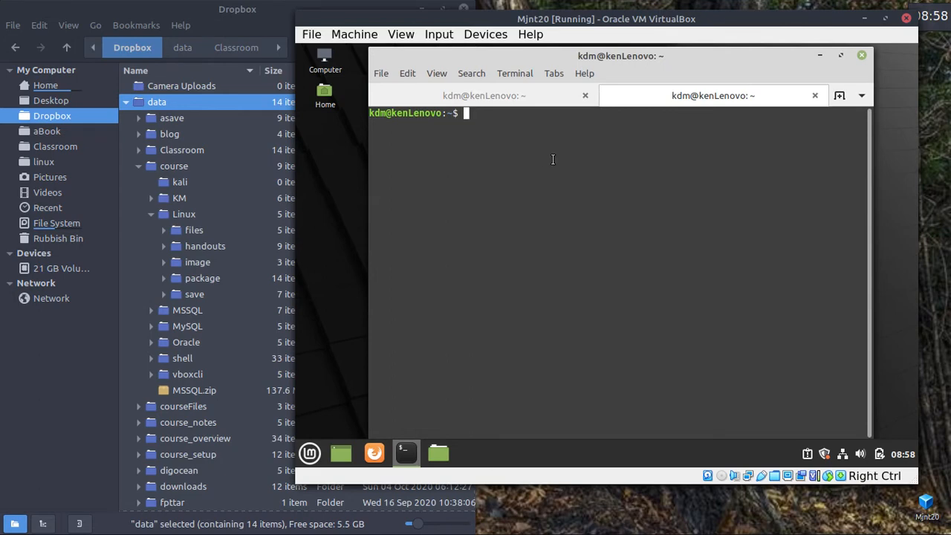
type("sudo passwd")
key("Return")
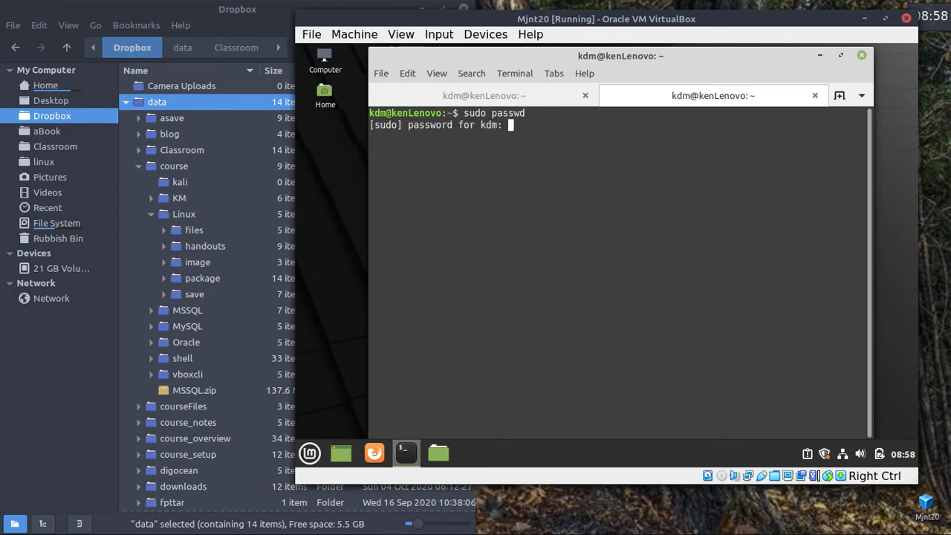
type("*******")
key("Return")
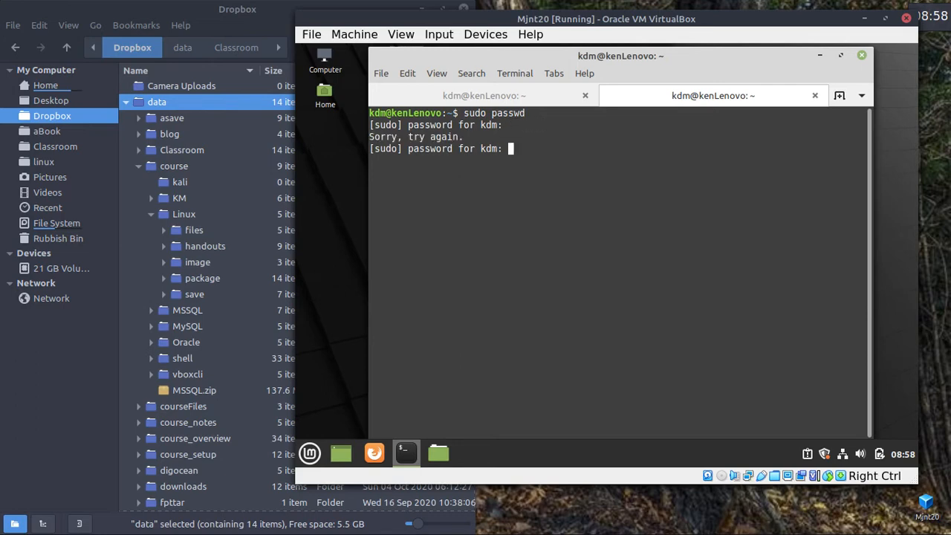
type("******")
key("Return")
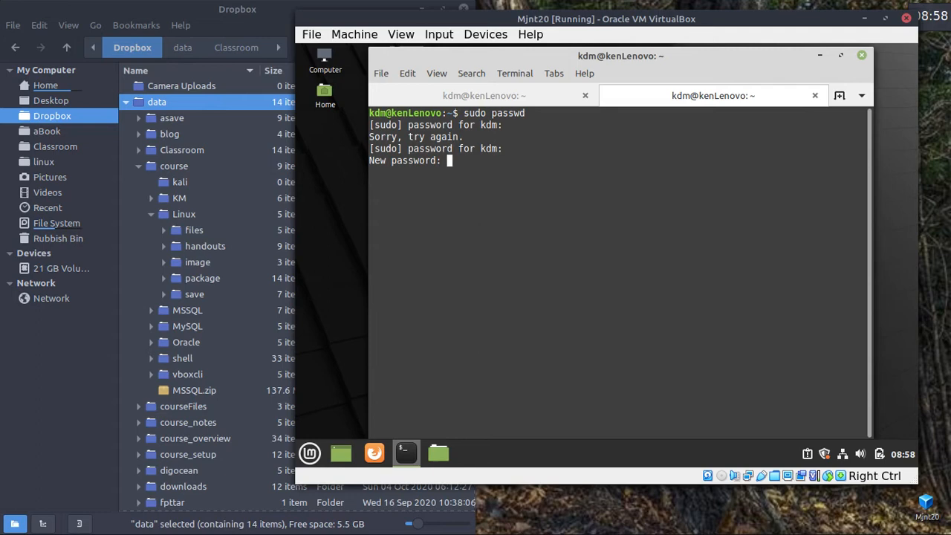
key("Return")
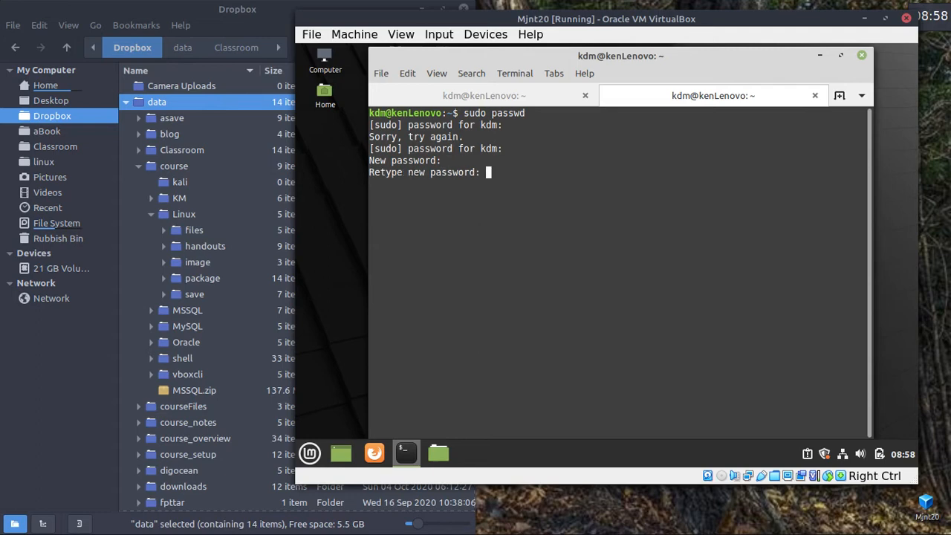
key("Return")
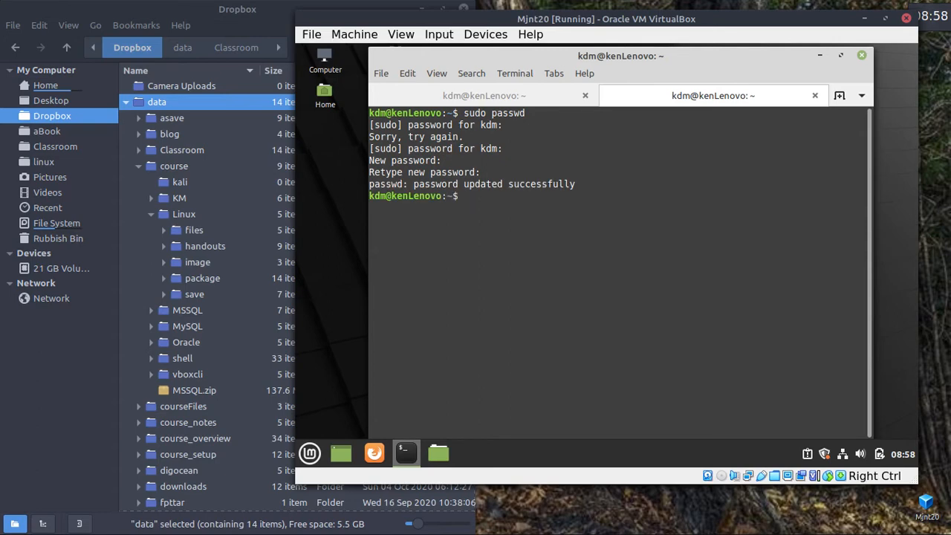
Become root with su -, then clear the terminal screen.
type("su -")
key("Return")
key("Return")
type("ls")
key("Return")
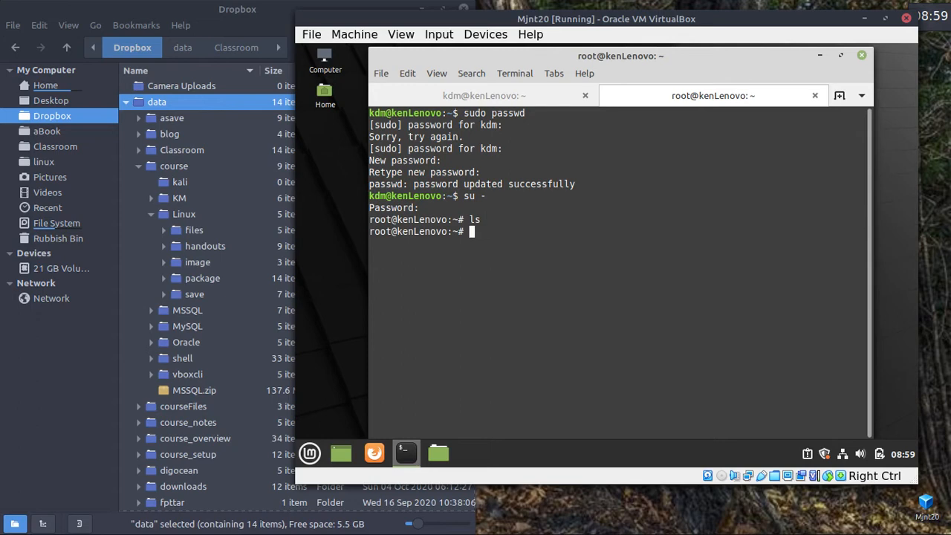
key("ctrl+l")
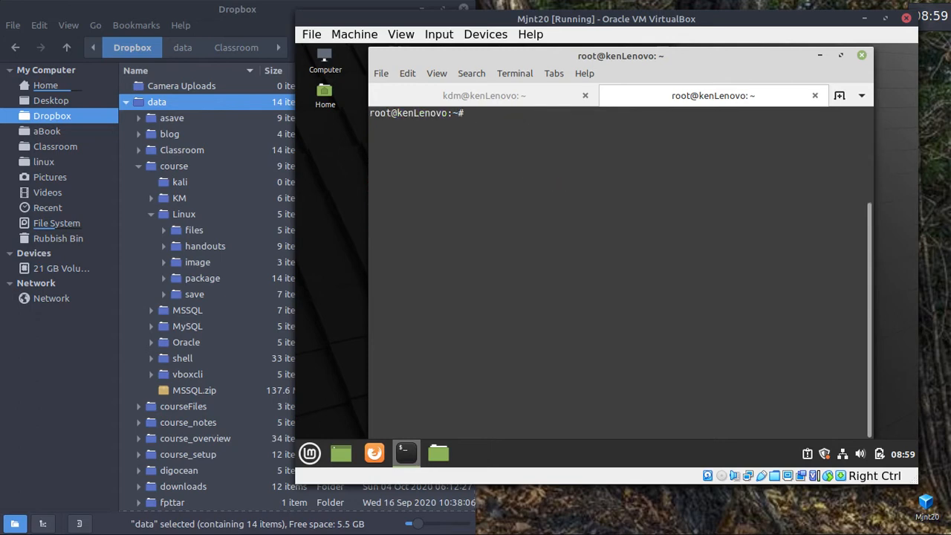
As root, rerun df -h and list the contents of /linux.
type("df -h")
key("Return")
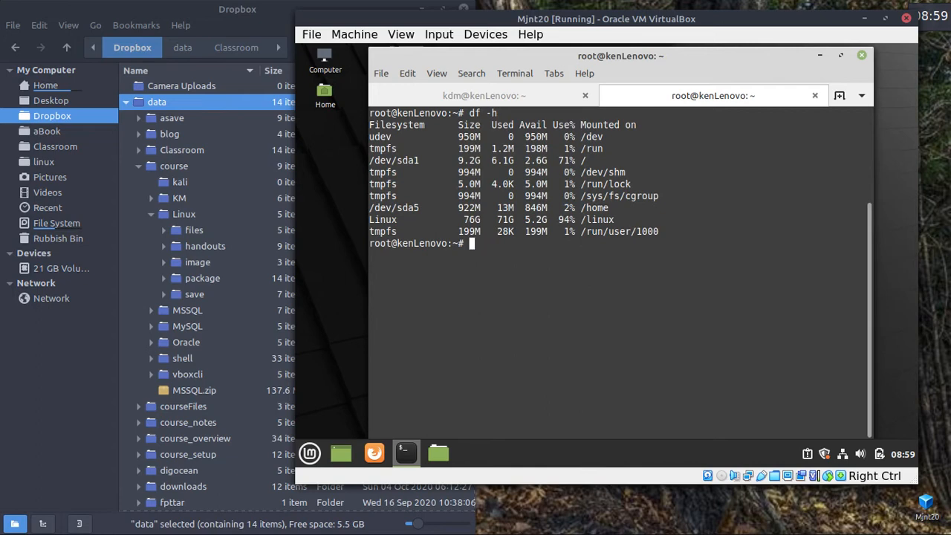
type("ls /linux")
key("Return")
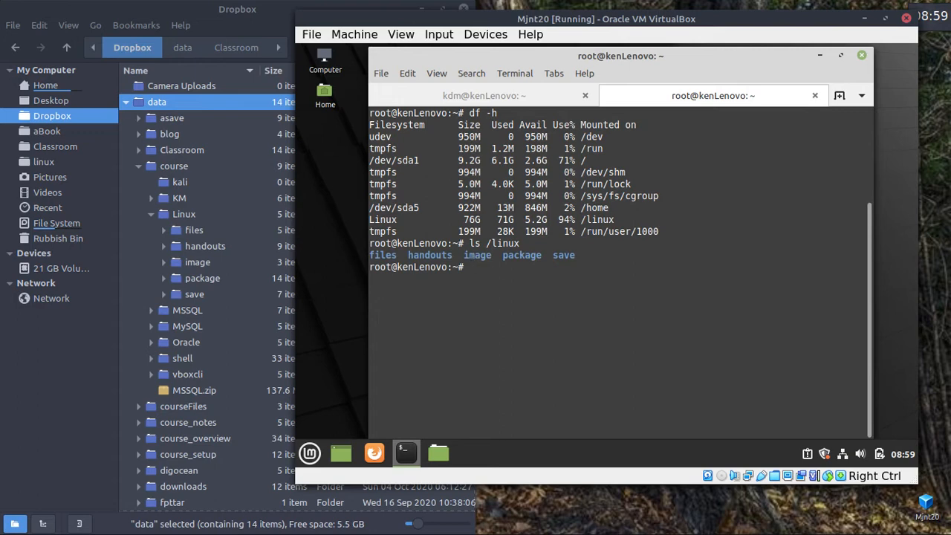
Enter /linux/files and list it, then go back up and list /linux.
key("Up")
key("Left")
key("Left")
key("Left")
key("Left")
key("Left")
key("Left")
key("BackSpace")
key("BackSpace")
type("cd")
key("Right")
key("Right")
key("Right")
key("Right")
key("Right")
key("Right")
key("Right")
type("/files")
key("Return")
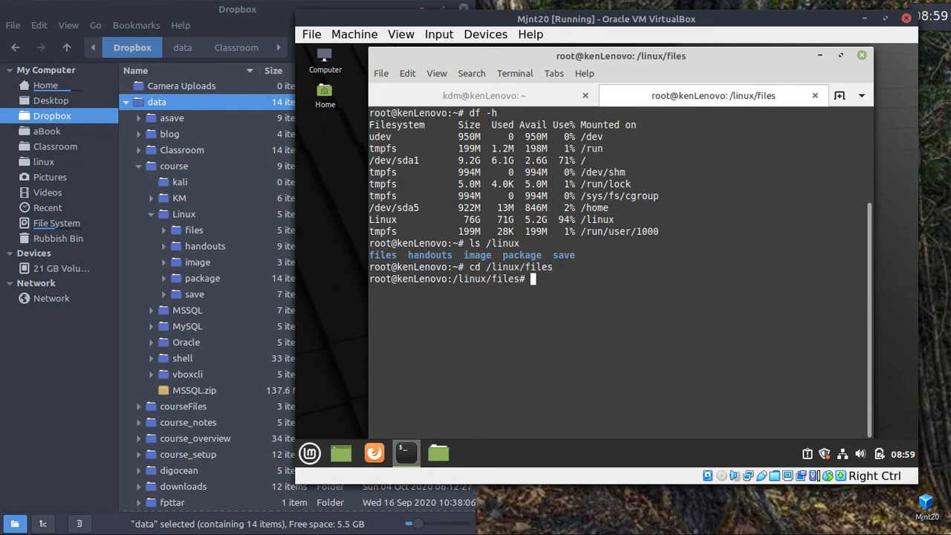
type("ls")
key("Return")
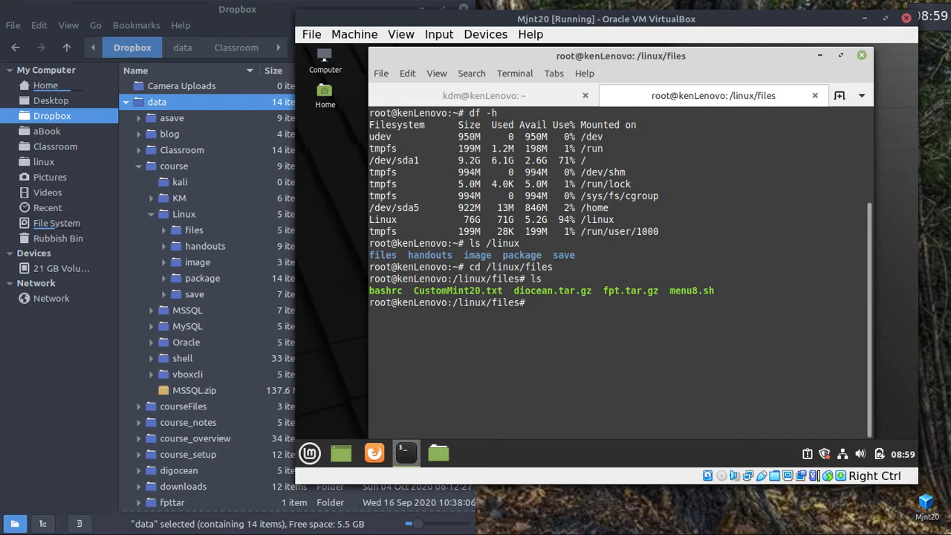
type("cd ..")
key("Return")
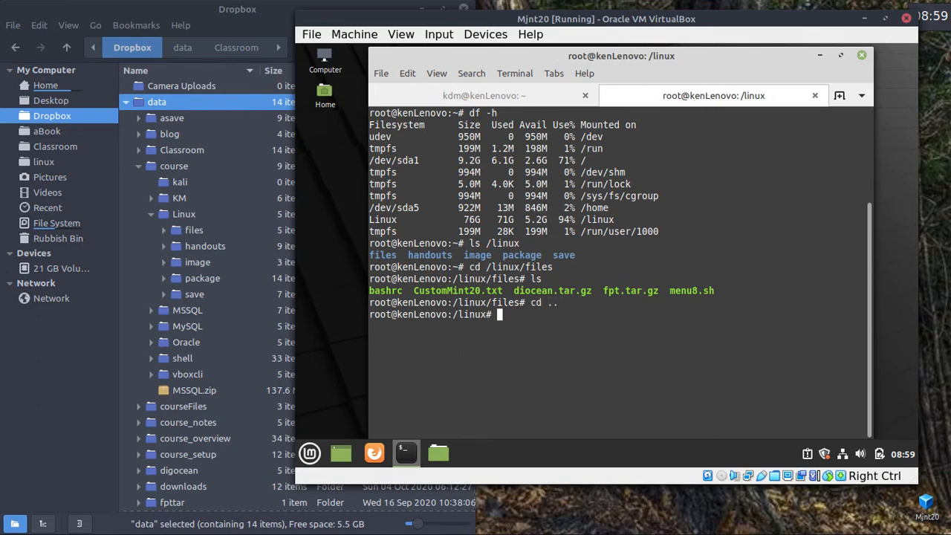
type("ls")
key("Return")
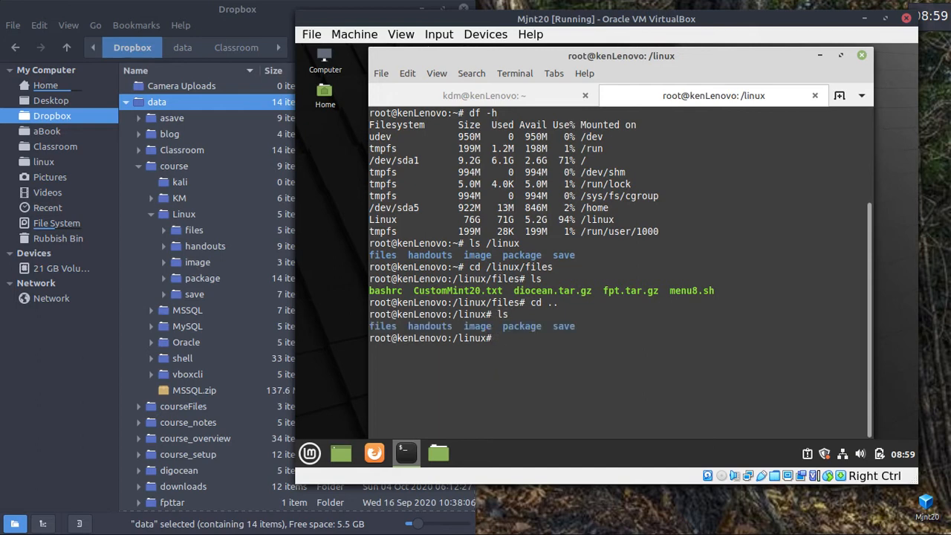
Copy the files and image folders into root's home with cp -r.
type("cp -r files ~")
key("Return")
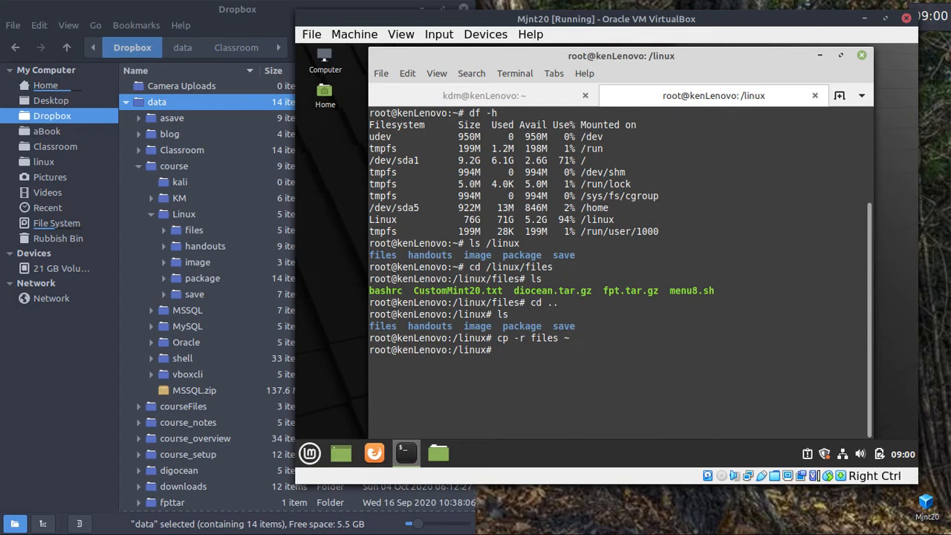
key("Up")
key("Left")
key("Left")
key("BackSpace")
key("BackSpace")
key("BackSpace")
key("BackSpace")
type("image")
key("Return")
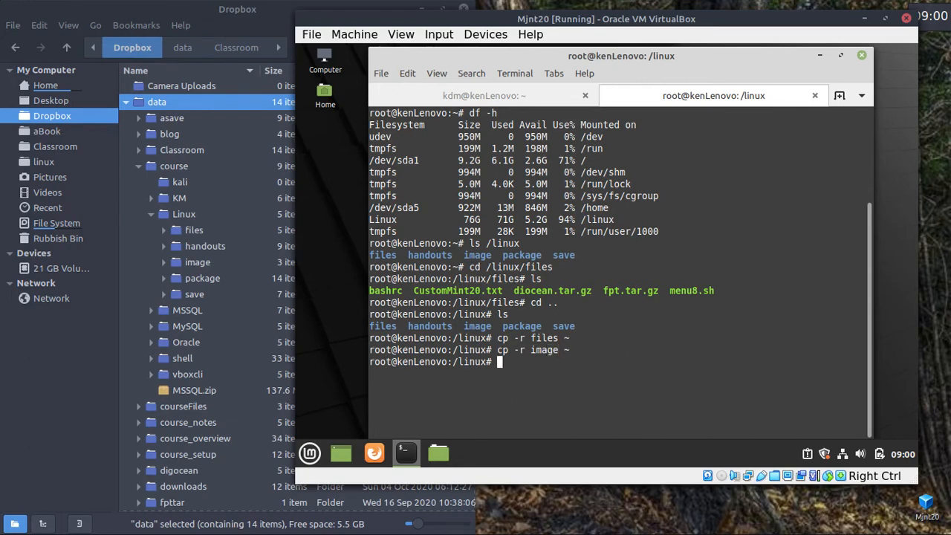
Return home, clear the screen, confirm the copied folders with ls, and minimise the terminal.
type("cd")
key("Return")
type("c")
key("Return")
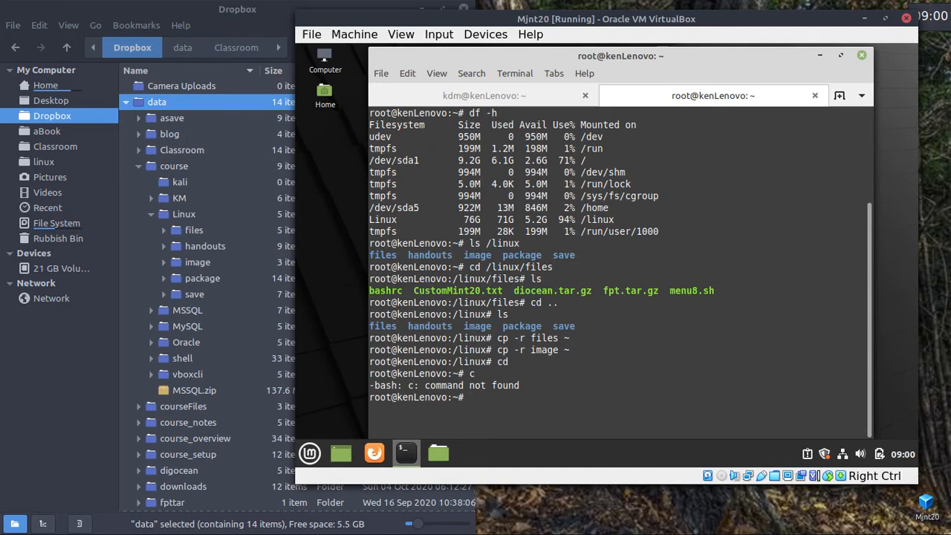
key("ctrl+l")
type("ls")
key("Return")
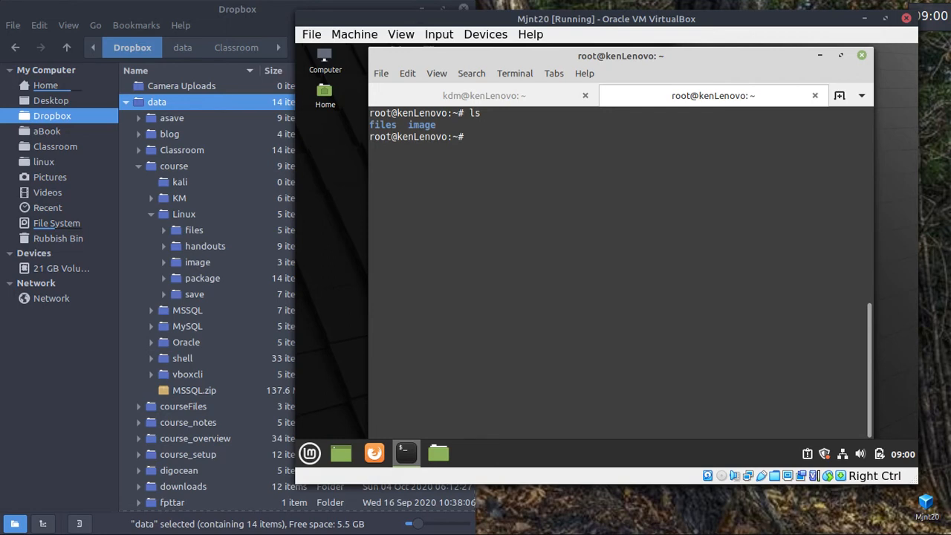
left_click(820, 56)
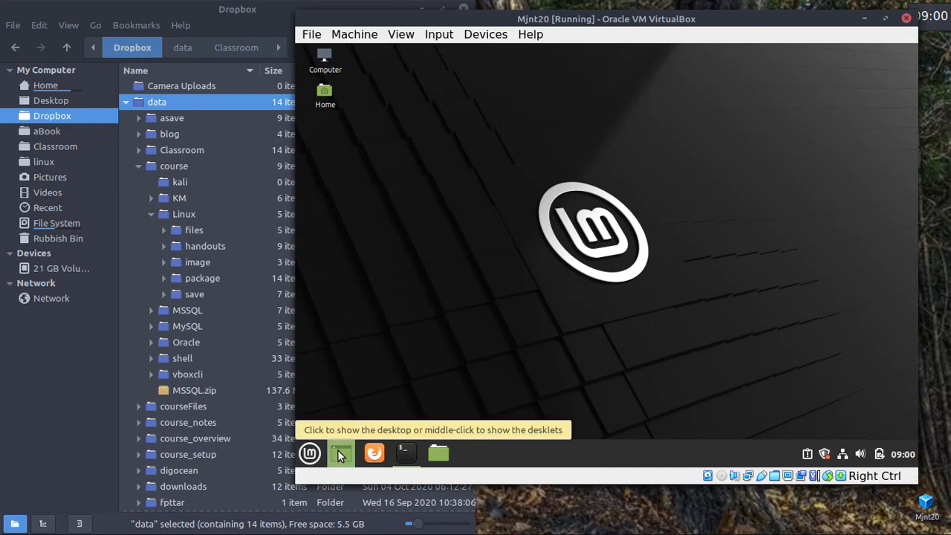
Set the file manager's 'View new folders using' preference to List View.
left_click(436, 452)
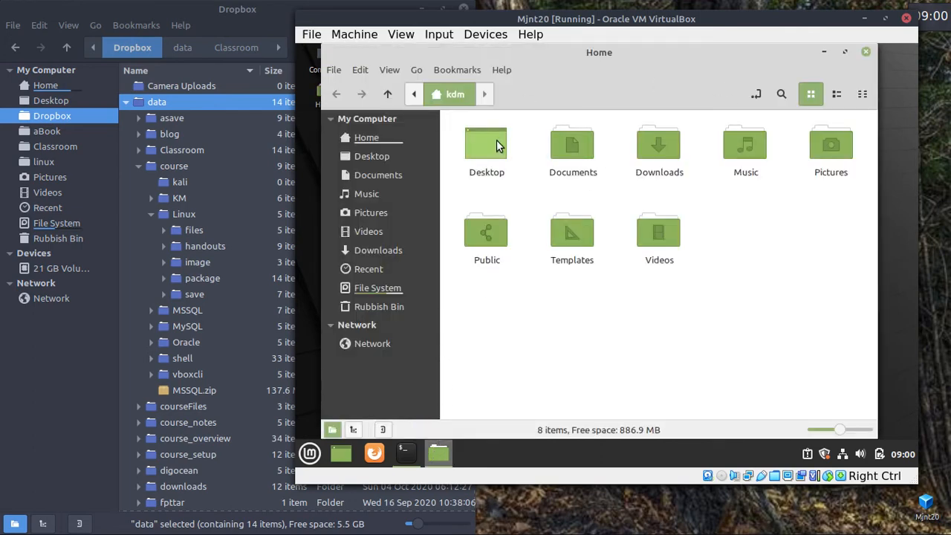
left_click(367, 73)
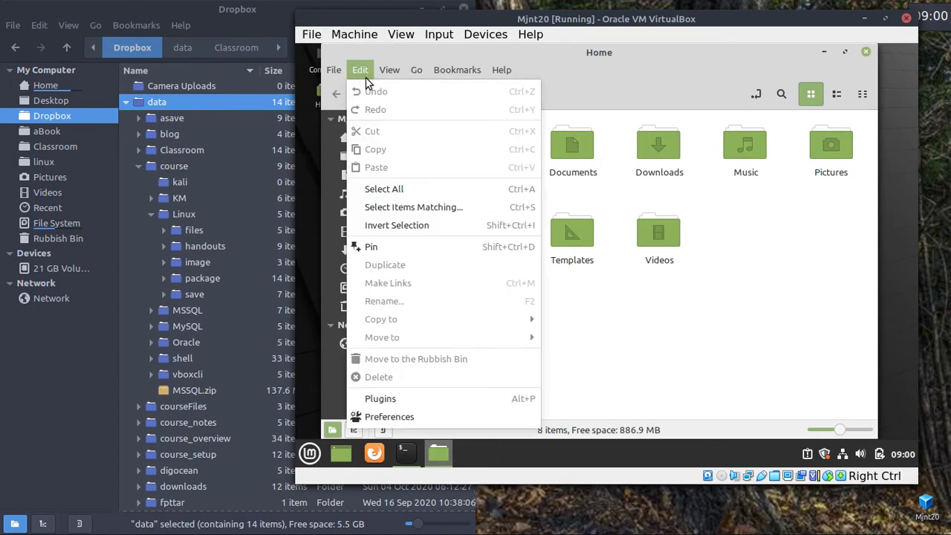
left_click(392, 416)
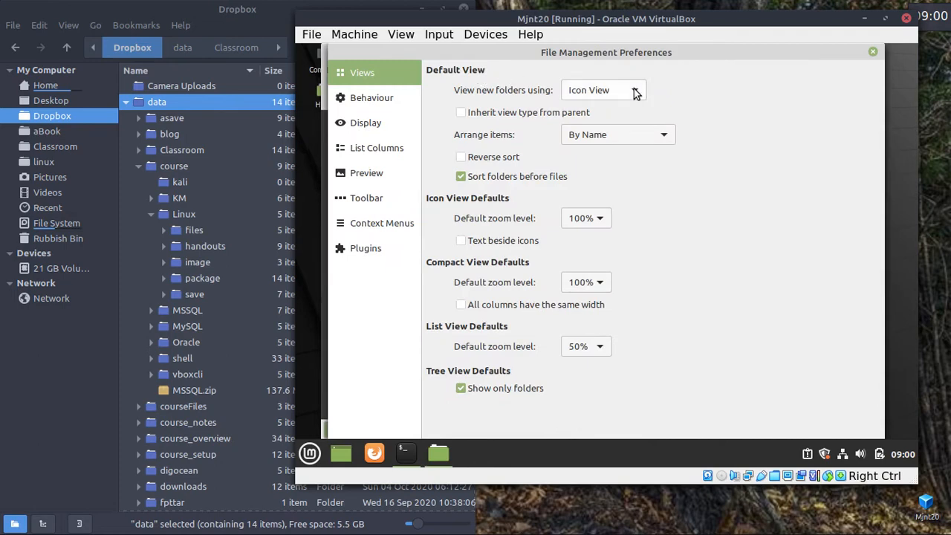
left_click(635, 92)
left_click(587, 112)
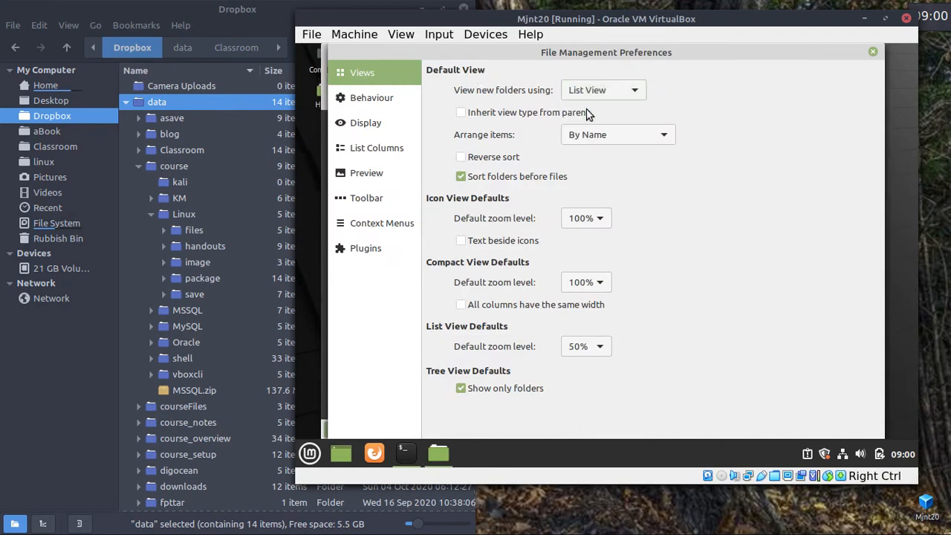
left_click(872, 52)
Reopen Files to check the list view, then close all Home windows.
left_click(868, 53)
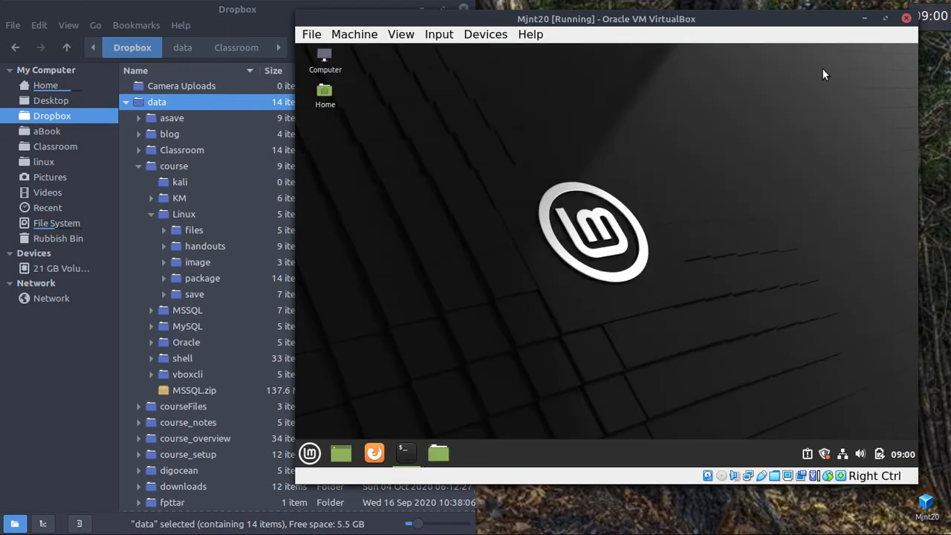
left_click(436, 450)
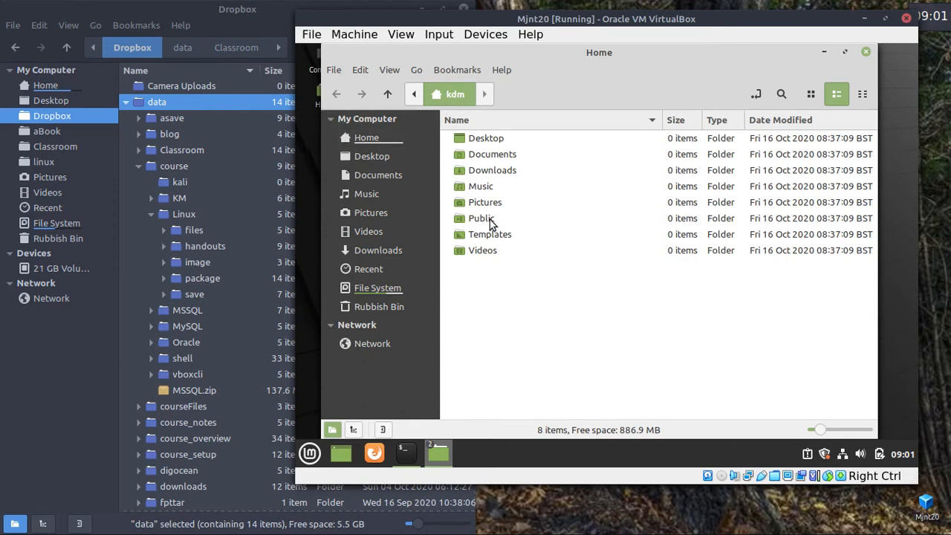
left_click(865, 54)
left_click(865, 54)
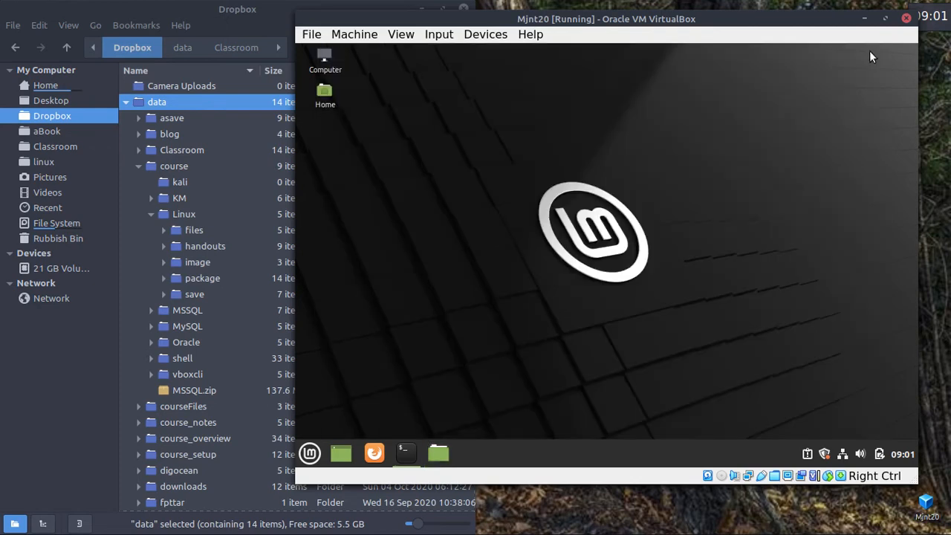
Restore the root terminal, enter the image folder and list its pictures.
left_click(405, 453)
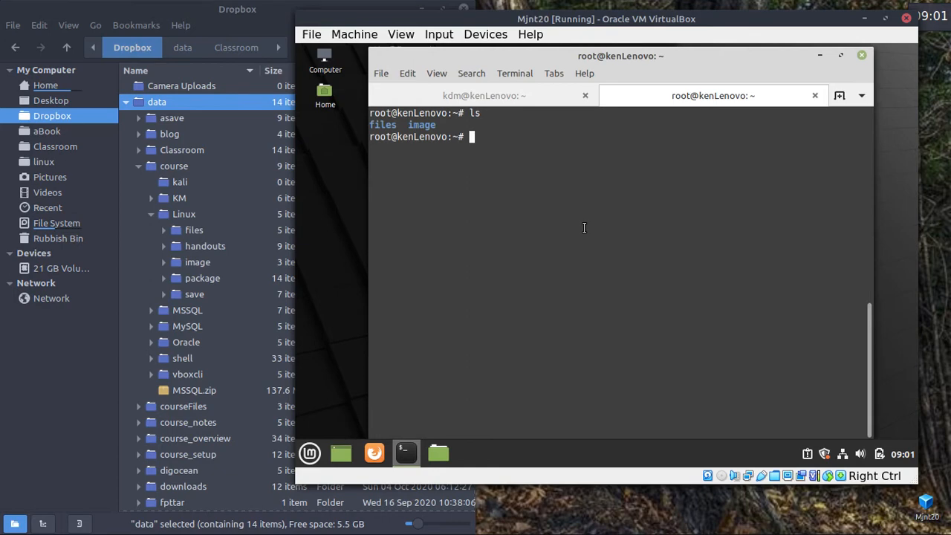
type("cd image")
key("Return")
type("ls")
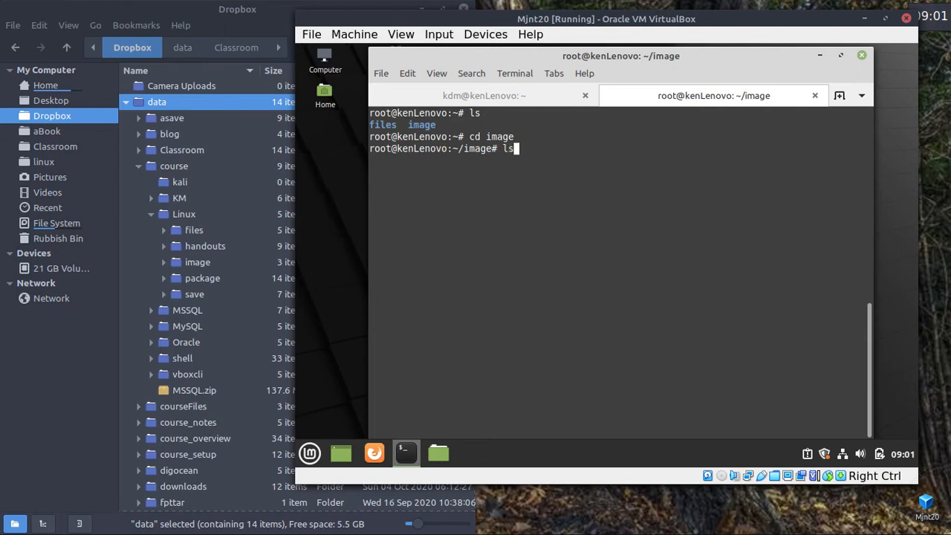
key("Return")
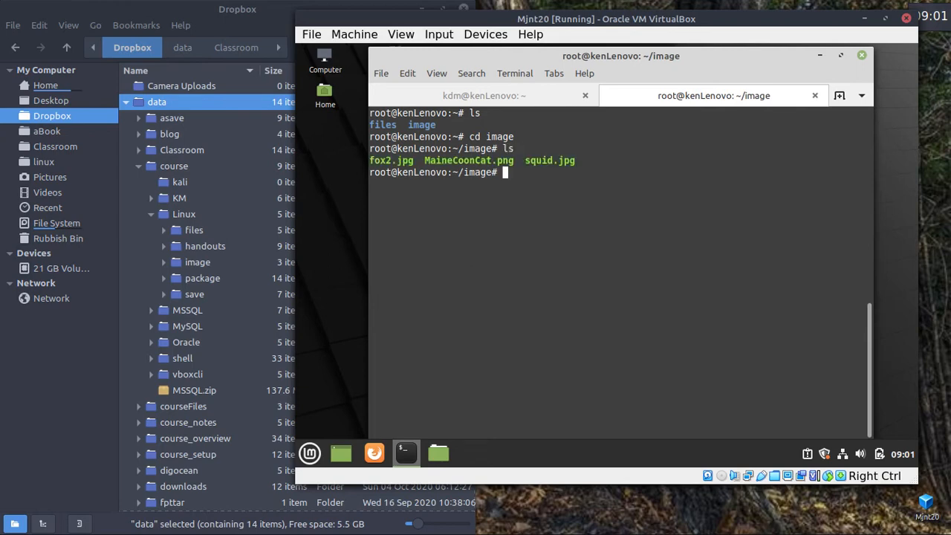
Copy fox2.jpg into /tmp and switch to the ordinary user's terminal tab.
type("cp fox")
key("Tab")
type("/tmp")
key("Return")
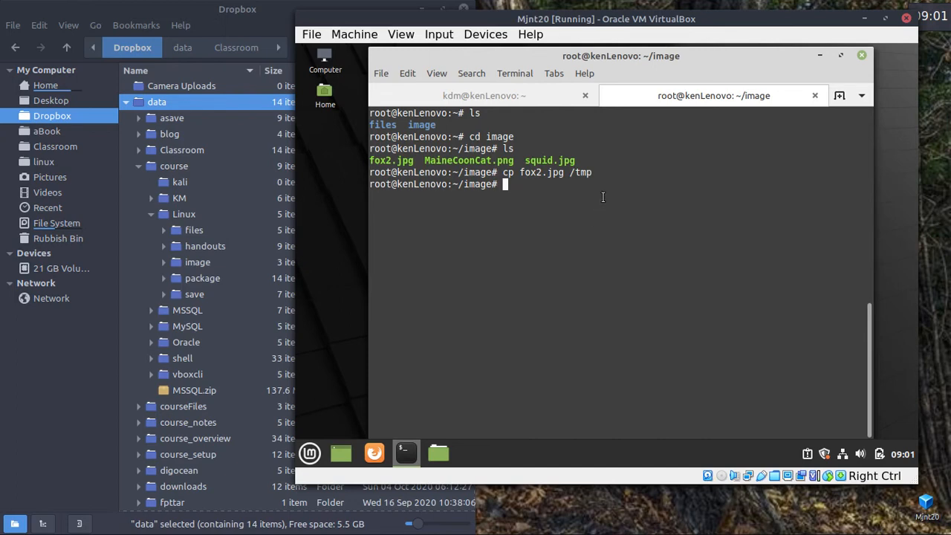
left_click(480, 96)
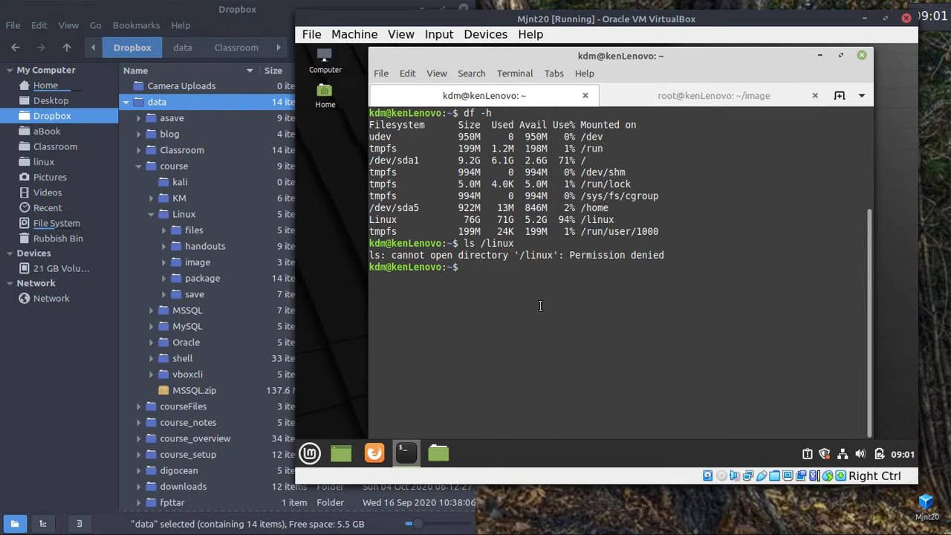
As the ordinary user, run cp /tmp/fox2.jpg . and hit Permission denied, then return to root's tab.
key("ctrl+l")
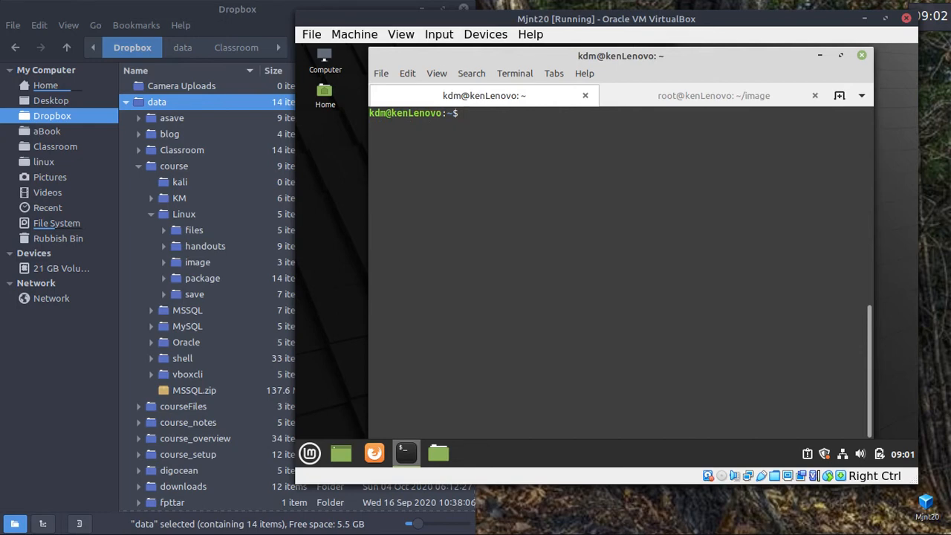
type("cp /tmp/fox")
key("Tab")
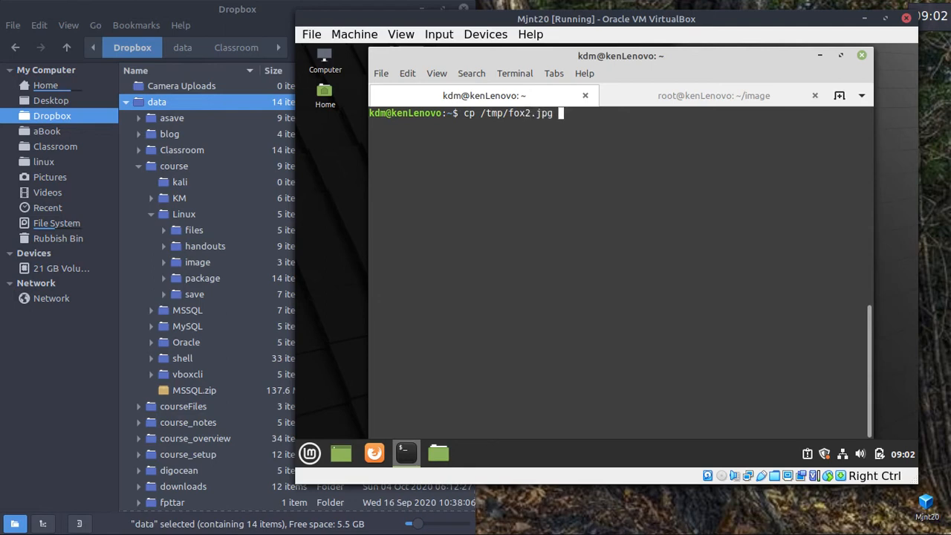
type(".")
key("Return")
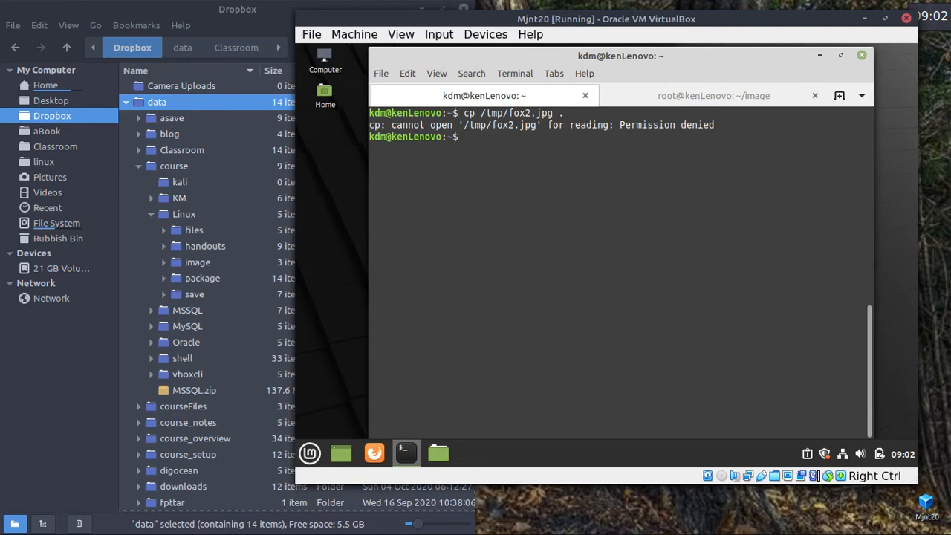
left_click(237, 333)
type("r")
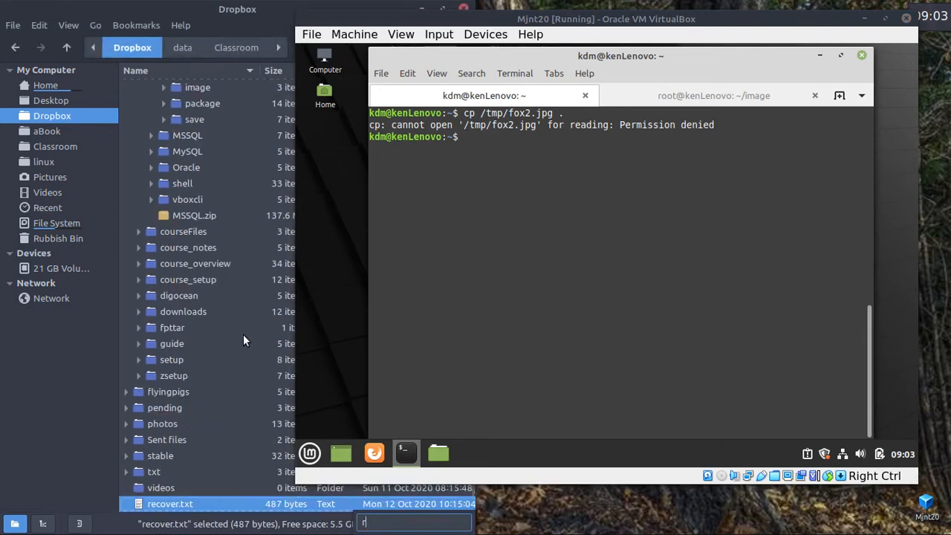
left_click(414, 337)
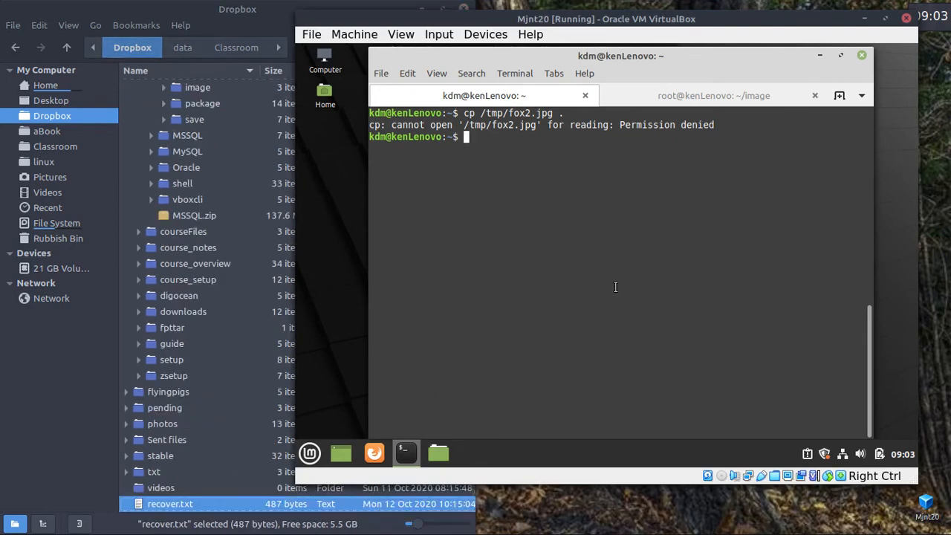
left_click(744, 90)
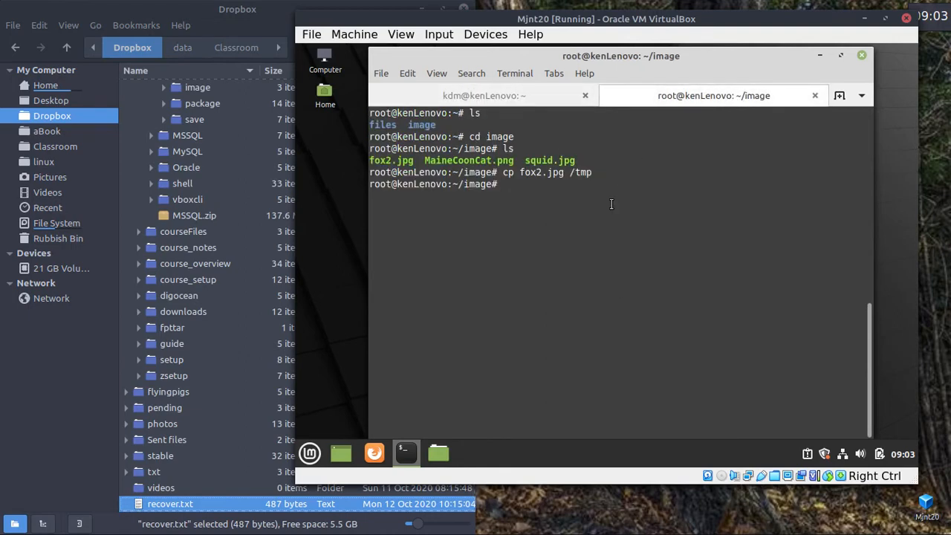
Run chmod 644 on /tmp/fox2.jpg as root, then rerun the user's copy into home.
type("chmod 644 /tmp/fo")
key("Tab")
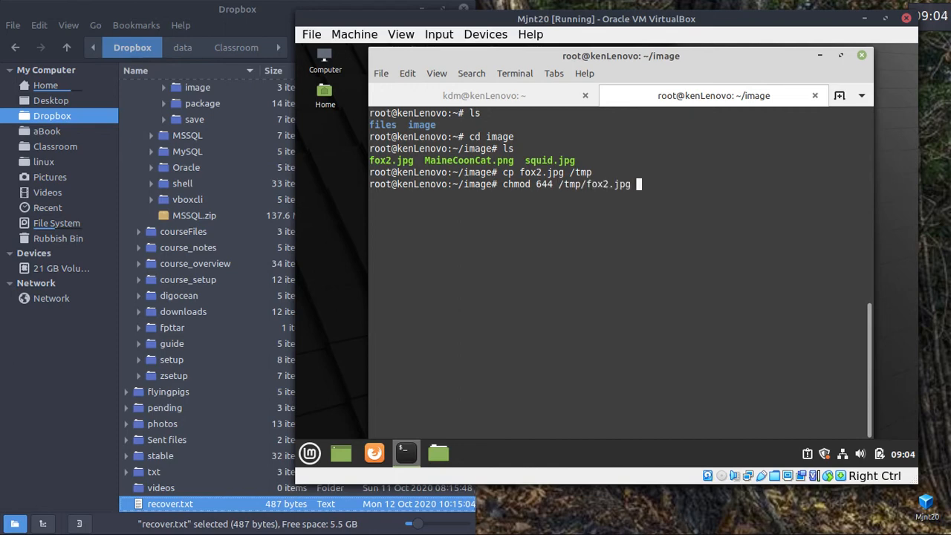
key("Return")
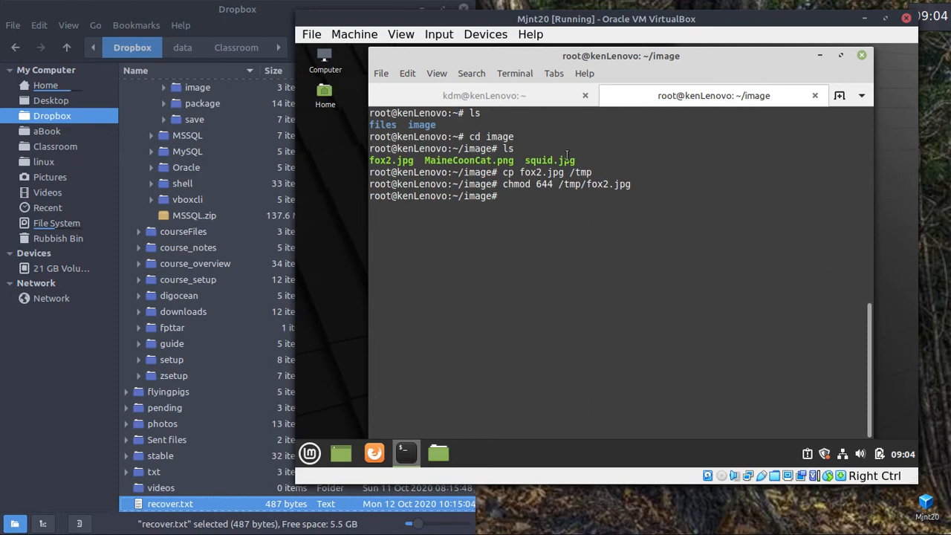
left_click(481, 95)
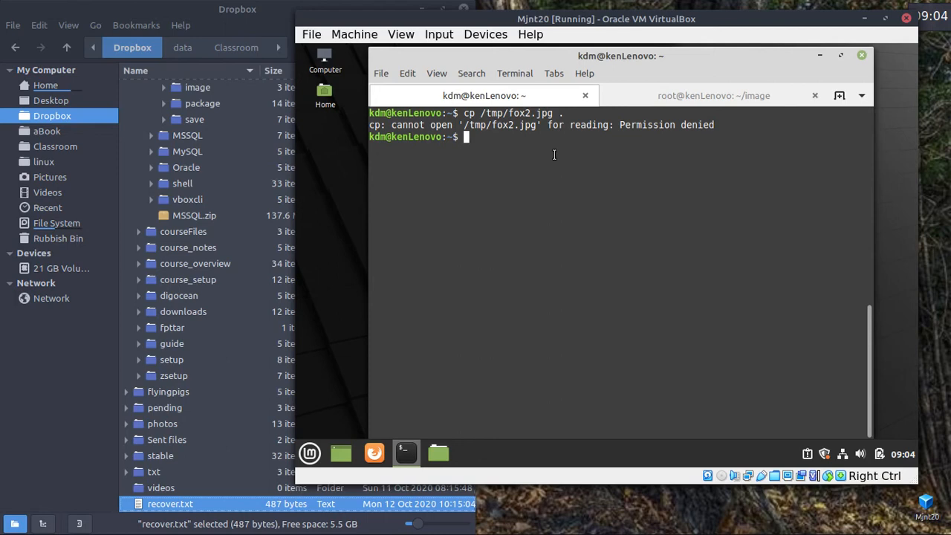
key("Up")
key("Return")
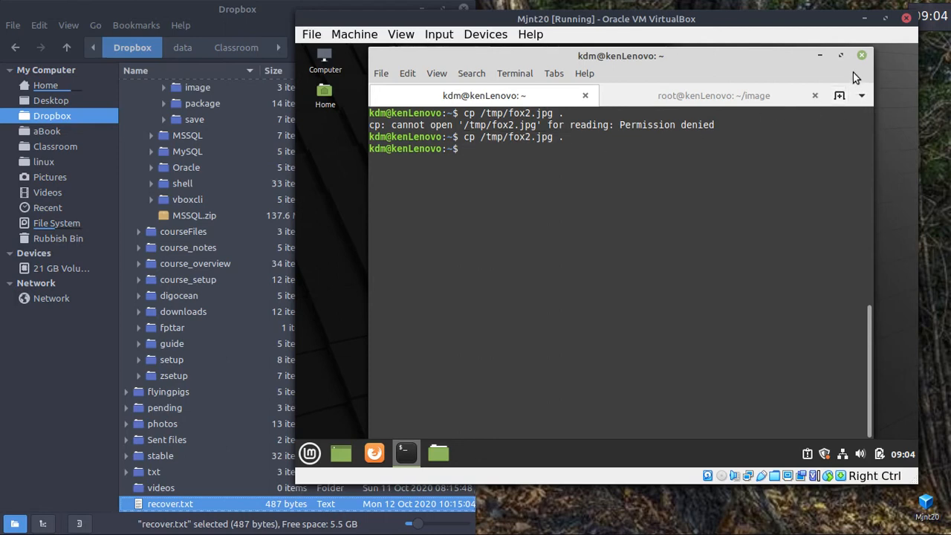
Set fox2.jpg from the Home folder as the desktop wallpaper and close the file manager.
left_click(820, 55)
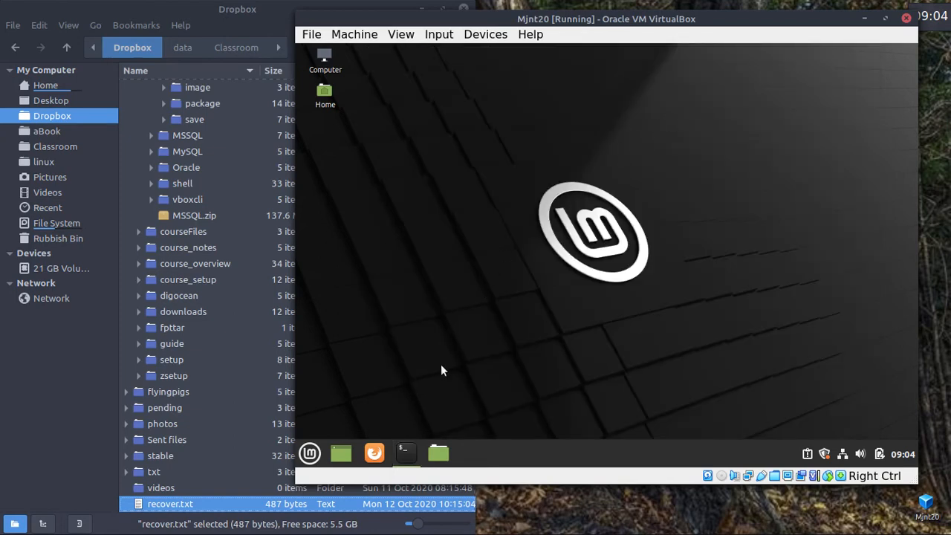
left_click(437, 454)
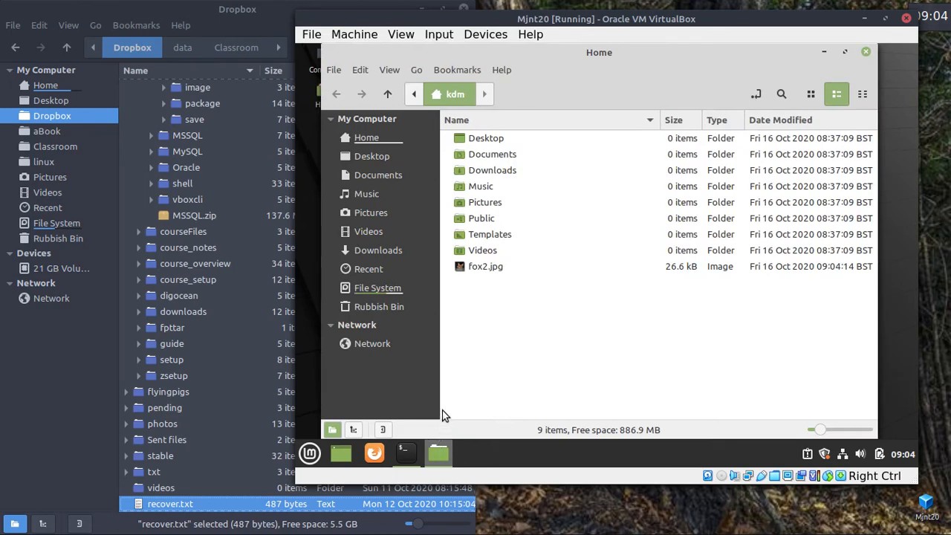
left_click(489, 266)
right_click(489, 265)
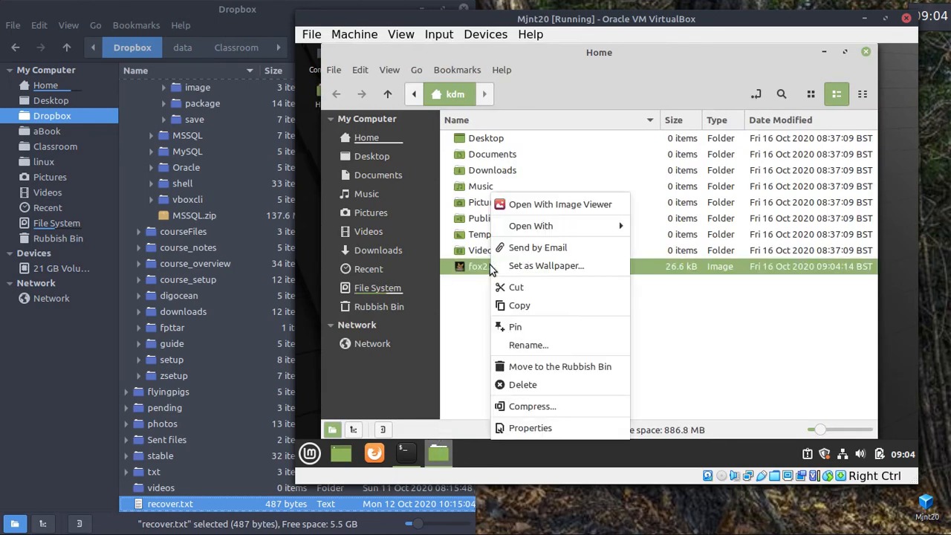
left_click(536, 265)
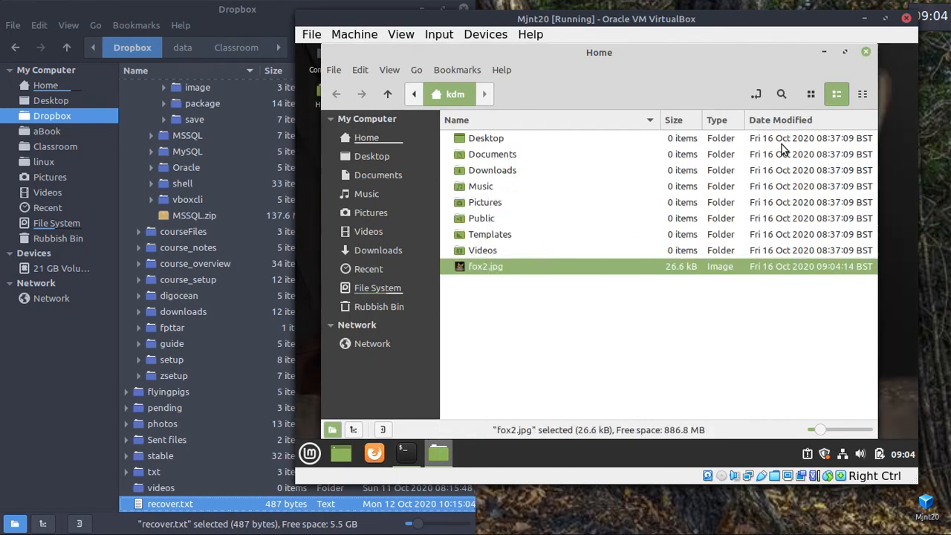
left_click(865, 51)
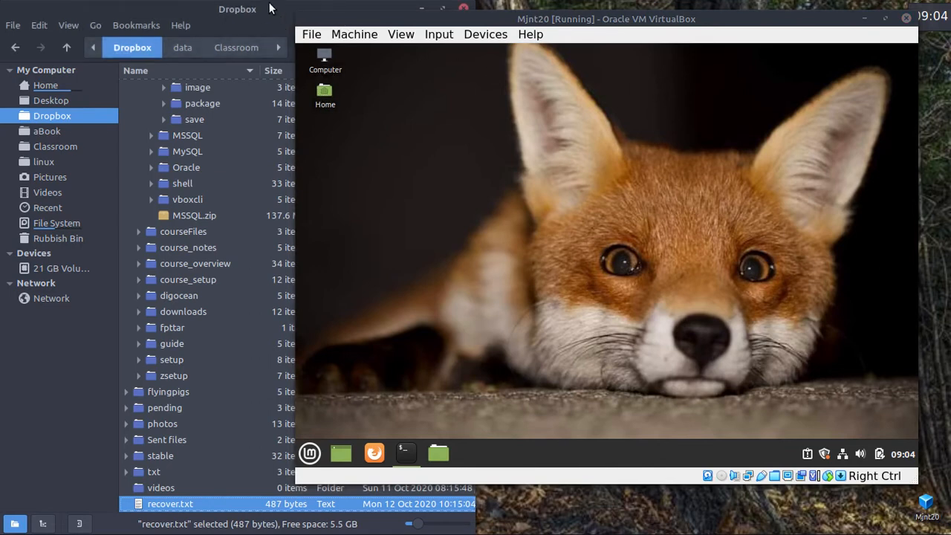
Shift the VM window right and switch to the A4_InstallConfigMint.pdf notes in Document Viewer.
left_click_drag(430, 21, 462, 21)
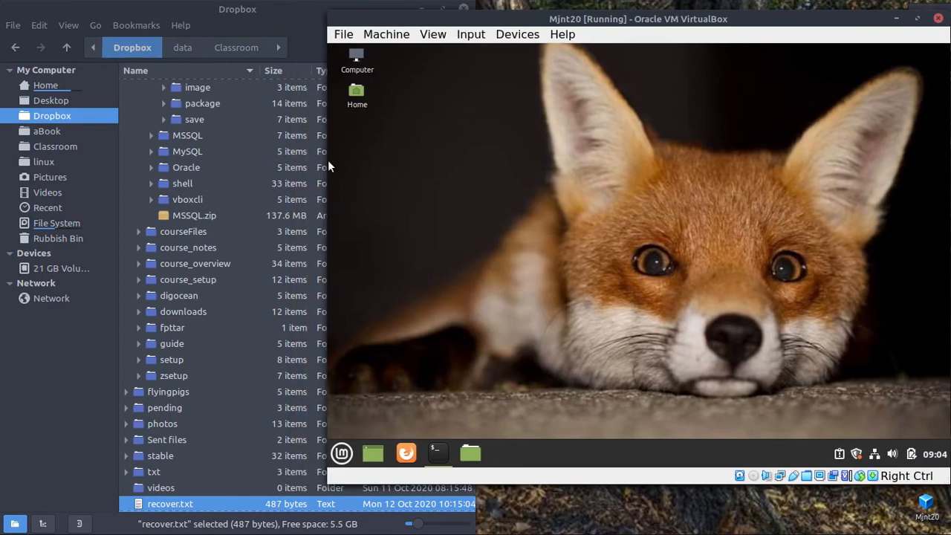
left_click_drag(327, 170, 407, 168)
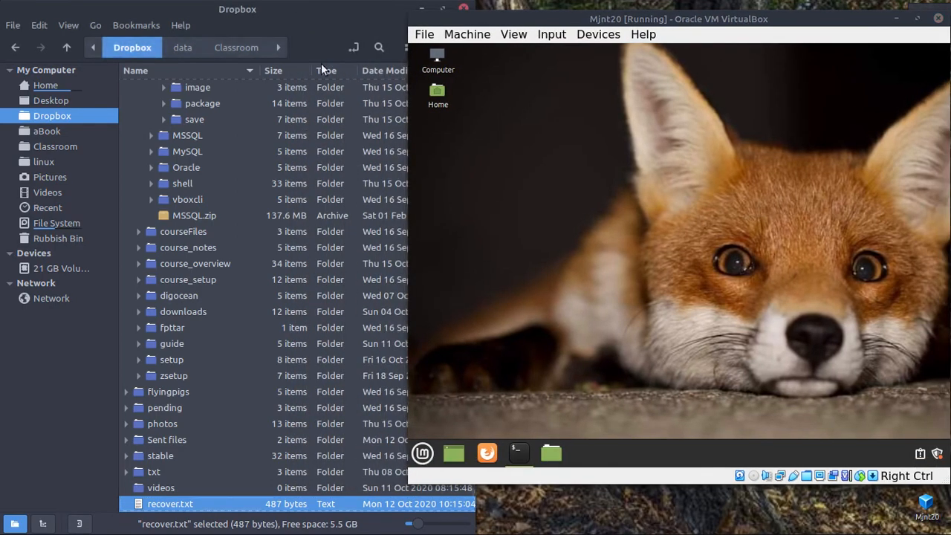
left_click(272, 13)
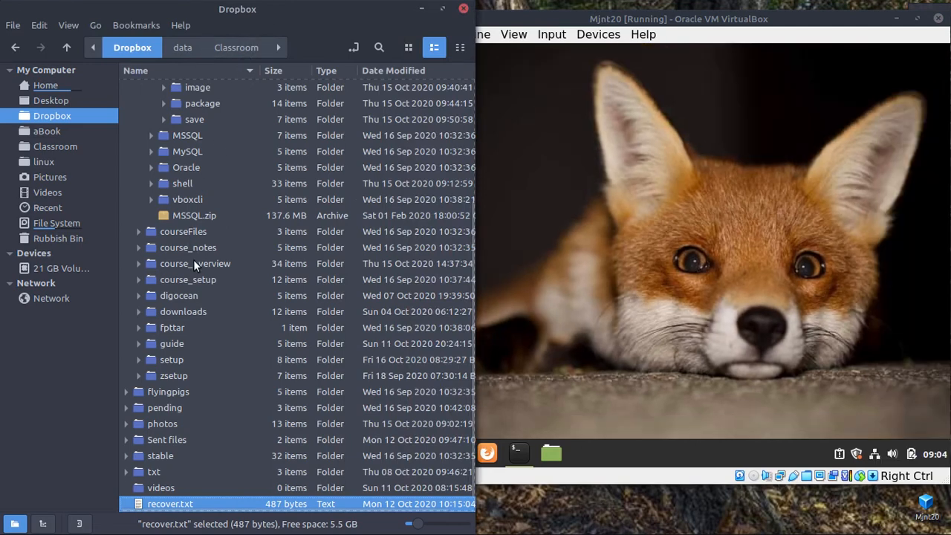
key("alt+Tab")
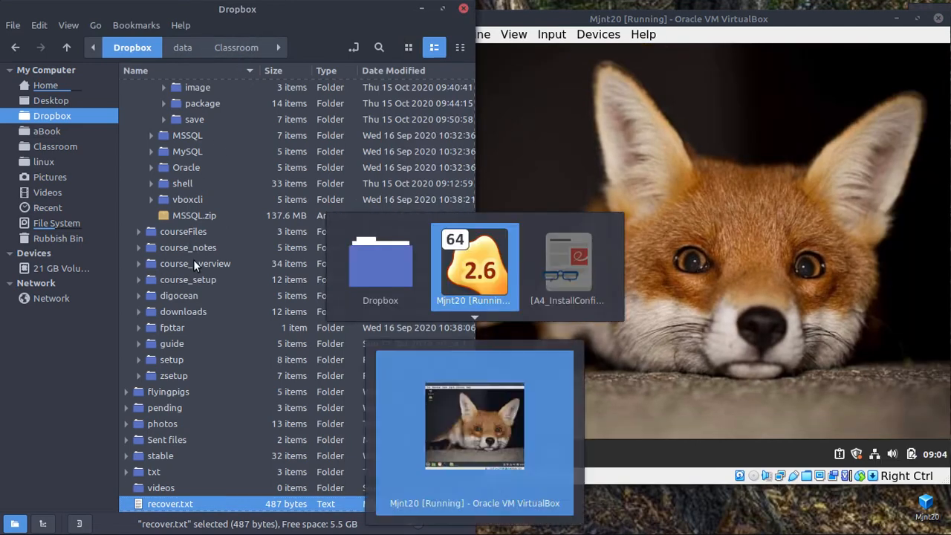
key("alt+Tab")
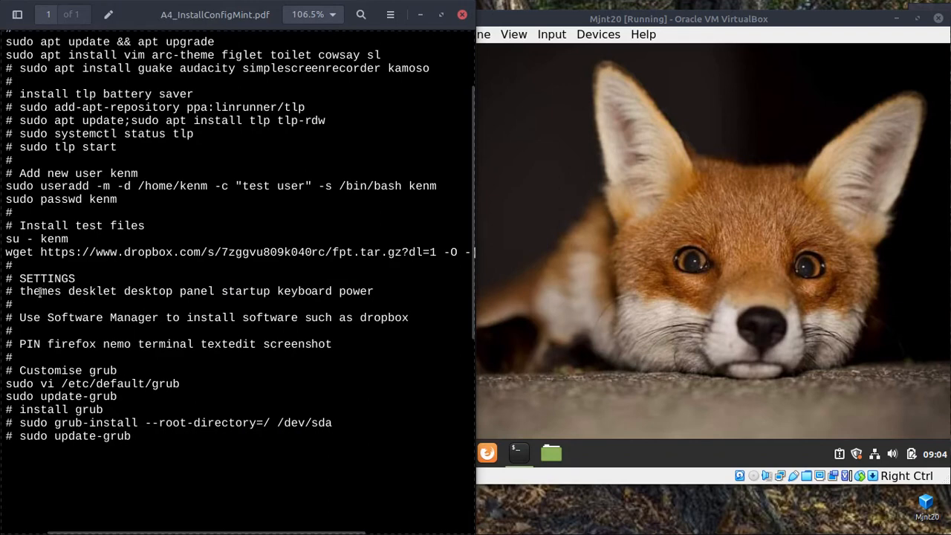
Open the Themes page of the Mint guest's System Settings from the panel menu.
left_click(525, 187)
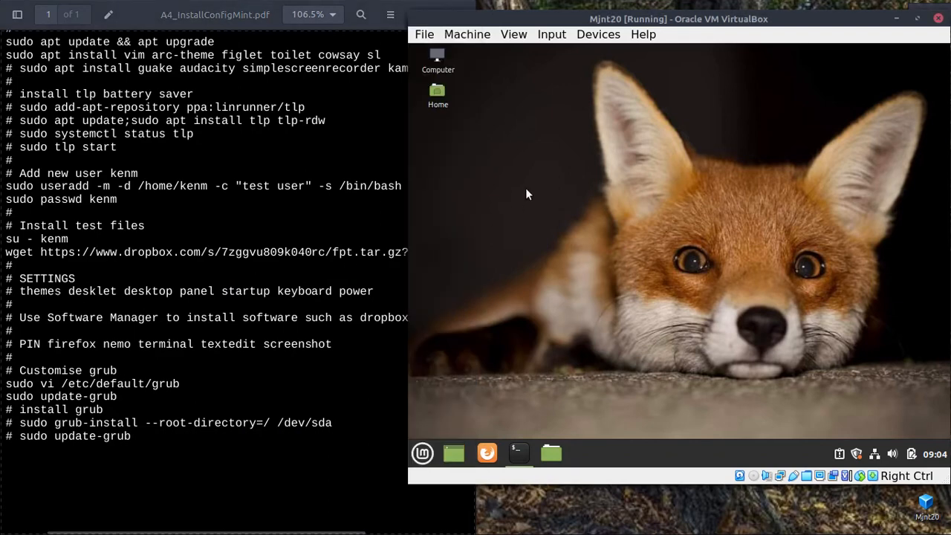
right_click(650, 449)
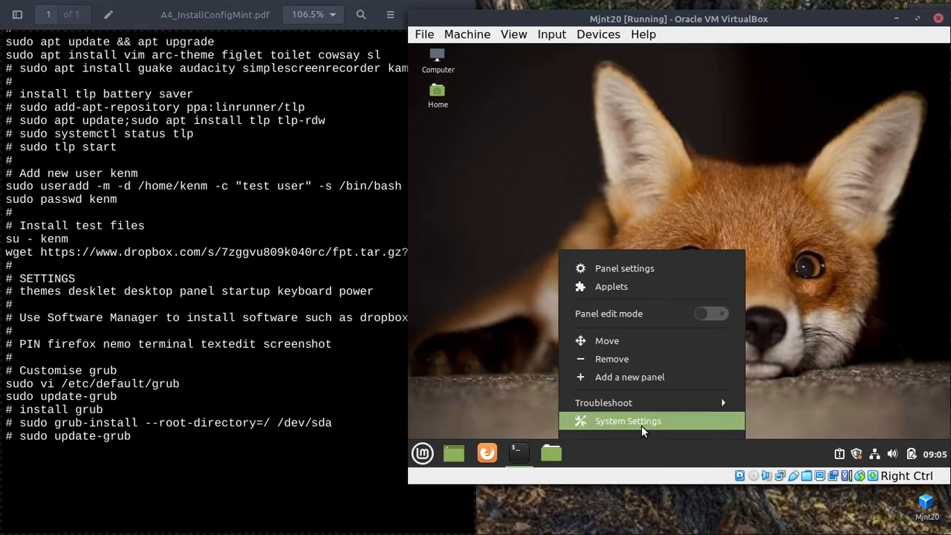
left_click(641, 425)
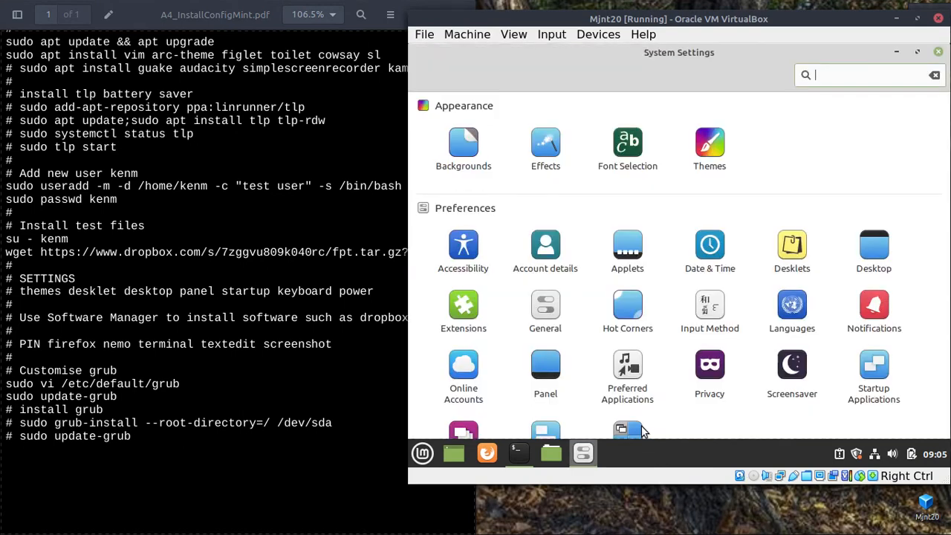
left_click(709, 145)
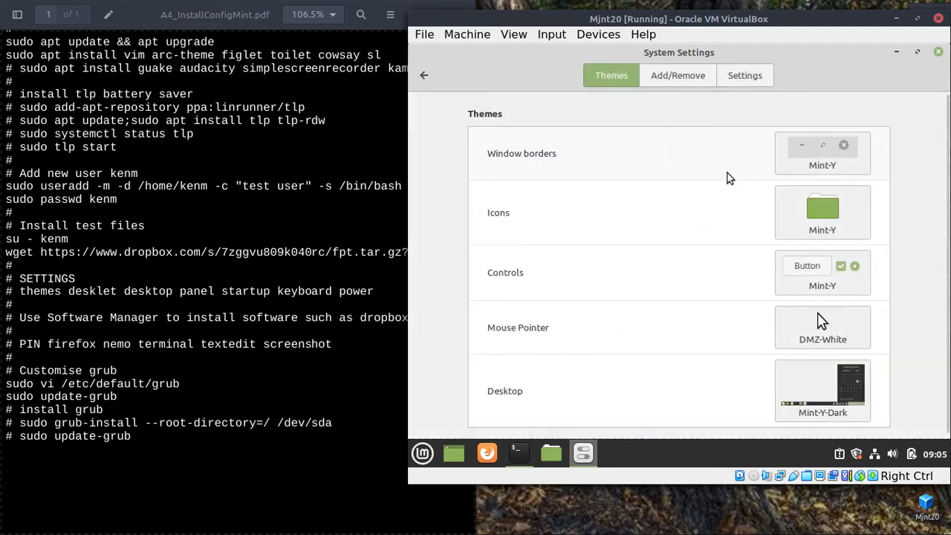
Set window borders, controls and desktop to Arc-Dark and icons to Mint-Y-Blue.
left_click(836, 154)
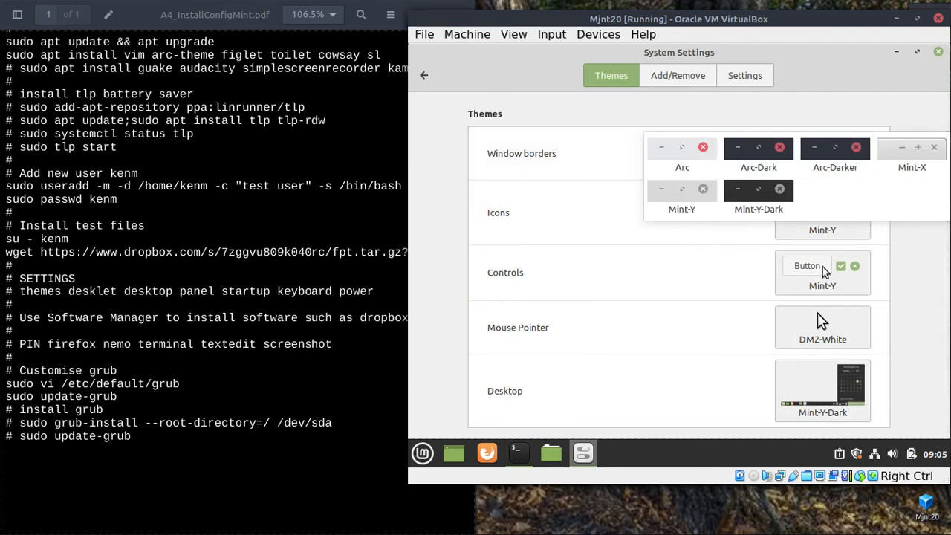
left_click(762, 156)
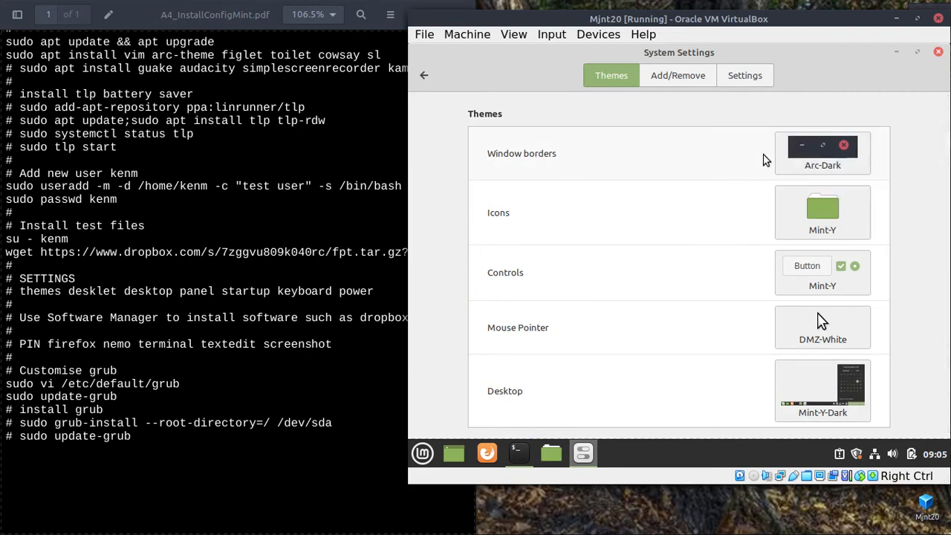
left_click(860, 223)
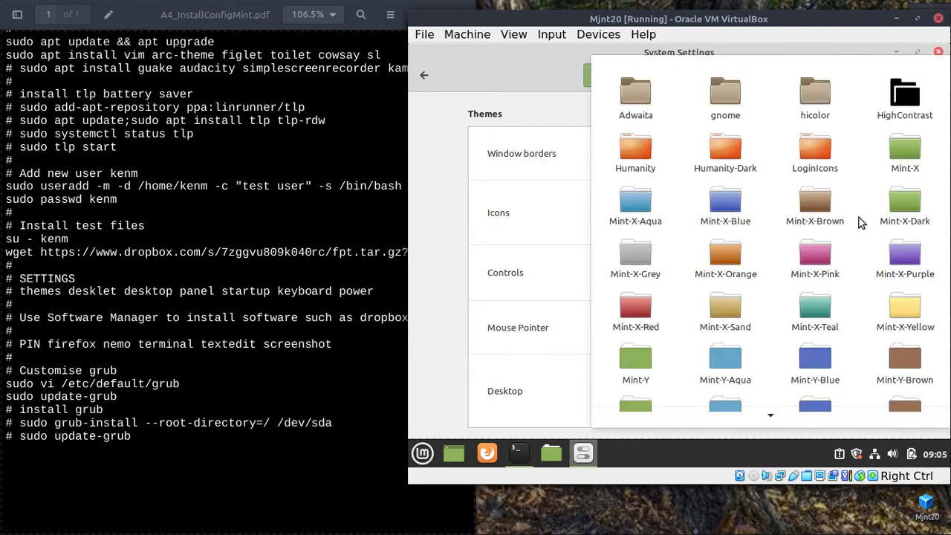
left_click(811, 362)
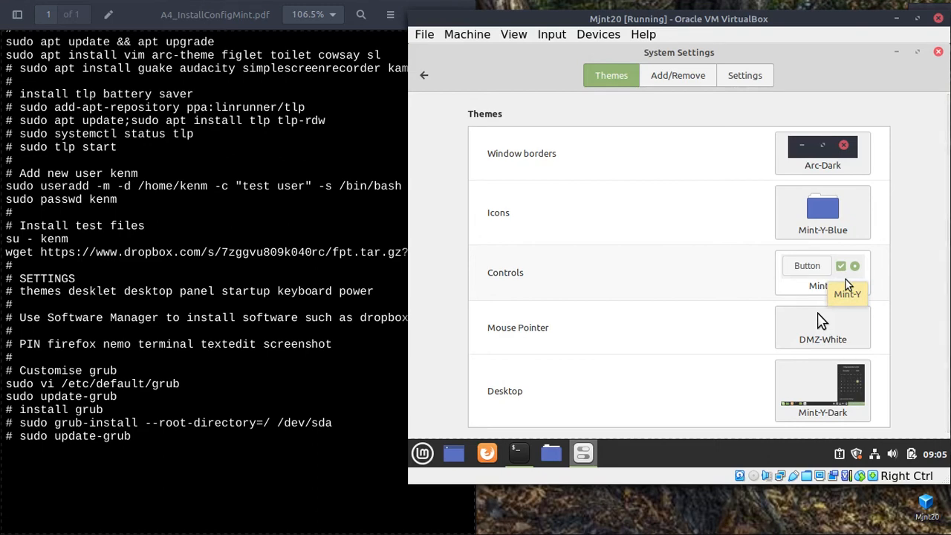
left_click(843, 275)
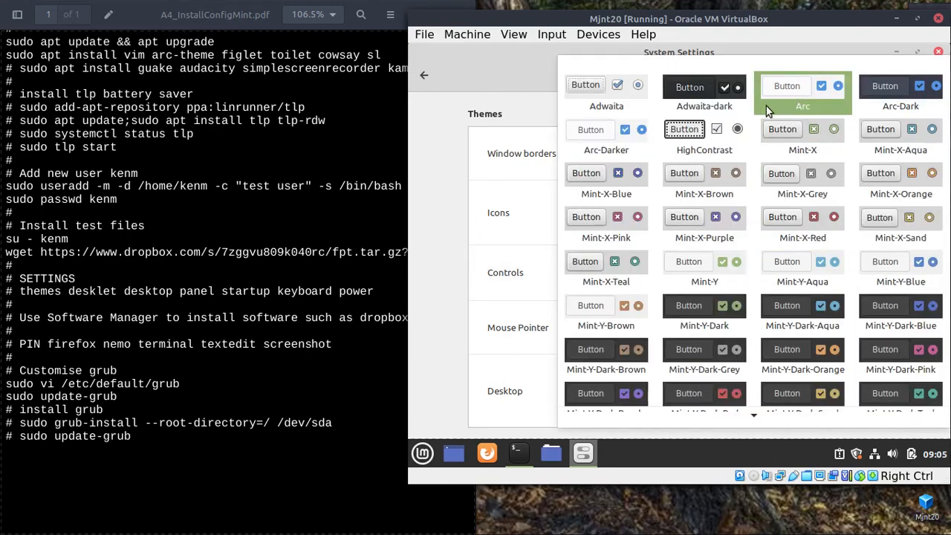
left_click(893, 87)
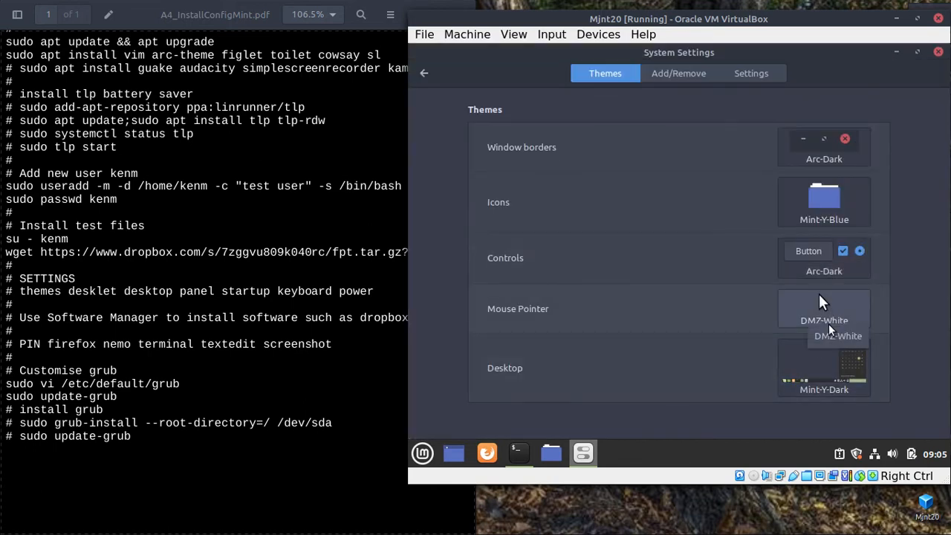
left_click(815, 365)
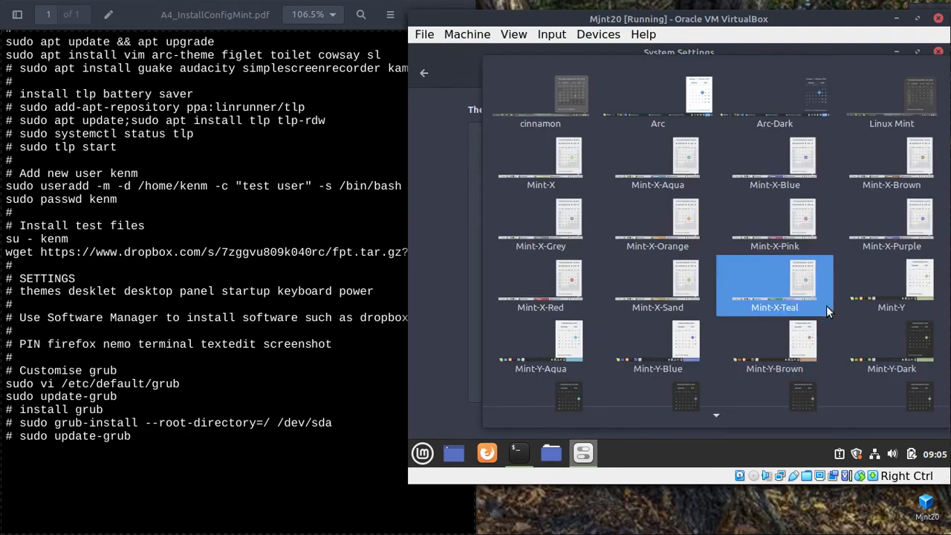
left_click(791, 105)
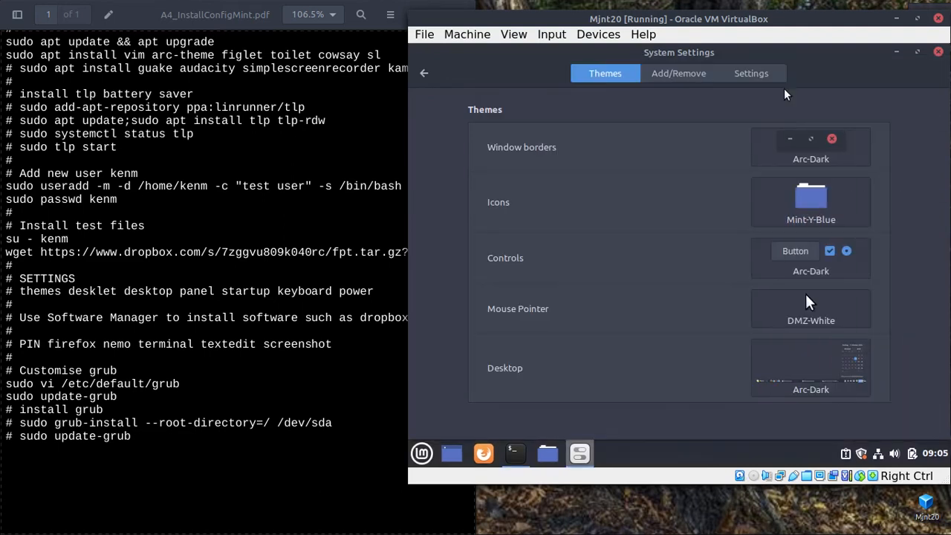
Check the new look in the Home folder, then restore and reposition the VM window.
left_click(897, 53)
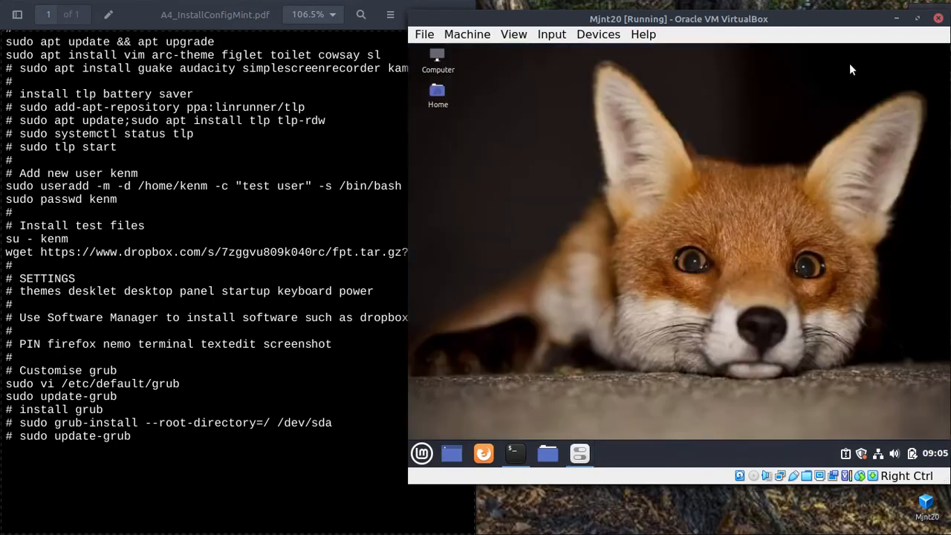
left_click(548, 453)
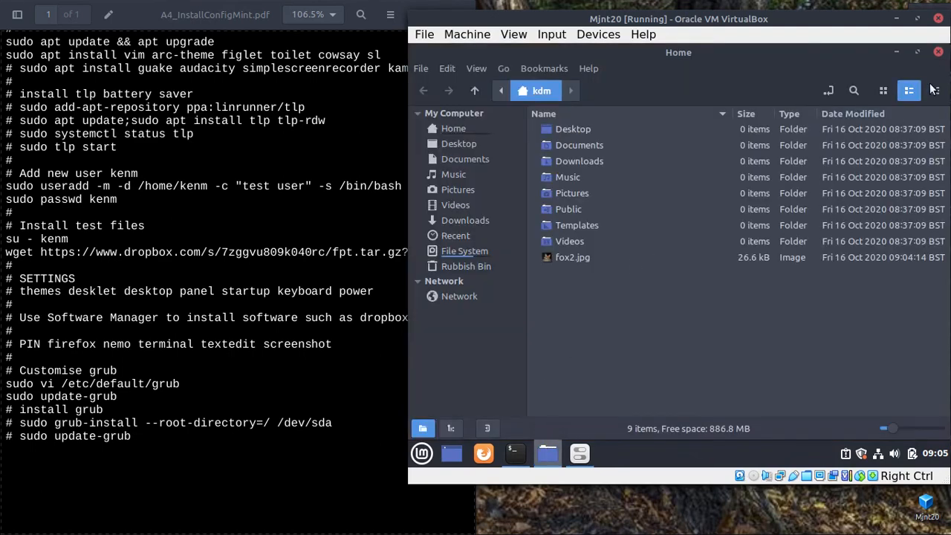
left_click(938, 52)
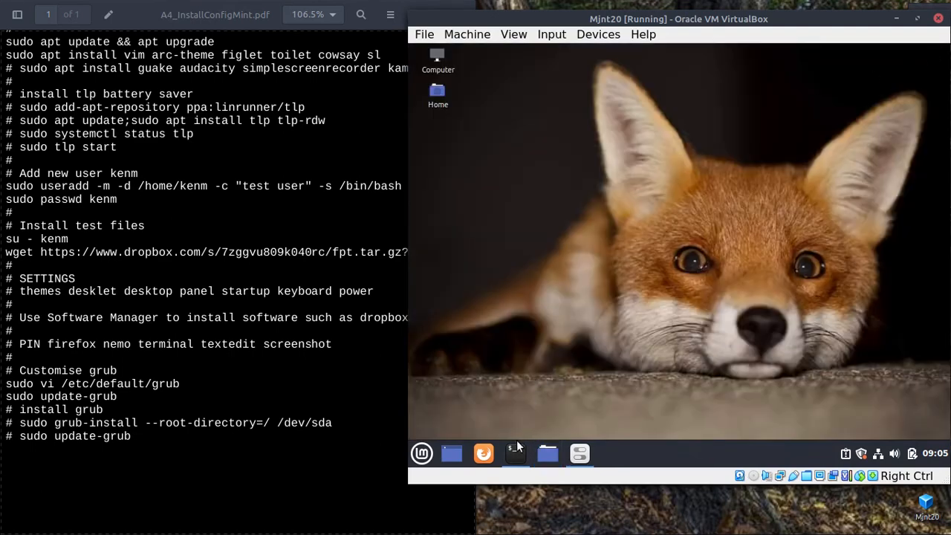
left_click(582, 450)
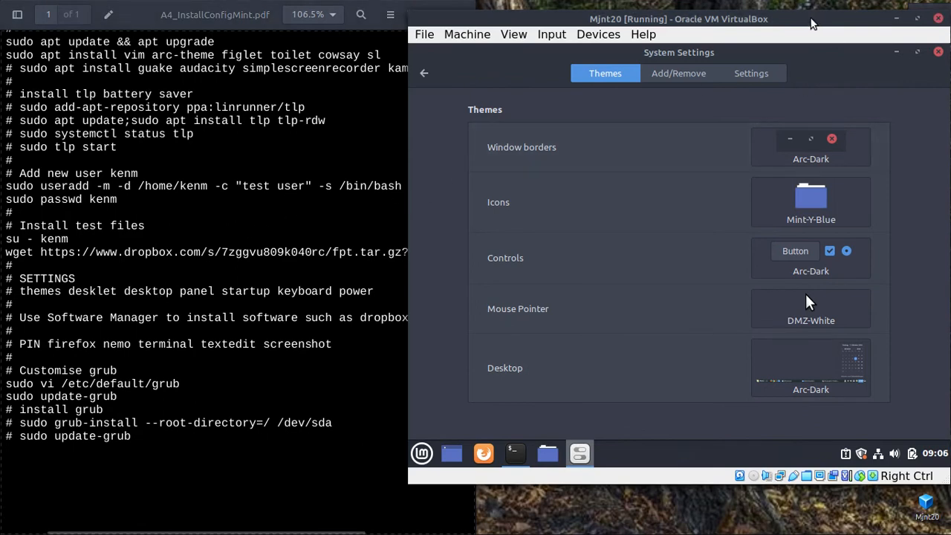
left_click_drag(810, 19, 778, 47)
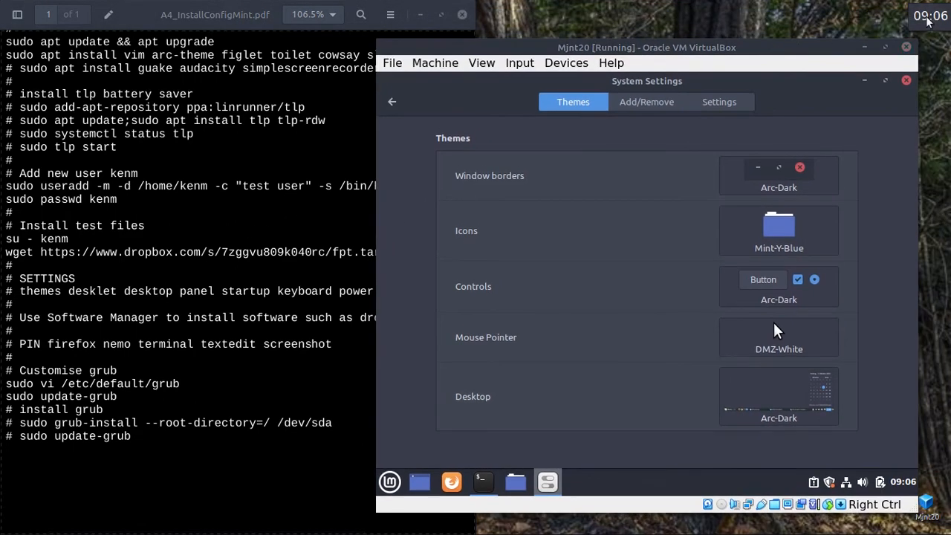
left_click_drag(692, 52, 694, 33)
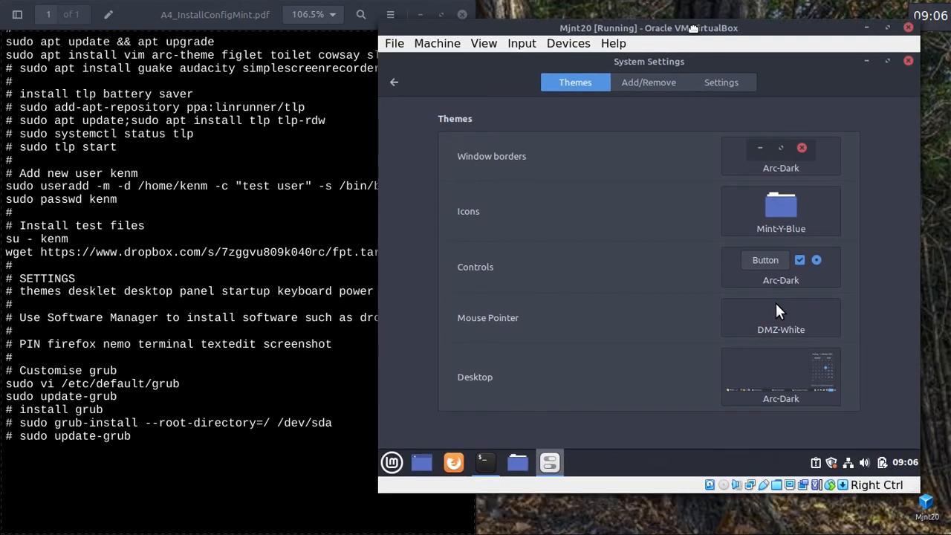
Add the Clock desklet to the desktop from the installed desklets list.
left_click(395, 83)
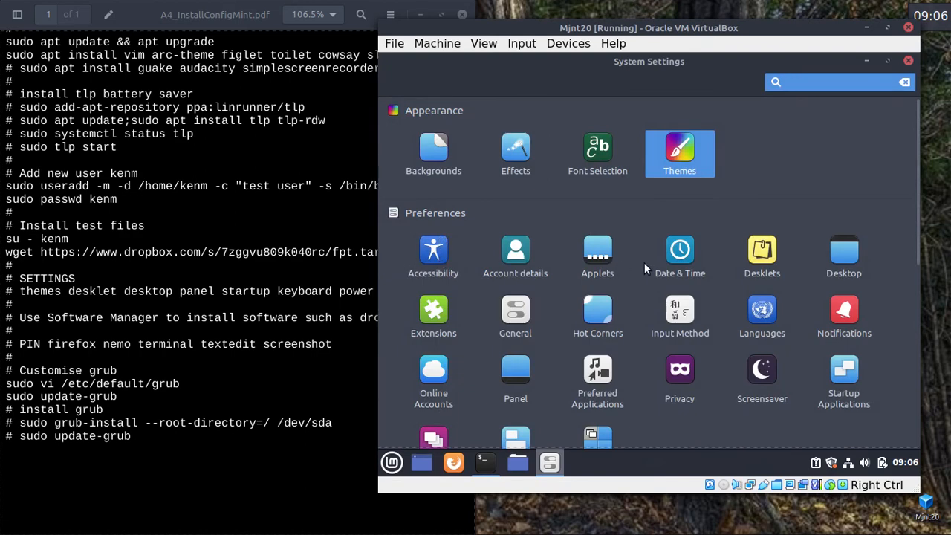
left_click(766, 250)
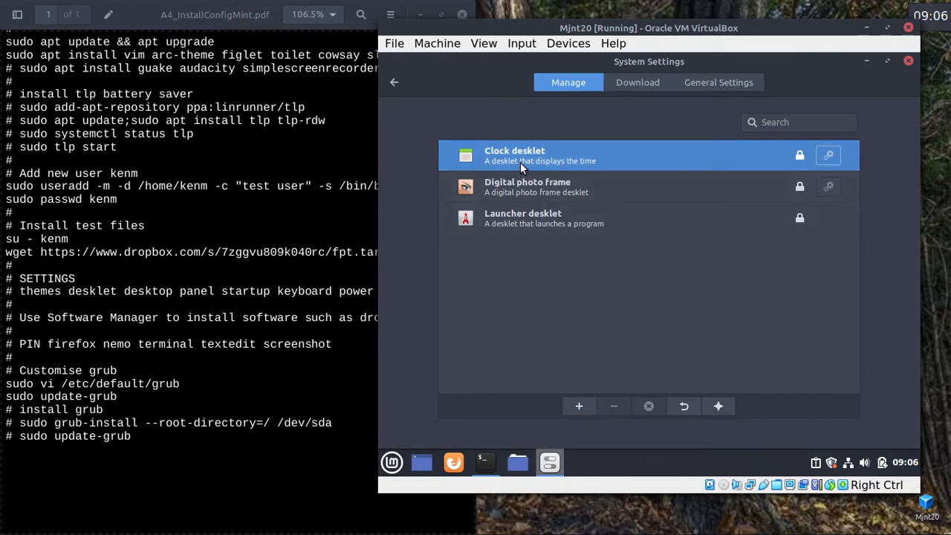
left_click(654, 82)
left_click(695, 78)
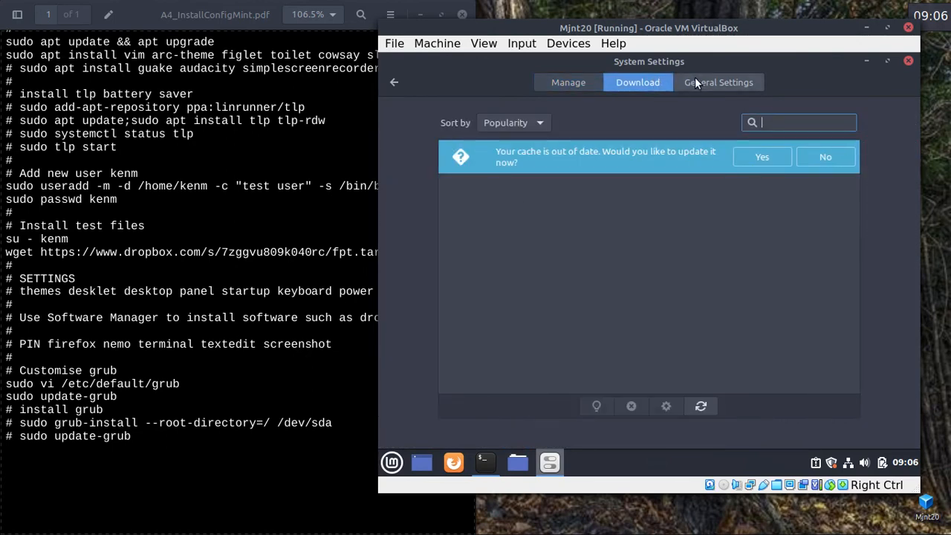
left_click(565, 82)
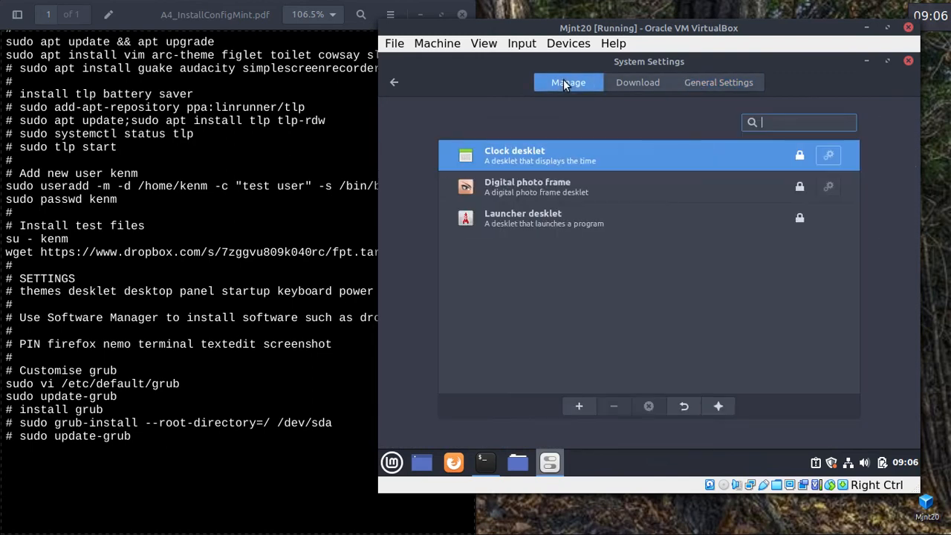
left_click(579, 406)
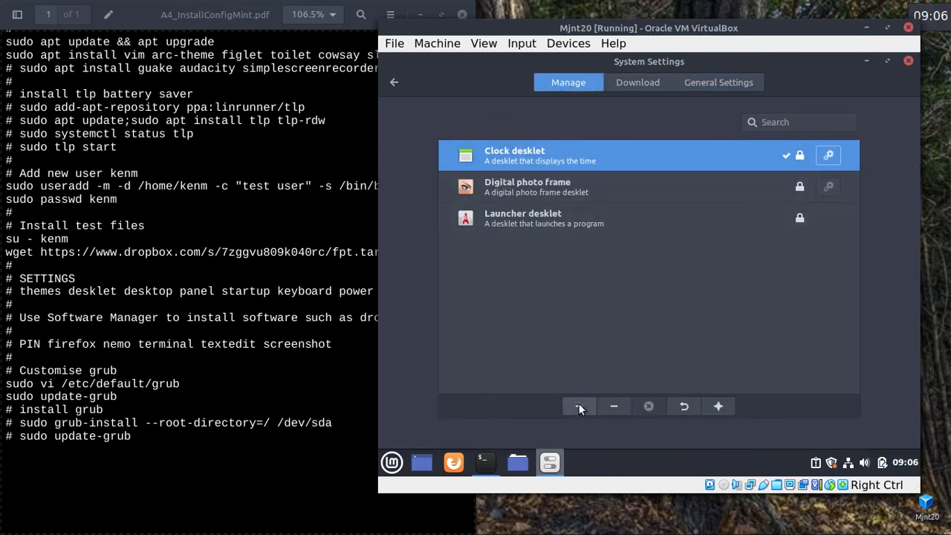
Cut the clock's font size from 50 to 13 and move it to the top-right corner.
left_click(865, 61)
left_click_drag(527, 153, 768, 104)
right_click(768, 104)
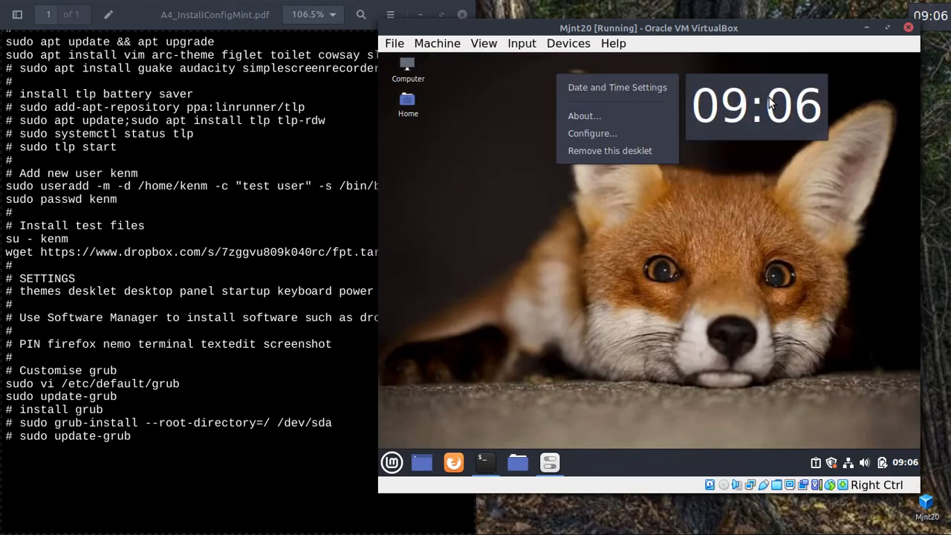
left_click(591, 133)
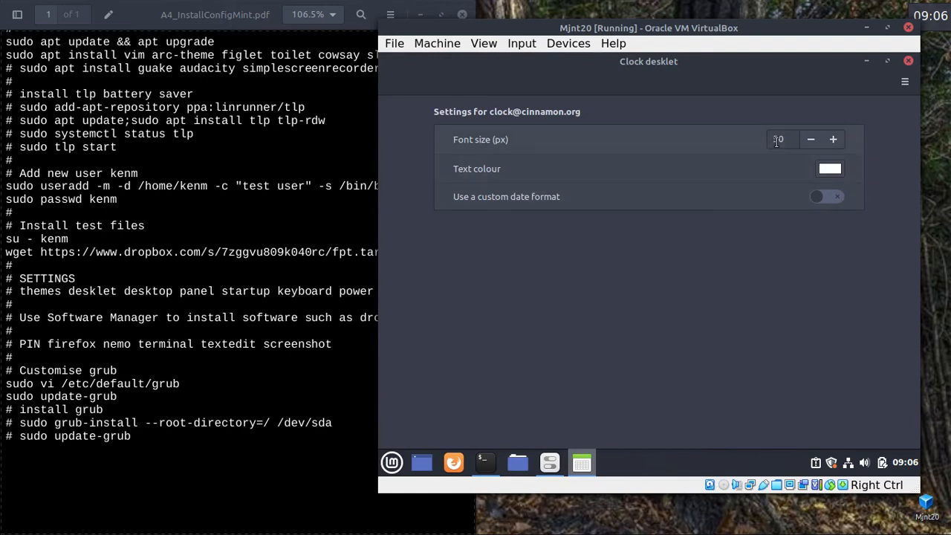
double_click(777, 141)
type("13")
left_click(866, 59)
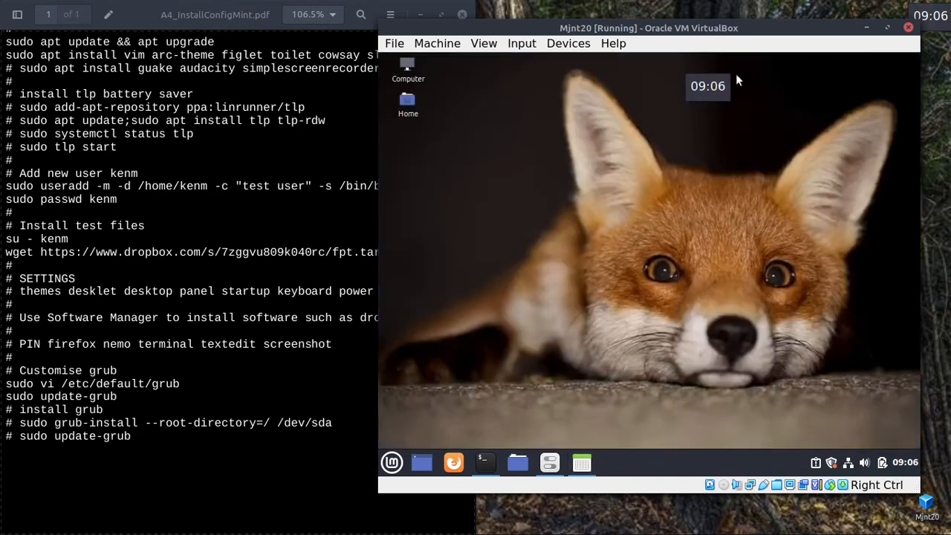
left_click_drag(725, 89, 912, 71)
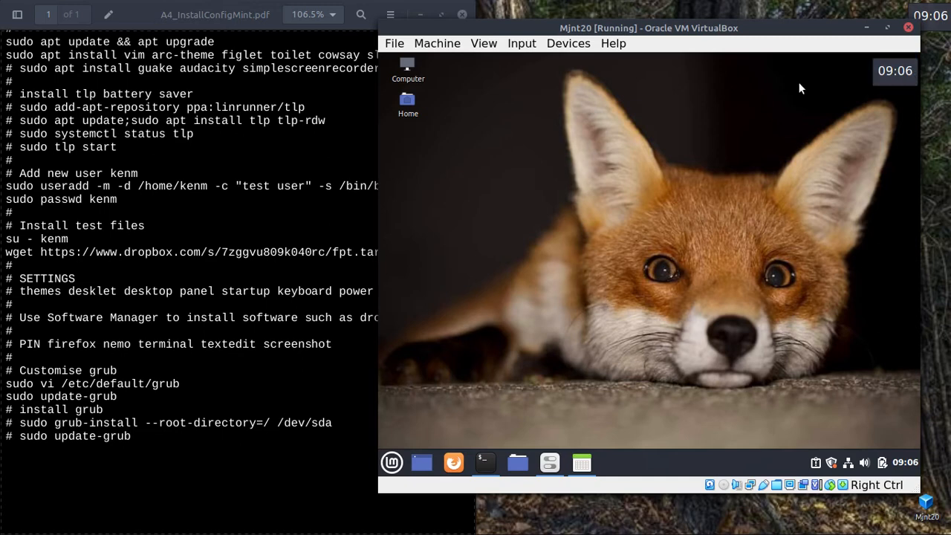
Close the clock desklet settings and return to the System Settings overview.
left_click(579, 464)
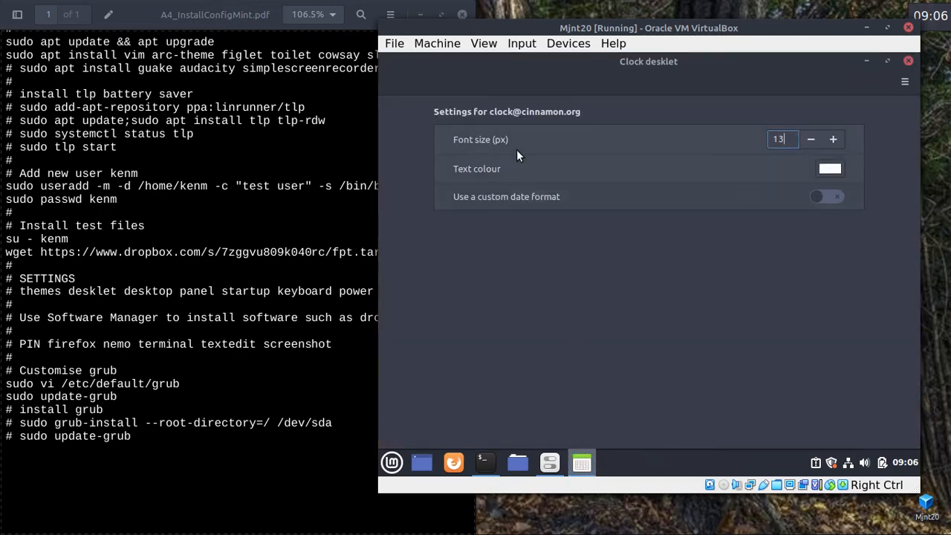
left_click(908, 61)
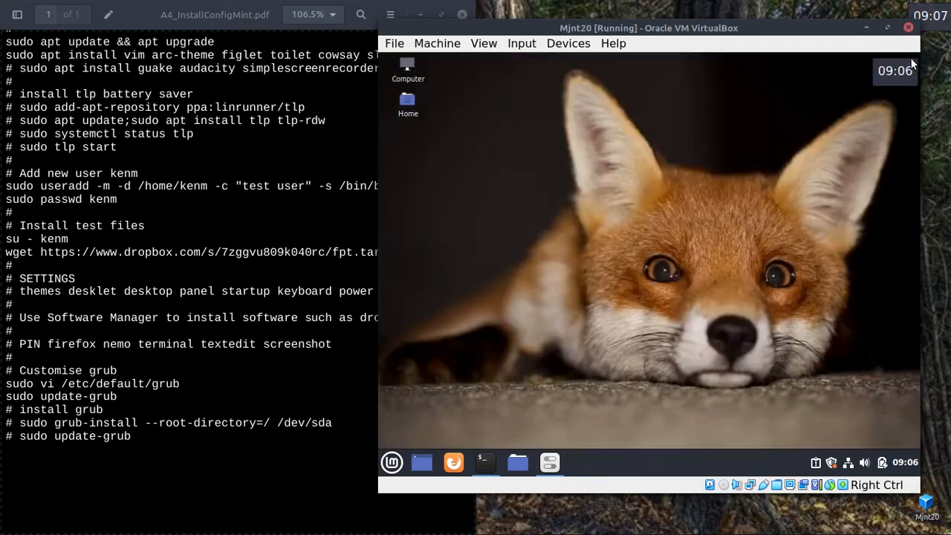
left_click(554, 465)
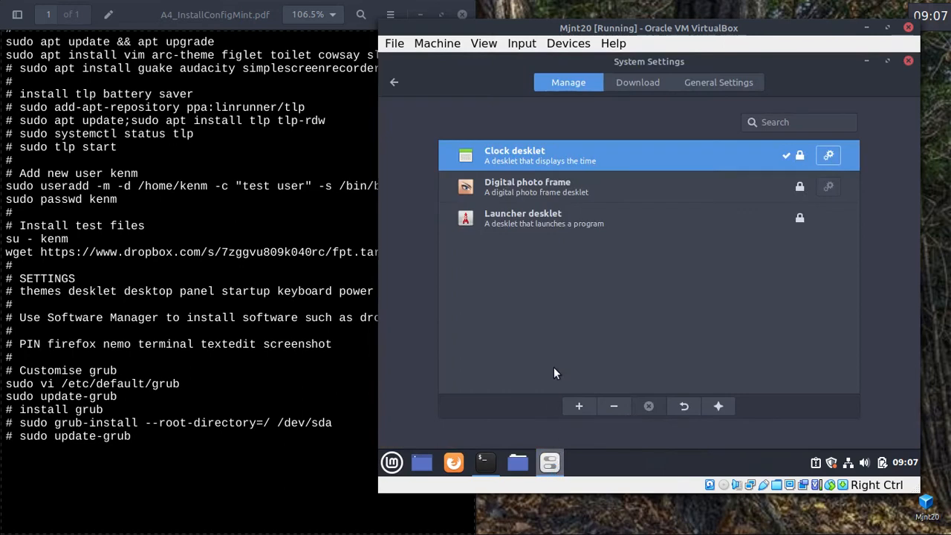
left_click(394, 85)
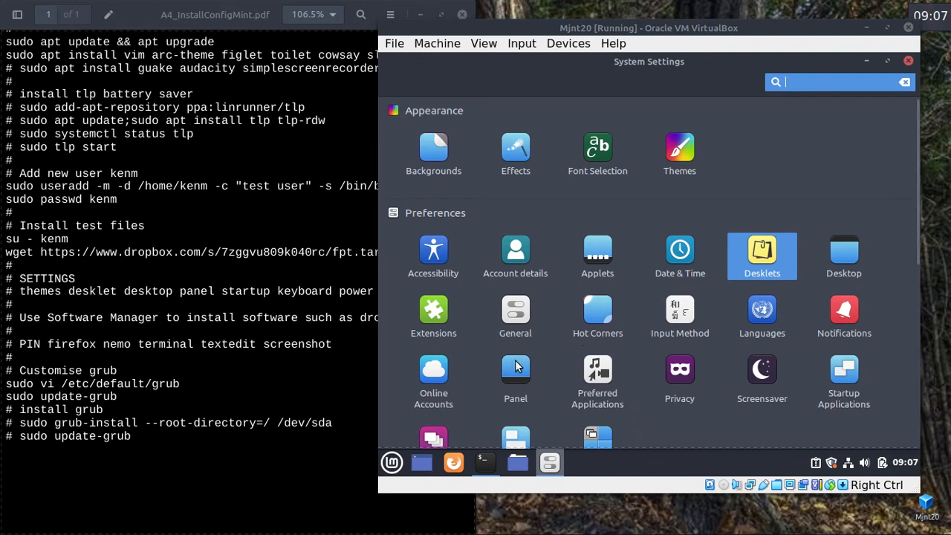
Open the Panel settings page in the Mint guest's System Settings.
right_click(639, 453)
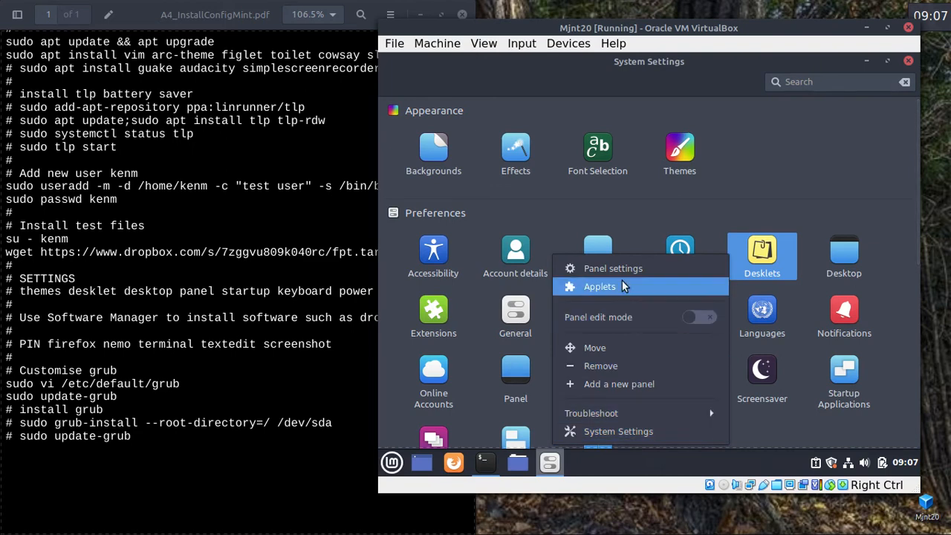
left_click(663, 201)
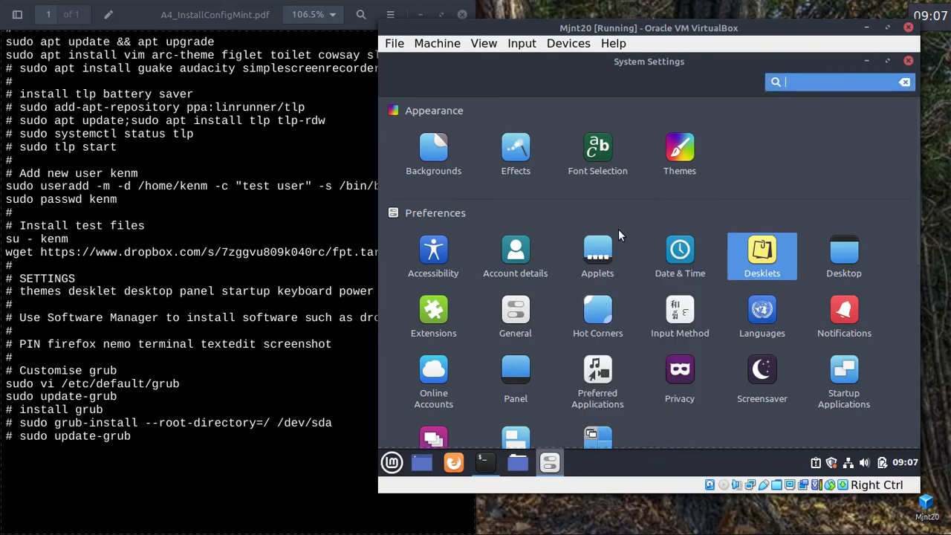
left_click(520, 377)
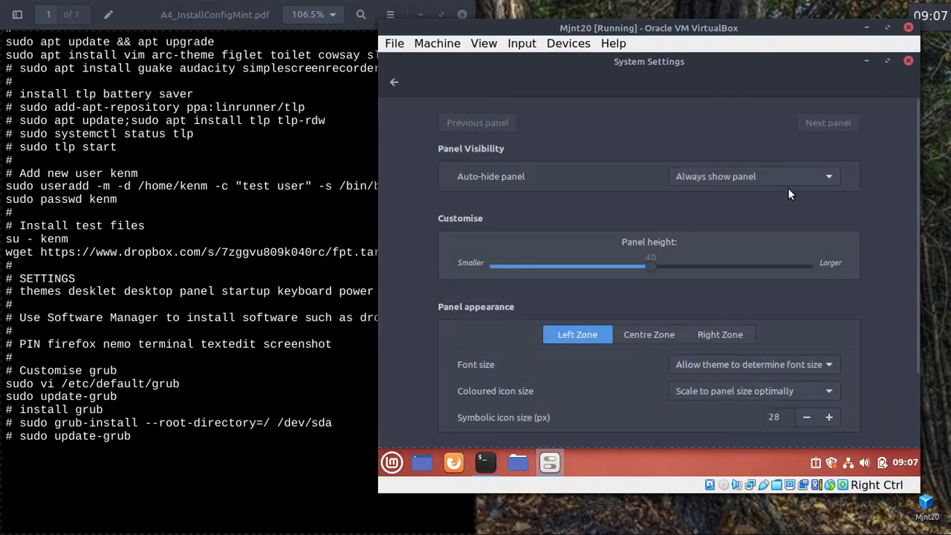
Keep the panel always shown and lower its height from 40 to 28.
left_click(830, 175)
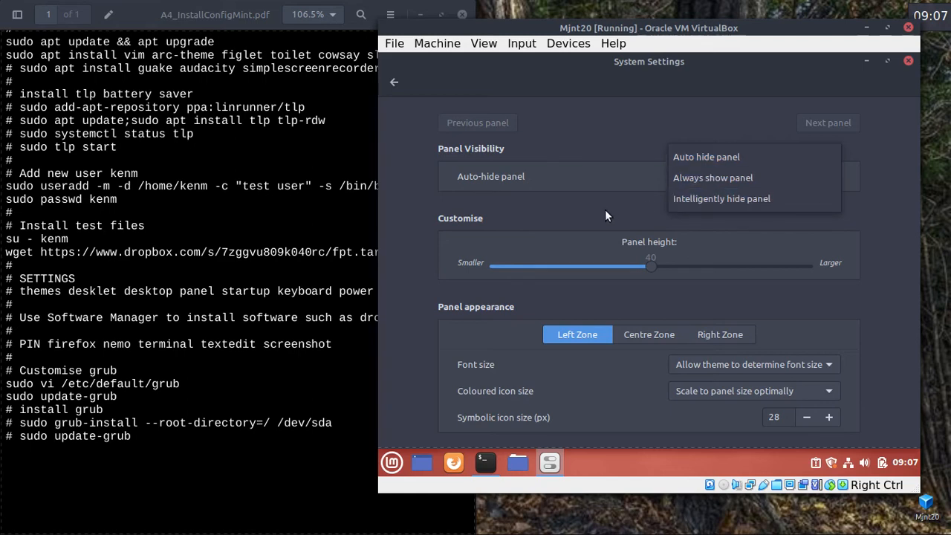
left_click(586, 263)
left_click(587, 263)
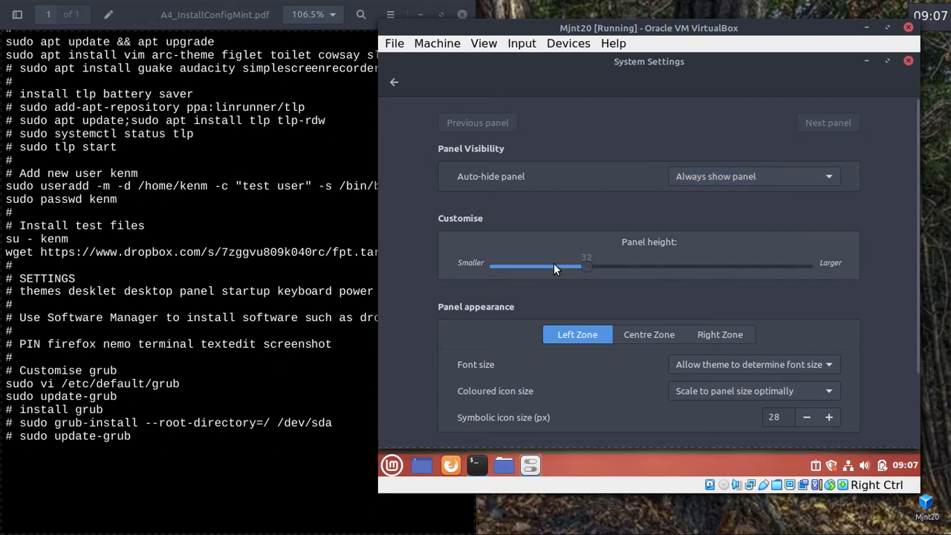
left_click(553, 263)
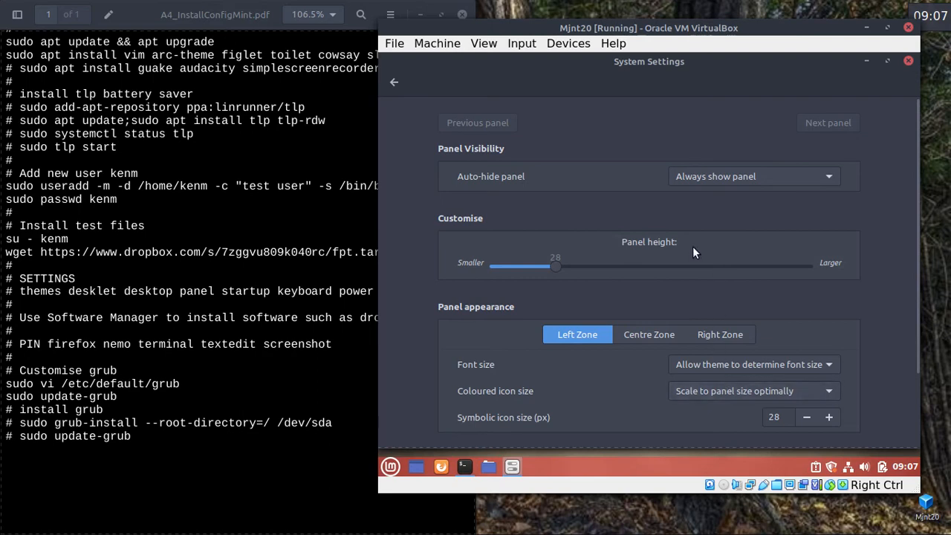
left_click(395, 84)
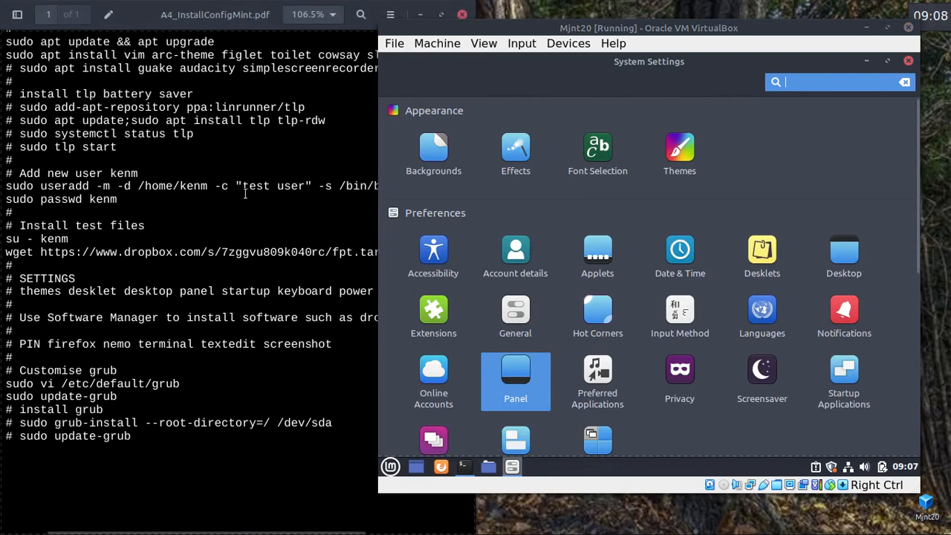
scroll(245, 194, "up", 2)
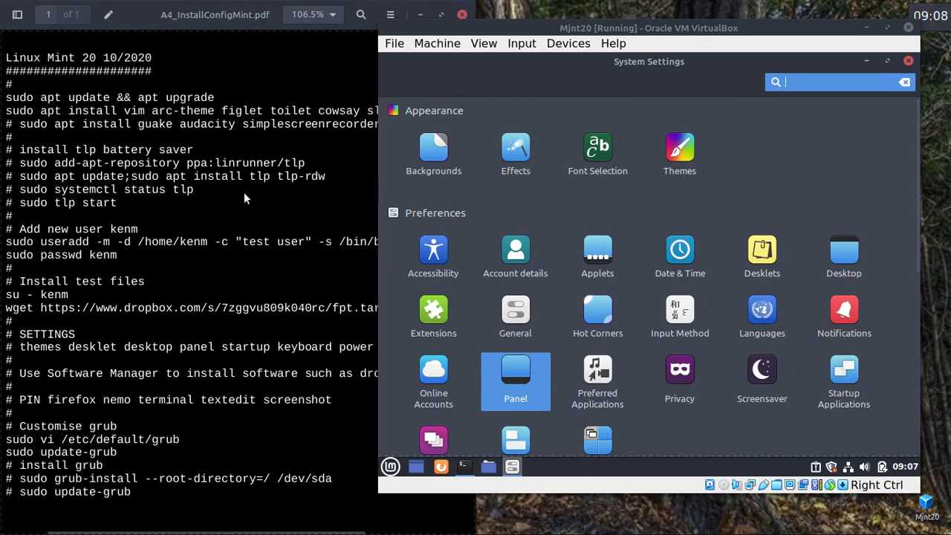
Note 'guake', then add a startup entry and scroll the installed applications list to find it.
double_click(156, 125)
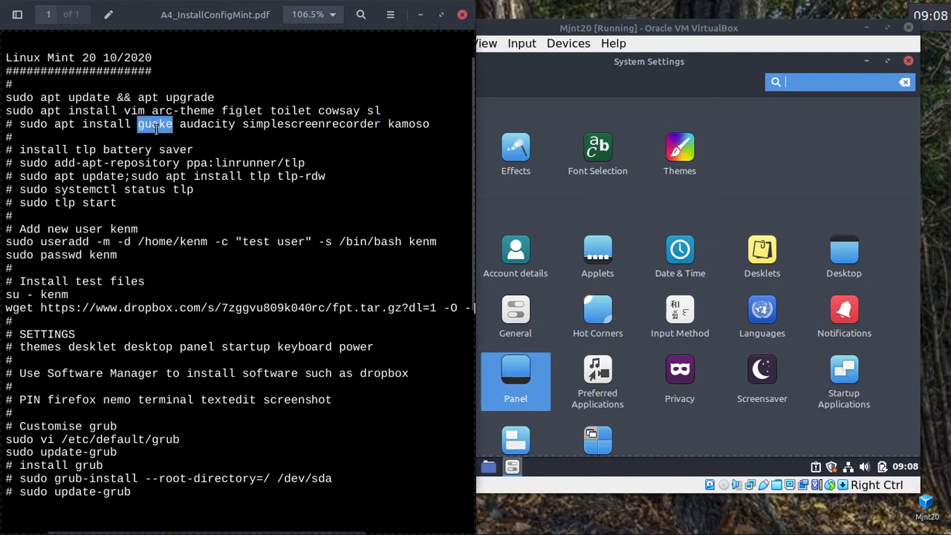
left_click(750, 208)
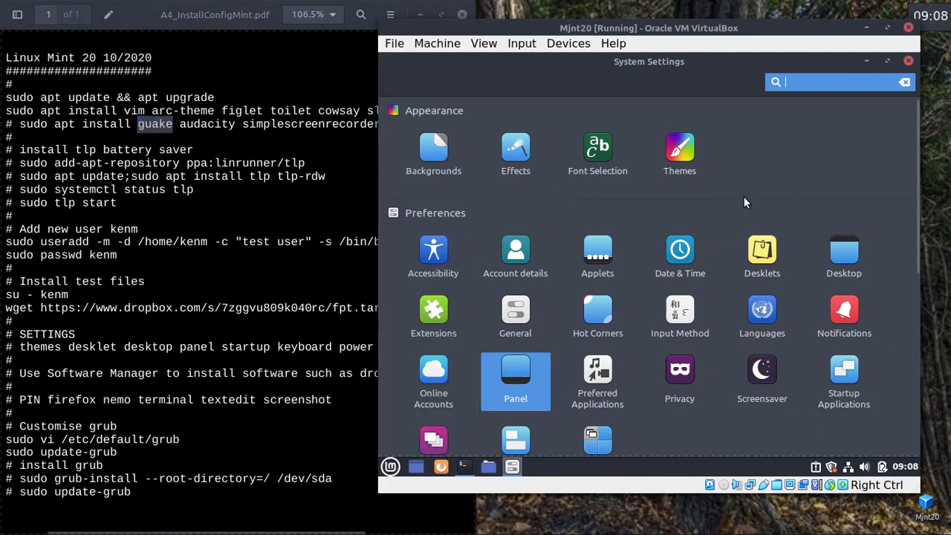
left_click(849, 375)
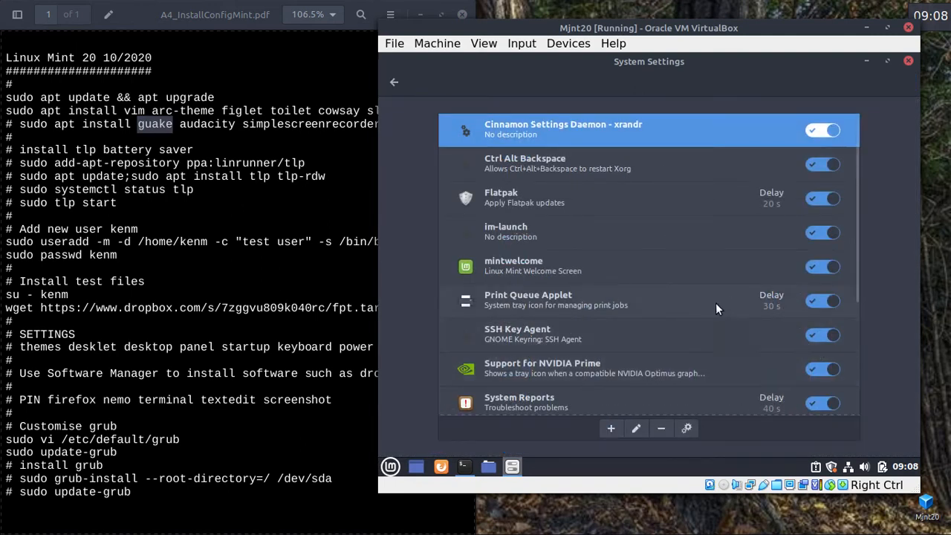
left_click(608, 427)
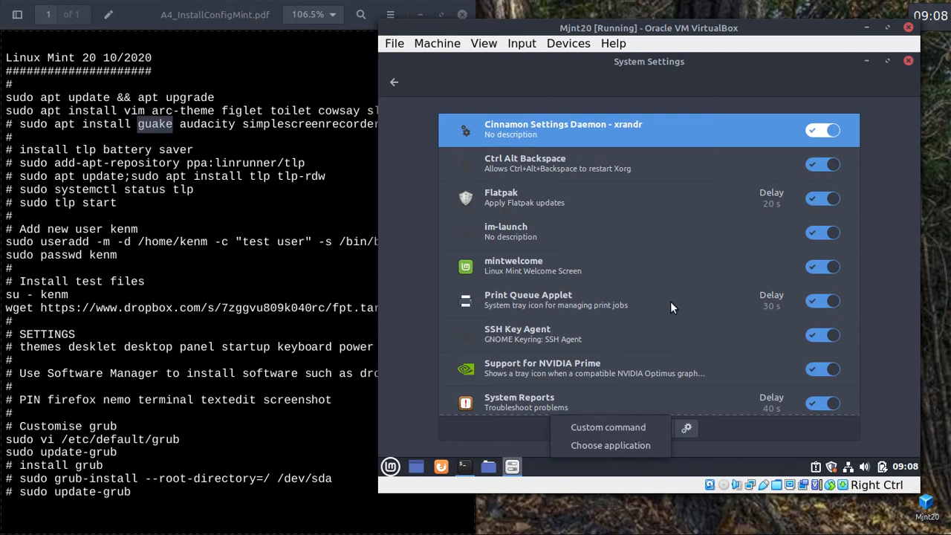
left_click(621, 446)
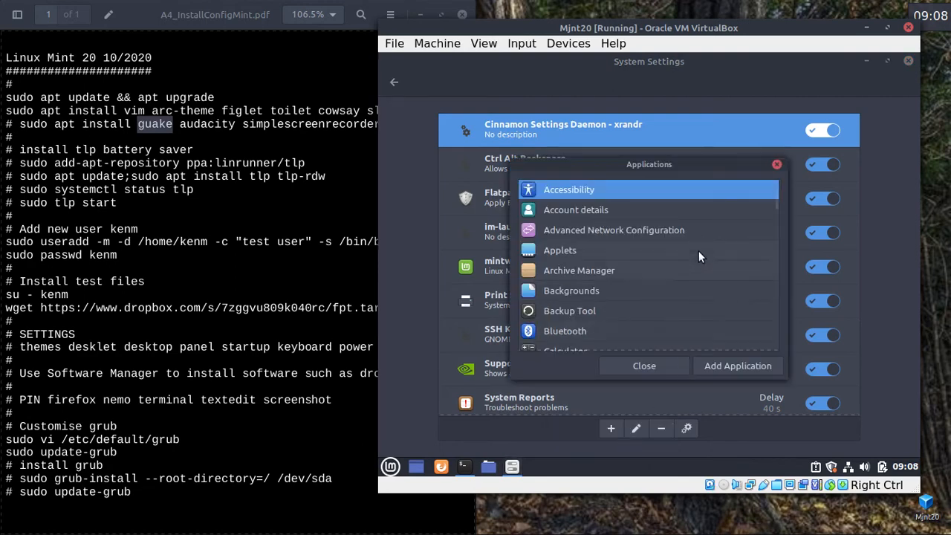
scroll(700, 229, "down", 1)
scroll(699, 232, "down", 5)
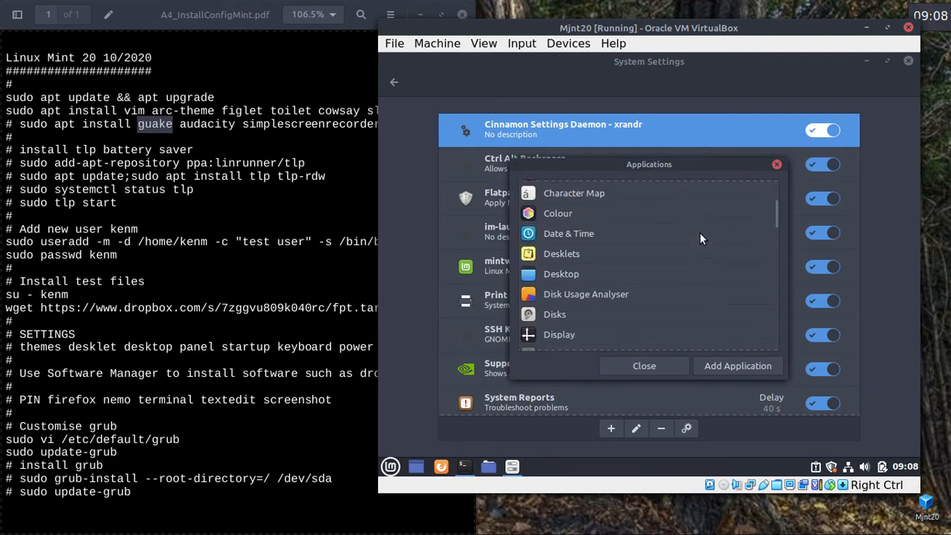
scroll(700, 233, "down", 5)
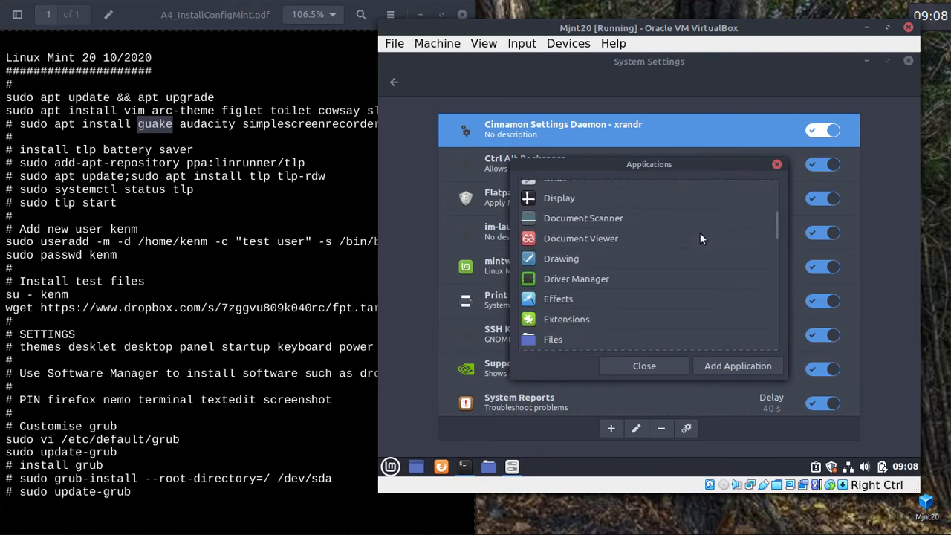
scroll(699, 233, "down", 3)
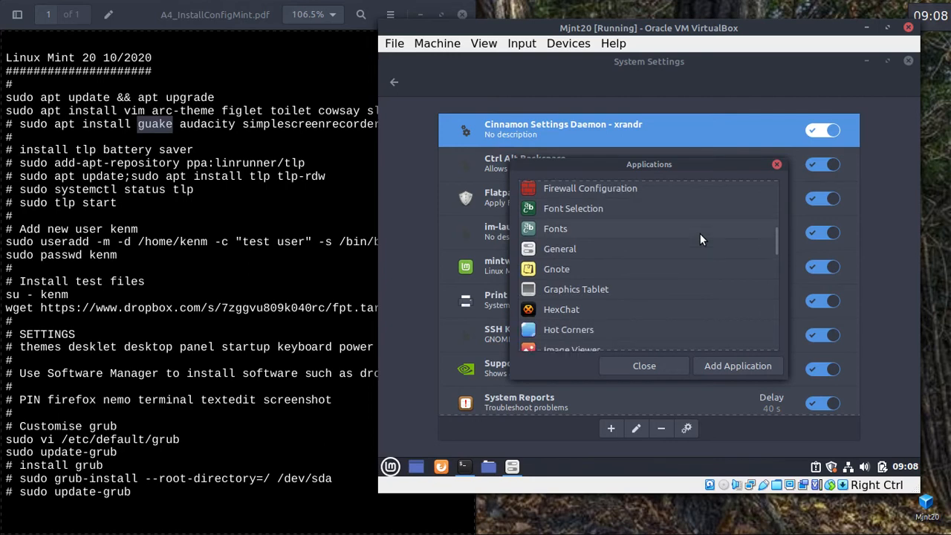
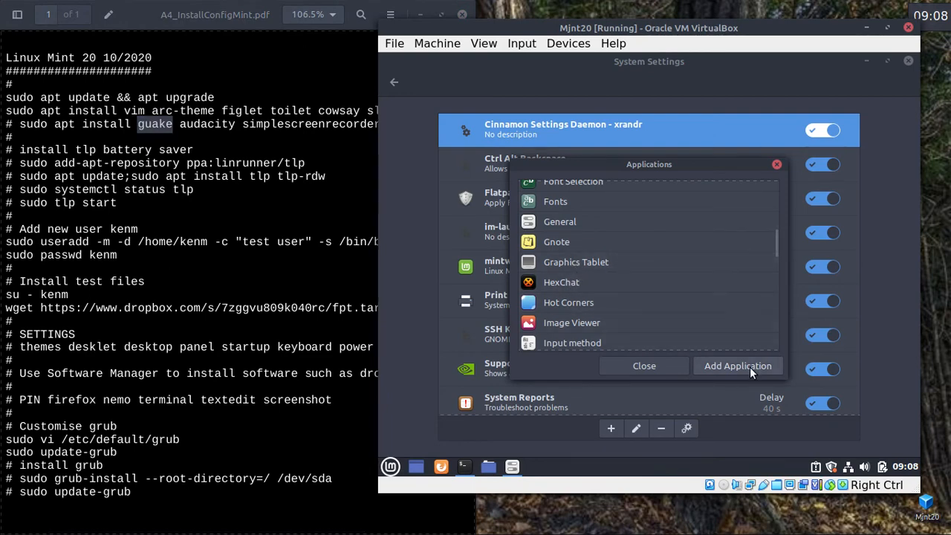
Close the startup Applications list and go back to the guest's System Settings overview.
left_click(644, 362)
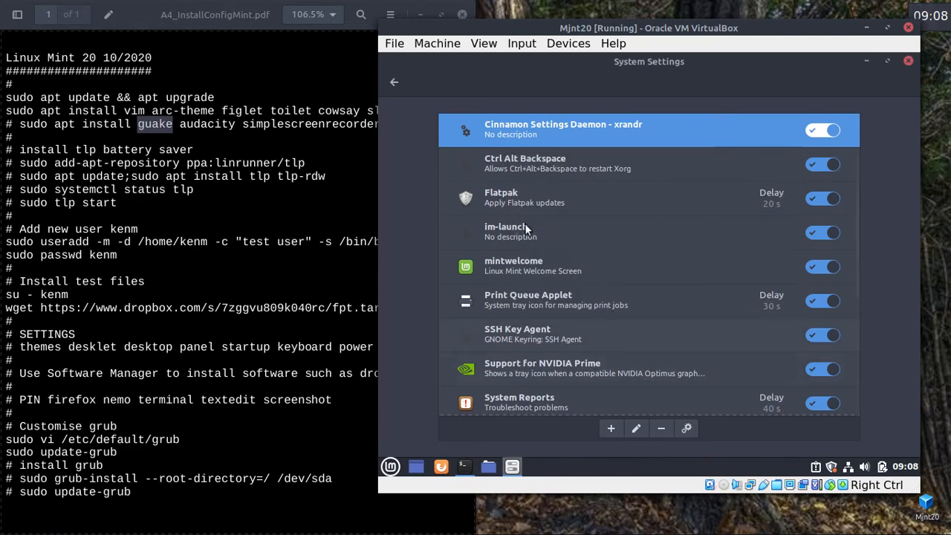
left_click(395, 82)
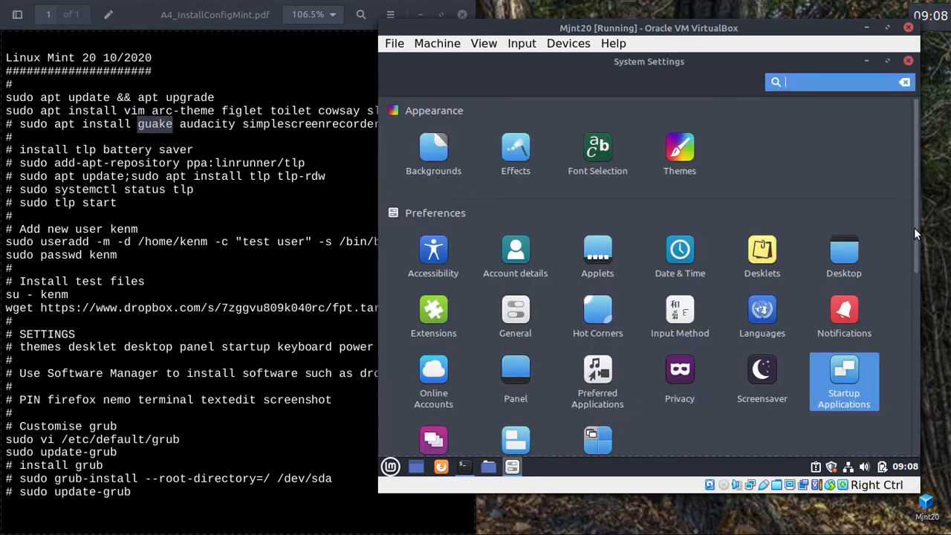
scroll(534, 311, "down", 3)
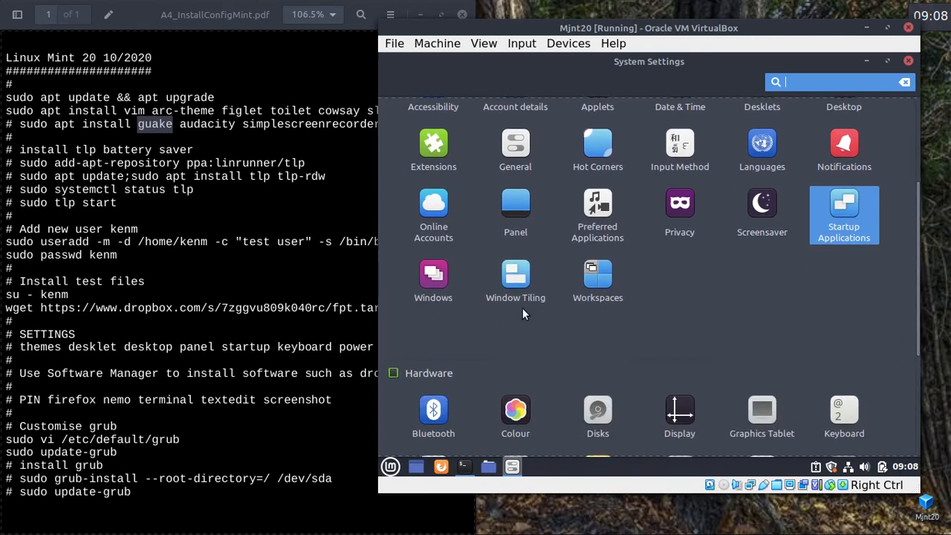
Check the Windows Behaviour settings, keeping focus mode on Click and new-window location at Centre.
left_click(436, 277)
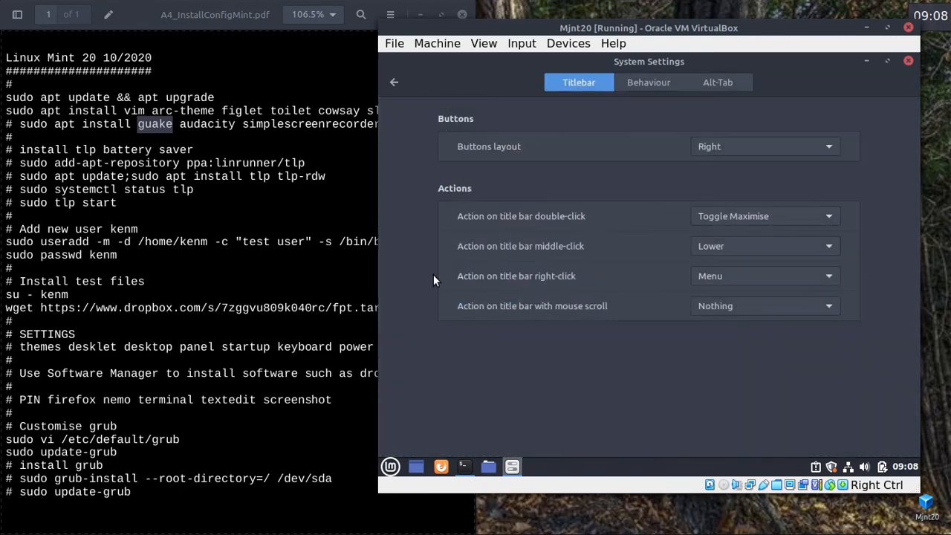
left_click(652, 85)
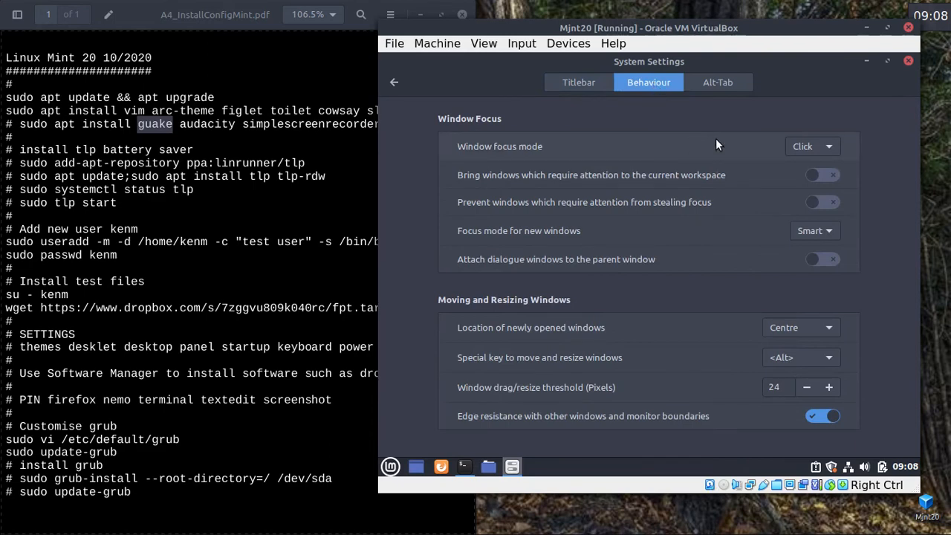
left_click(830, 142)
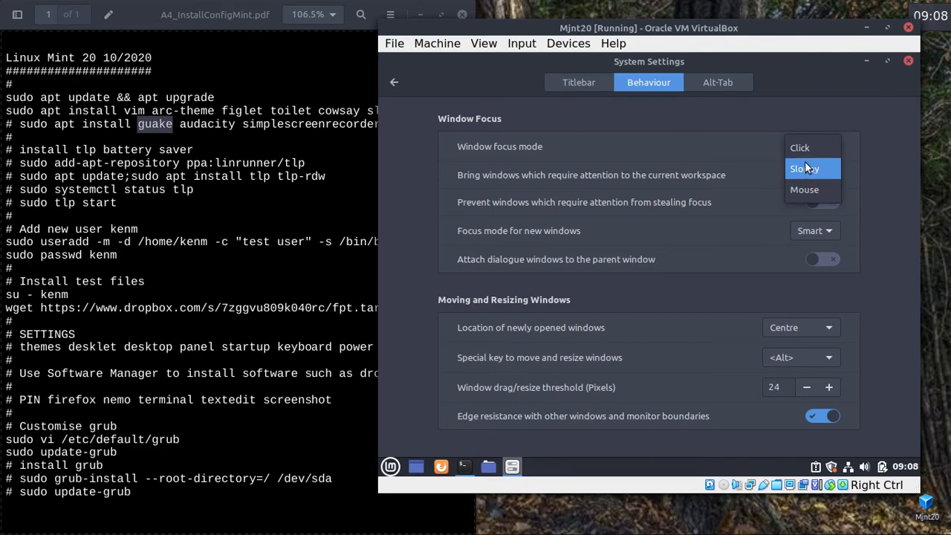
left_click(804, 149)
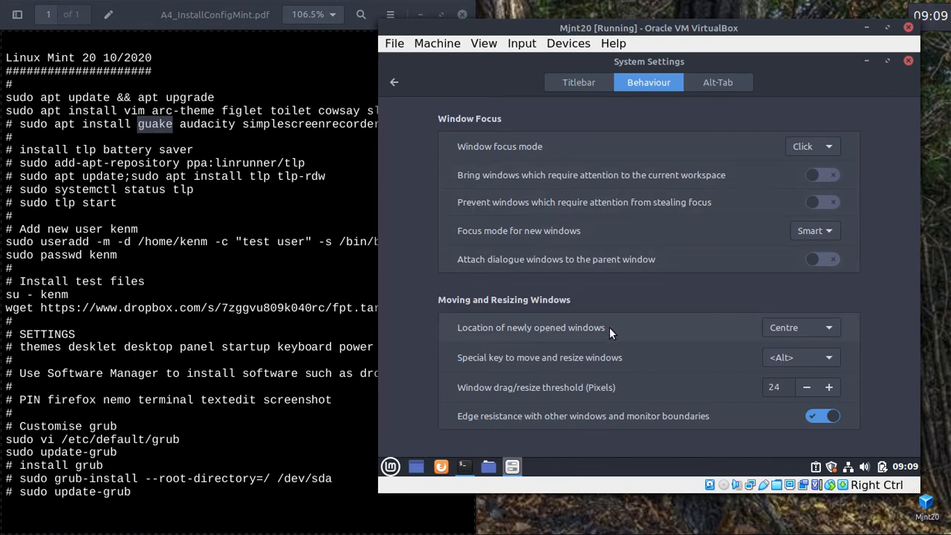
left_click(831, 326)
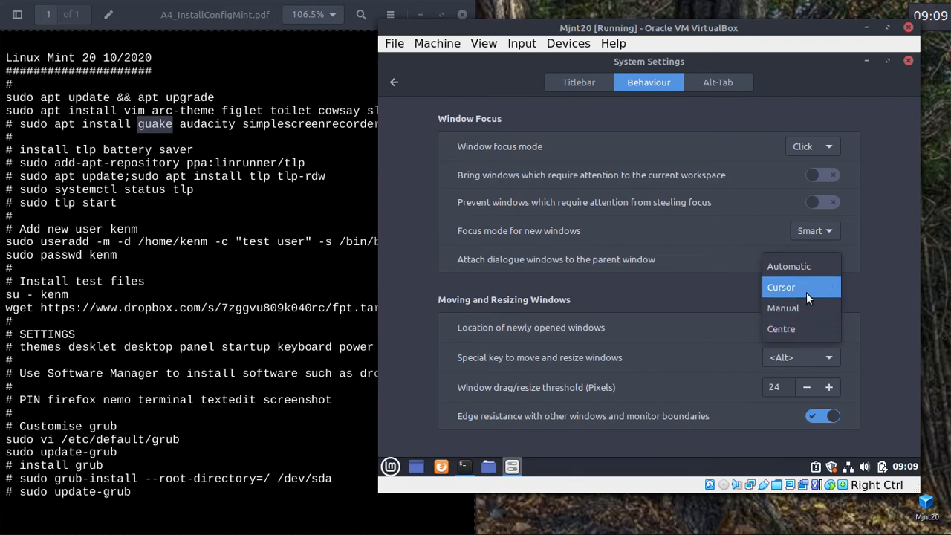
left_click(797, 328)
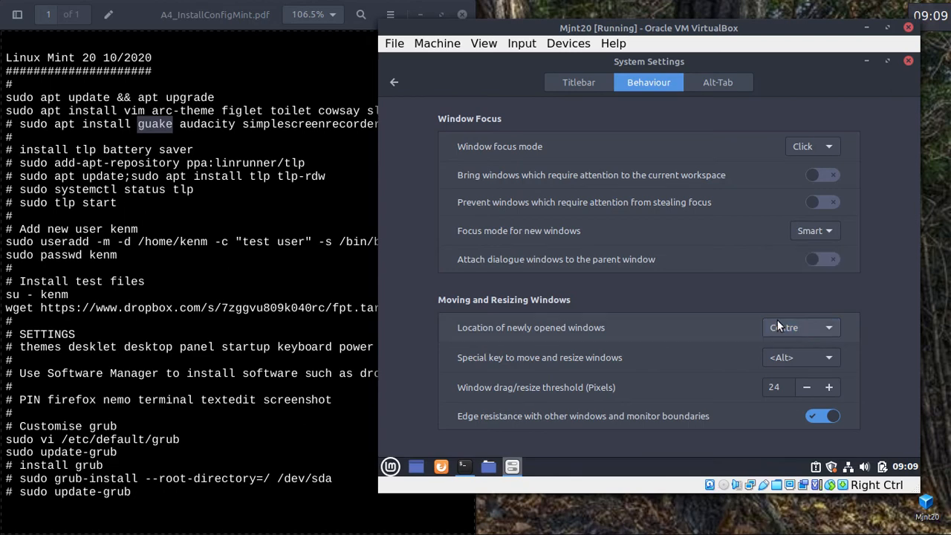
left_click(235, 304)
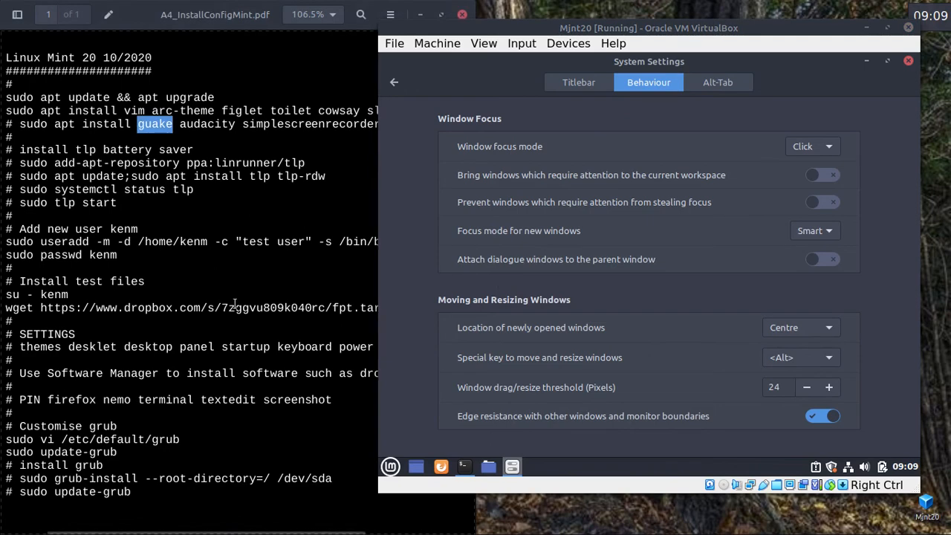
Close the leftover Videos and Classroom file manager windows on the other workspaces.
key("ctrl+alt+Right")
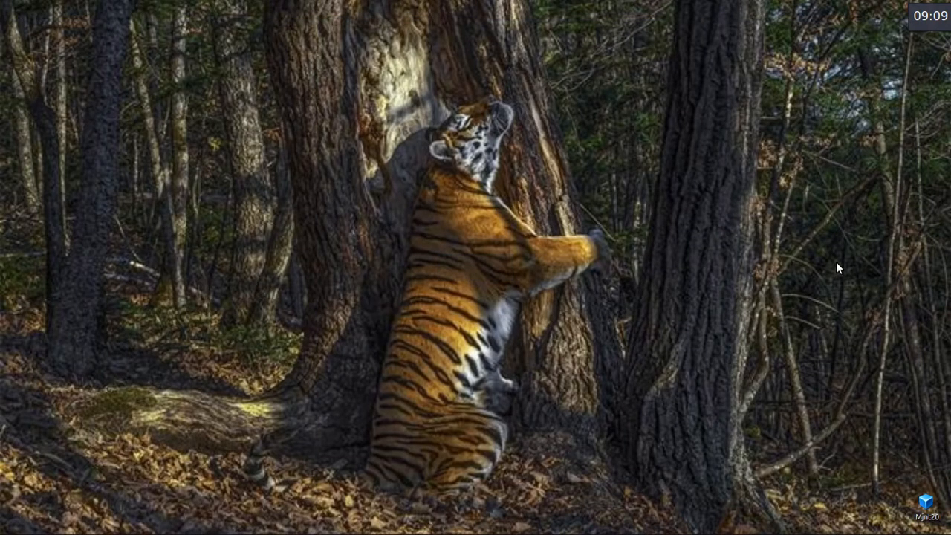
key("ctrl+alt+Left")
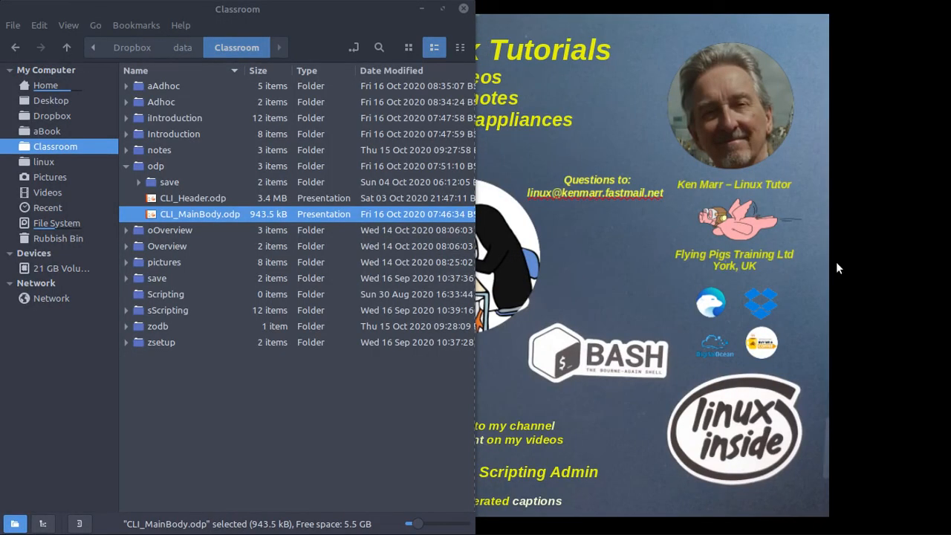
key("ctrl+alt+Right")
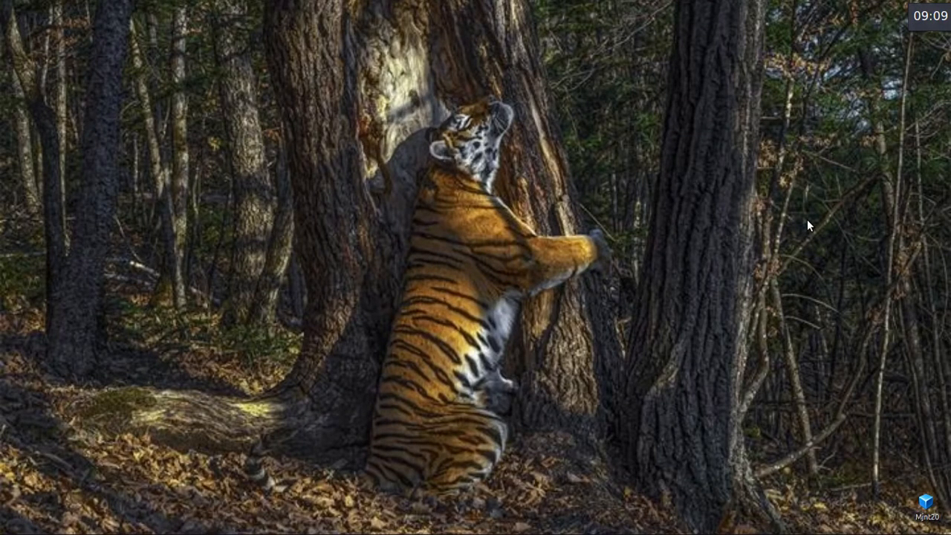
key("ctrl+alt+Right")
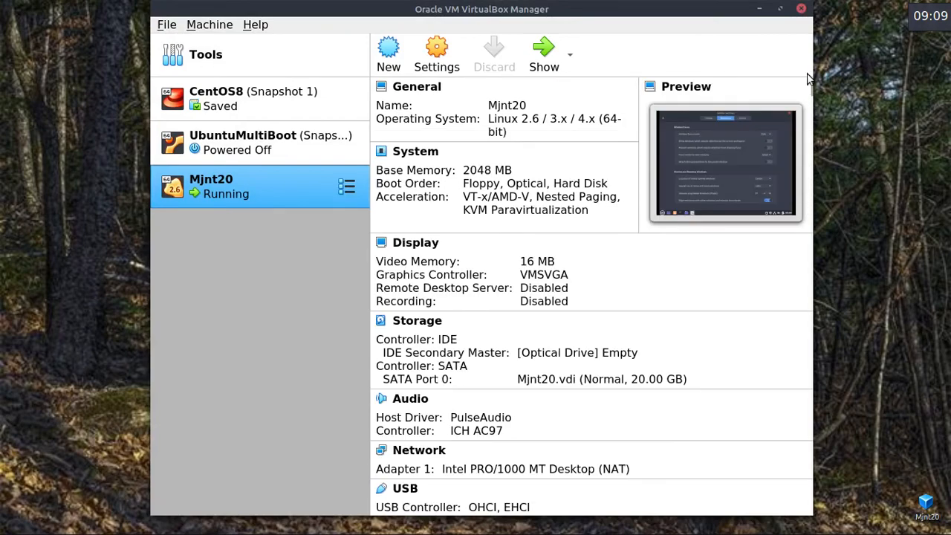
key("ctrl+alt+Left")
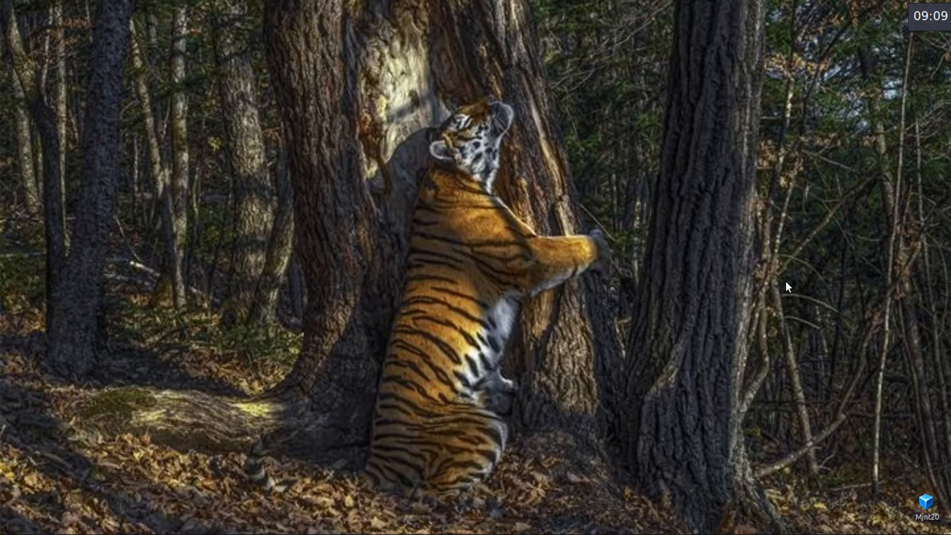
key("ctrl+alt+Right")
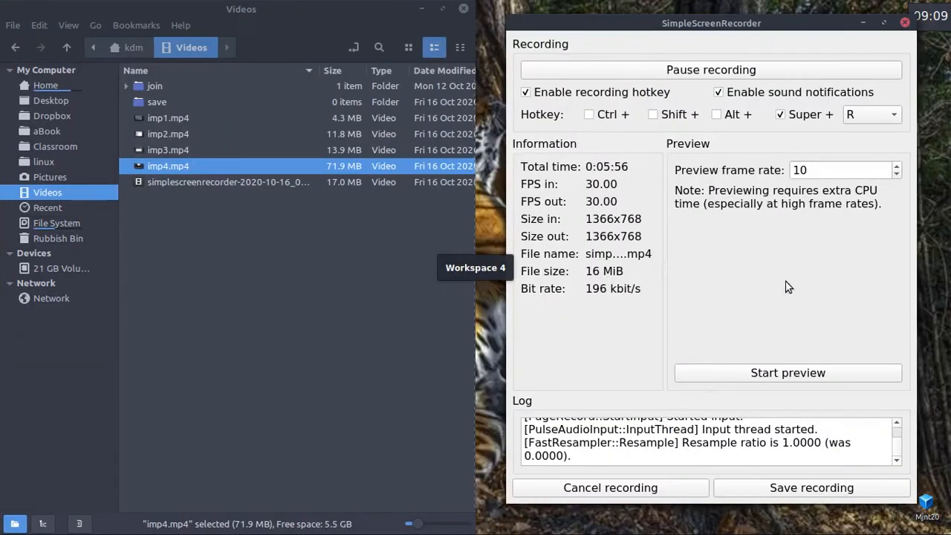
left_click(463, 8)
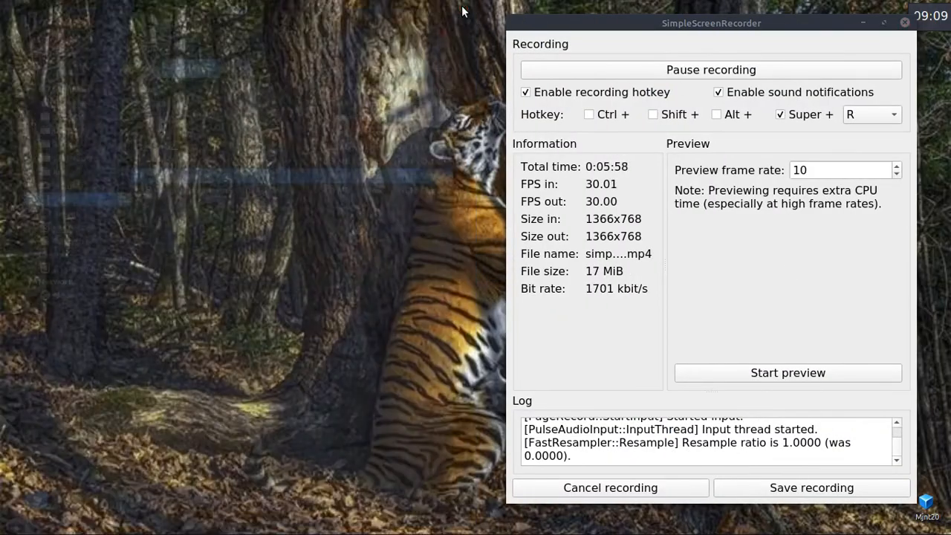
key("ctrl+alt+Left")
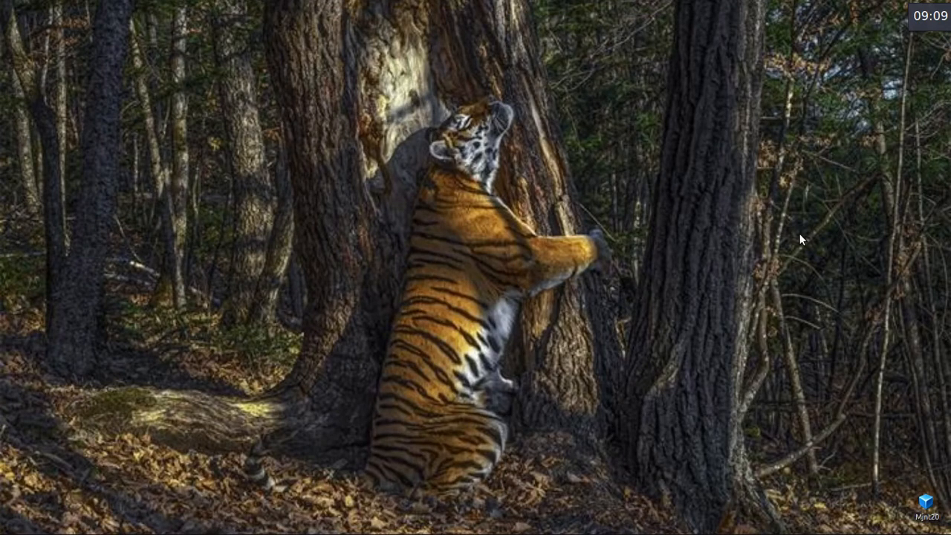
key("ctrl+alt+Left")
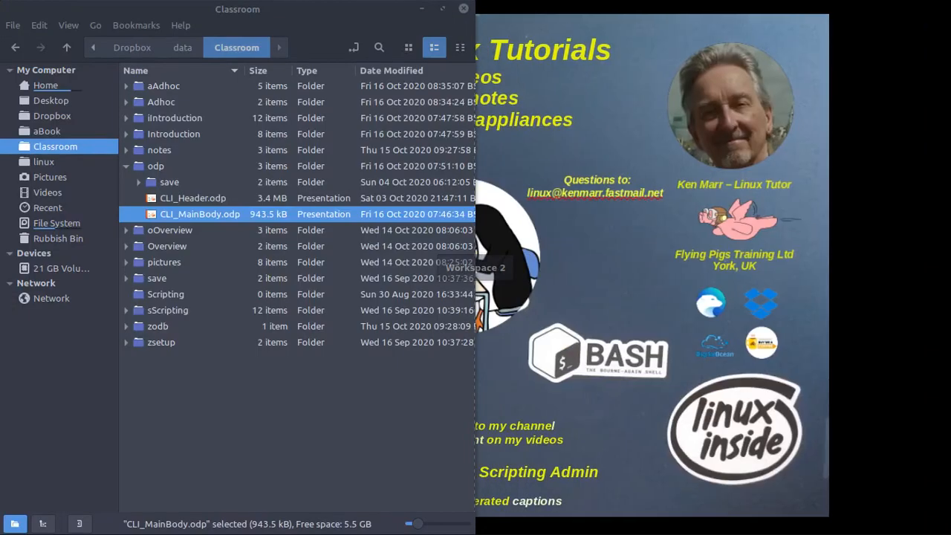
left_click(465, 8)
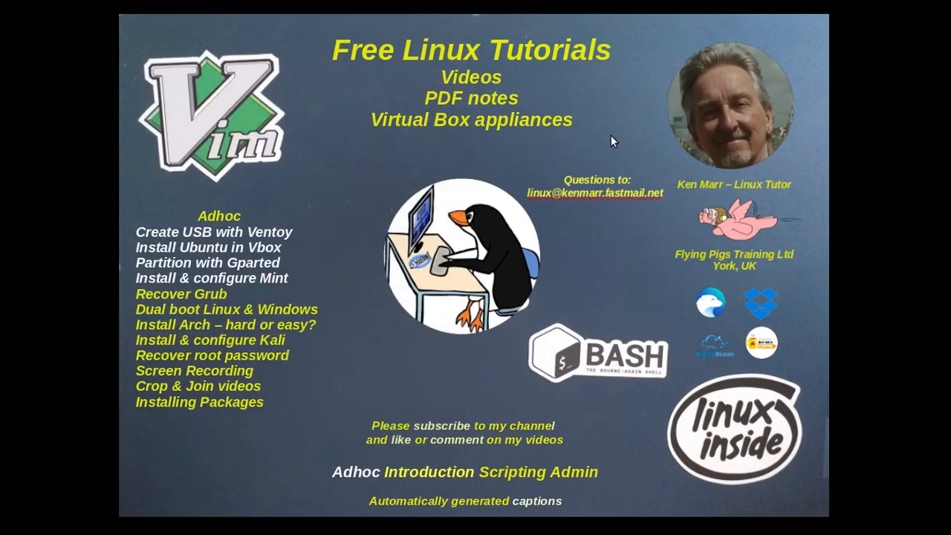
Open and close a terminal twice on Workspace 3, then return to Workspace 1.
key("ctrl+alt+Right")
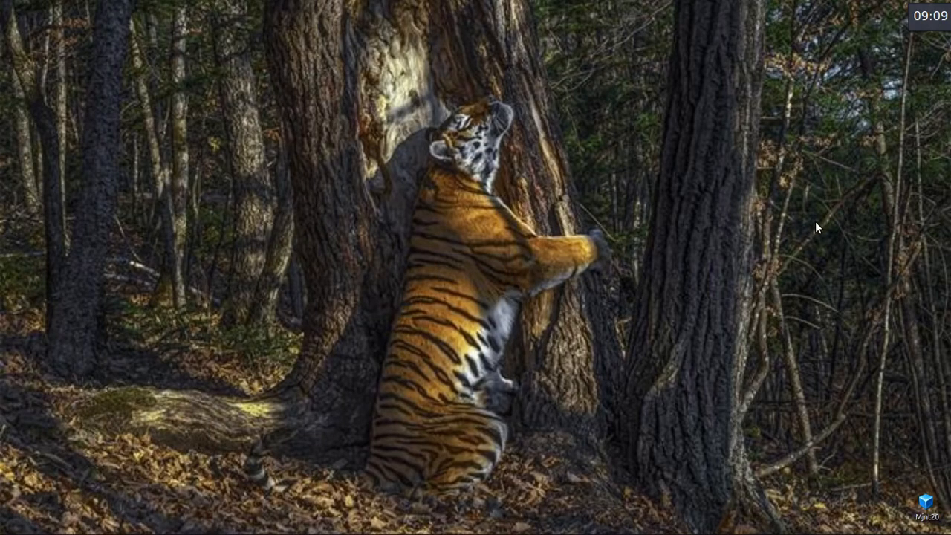
key("ctrl+alt+t")
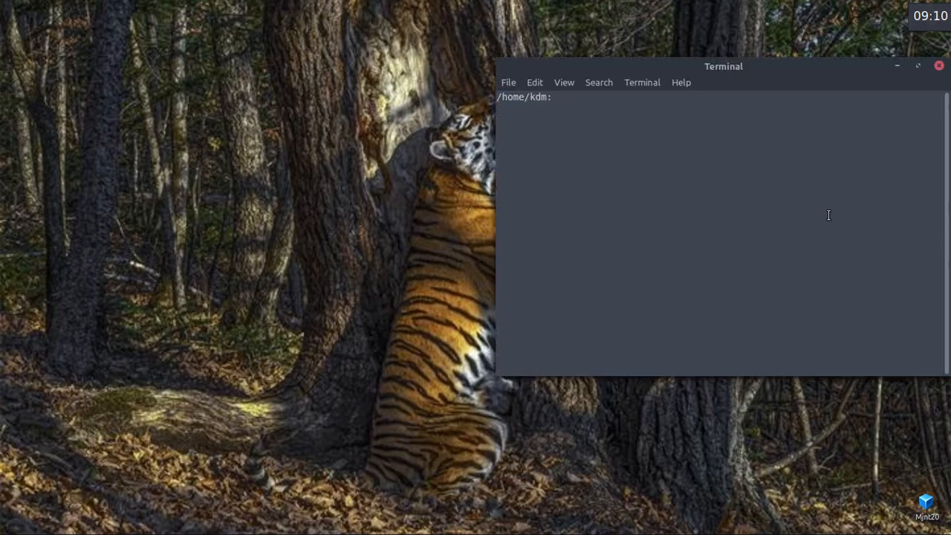
left_click(939, 67)
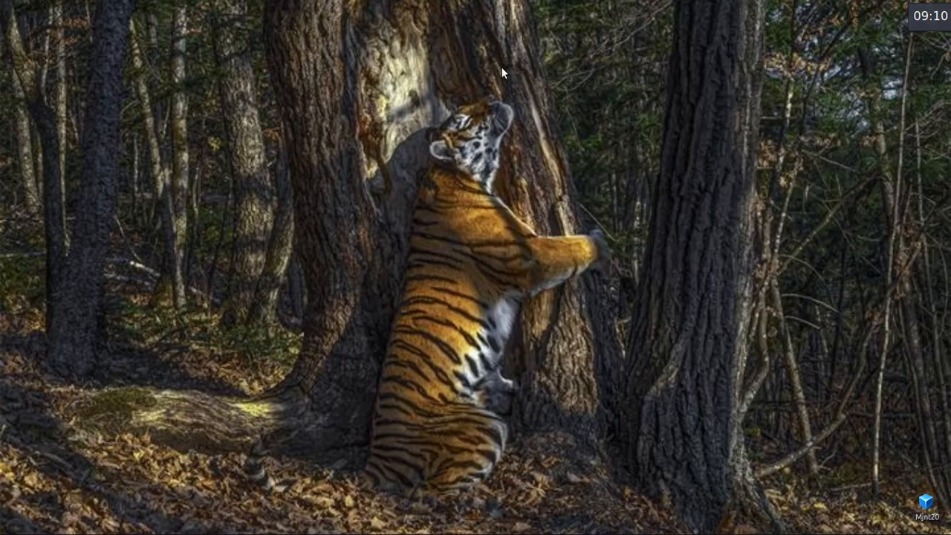
key("ctrl+alt+t")
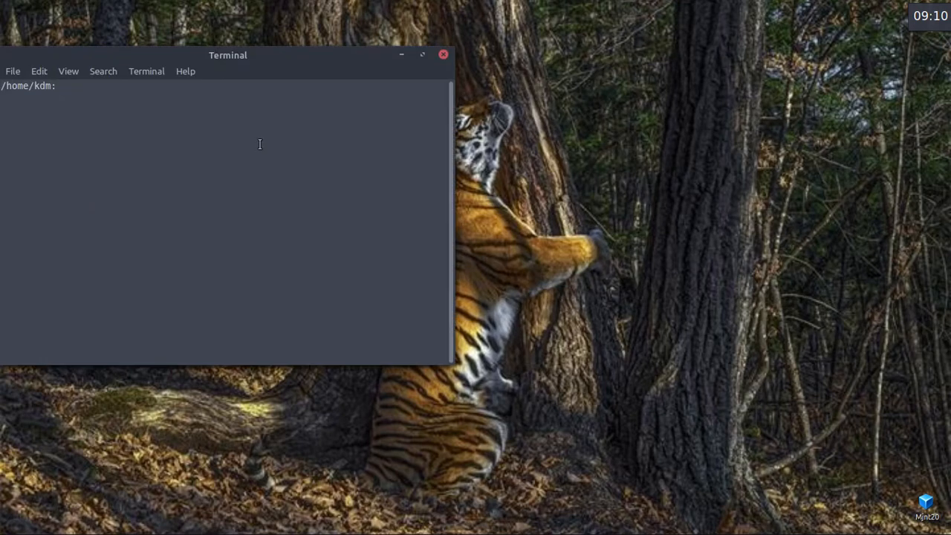
left_click(444, 55)
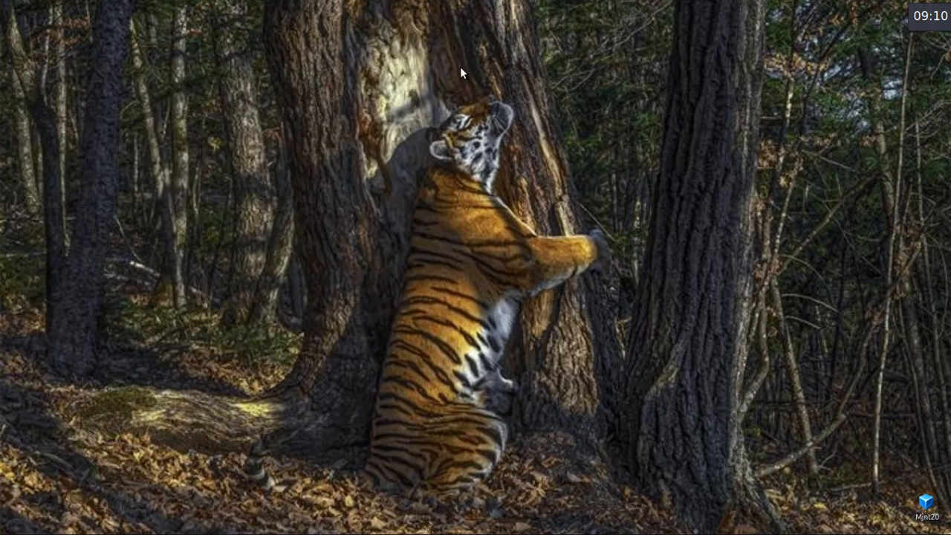
key("ctrl+alt+Left")
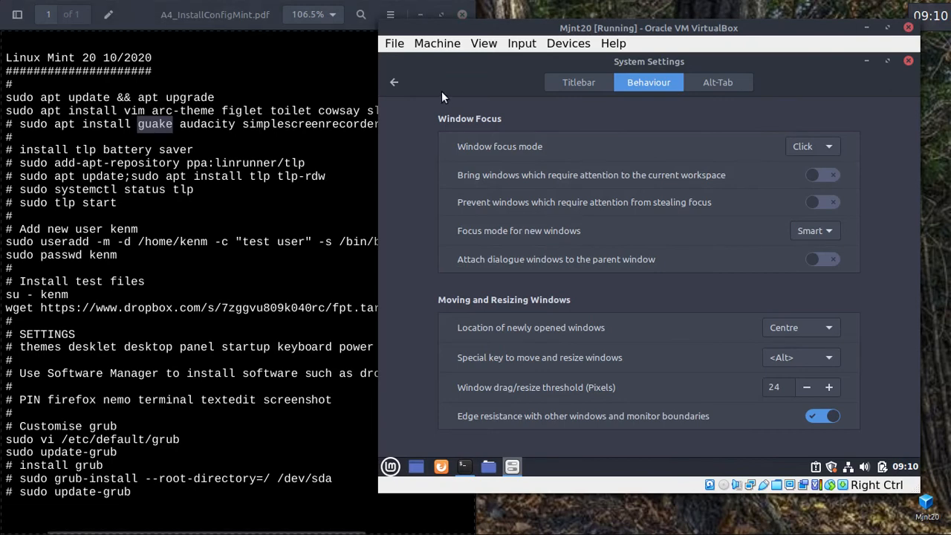
Set Keyboard > Shortcuts > Workspaces > Direct Navigation 'Switch to workspace 1' to Ctrl+1.
left_click(394, 83)
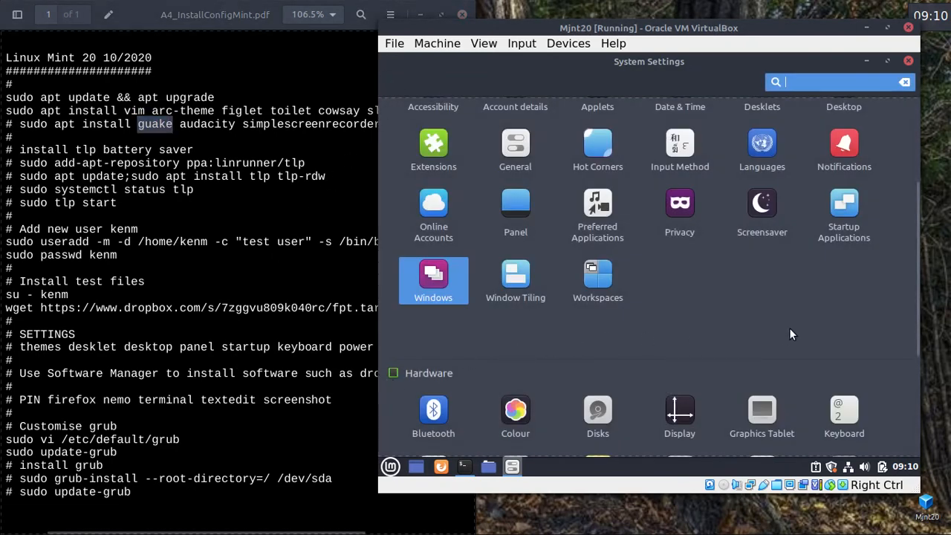
scroll(801, 320, "down", 1)
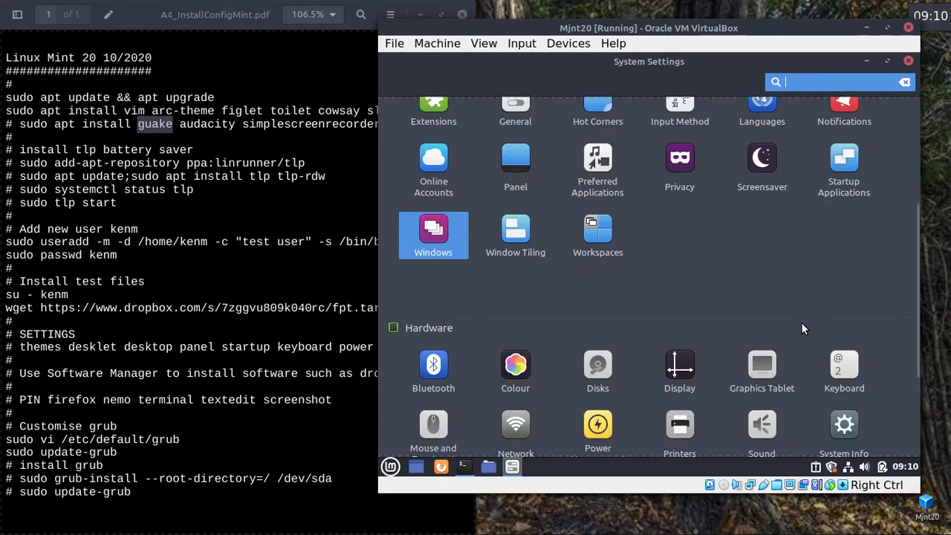
scroll(801, 327, "down", 3)
left_click(848, 226)
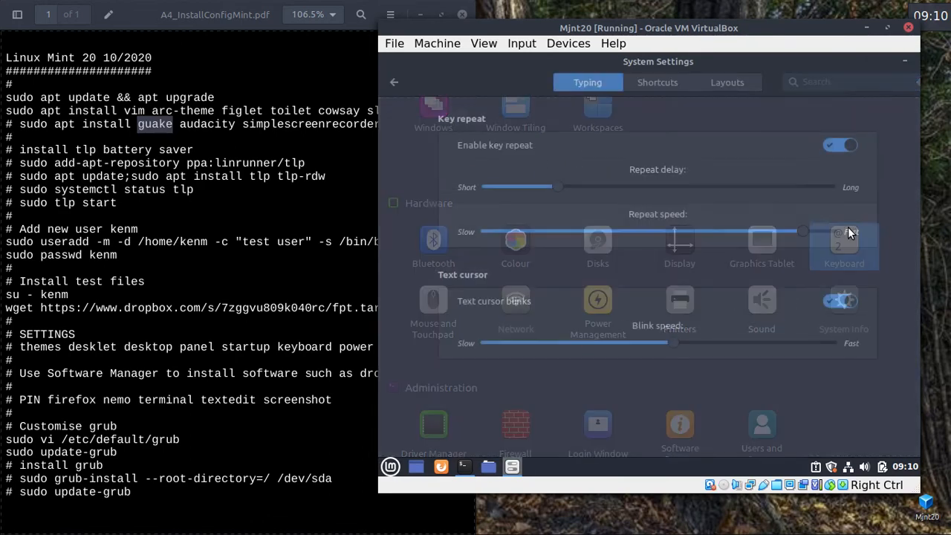
left_click(655, 84)
left_click(393, 163)
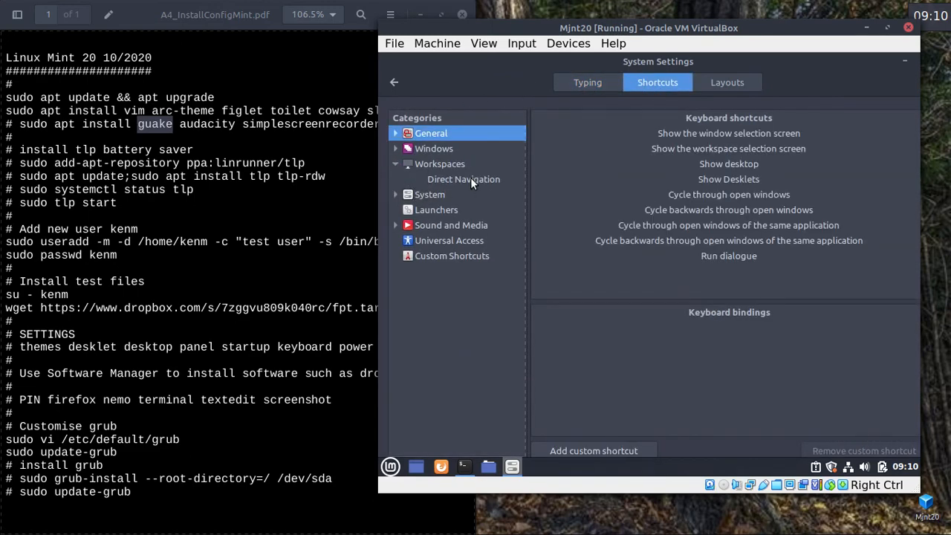
left_click(470, 184)
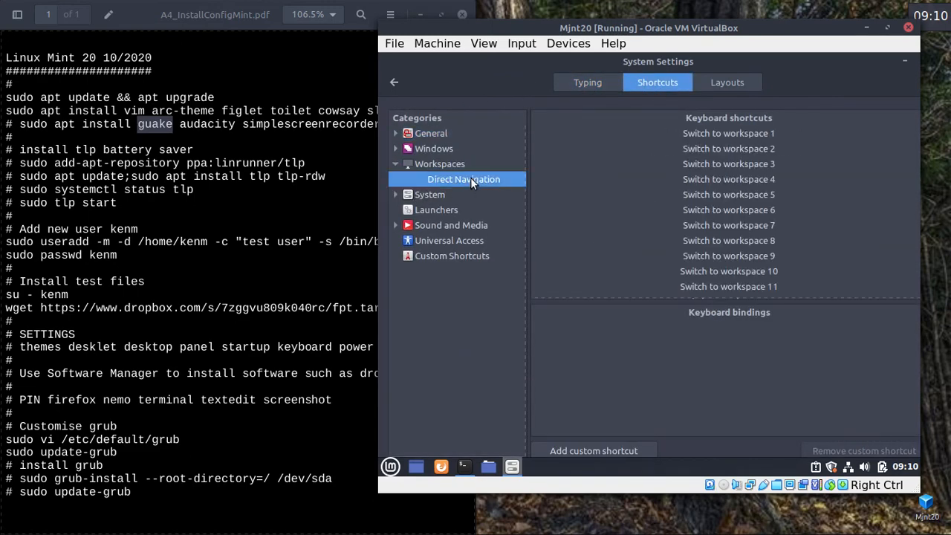
left_click(728, 131)
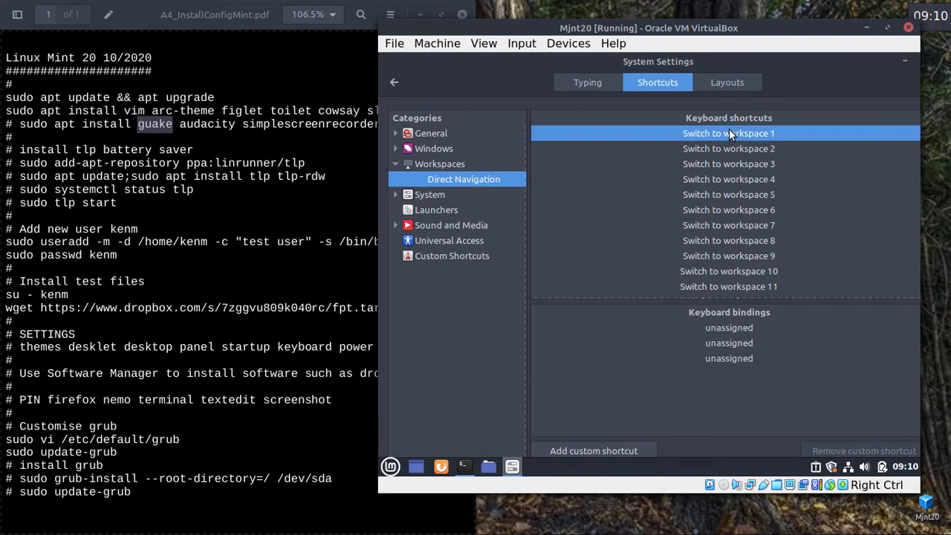
left_click(721, 326)
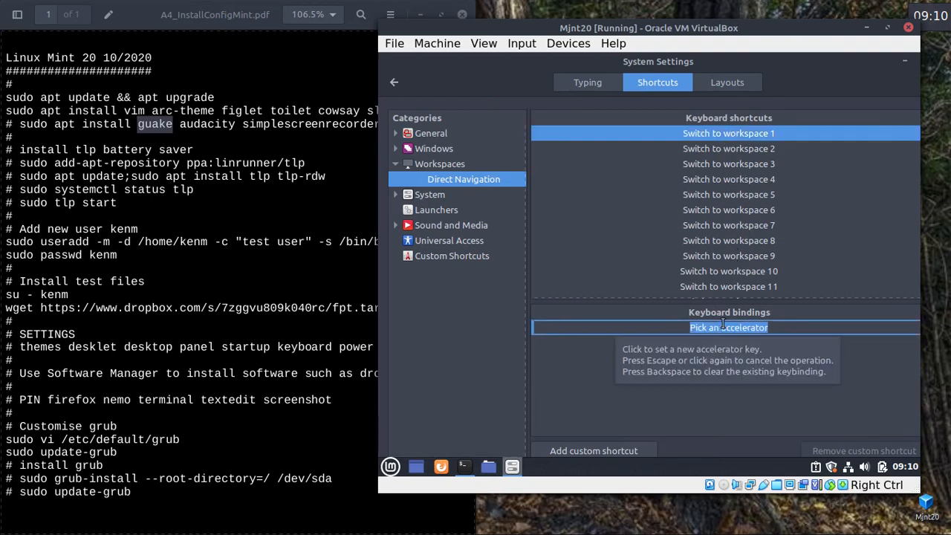
key("ctrl+1")
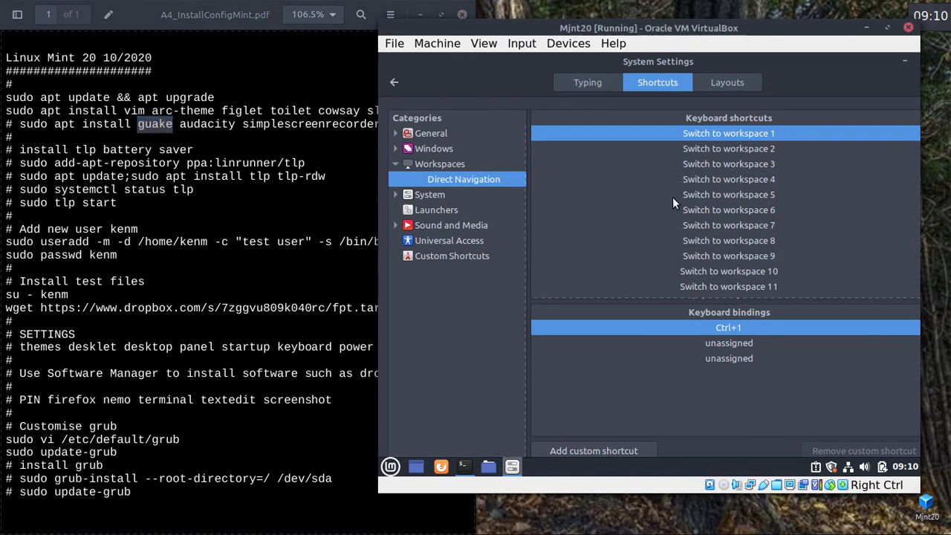
left_click(398, 84)
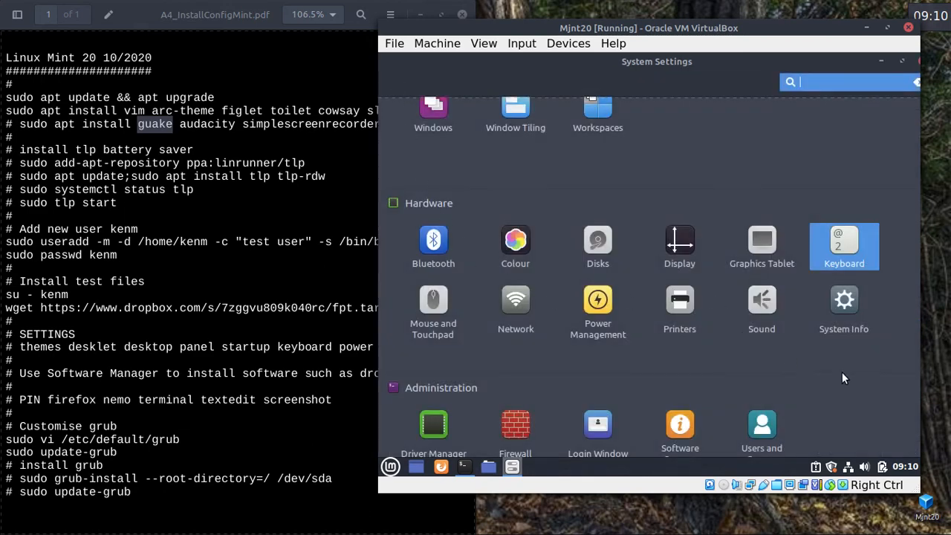
left_click(597, 300)
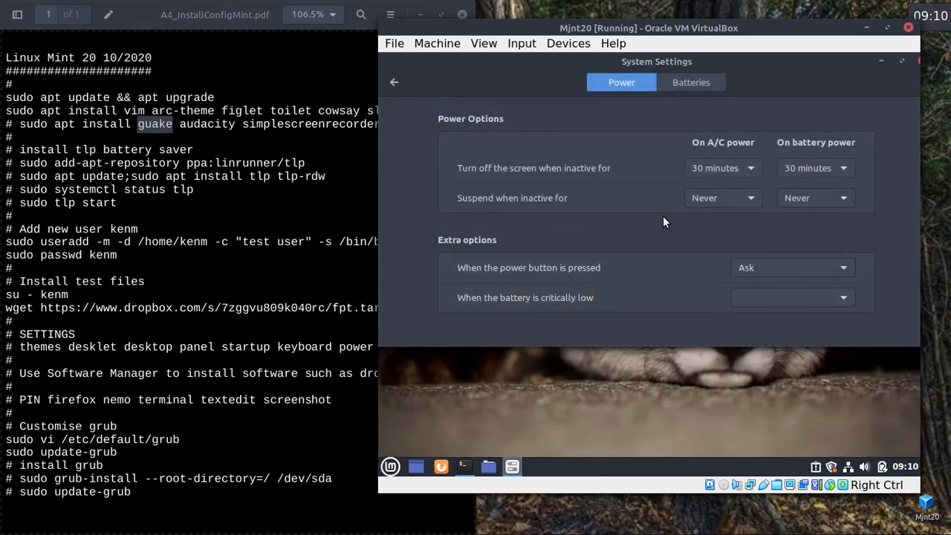
left_click(755, 199)
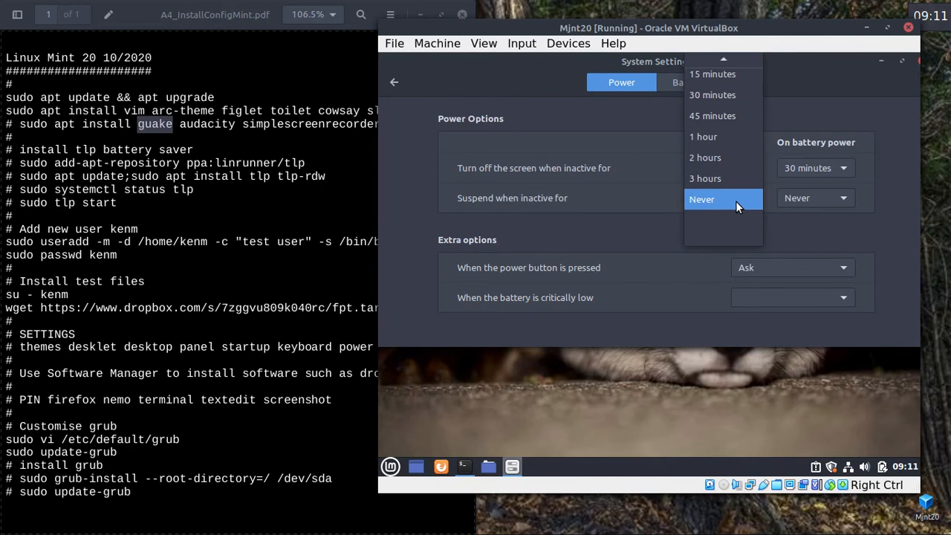
left_click(647, 217)
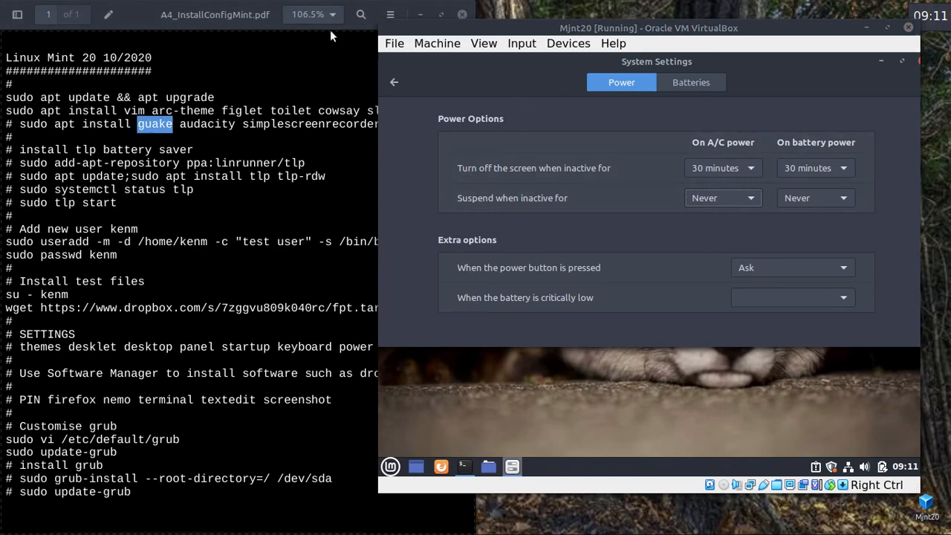
left_click(395, 83)
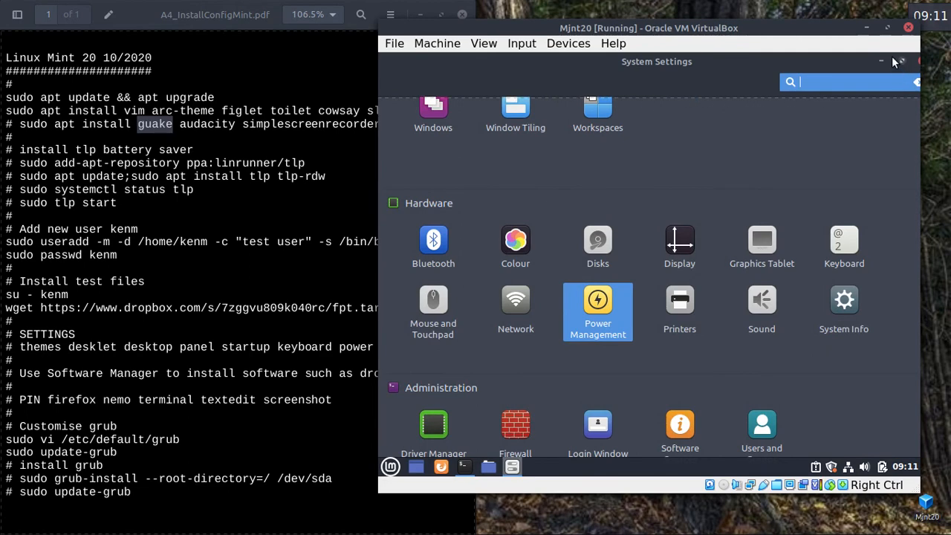
Minimize the VirtualBox window and open the host's System Settings from the panel menu.
left_click(867, 30)
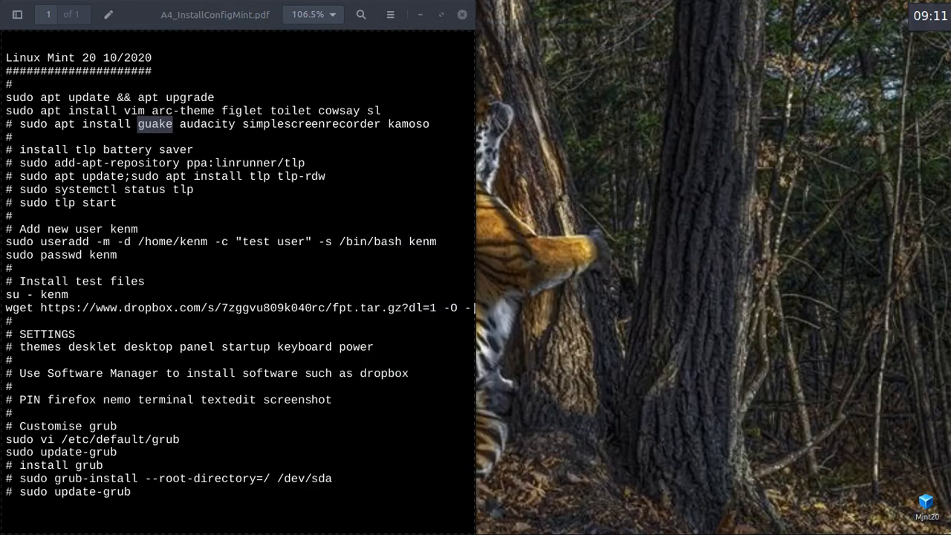
right_click(615, 527)
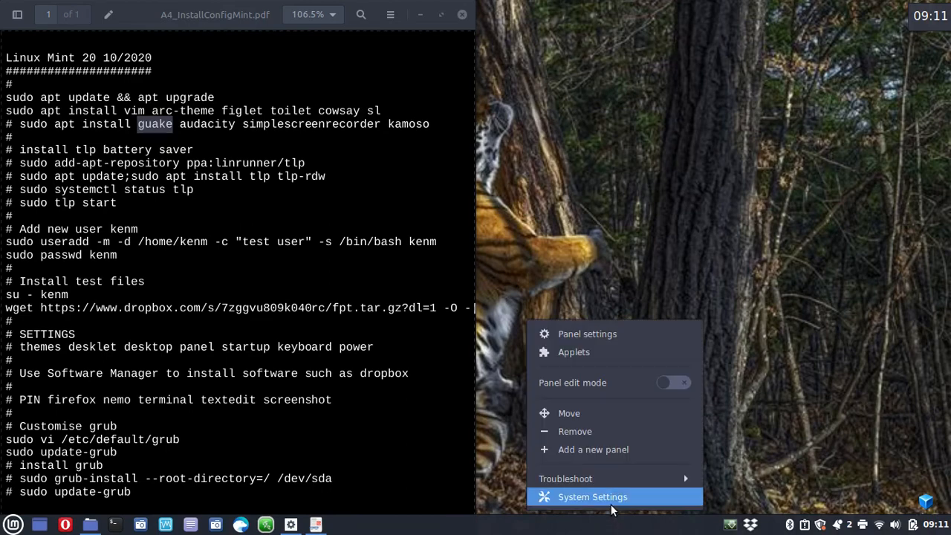
left_click(610, 497)
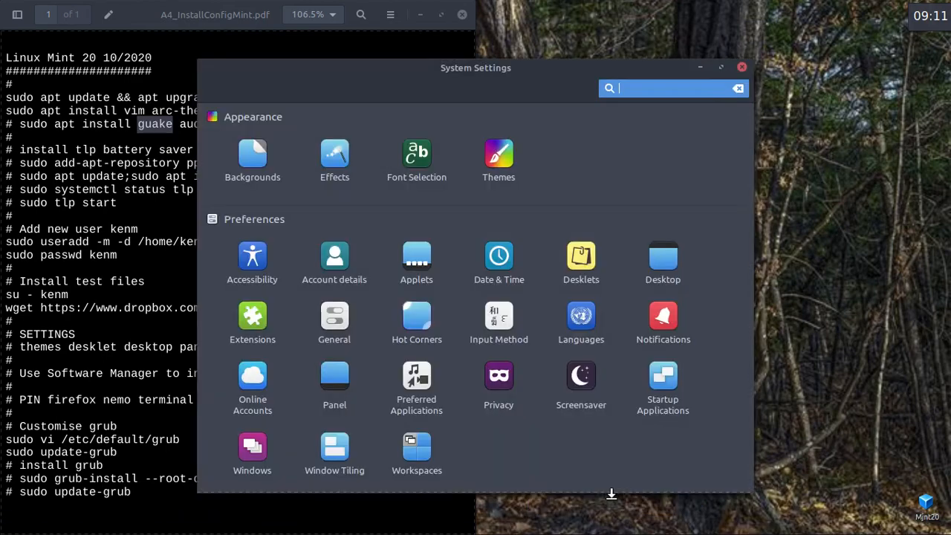
left_click_drag(551, 70, 655, 29)
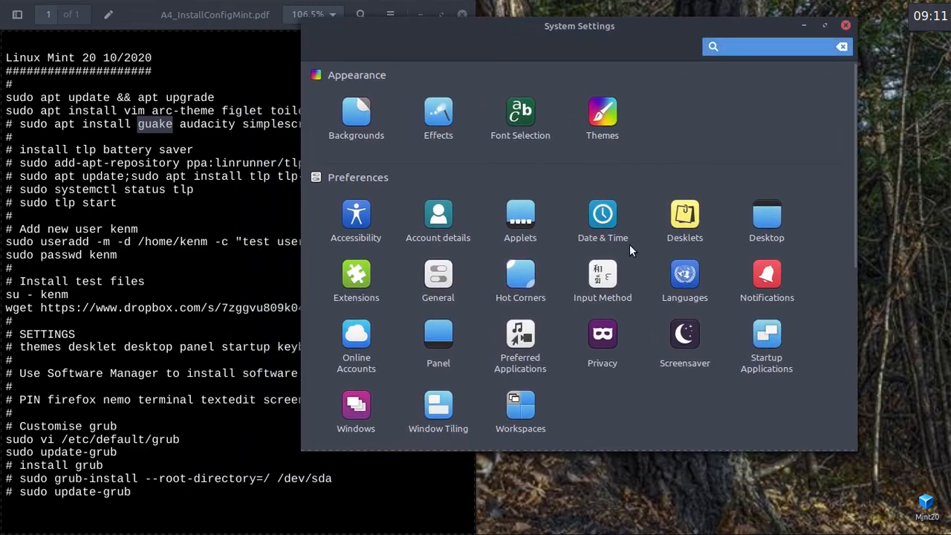
Review the host's Keyboard direct workspace navigation shortcuts, then return to the overview.
scroll(661, 371, "down", 5)
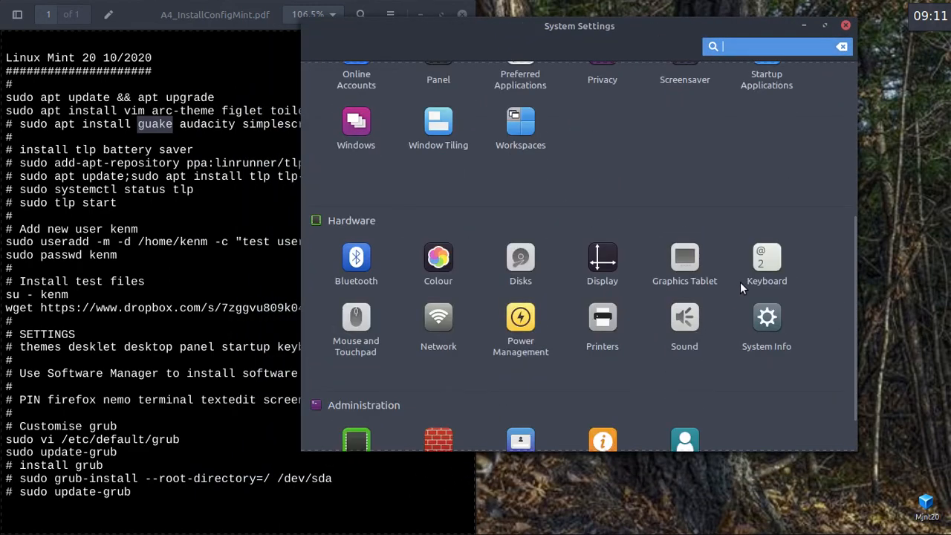
left_click(756, 263)
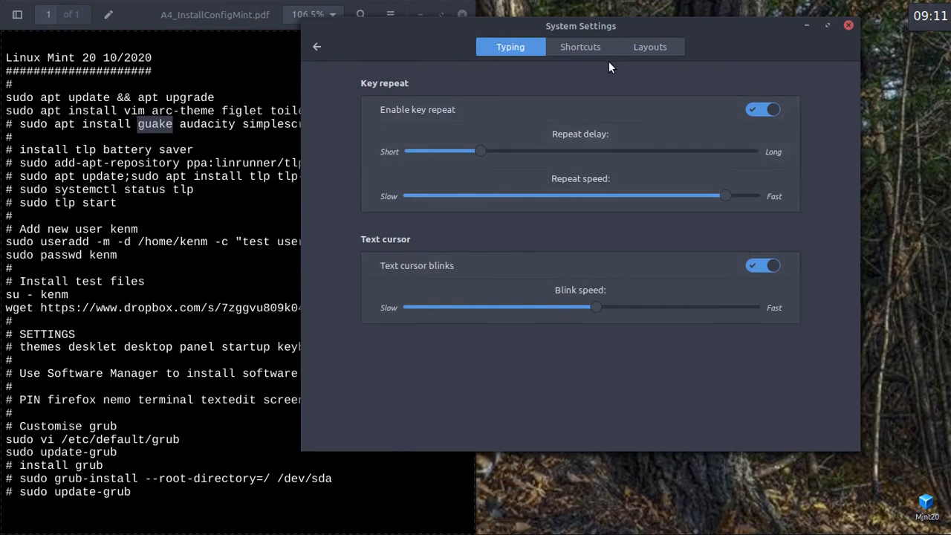
left_click(583, 47)
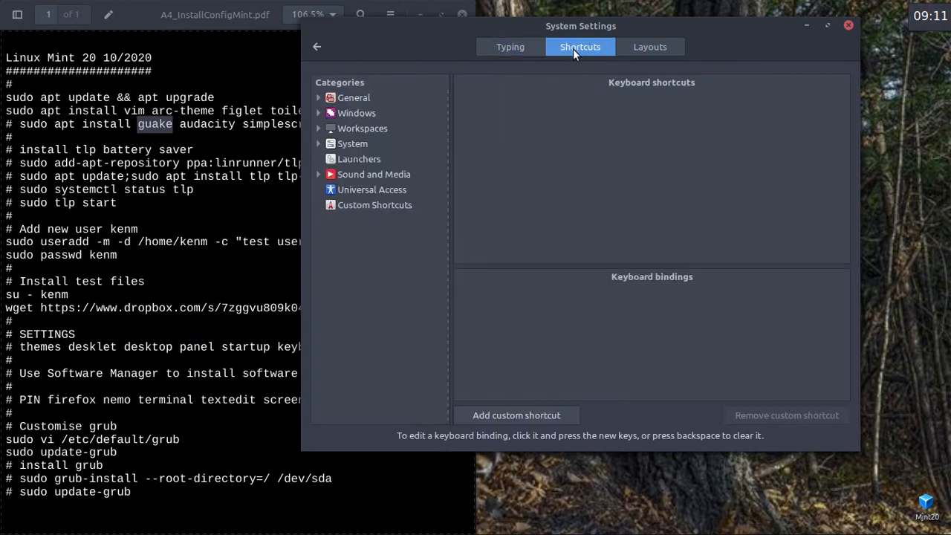
left_click(318, 128)
left_click(385, 144)
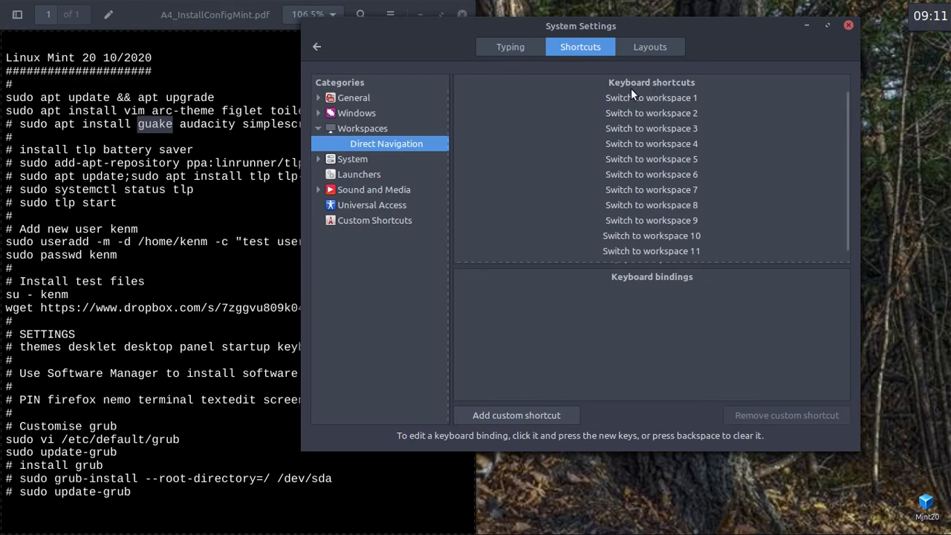
left_click(316, 47)
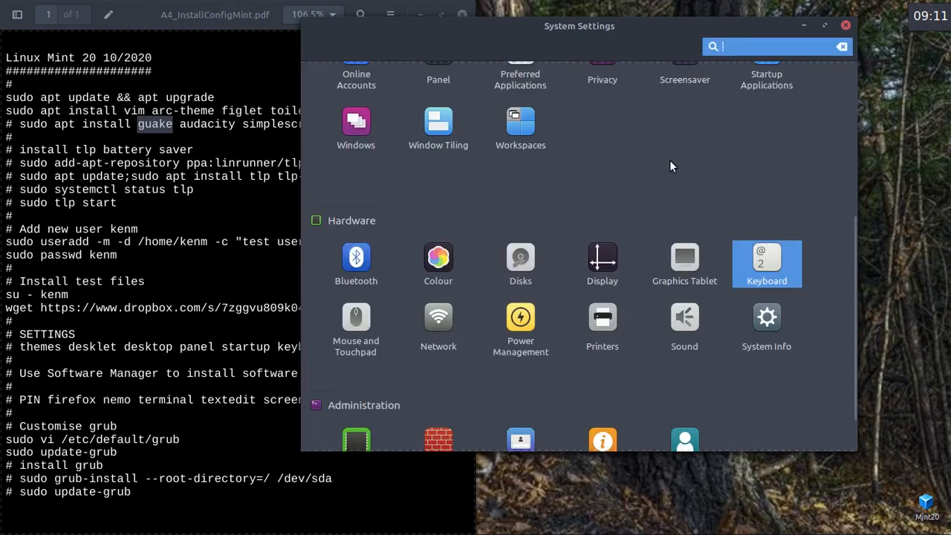
scroll(769, 215, "down", 1)
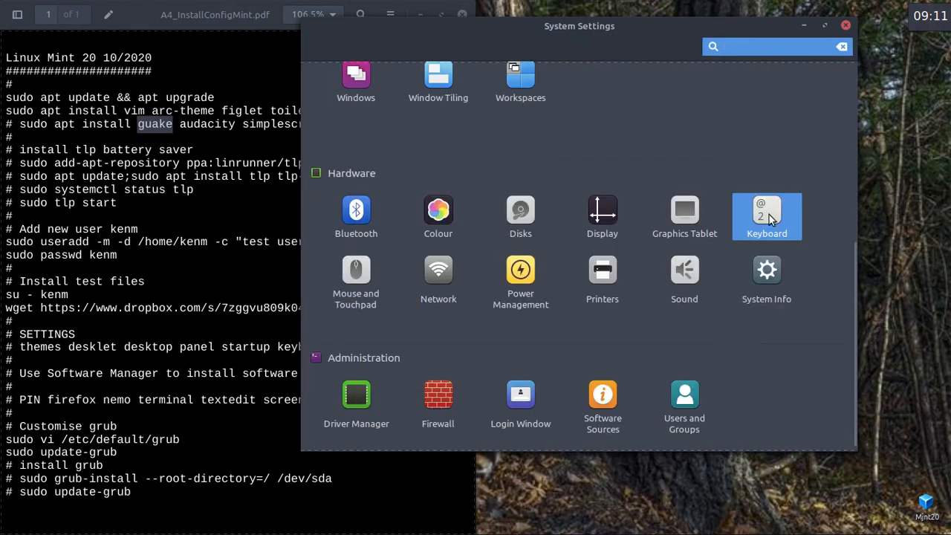
Review Power Management, keeping lid-closed at Do nothing and power button at Ask.
left_click(518, 275)
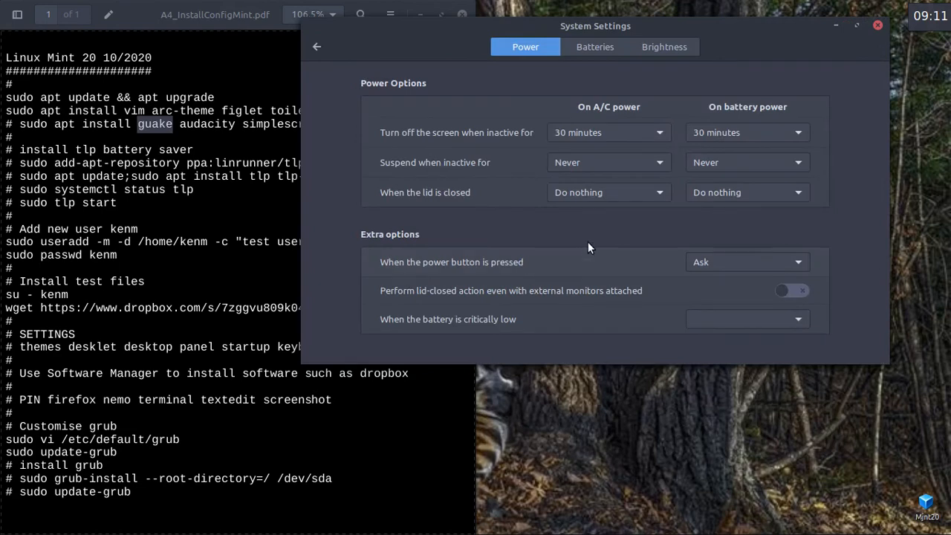
left_click(662, 193)
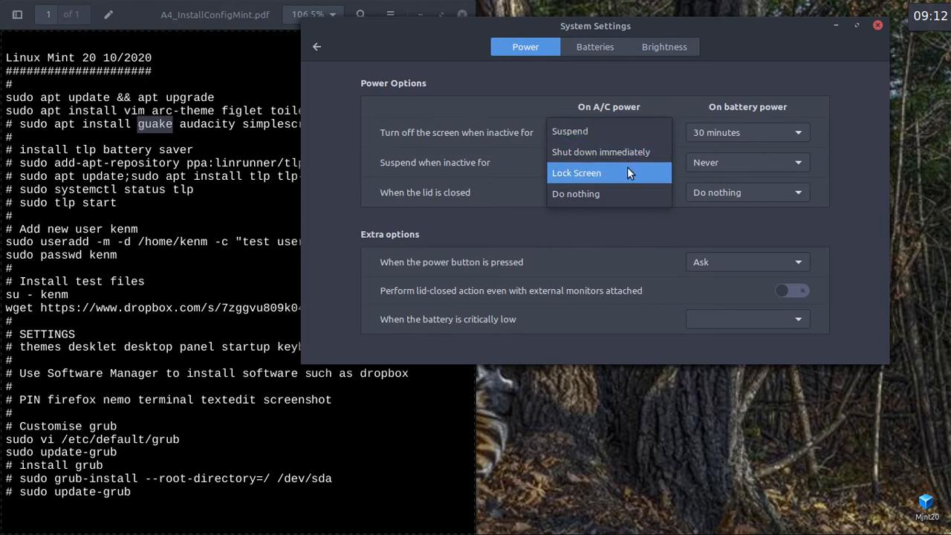
left_click(625, 222)
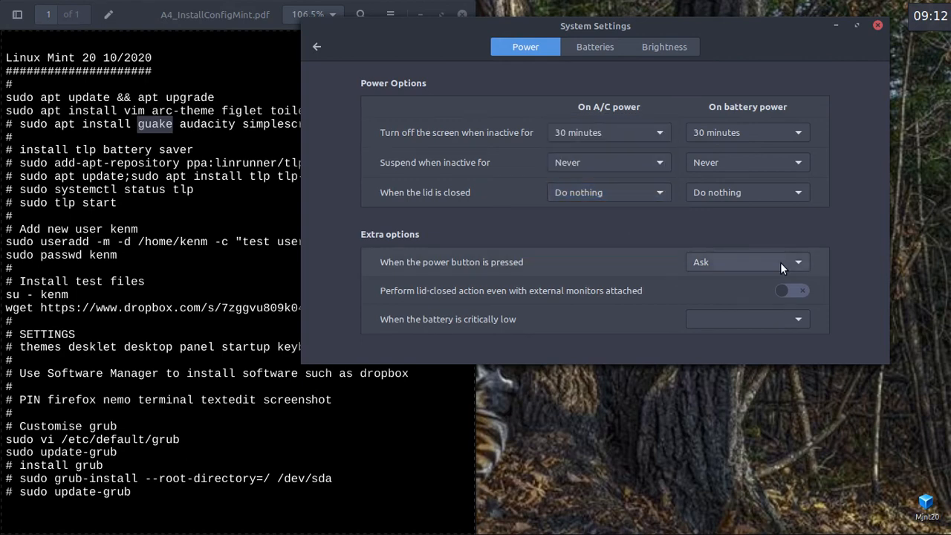
left_click(802, 258)
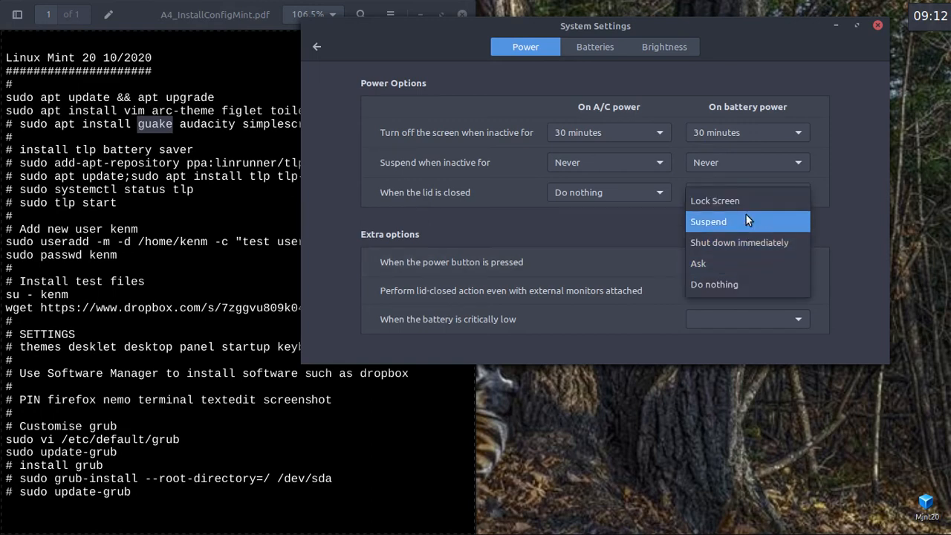
left_click(880, 27)
Close System Settings, cancel the shutdown prompt, and switch between the notes and VM.
left_click(878, 27)
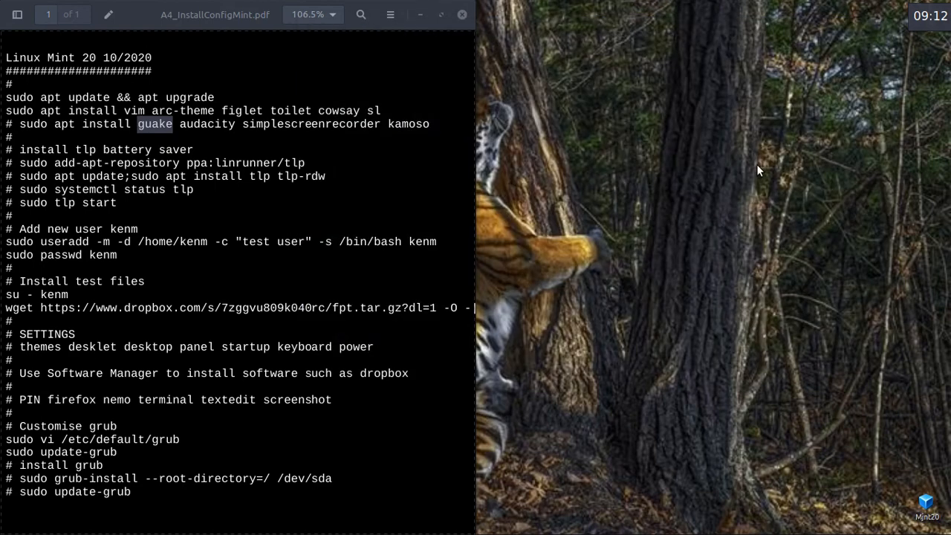
key("XF86PowerOff")
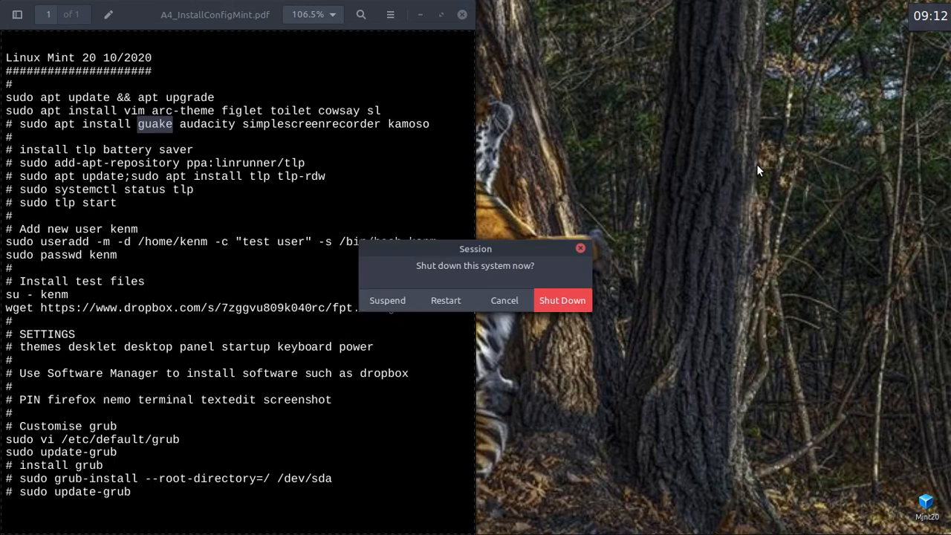
left_click(503, 300)
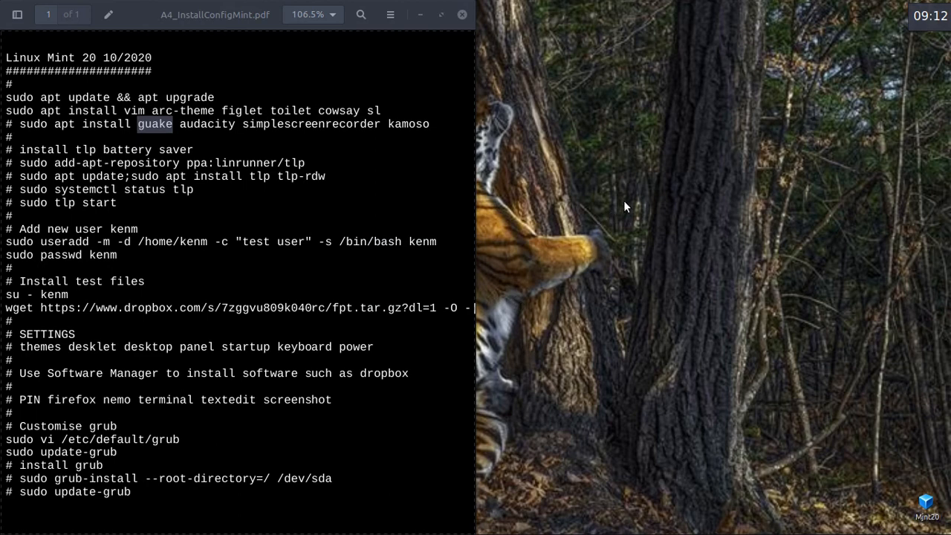
key("alt+Tab")
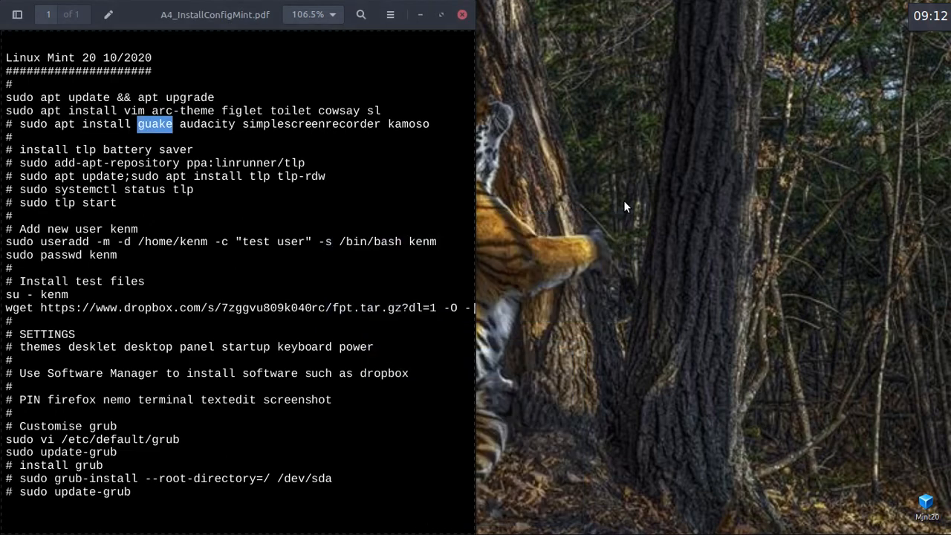
key("alt+Tab")
key("alt+Tab")
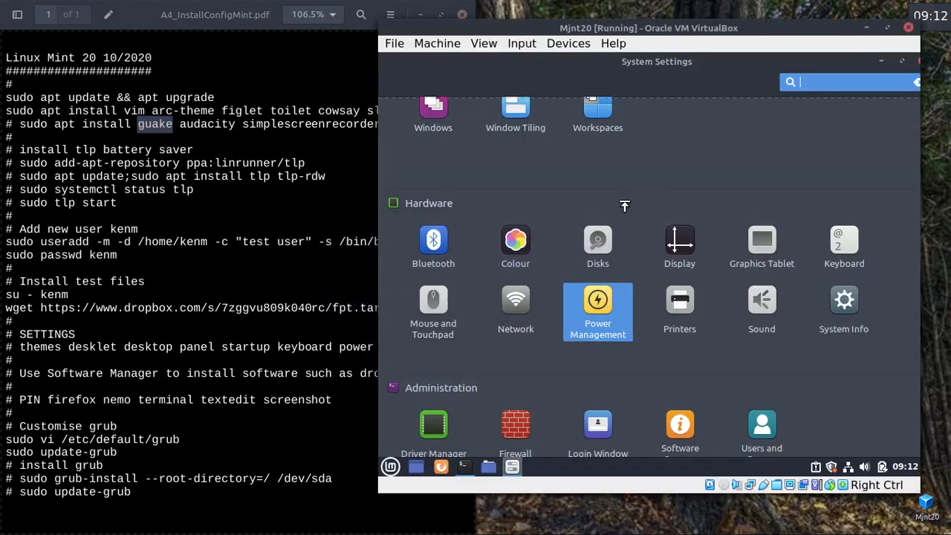
Widen the VM window and close the guest's System Settings window.
left_click(732, 146)
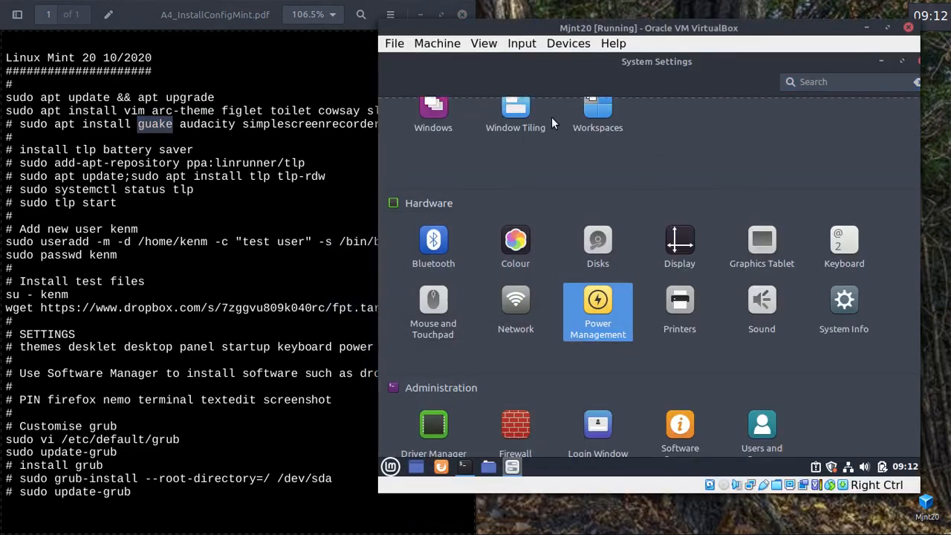
left_click_drag(389, 22, 207, 24)
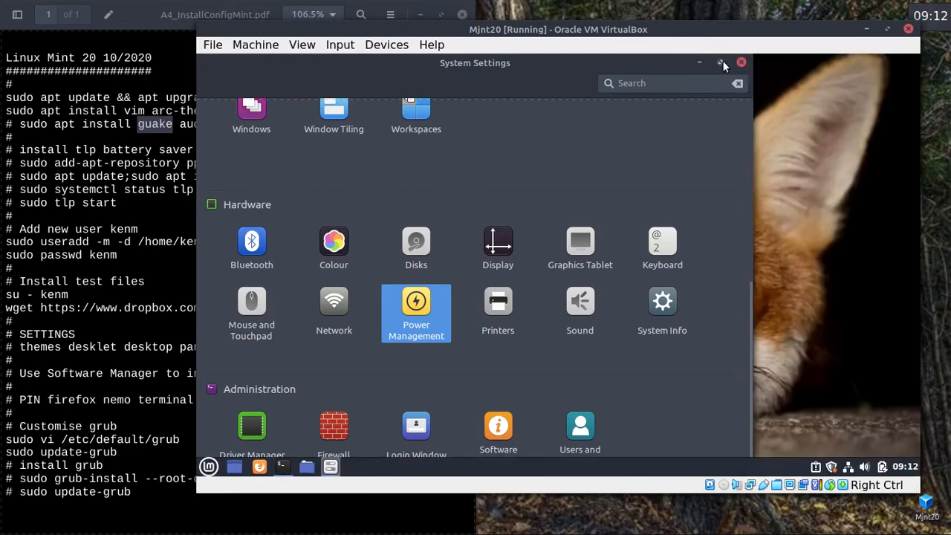
left_click(720, 62)
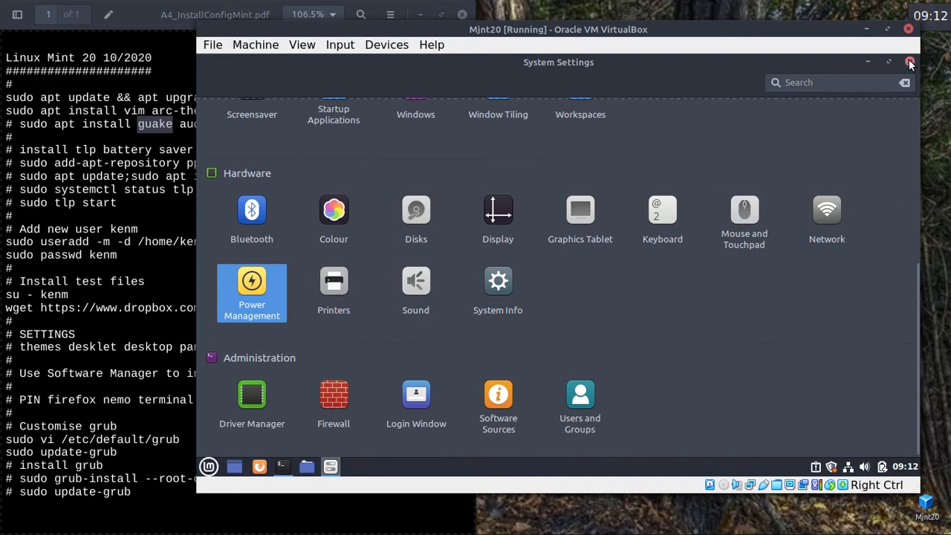
left_click(909, 61)
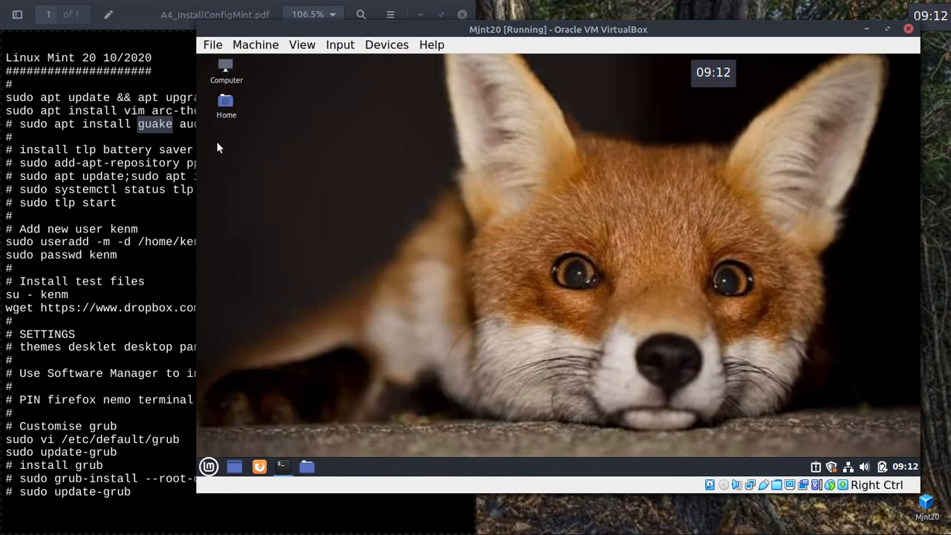
Narrow the VM window to reveal the notes and select the word 'dropbox' there.
left_click_drag(193, 159, 418, 159)
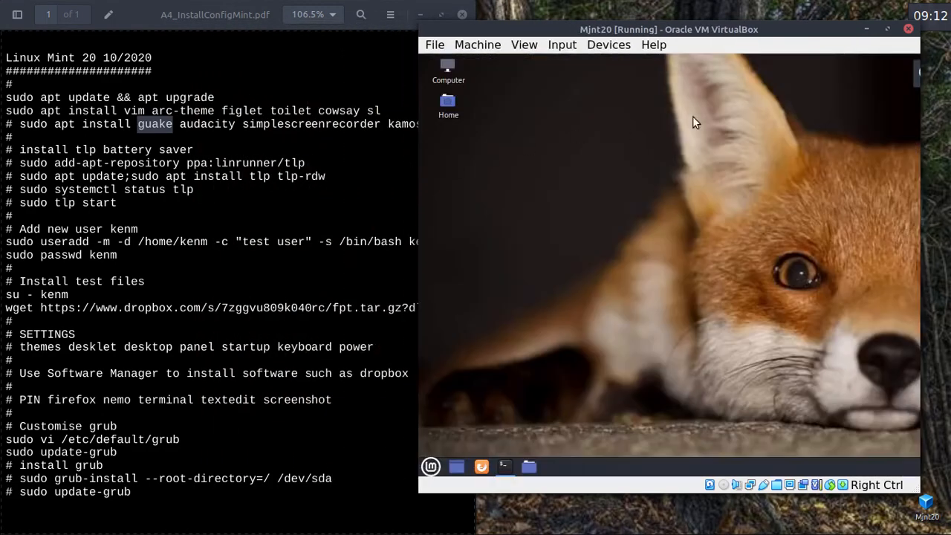
left_click_drag(774, 34, 792, 20)
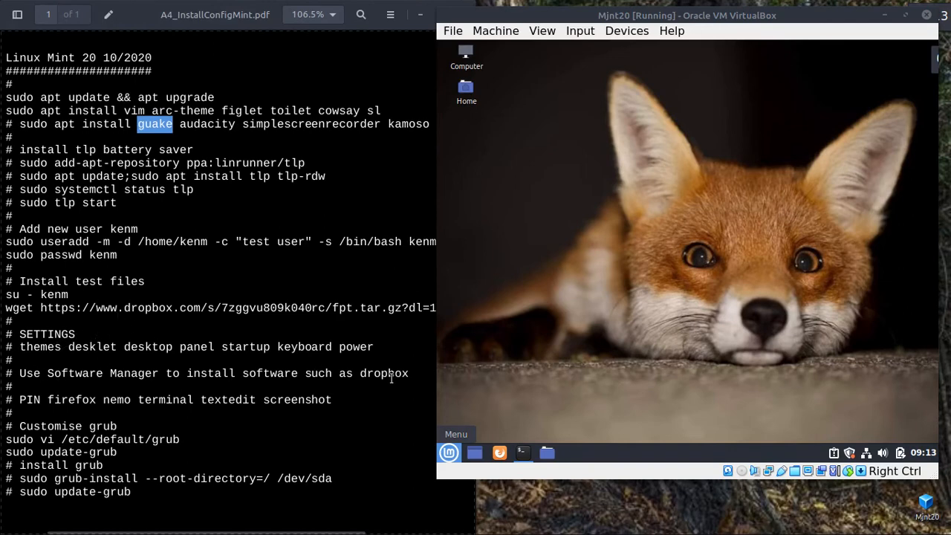
double_click(391, 374)
left_click(646, 402)
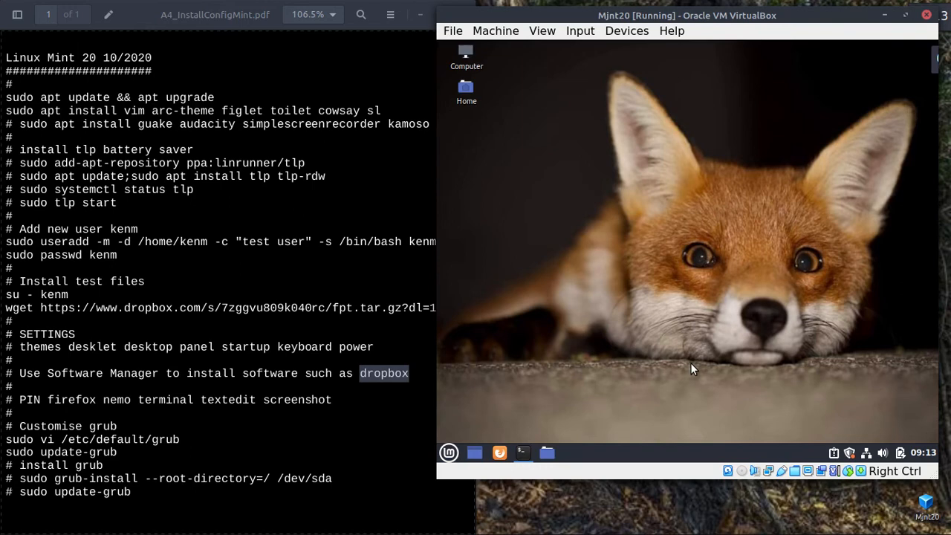
key("super")
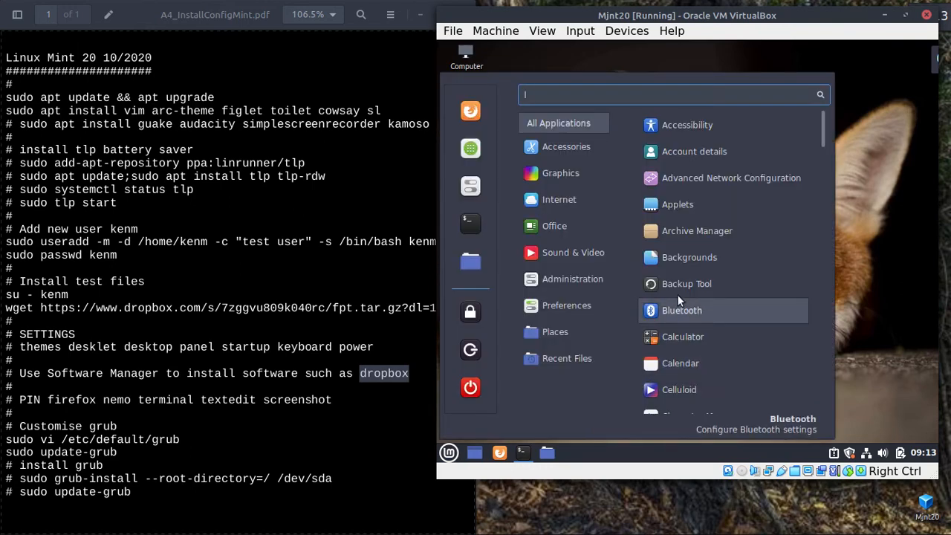
mouse_move(584, 279)
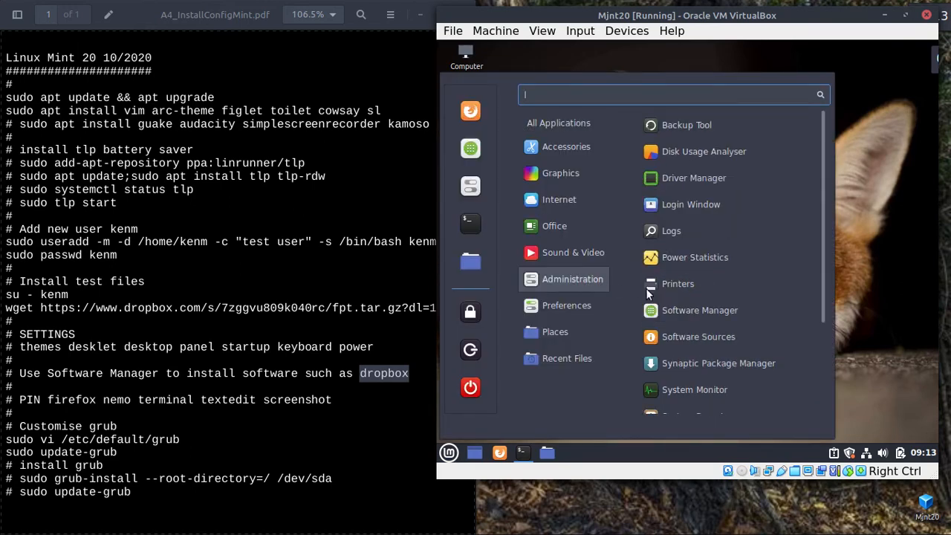
left_click(704, 311)
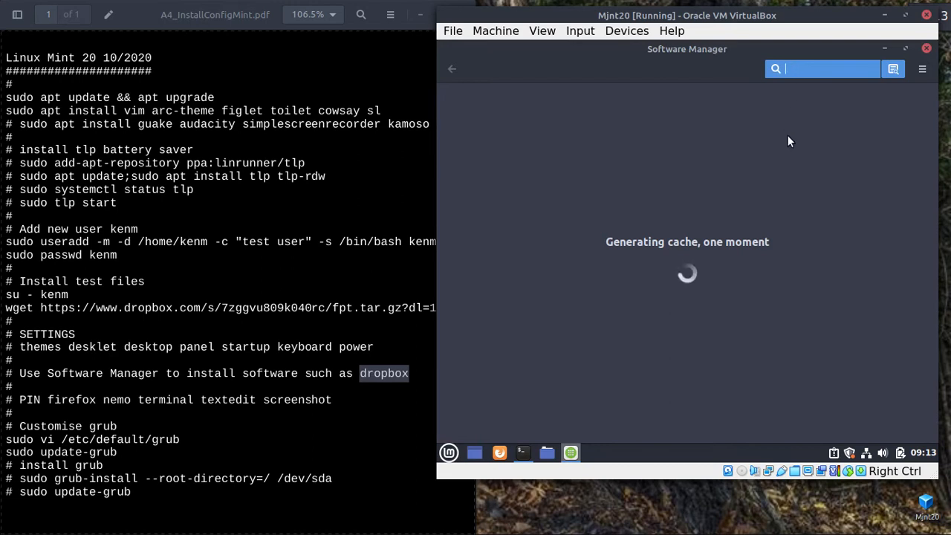
type("opera")
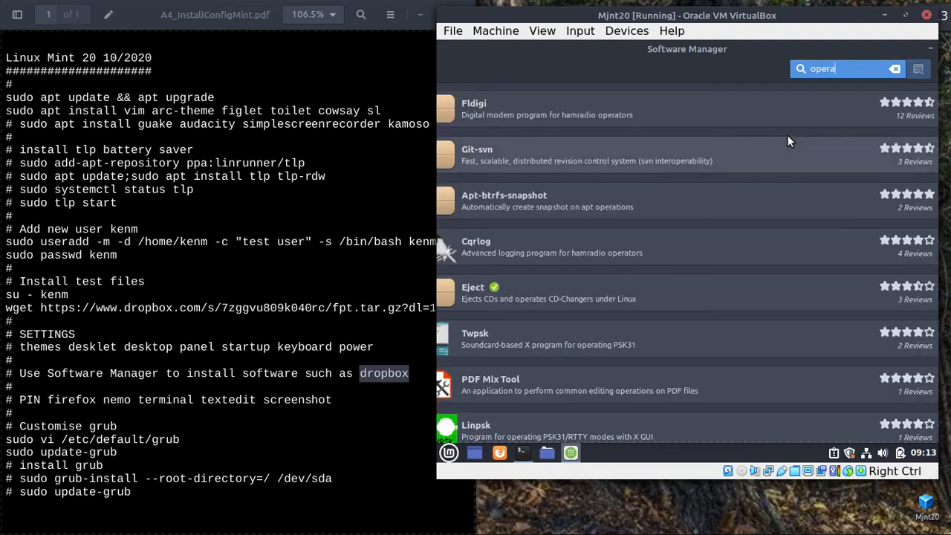
left_click(879, 88)
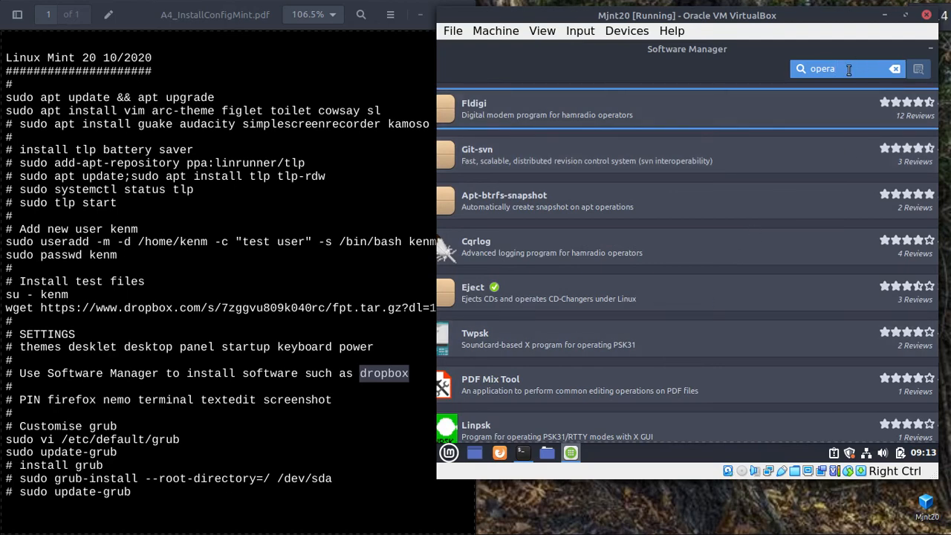
key("BackSpace")
key("BackSpace")
key("BackSpace")
key("BackSpace")
key("BackSpace")
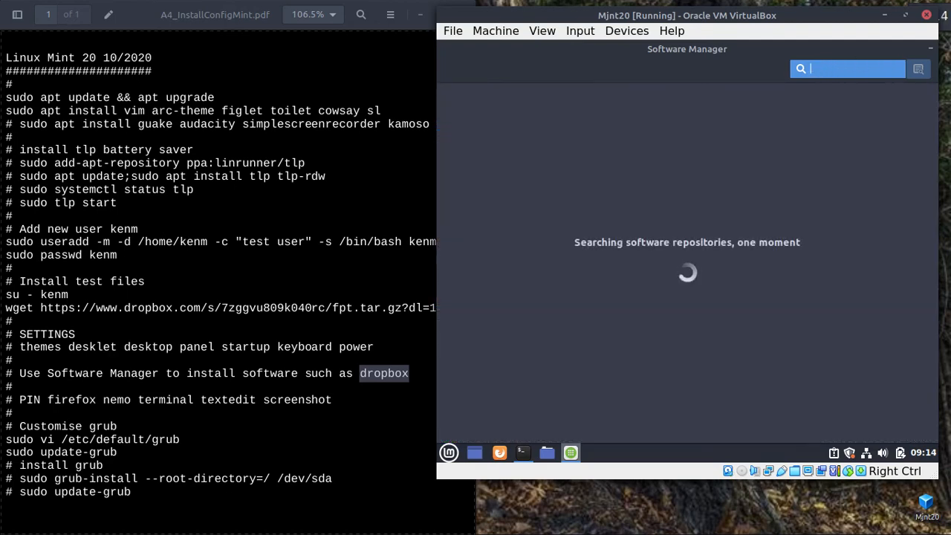
type("dropbox")
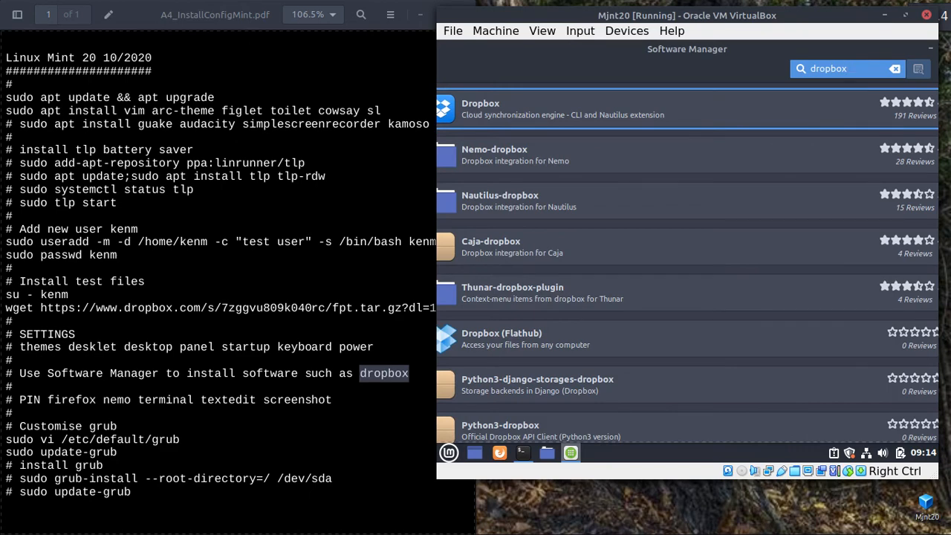
left_click(574, 104)
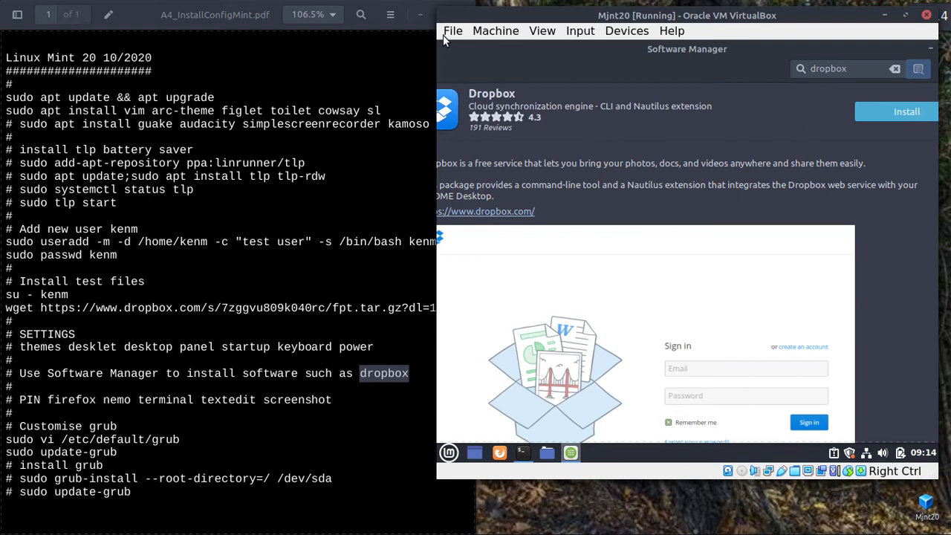
left_click_drag(436, 41, 182, 37)
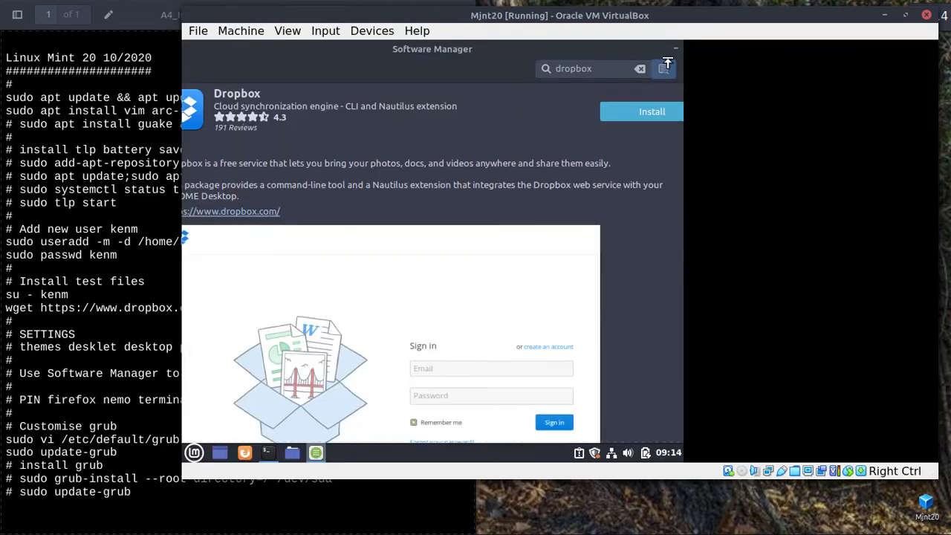
left_click(676, 50)
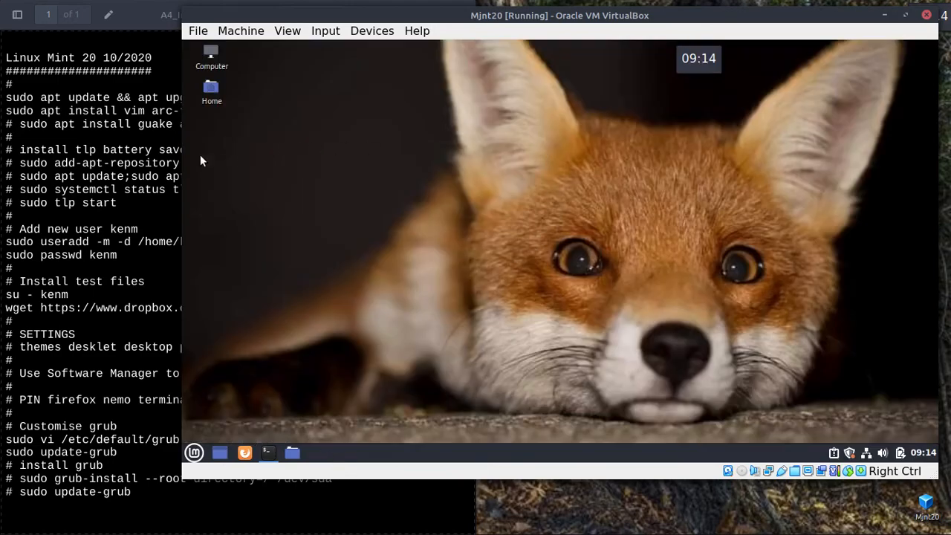
Move the Files launcher between Firefox and terminal, then test the Home folder and Firefox launchers.
left_click_drag(182, 170, 368, 164)
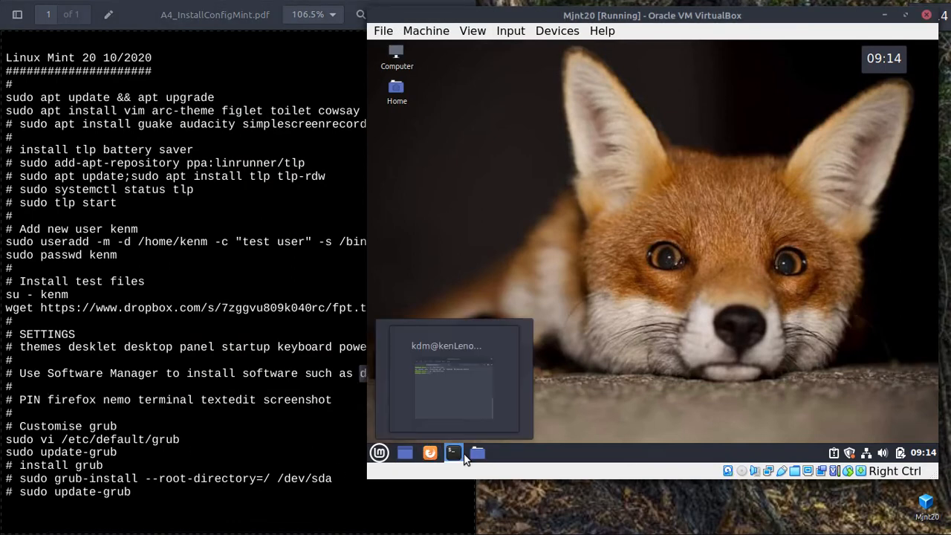
left_click_drag(480, 454, 453, 455)
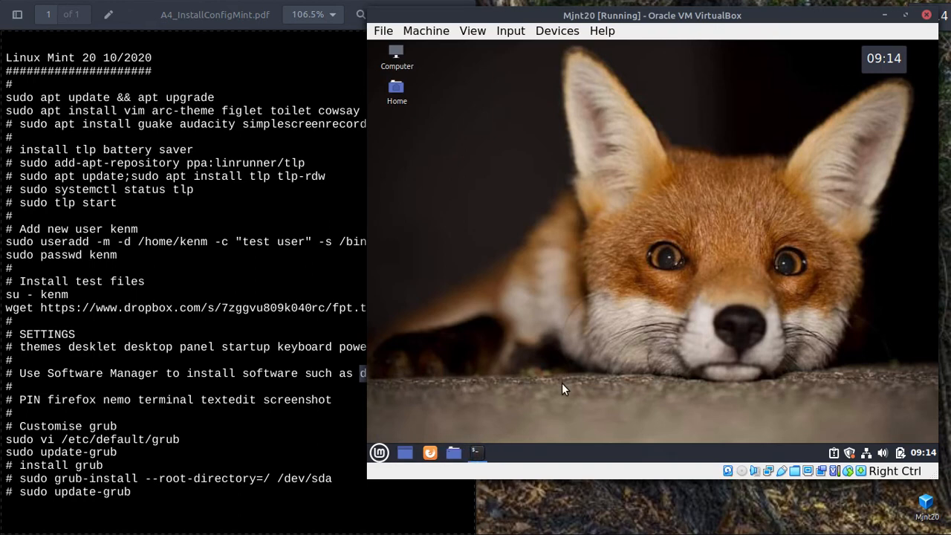
key("super+e")
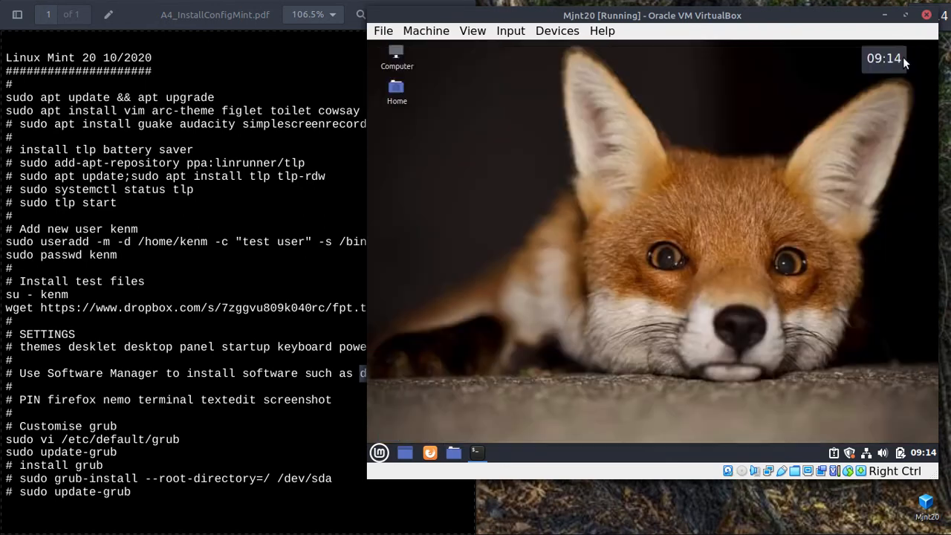
left_click(905, 55)
key("super+1")
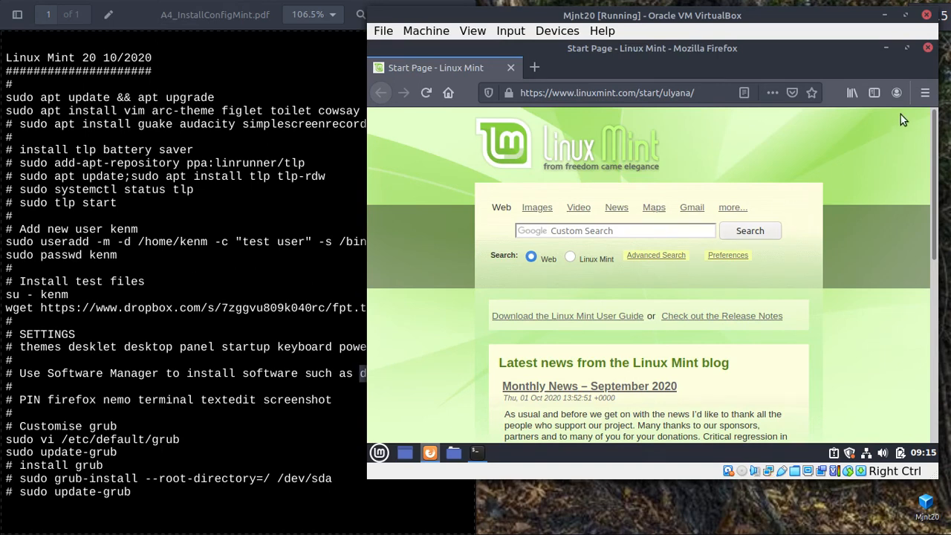
left_click(926, 48)
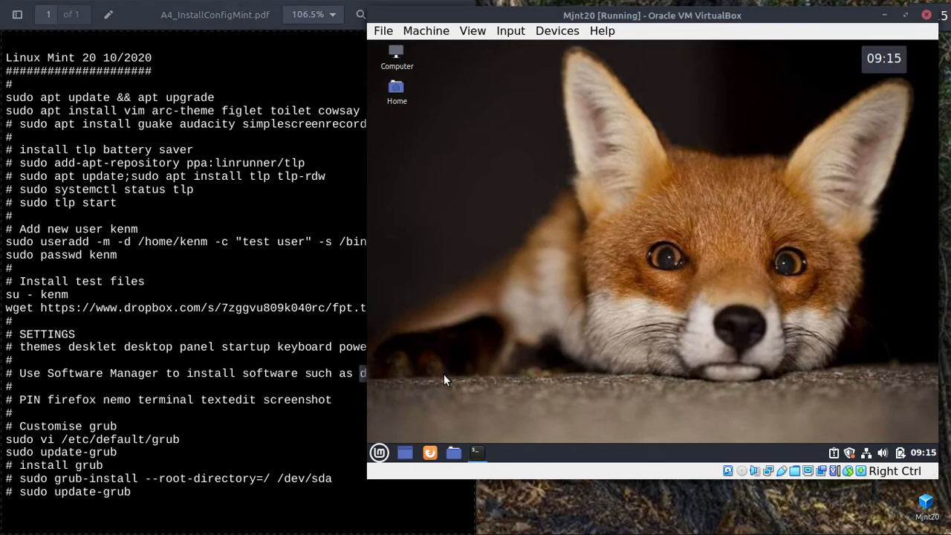
Search the Mint menu for 'text' and add Text Editor to the panel.
key("super")
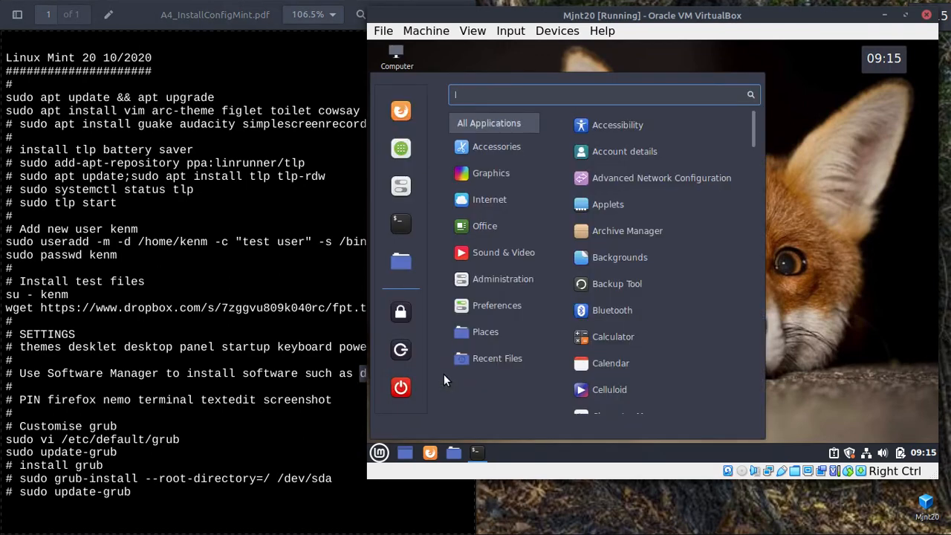
type("text")
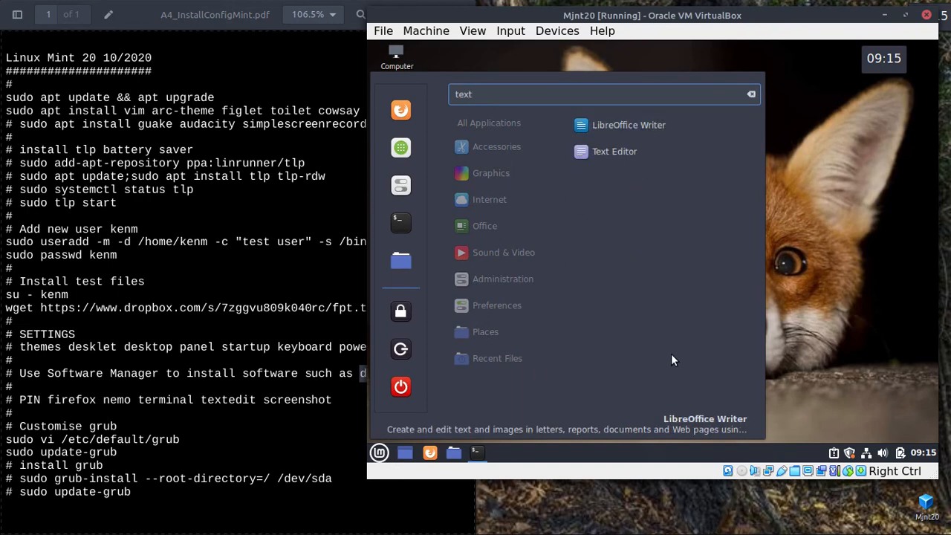
right_click(611, 146)
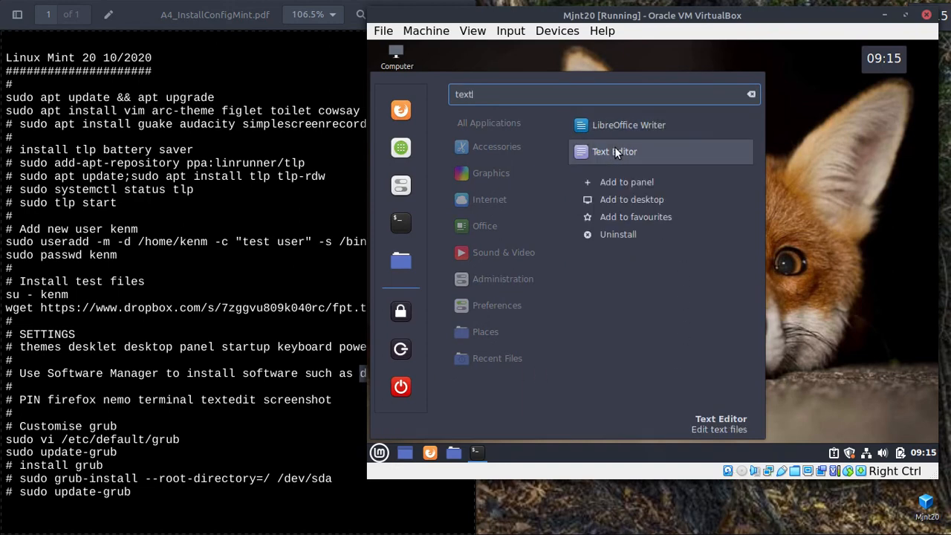
left_click(615, 179)
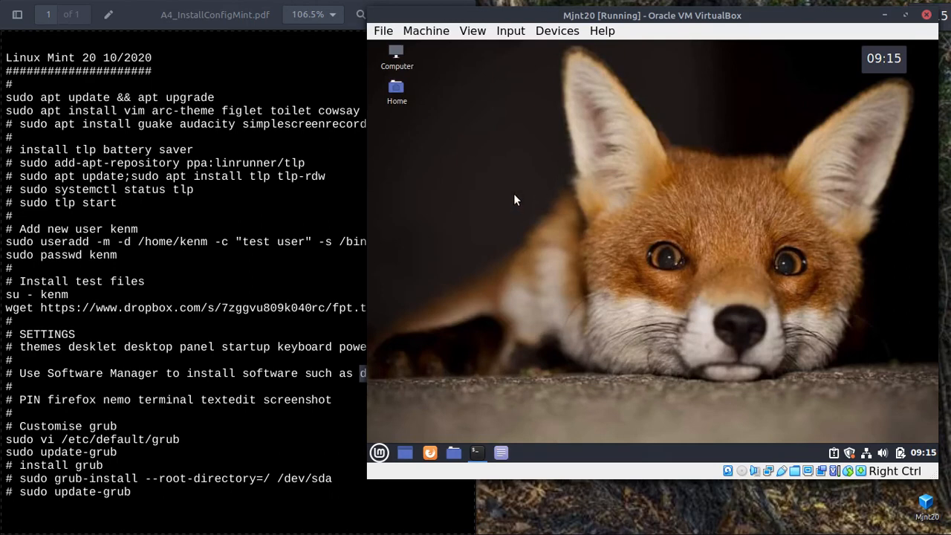
Search 'scr' and add Screenshot to the panel, then test the Text Editor launcher.
key("super")
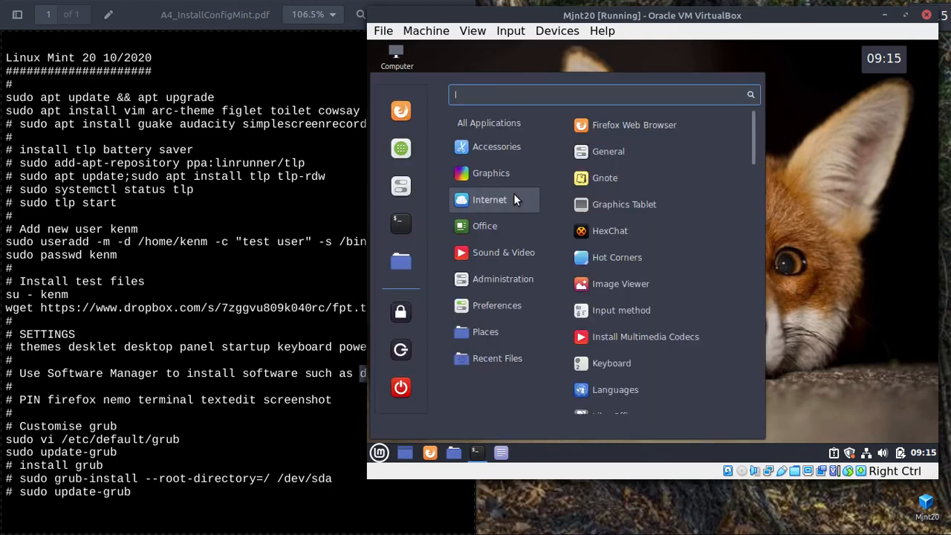
type("scrl")
key("BackSpace")
right_click(609, 198)
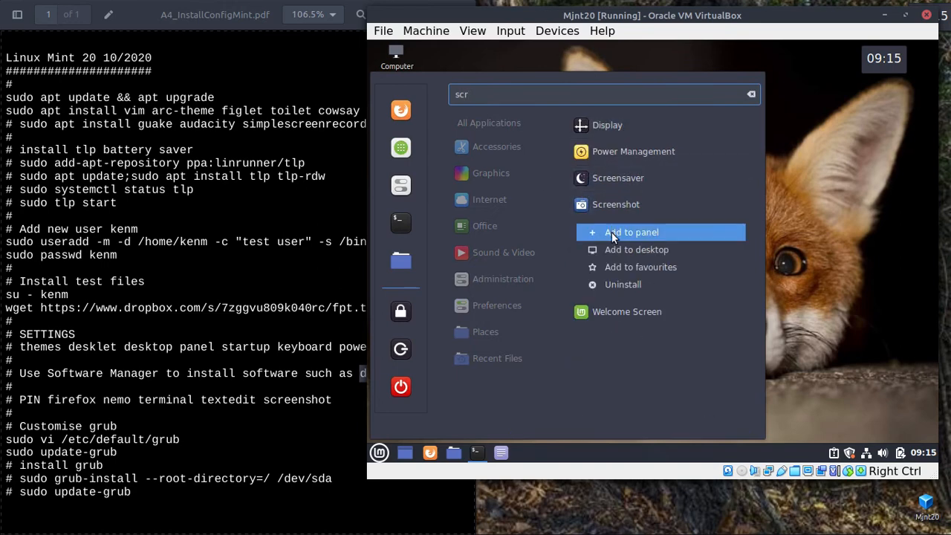
left_click(612, 232)
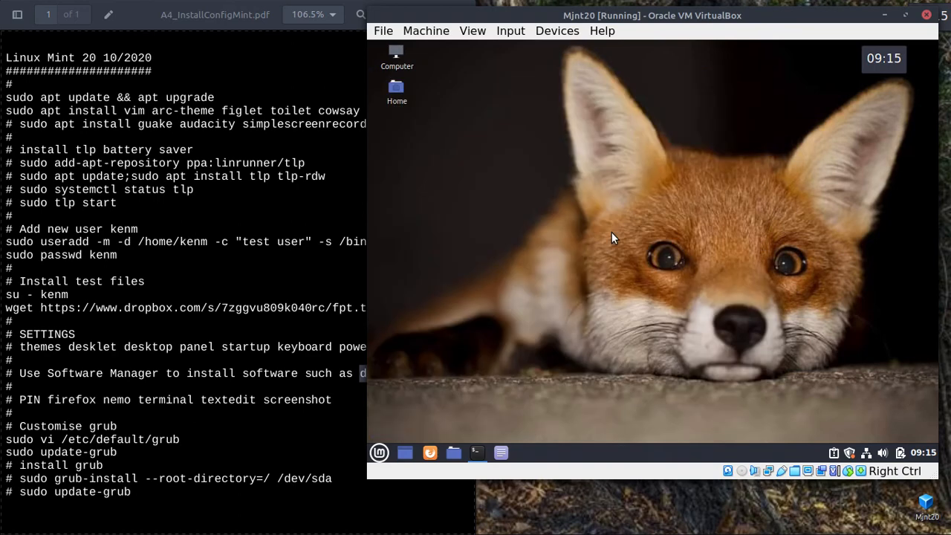
left_click(500, 453)
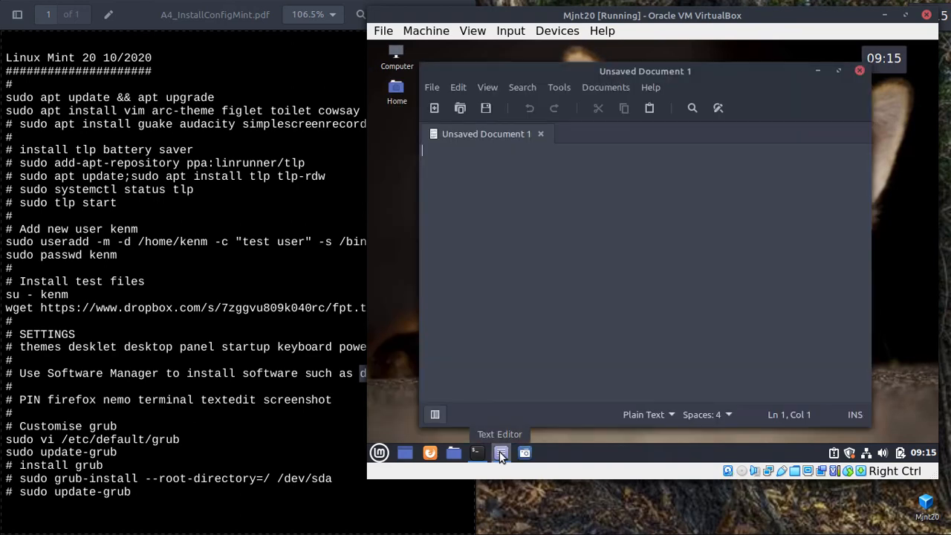
left_click(859, 72)
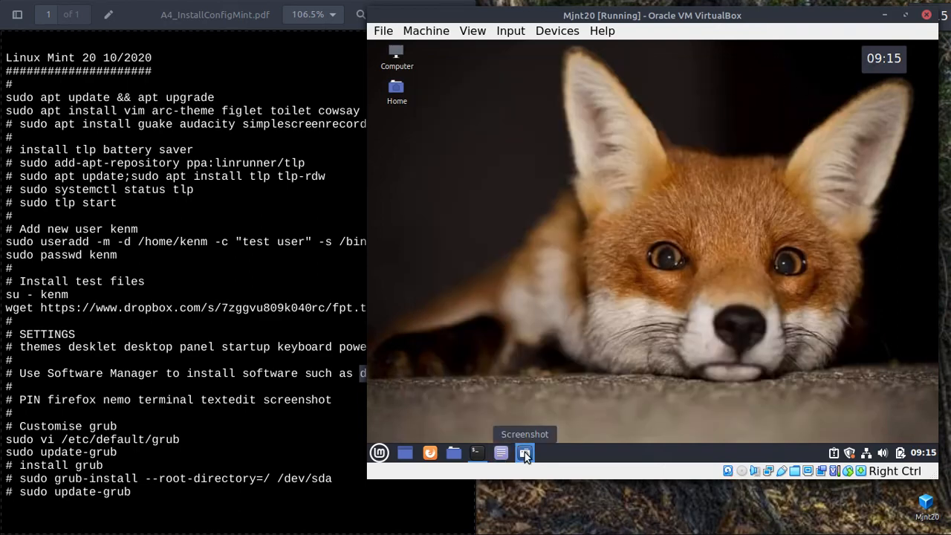
Grab the fox's face with Screenshot's Select area mode and save it as fox.png.
left_click(525, 452)
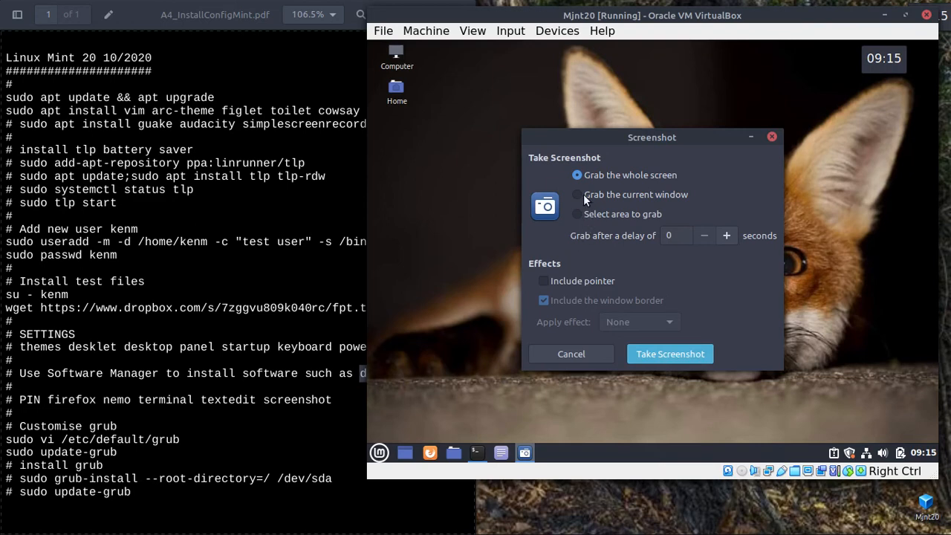
left_click(578, 213)
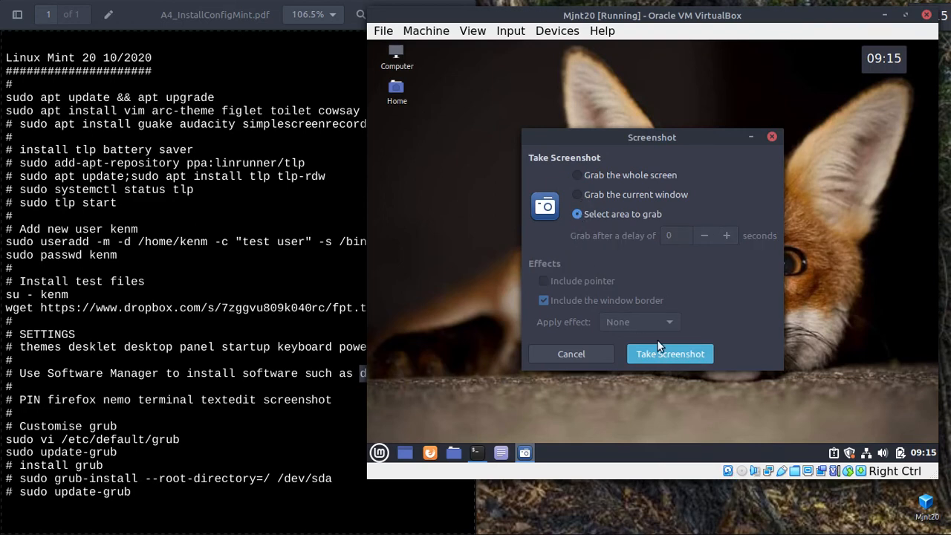
left_click(680, 355)
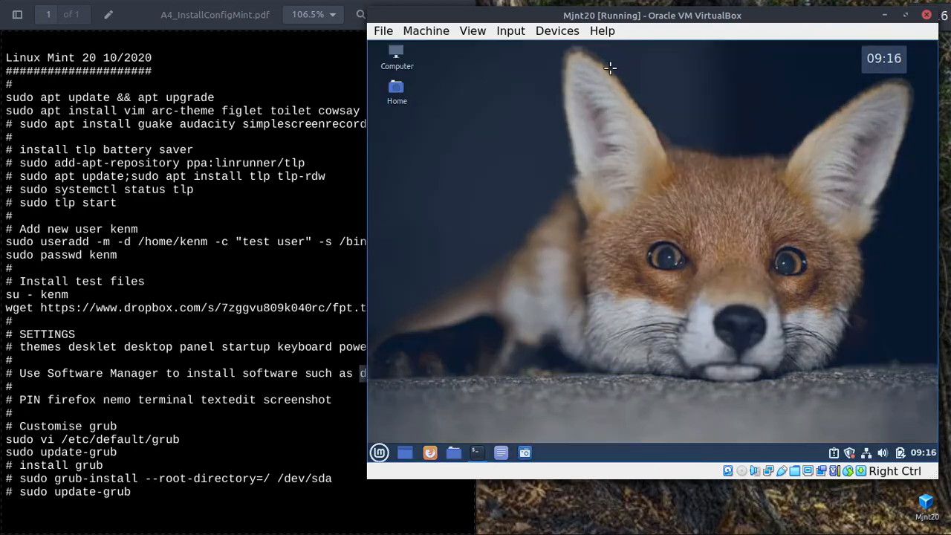
left_click_drag(550, 52, 896, 416)
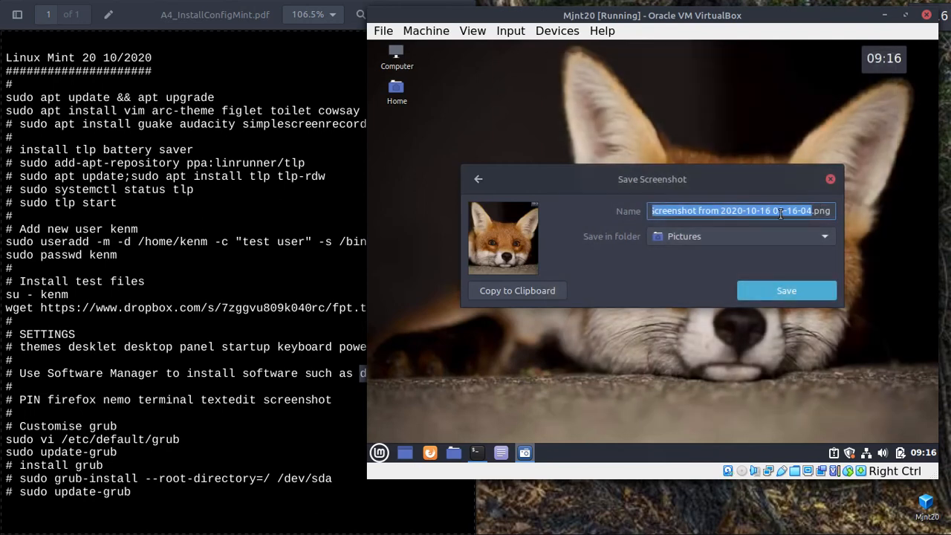
type("fox")
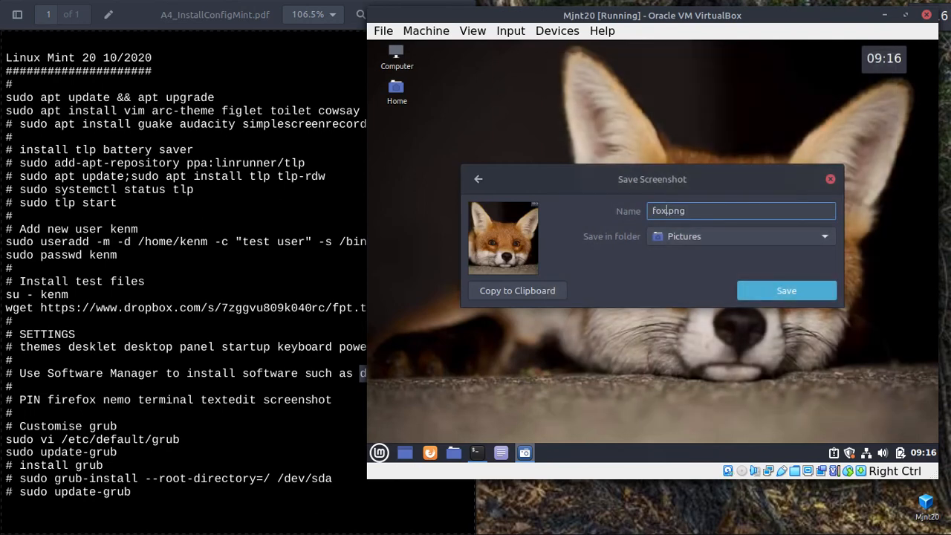
left_click(781, 288)
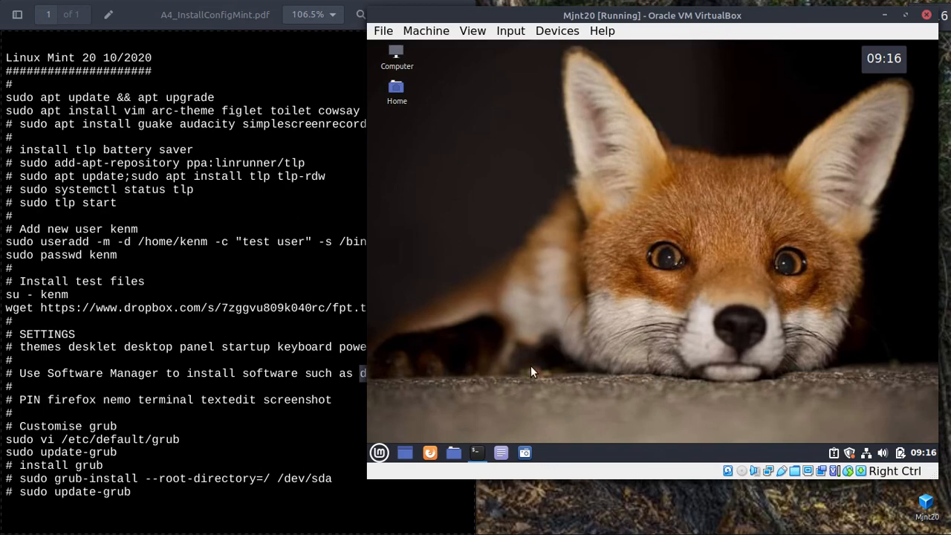
Open fox.png from the guest's Pictures folder to check the capture.
left_click(449, 451)
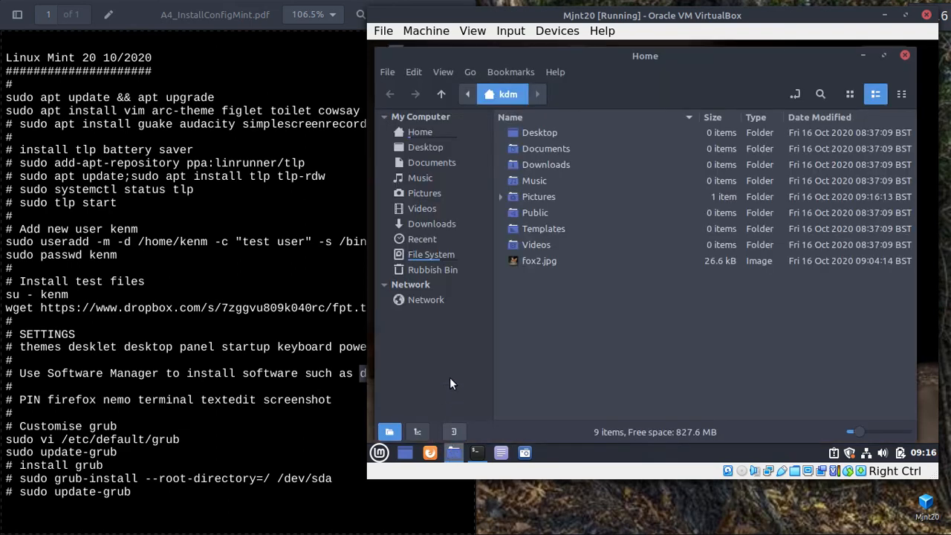
left_click(418, 194)
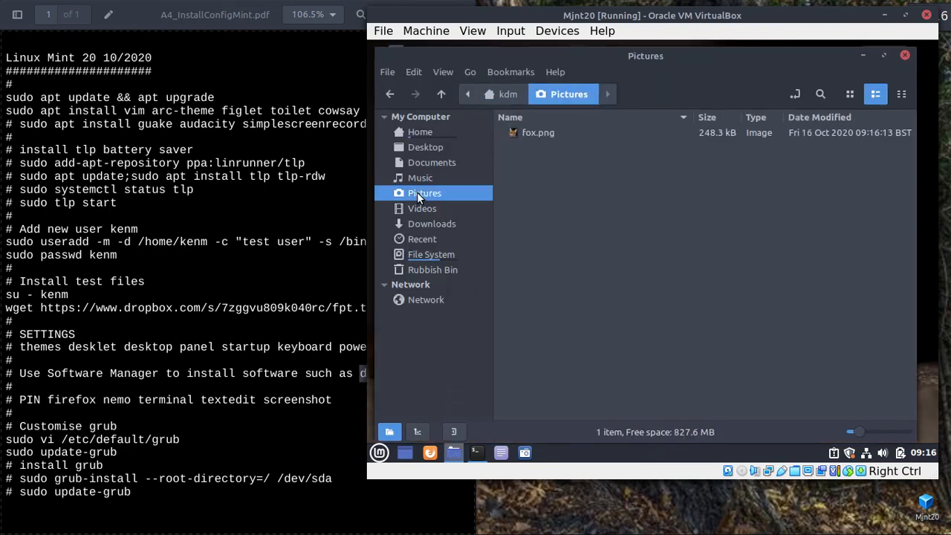
double_click(539, 135)
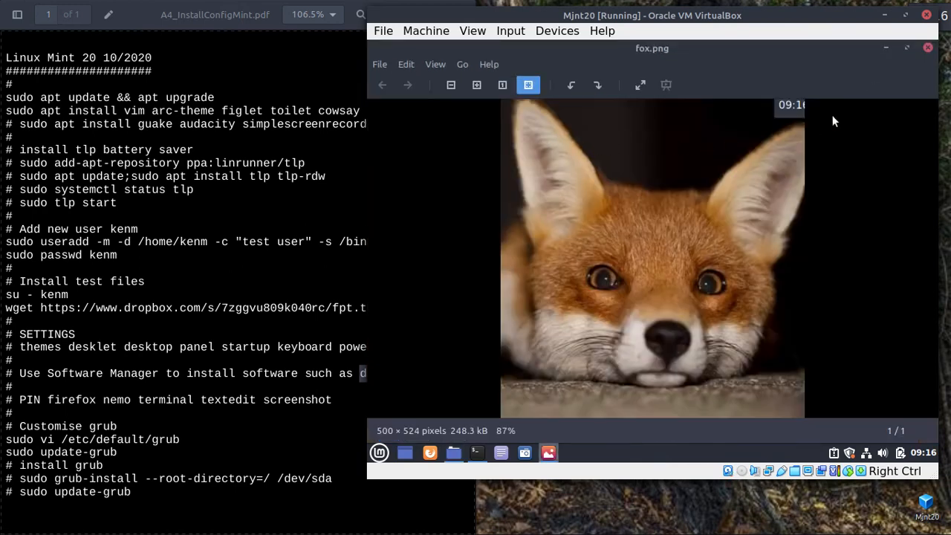
left_click(928, 48)
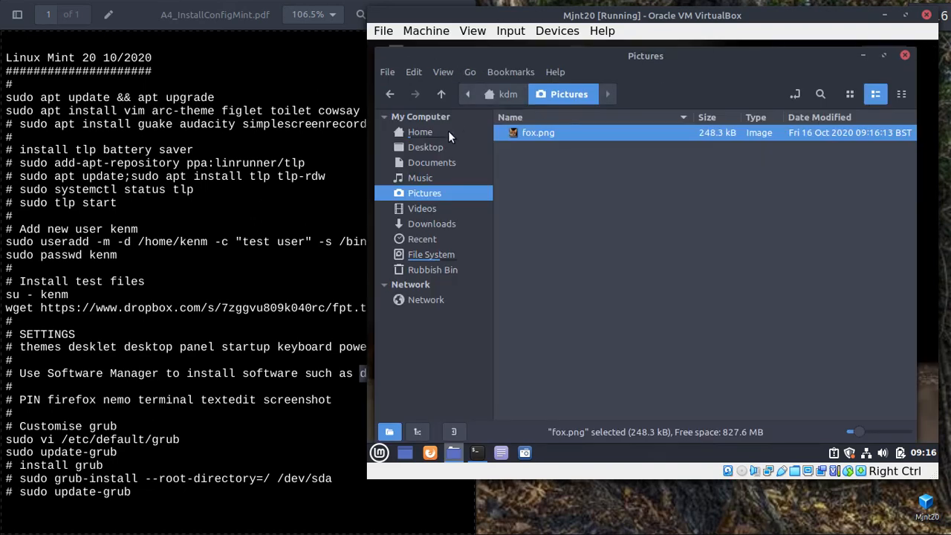
left_click(416, 132)
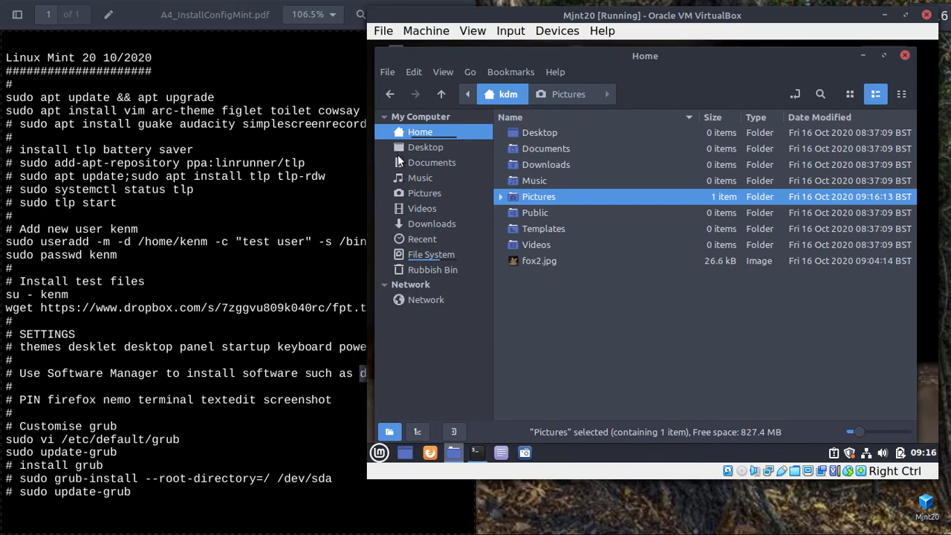
Remove the Music and Videos bookmarks from the file manager sidebar.
right_click(428, 178)
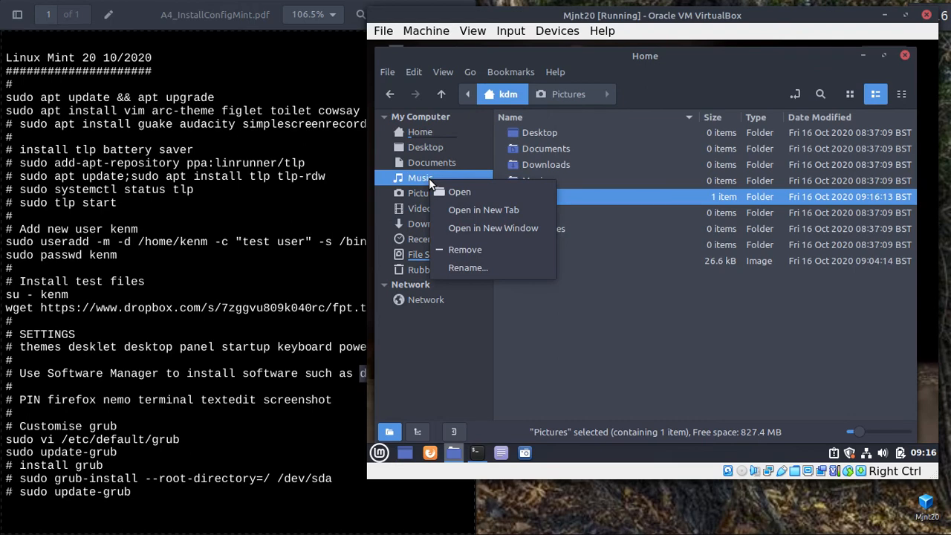
left_click(457, 246)
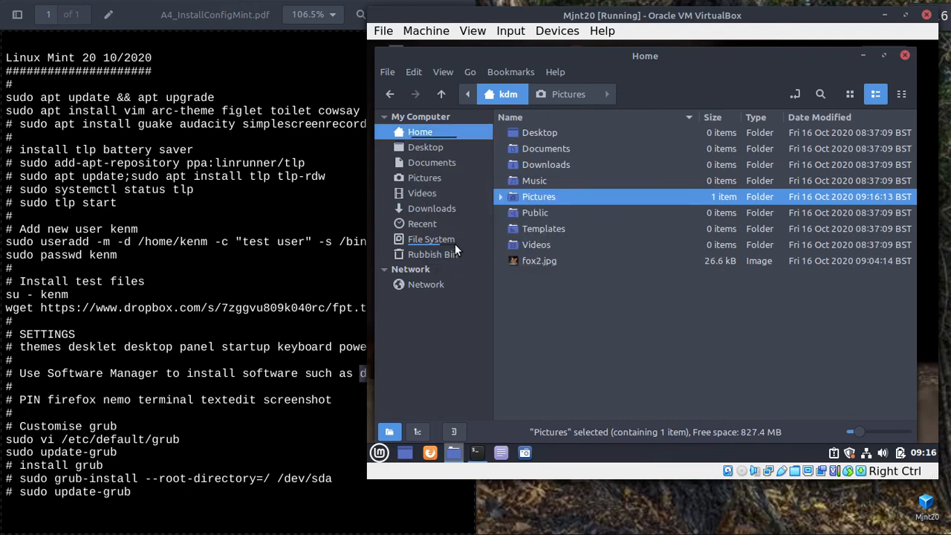
left_click(435, 191)
right_click(435, 191)
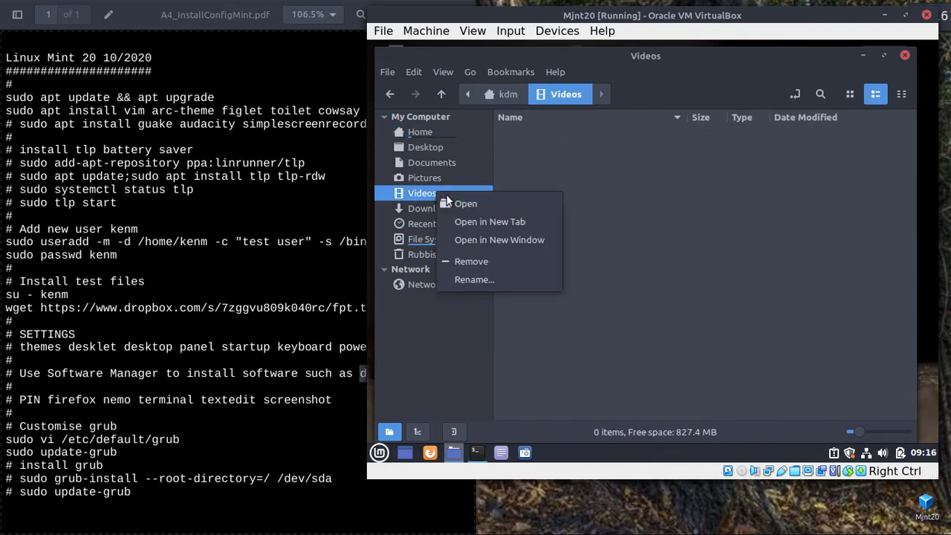
left_click(478, 257)
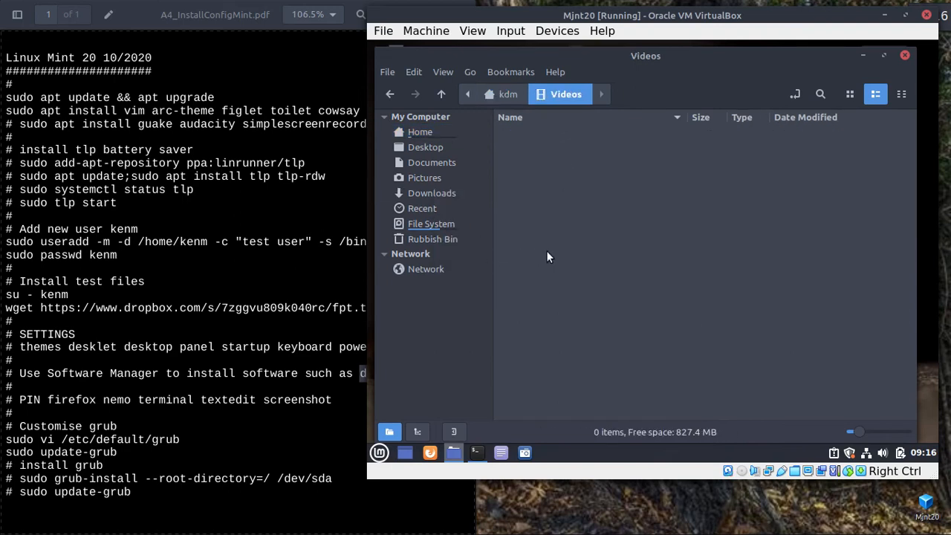
left_click(417, 131)
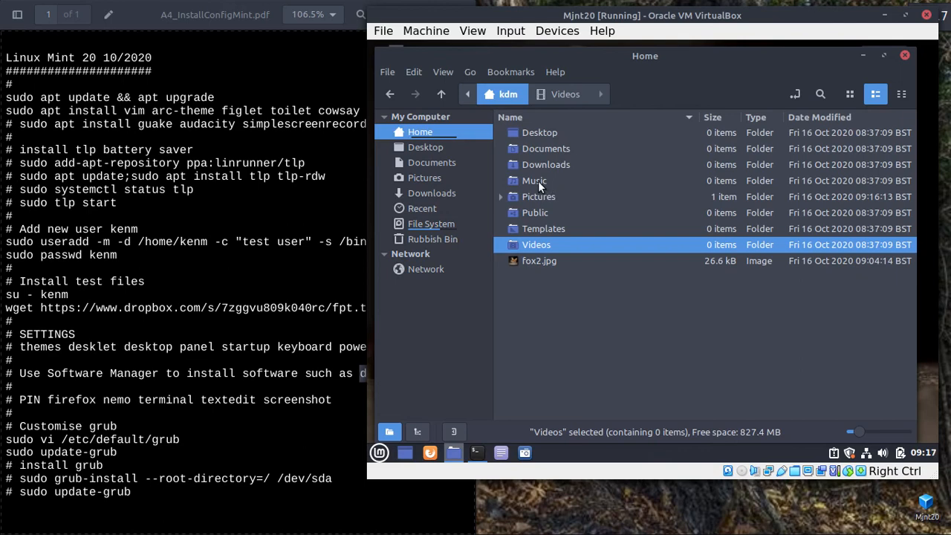
Drag the Music folder back into the sidebar as a bookmark, then close the file manager.
left_click_drag(537, 181, 435, 175)
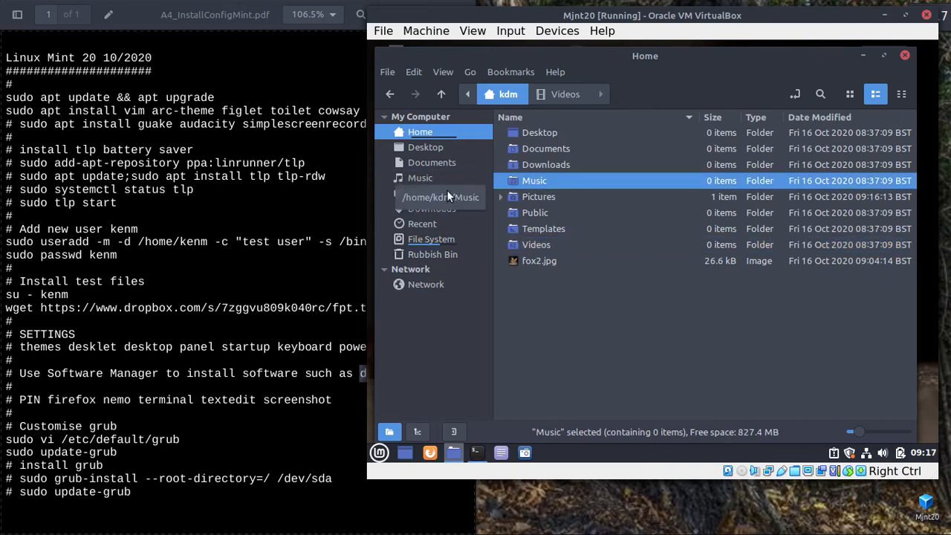
left_click(419, 176)
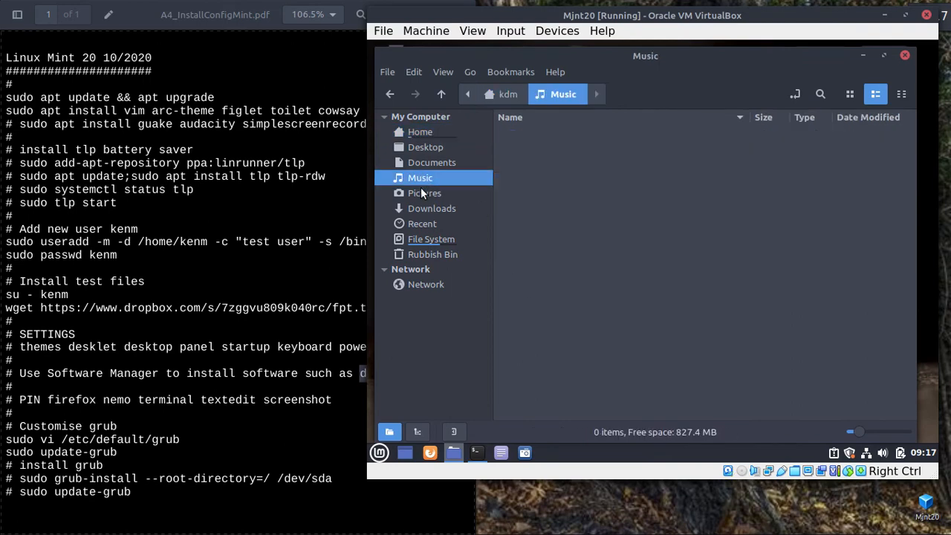
left_click(420, 190)
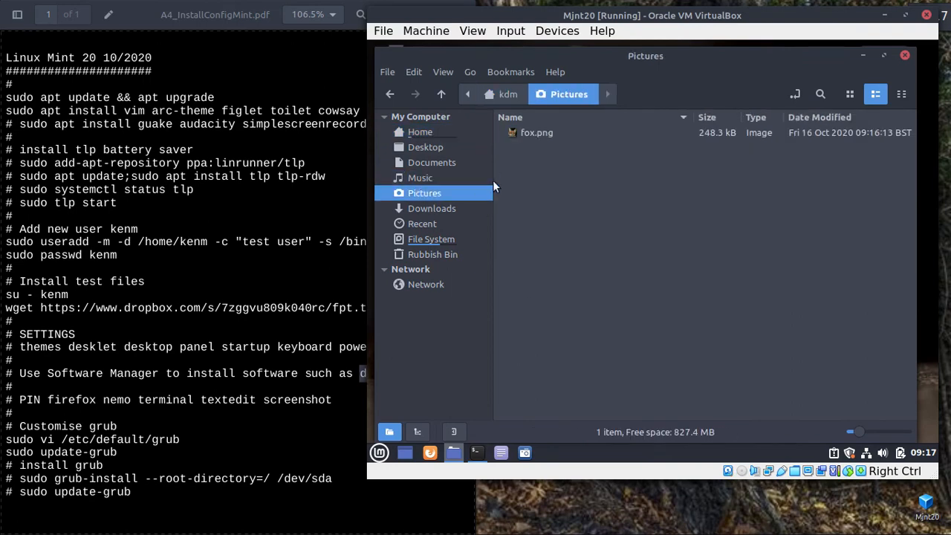
left_click(905, 54)
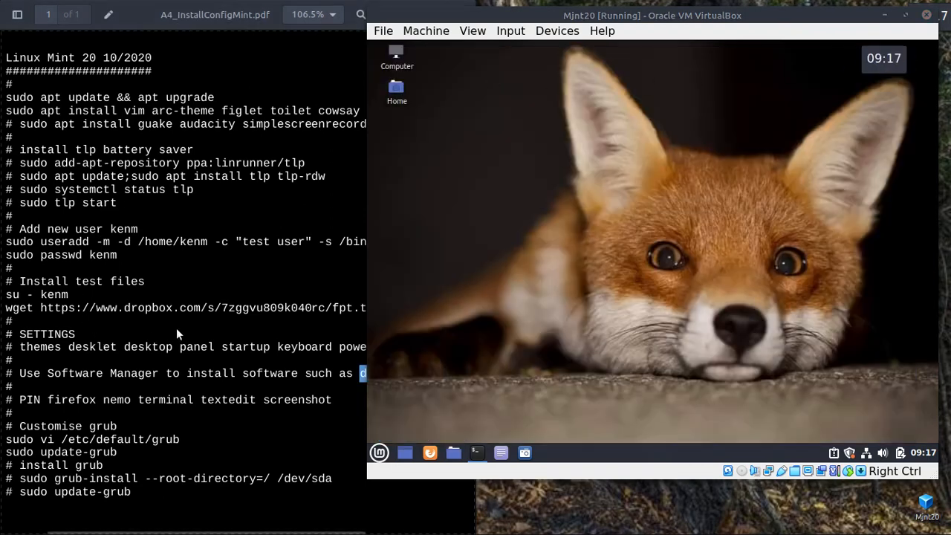
Copy 'sudo vi /etc/default/grub' from the setup notes and run it in the Mjnt20 terminal.
scroll(176, 327, "down", 3)
left_click(505, 218)
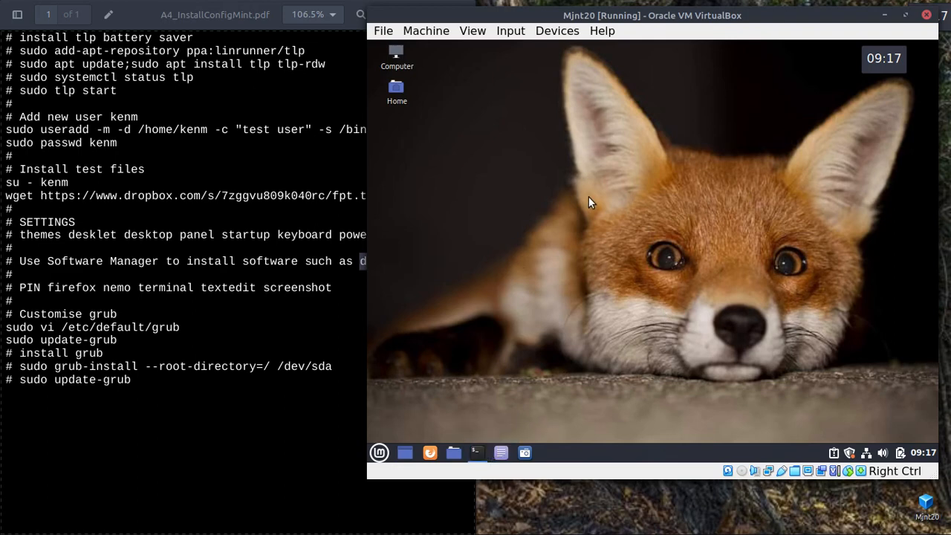
key("alt+Tab")
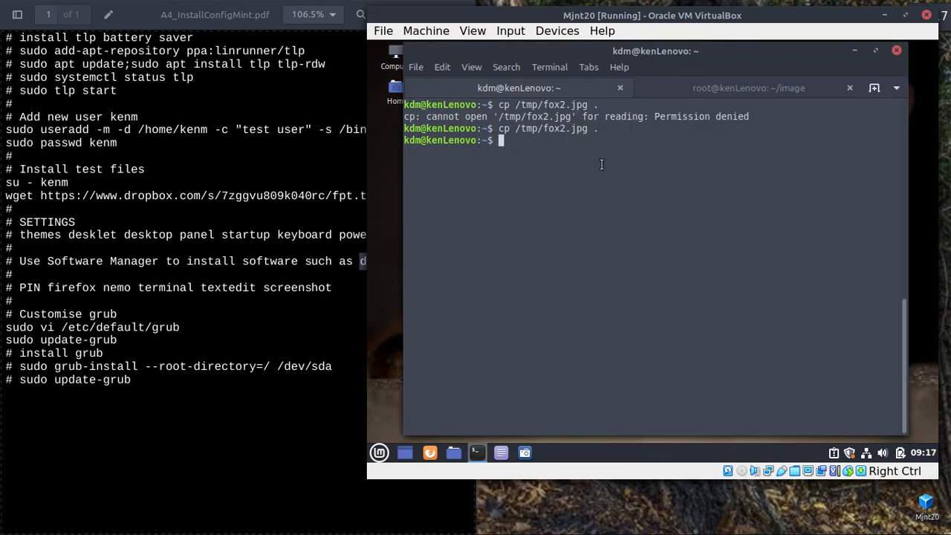
left_click_drag(181, 327, 2, 328)
key("super+c")
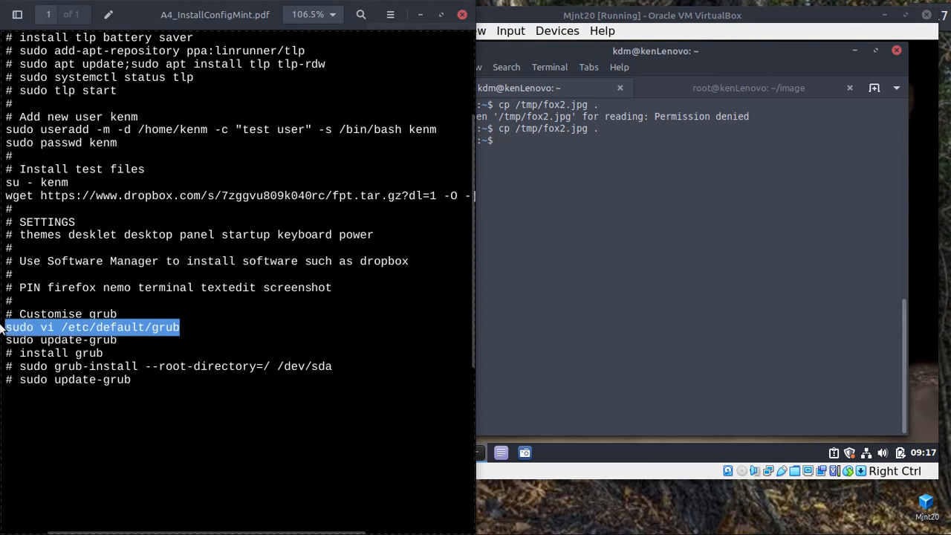
right_click(65, 325)
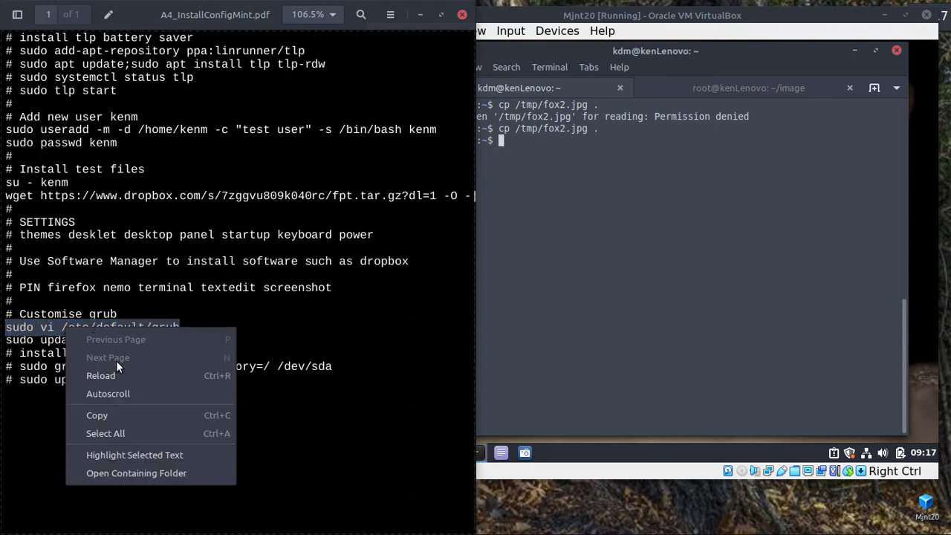
left_click(106, 415)
left_click(667, 196)
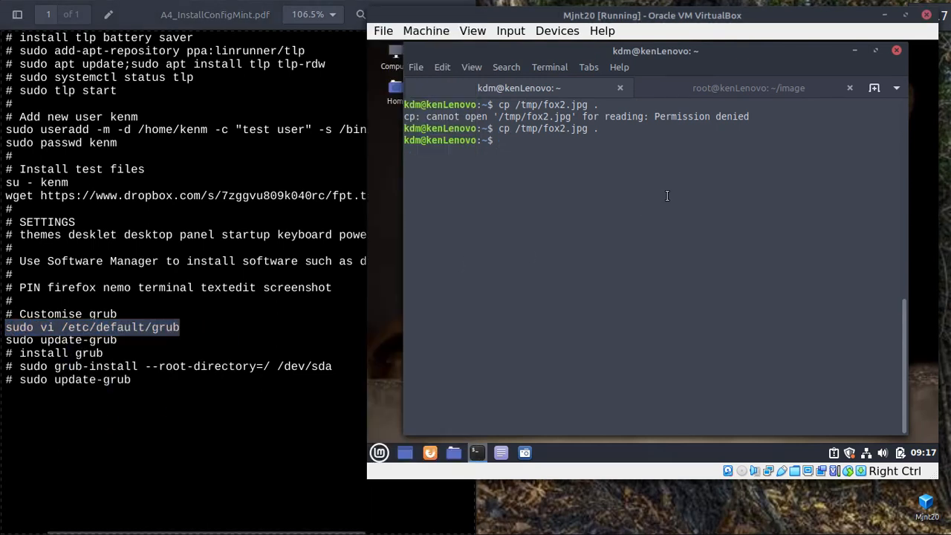
right_click(666, 196)
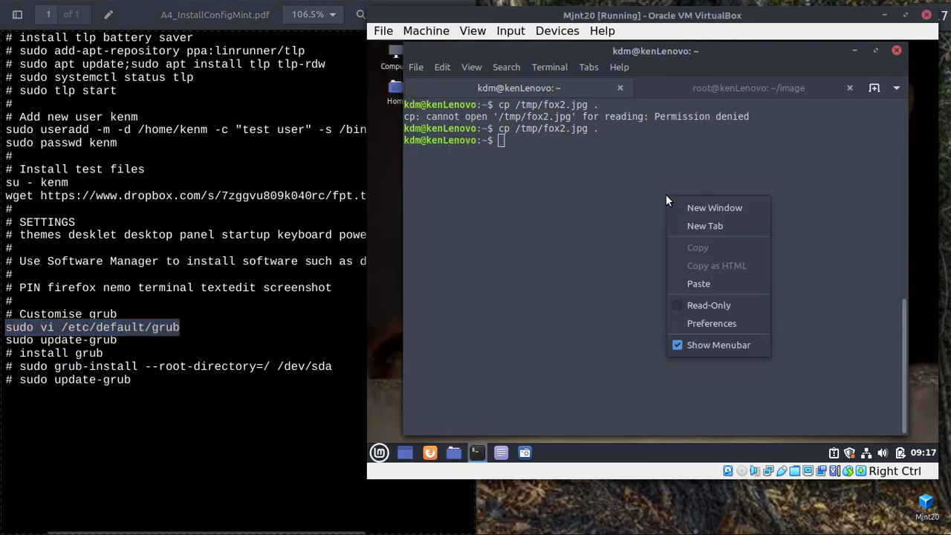
left_click(711, 286)
key("Return")
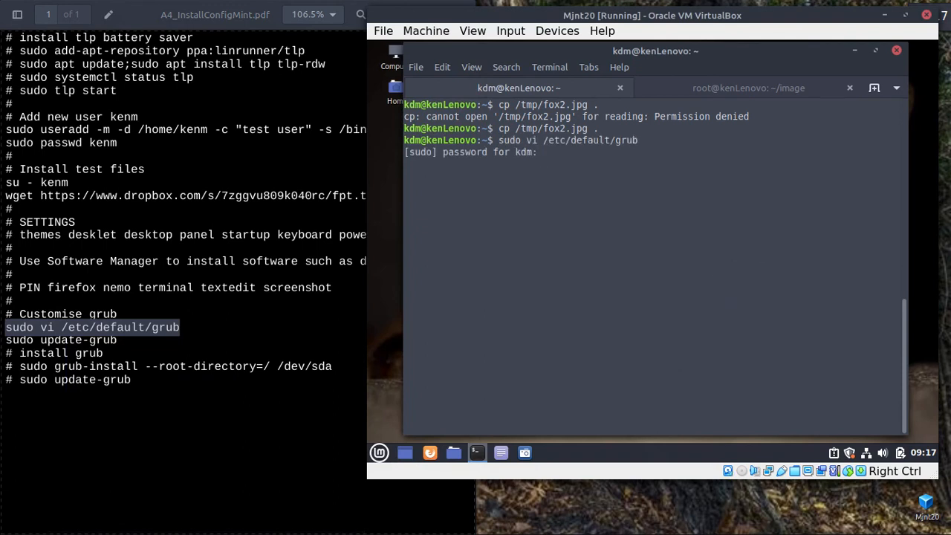
Enter the sudo password to open the GRUB file in vi, then highlight GRUB_DEFAULT and GRUB_TIMEOUT=0.
type("******")
key("Return")
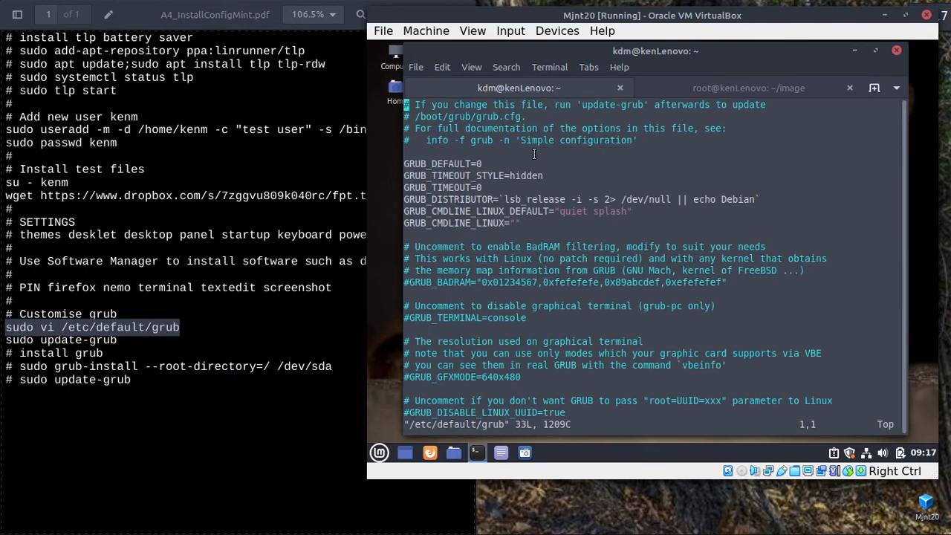
left_click_drag(486, 164, 472, 164)
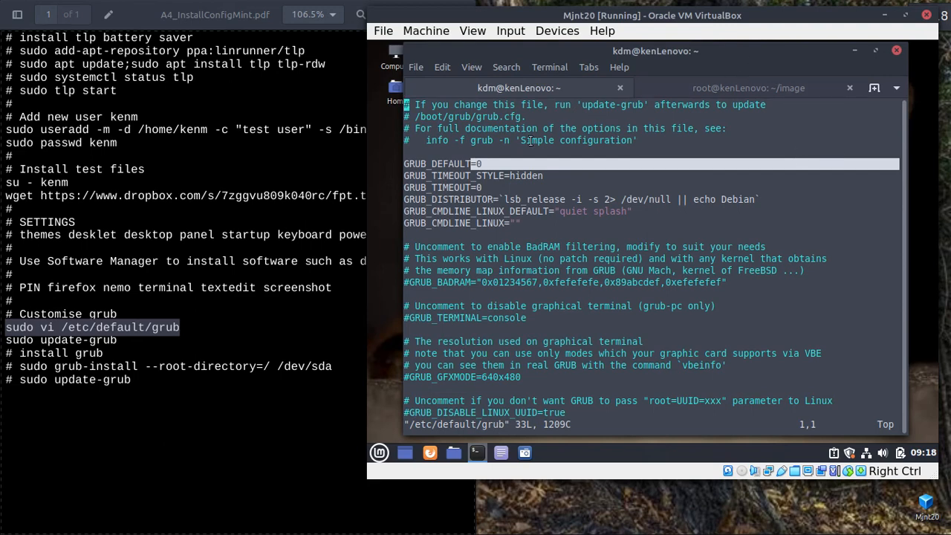
left_click_drag(493, 191, 464, 188)
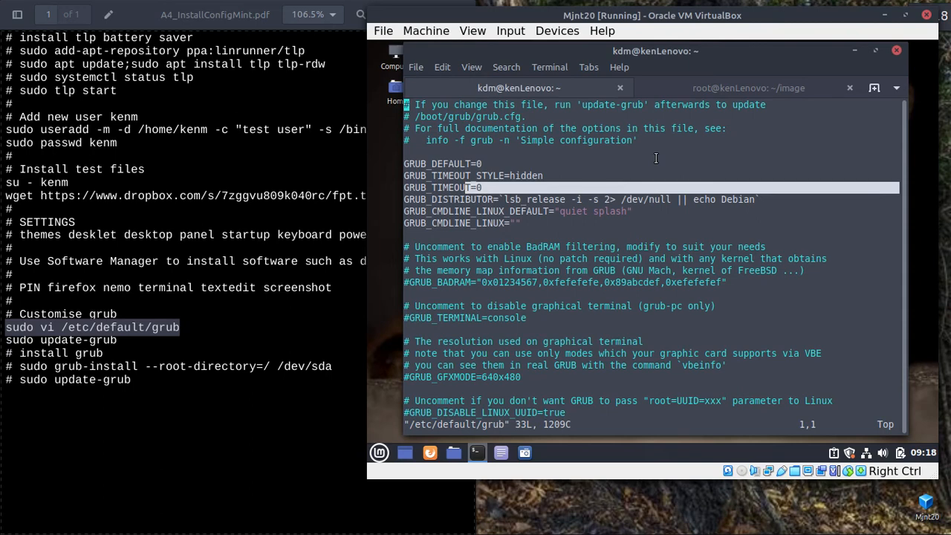
left_click(886, 15)
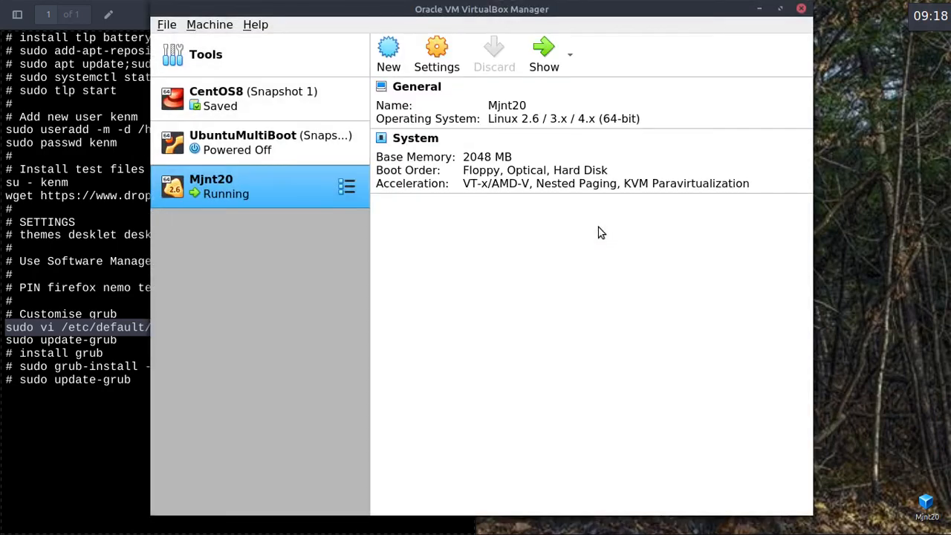
Start UbuntuMultiBoot and browse its GRUB entries: Linux Mint 20 Cinnamon, Mint advanced options, Ubuntu 20.04.1 LTS.
left_click(251, 135)
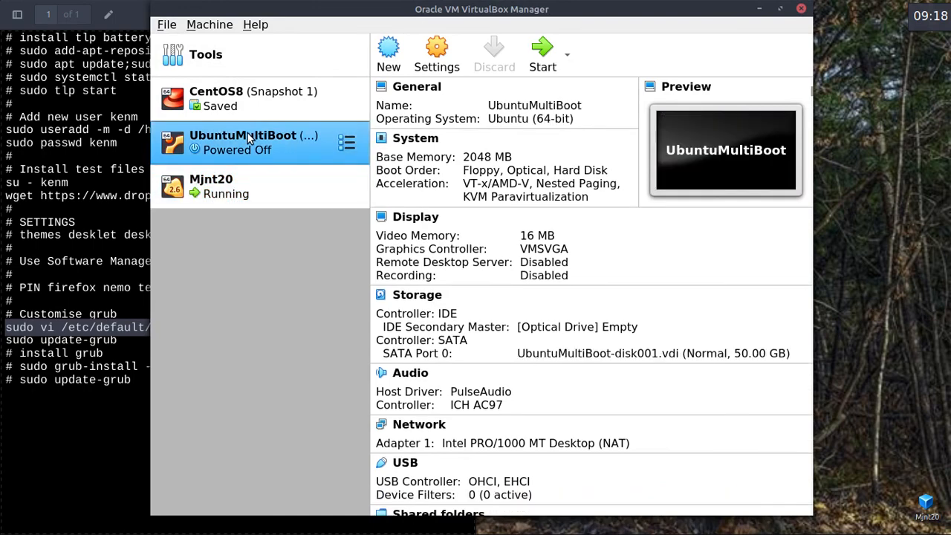
left_click(548, 57)
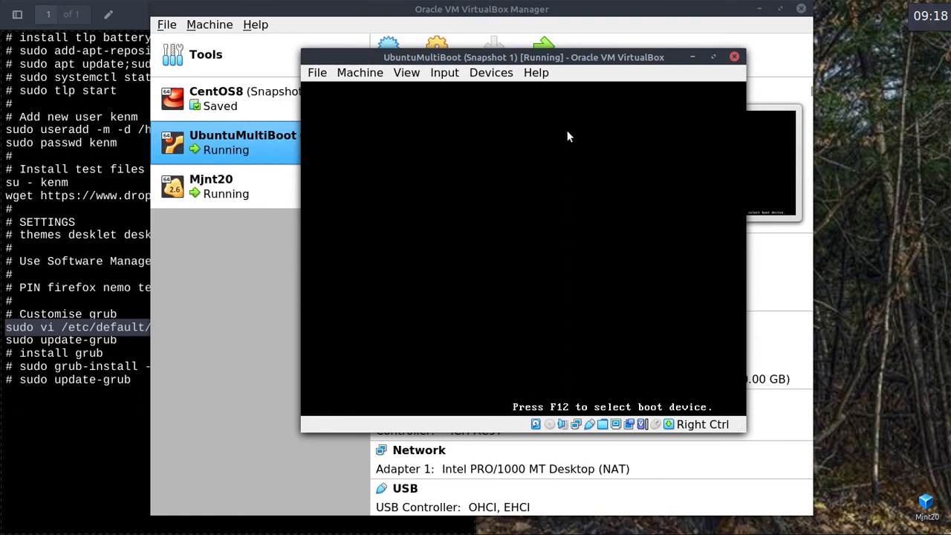
key("Down")
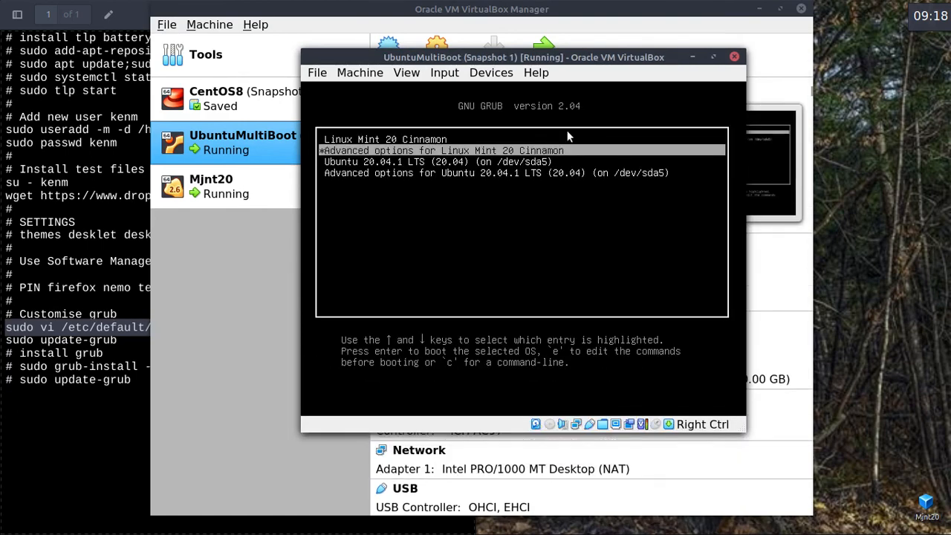
key("Up")
key("Down")
key("Down")
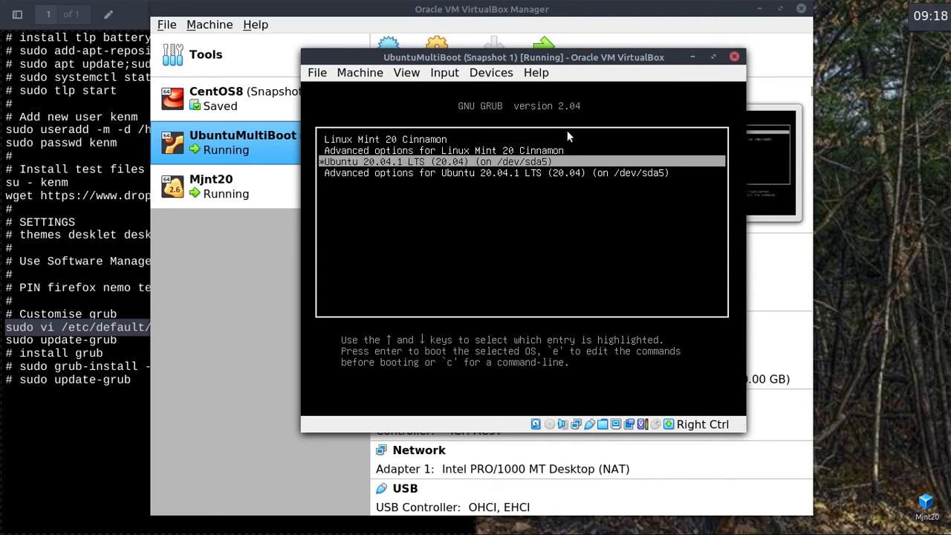
key("Up")
key("Up")
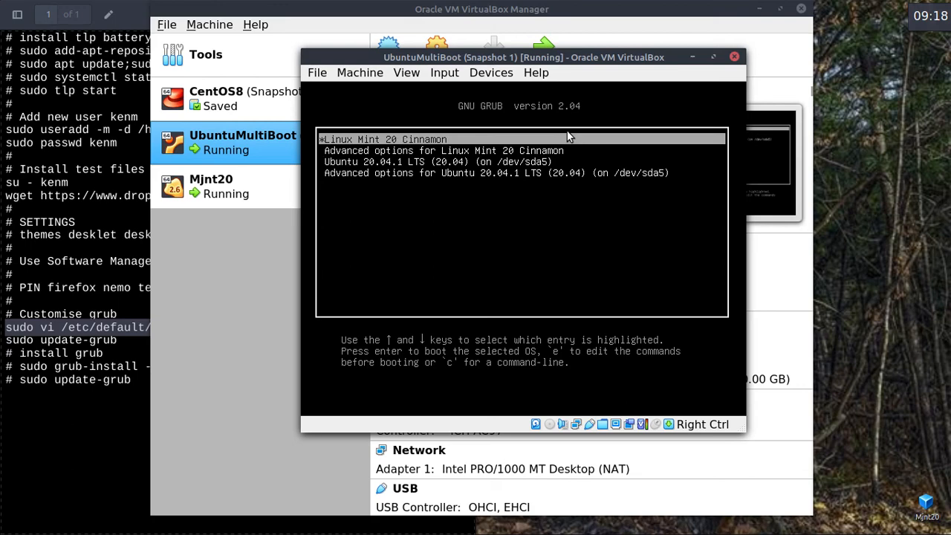
key("Down")
key("Down")
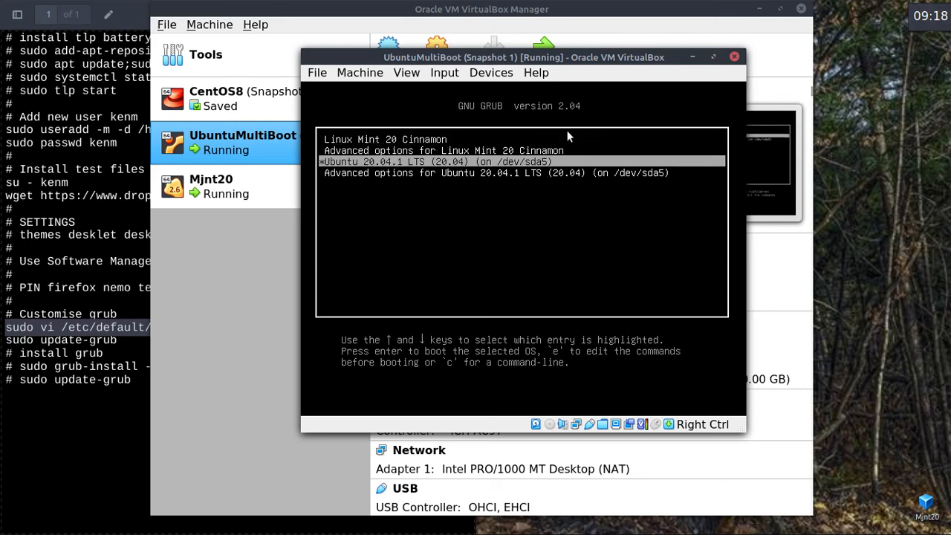
key("Up")
key("Up")
key("Down")
key("Down")
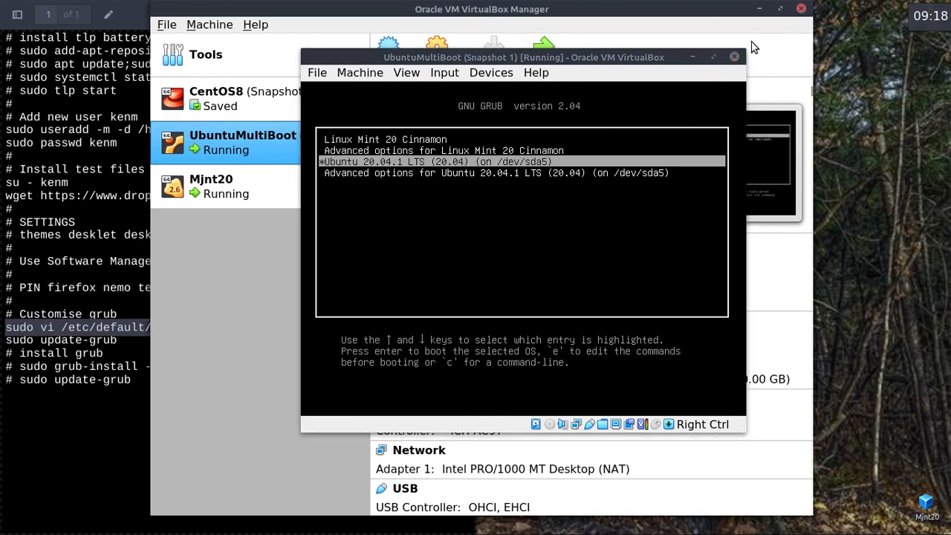
Power off UbuntuMultiBoot and close the VirtualBox Manager.
left_click(734, 57)
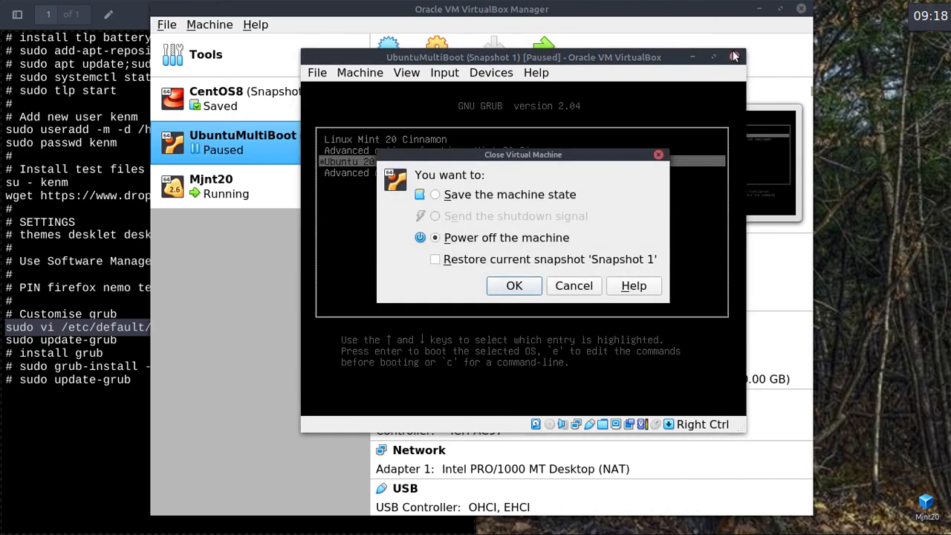
left_click(514, 286)
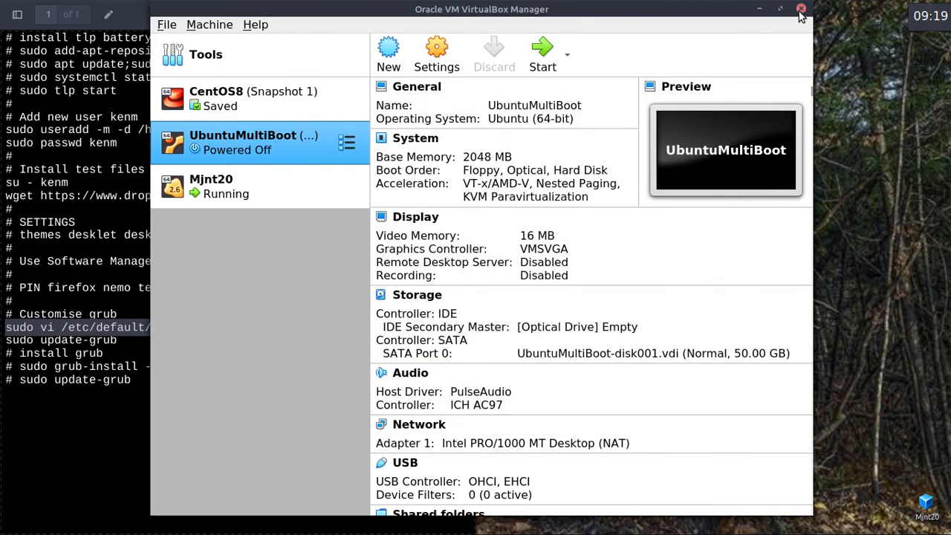
left_click(800, 9)
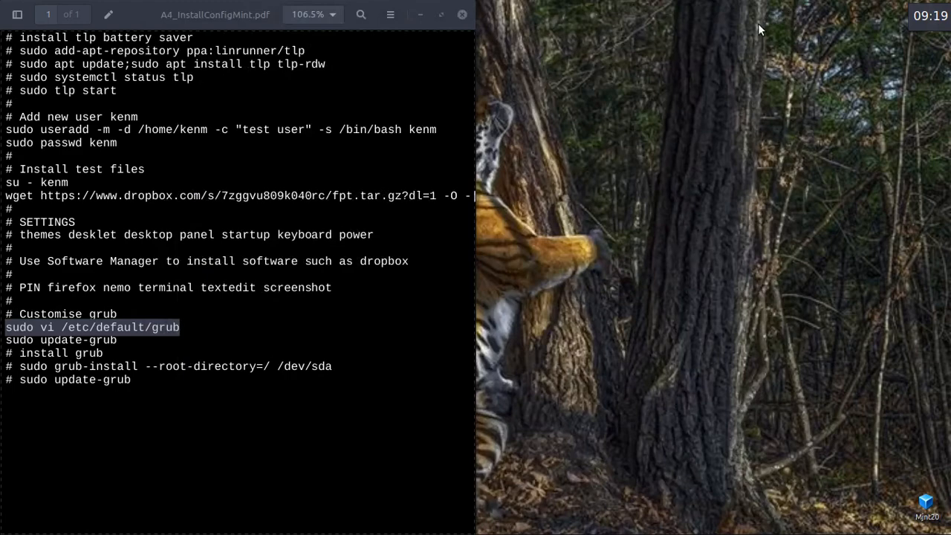
Quit vi with :q without saving the GRUB file.
key("alt+Tab")
key("alt+Tab")
key("alt+Tab")
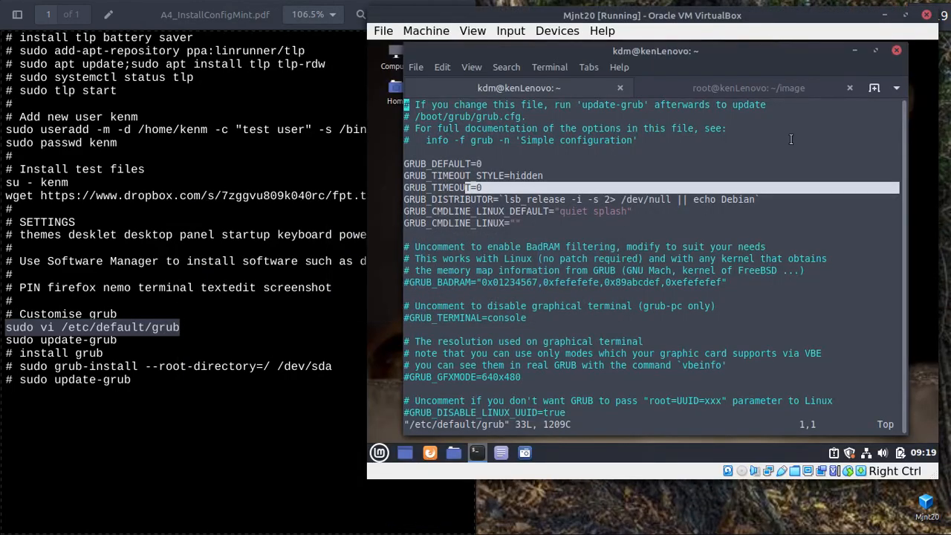
left_click(748, 165)
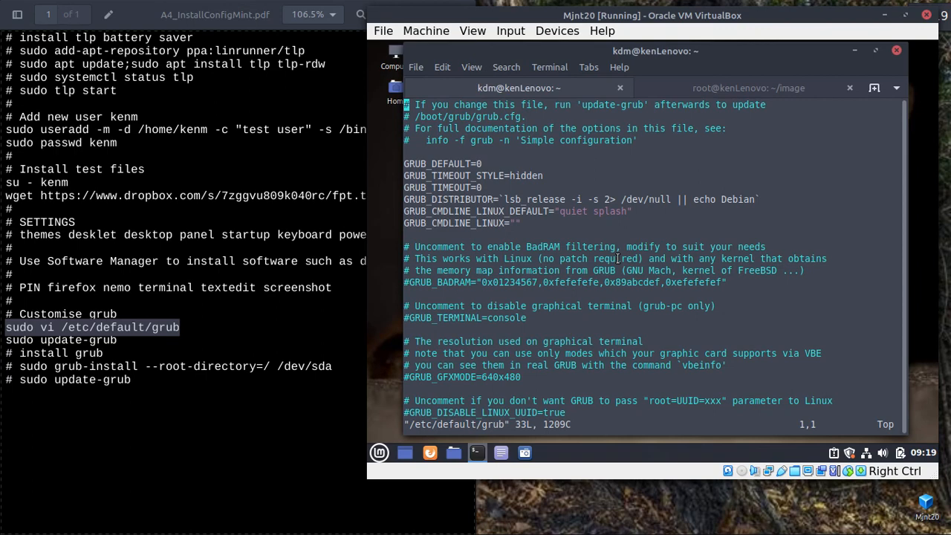
type(":")
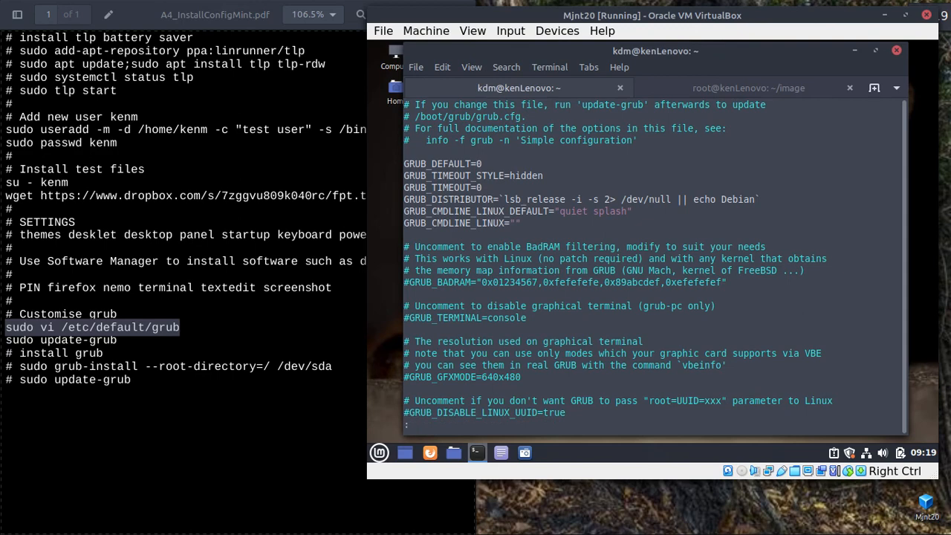
type("q")
key("Return")
Rerun the command as 'sudo nano /etc/default/grub', then exit nano with Ctrl+X.
key("Up")
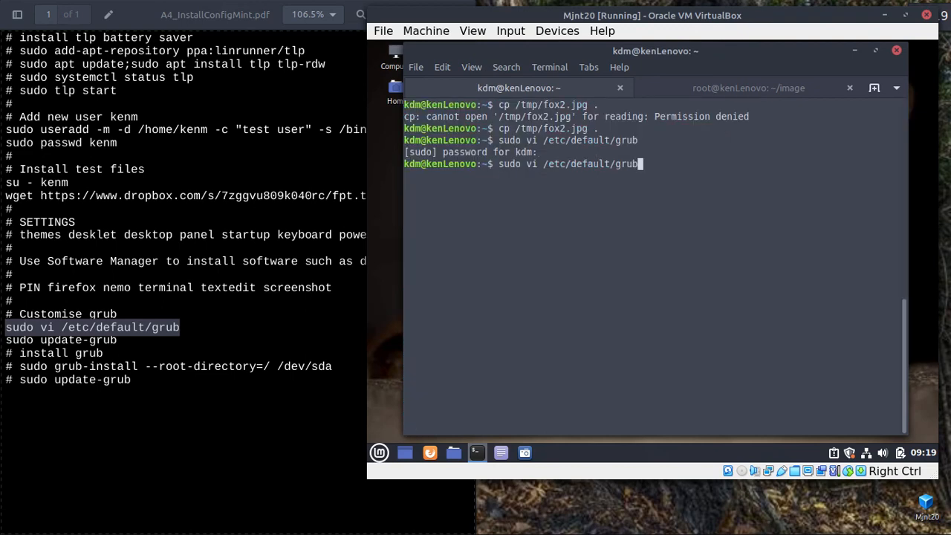
key("Left")
key("Left")
key("Left")
key("Left")
key("Left")
key("Left")
key("Left")
key("Left")
key("Left")
key("Left")
key("Left")
key("Left")
key("Left")
key("Left")
key("Left")
key("Left")
key("Left")
key("Left")
key("BackSpace")
key("BackSpace")
type("nano")
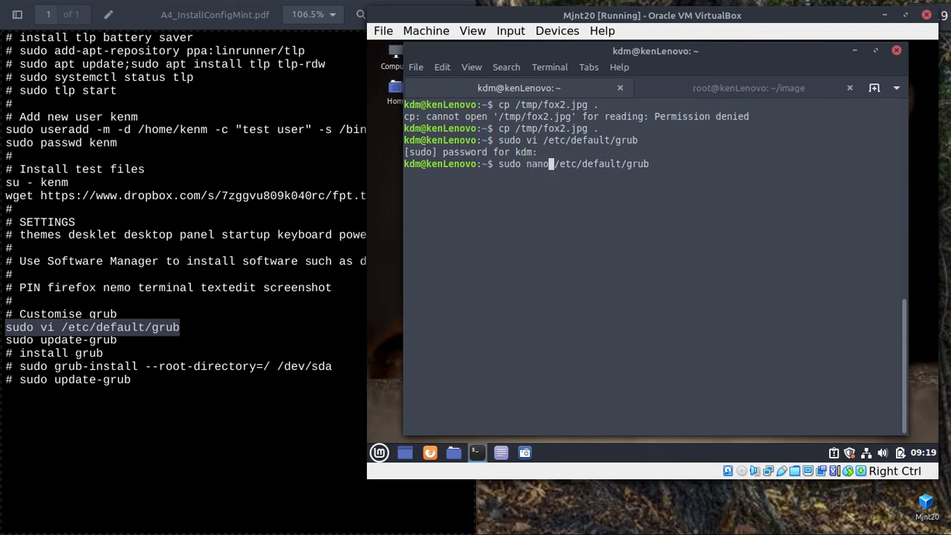
key("Return")
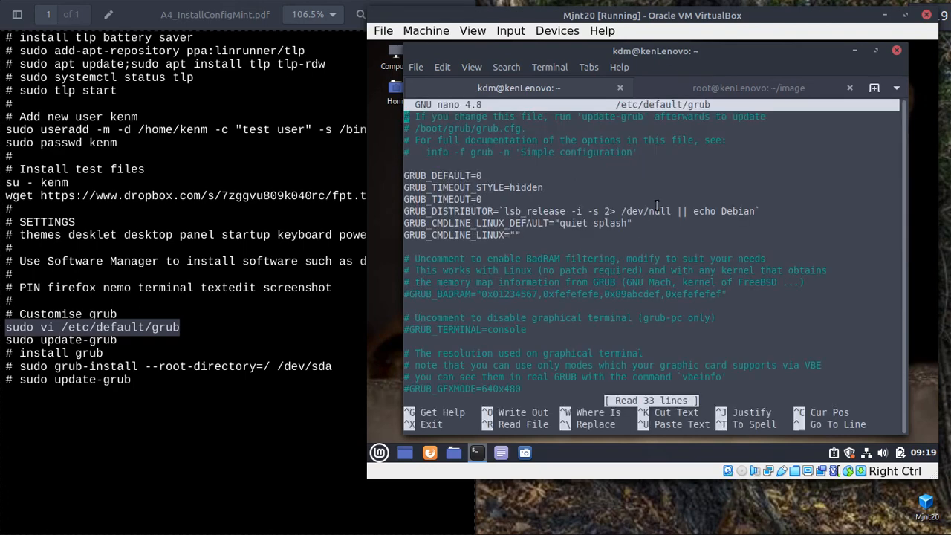
key("ctrl+x")
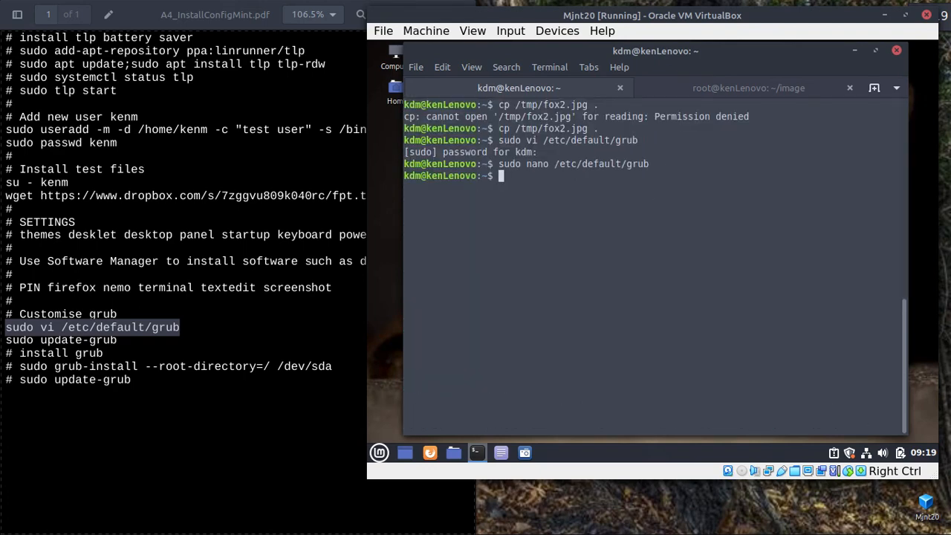
Bring the A4_InstallConfigMint.pdf notes forward and select the 'sudo update-grub' line.
left_click(295, 428)
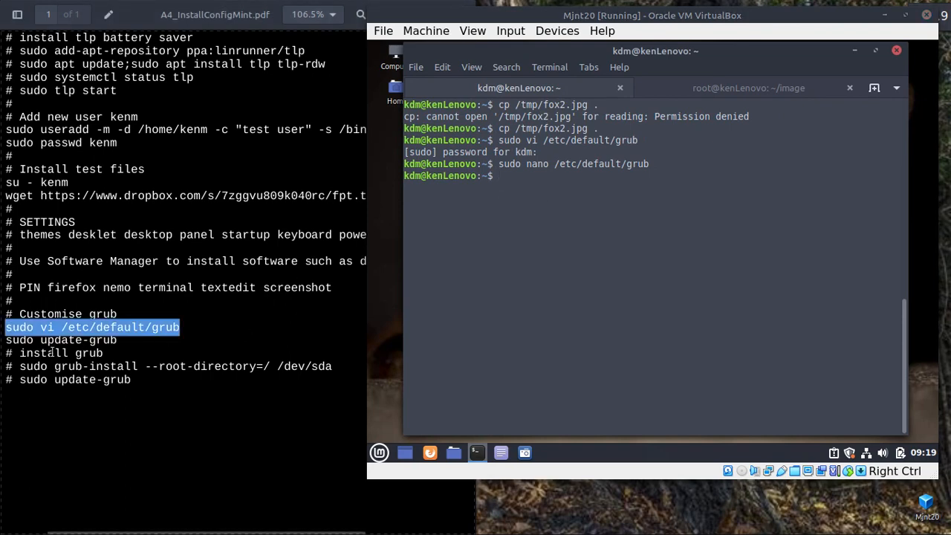
left_click(293, 409)
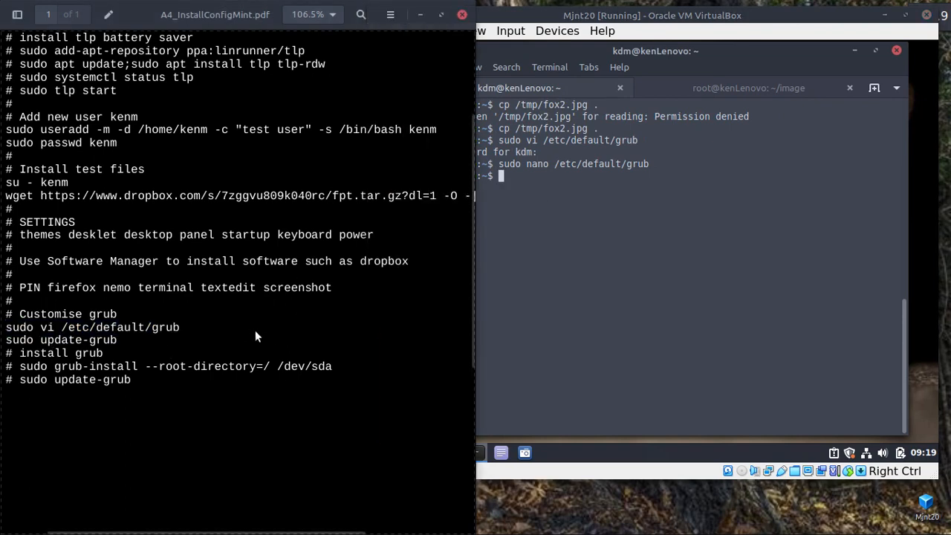
left_click(620, 236)
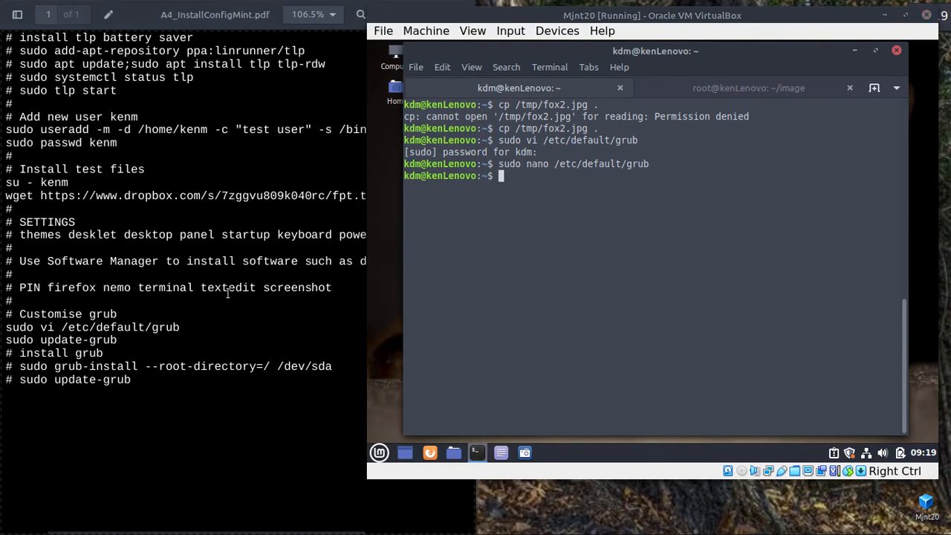
left_click_drag(123, 332, 182, 329)
left_click(141, 344)
left_click(184, 326)
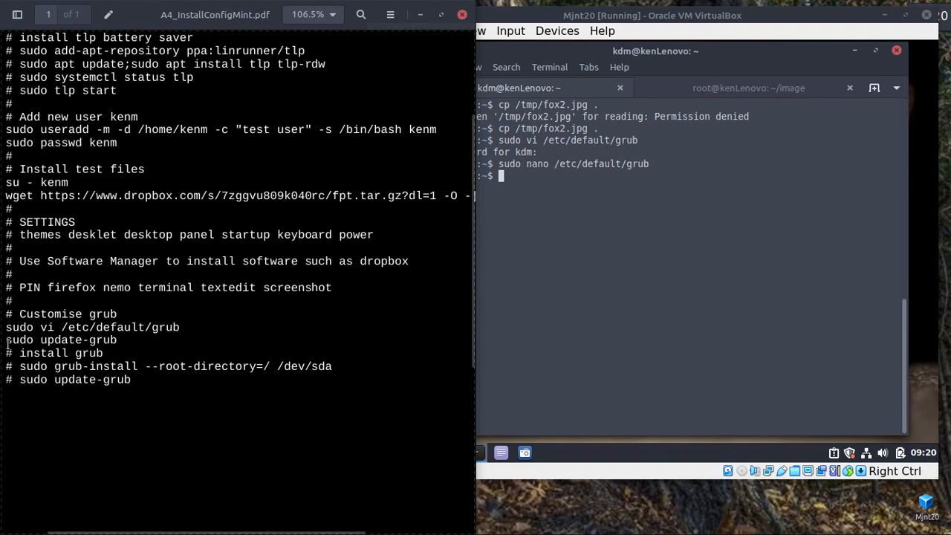
left_click_drag(6, 340, 118, 343)
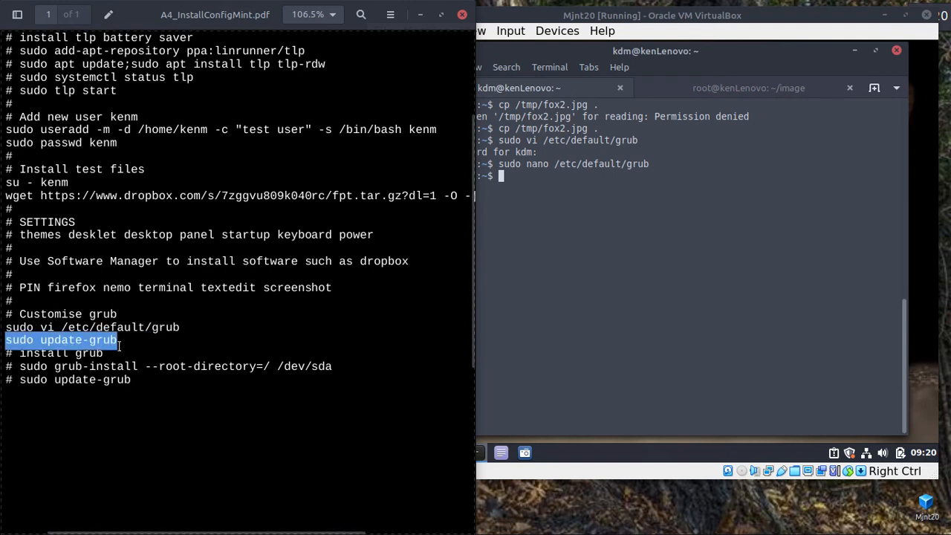
Copy 'sudo update-grub' from the notes and run it in the Mjnt20 terminal.
right_click(80, 333)
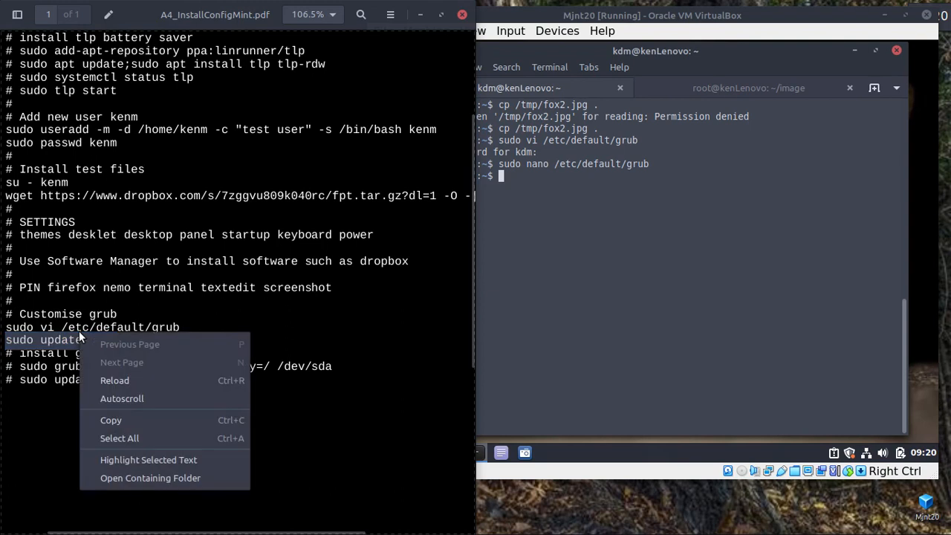
left_click(115, 419)
right_click(668, 249)
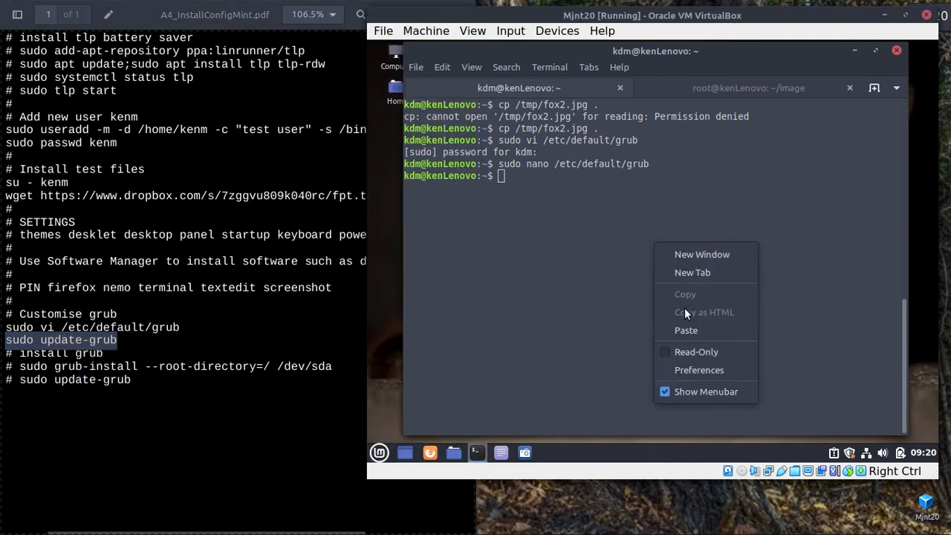
left_click(686, 330)
key("Return")
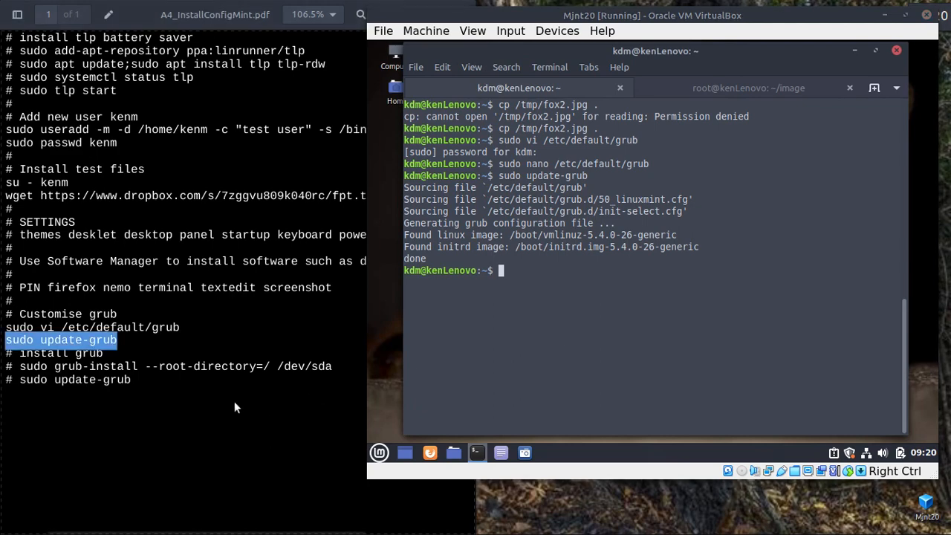
Check /sda in the notes' grub-install line, then close the setup notes PDF.
left_click(152, 423)
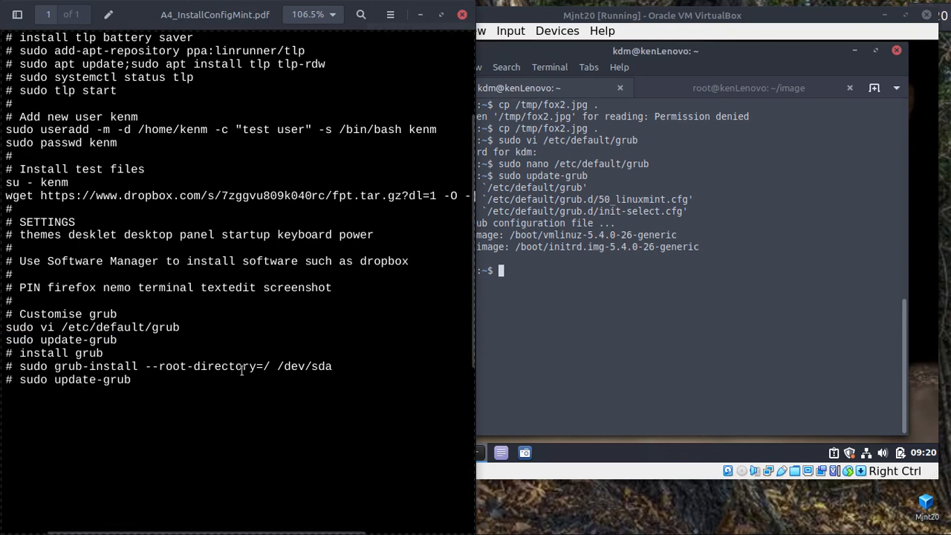
left_click_drag(304, 367, 343, 366)
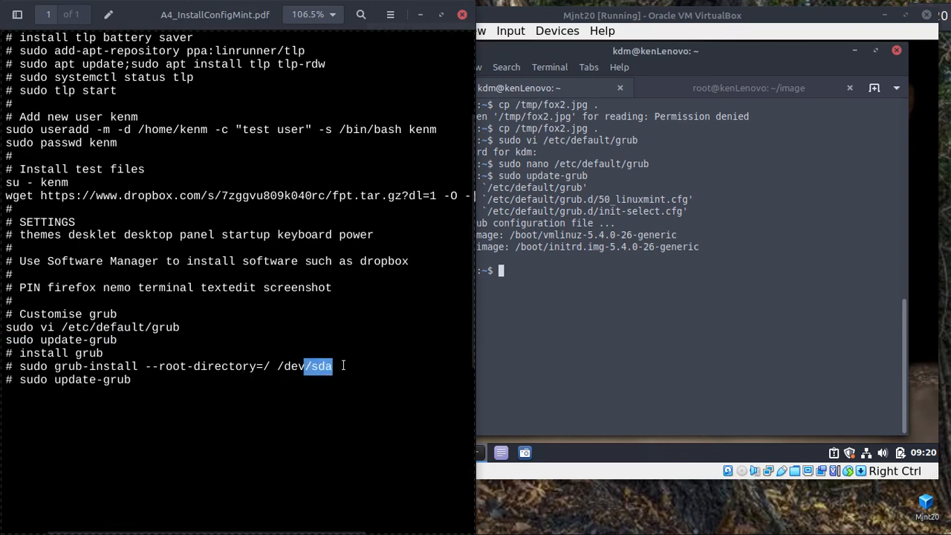
left_click(340, 395)
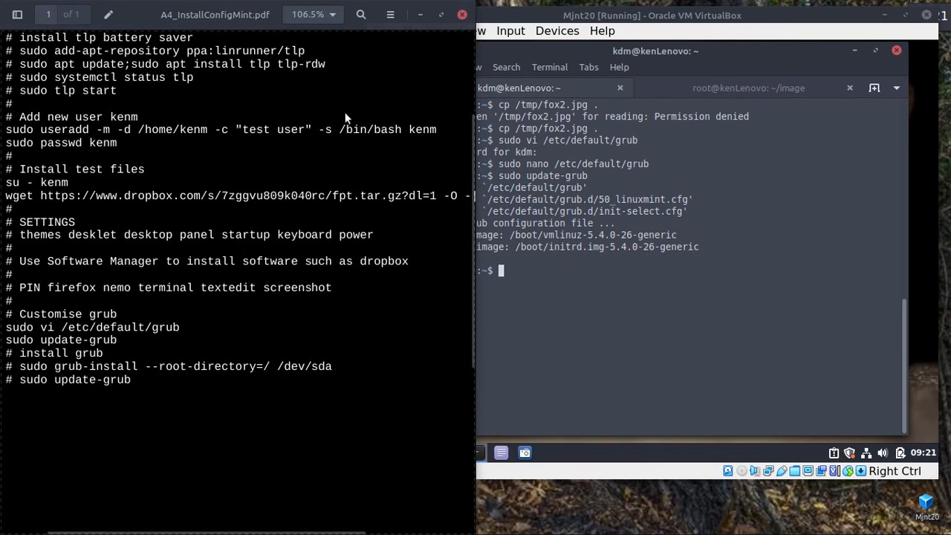
left_click(462, 15)
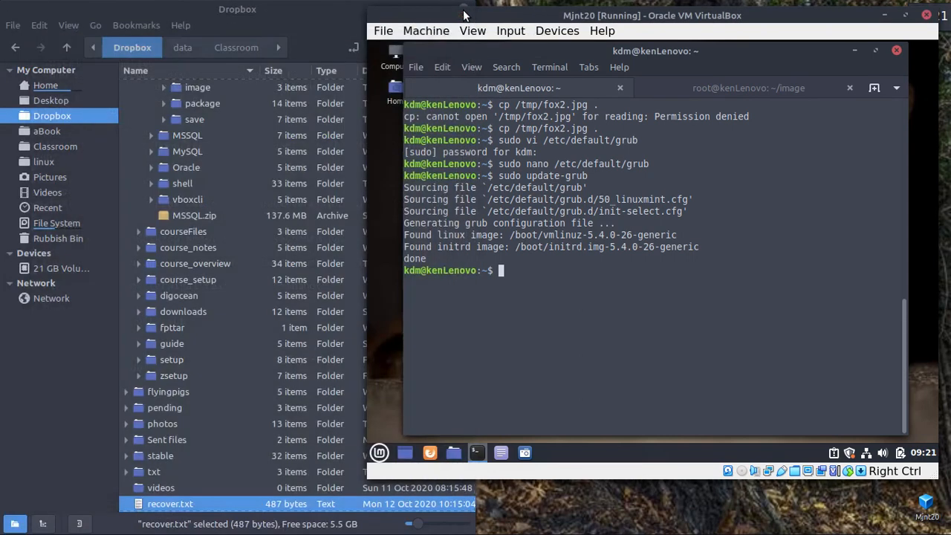
Minimize the VM and open A4_InstallConfigMint.doc from Classroom > aAdhoc in Nemo.
left_click(884, 18)
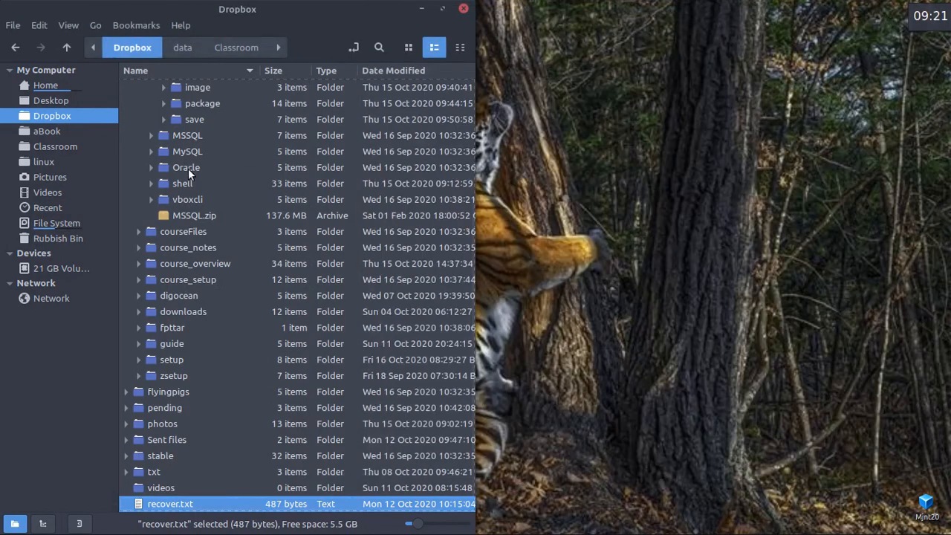
left_click(43, 145)
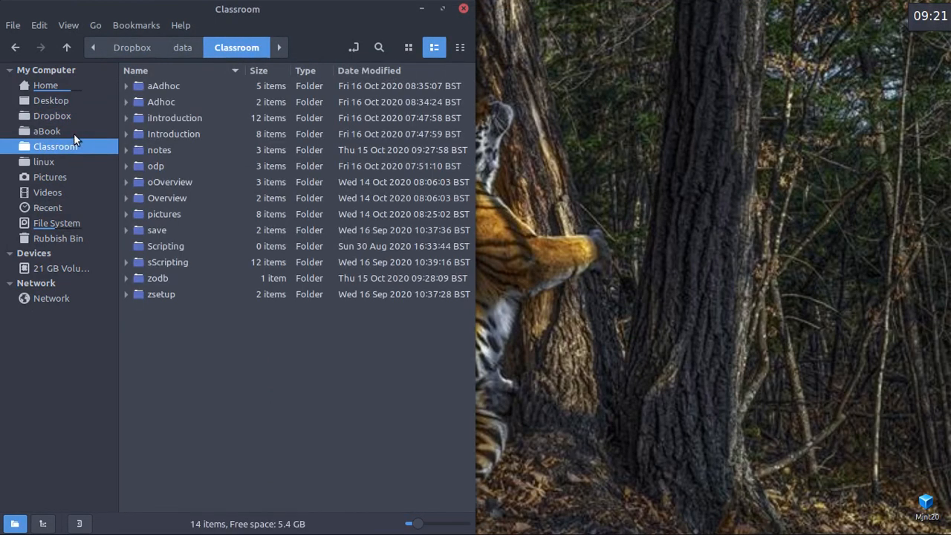
left_click(126, 86)
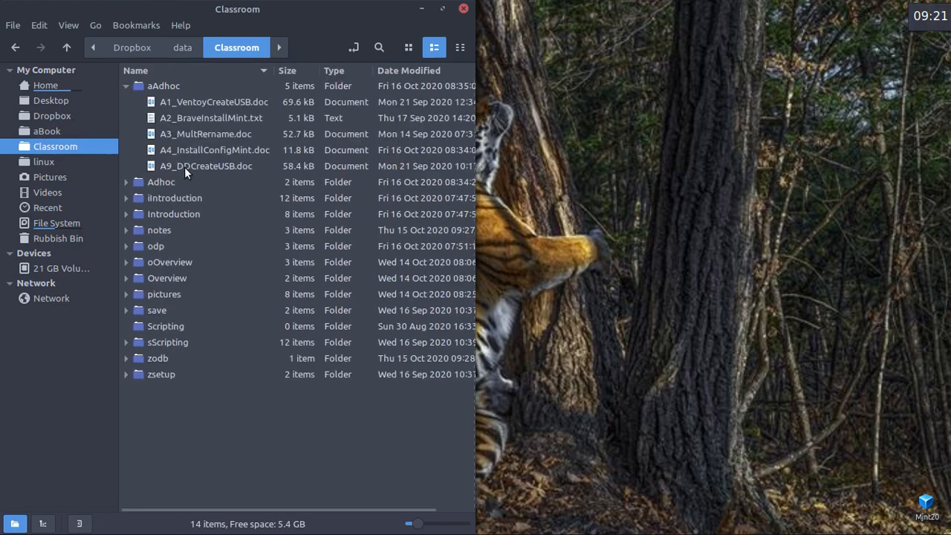
double_click(250, 151)
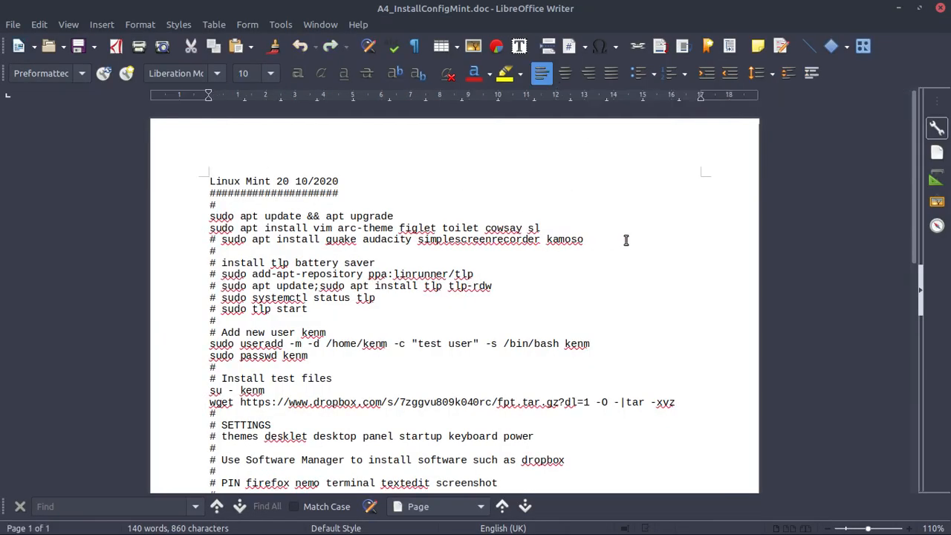
Change the grub line in the notes from 'vi' to 'sudo nano /etc/default/grub'.
scroll(625, 240, "down", 6)
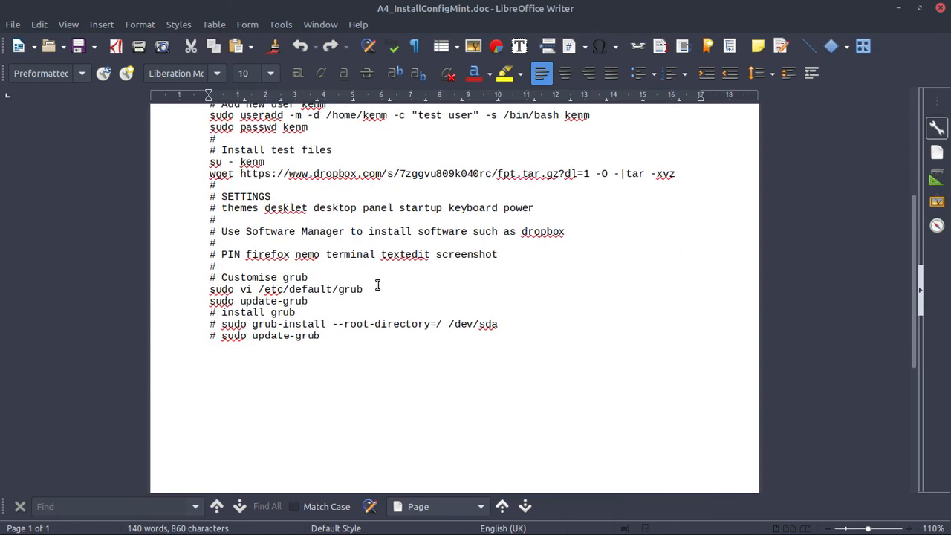
left_click(251, 288)
key("BackSpace")
key("BackSpace")
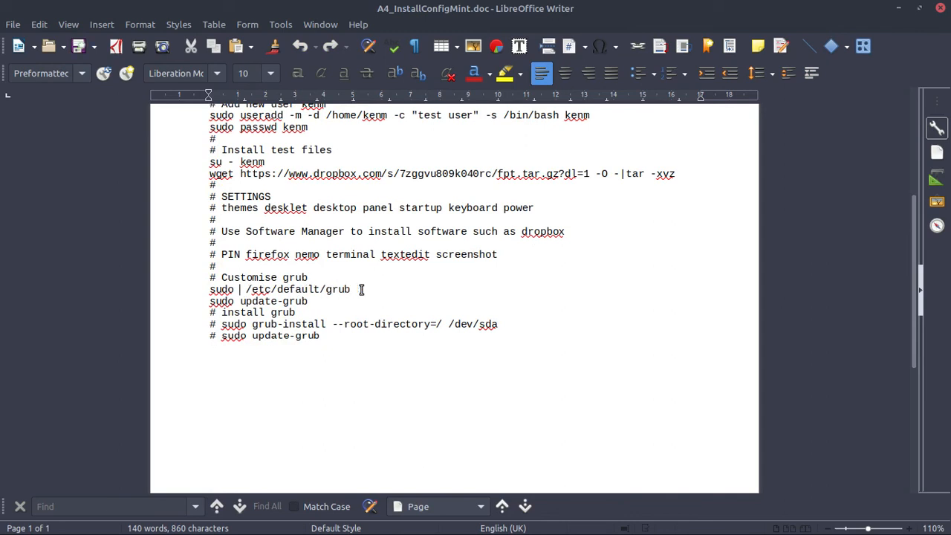
type("nano")
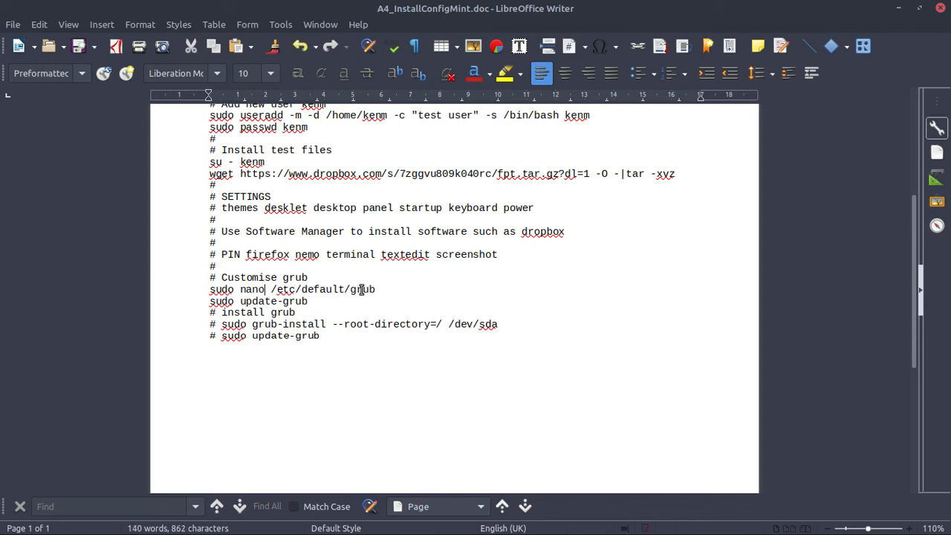
Save the notes in Word 97–2003 format, export them directly as PDF, and close Writer.
key("ctrl+s")
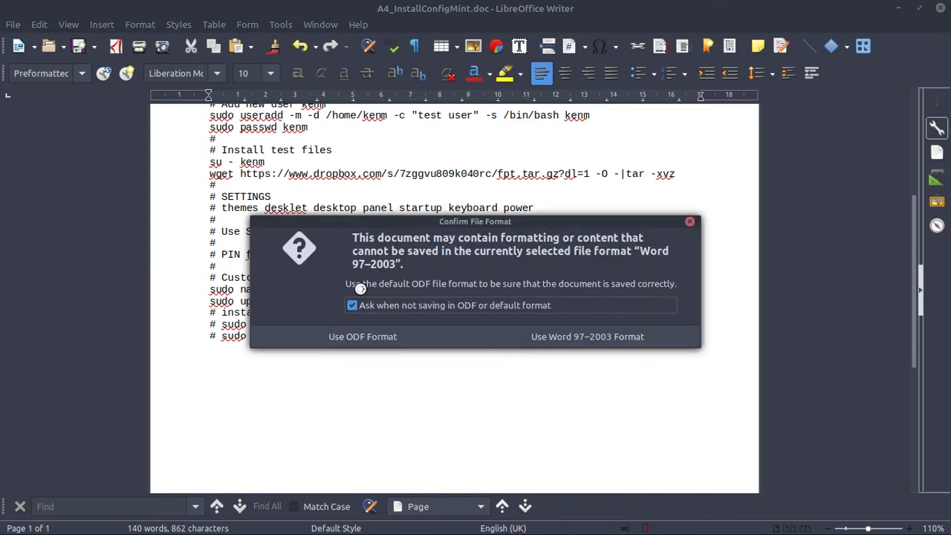
left_click(584, 336)
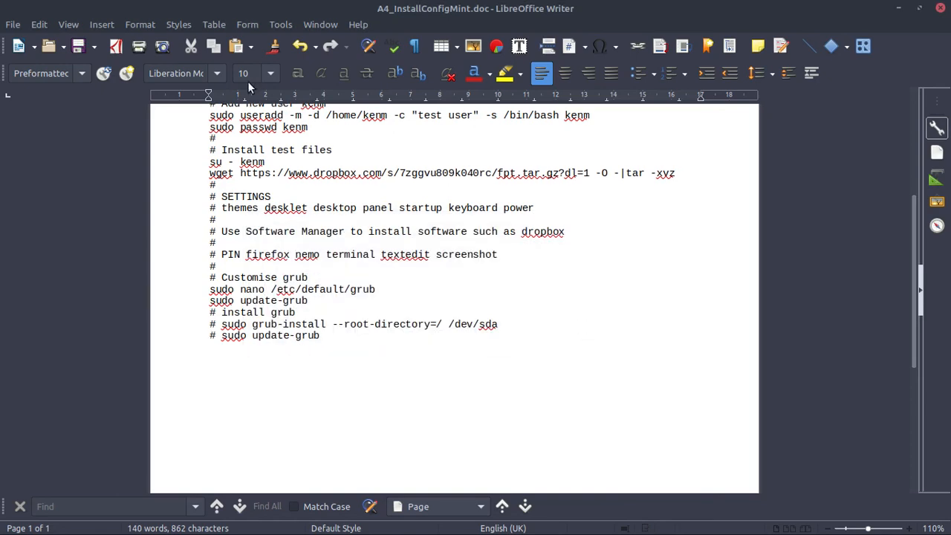
left_click(115, 47)
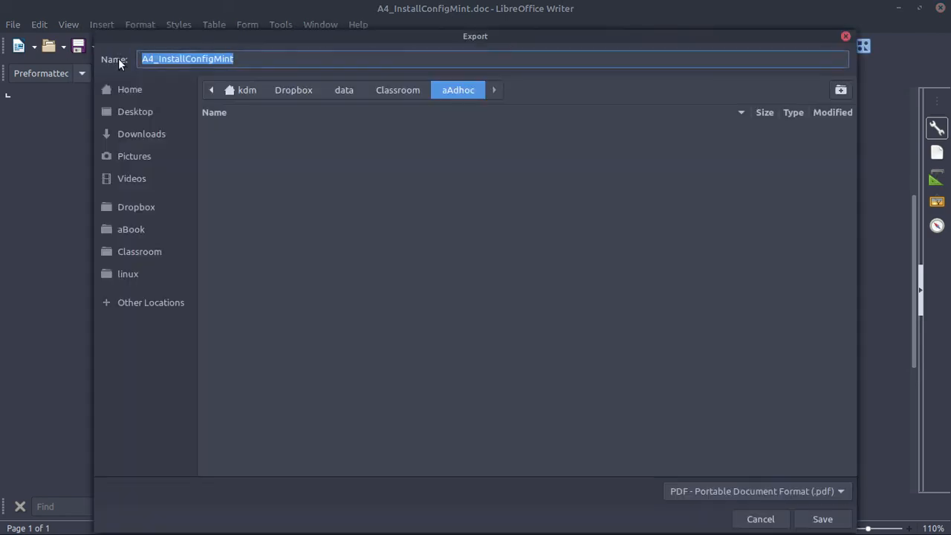
left_click(826, 522)
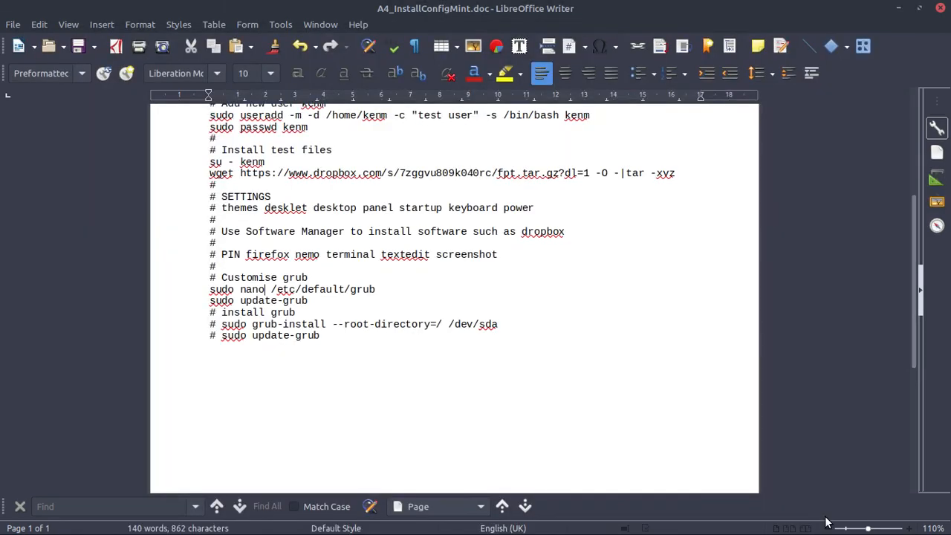
left_click(940, 8)
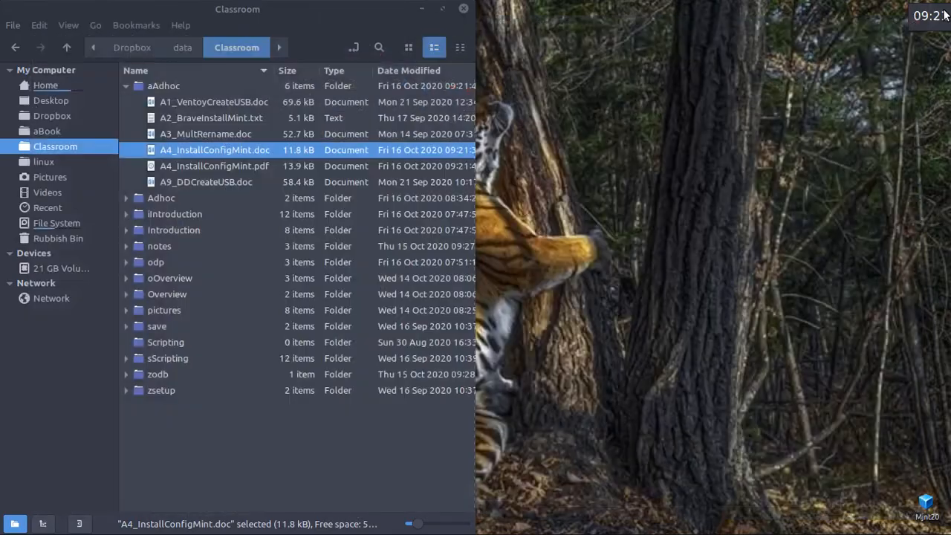
Move A4_InstallConfigMint.pdf into Adhoc, replacing the older copy, and open it.
left_click(126, 197)
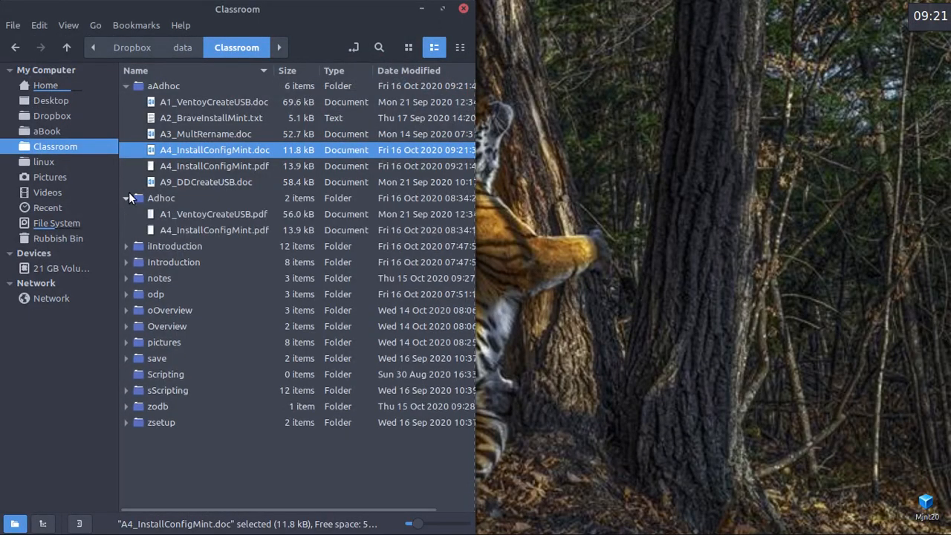
left_click_drag(227, 168, 161, 199)
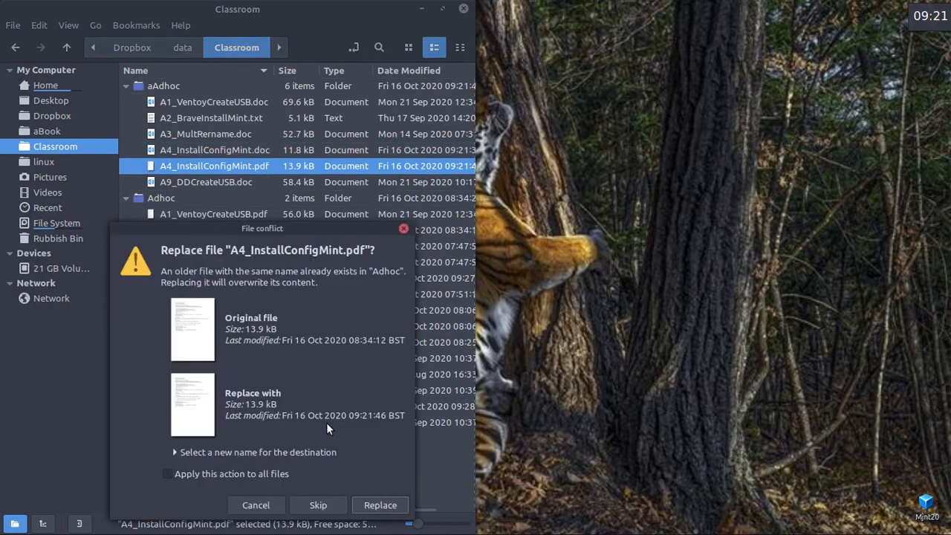
left_click(380, 505)
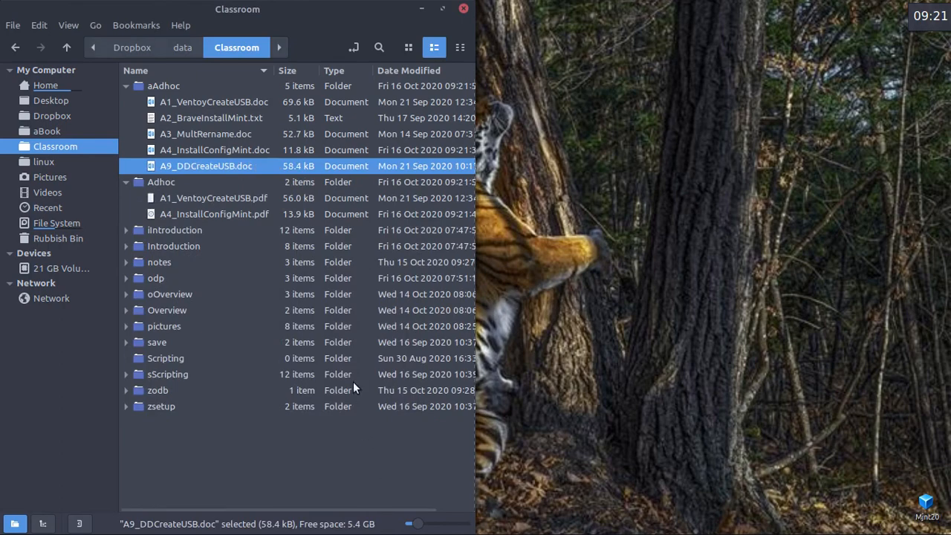
double_click(218, 215)
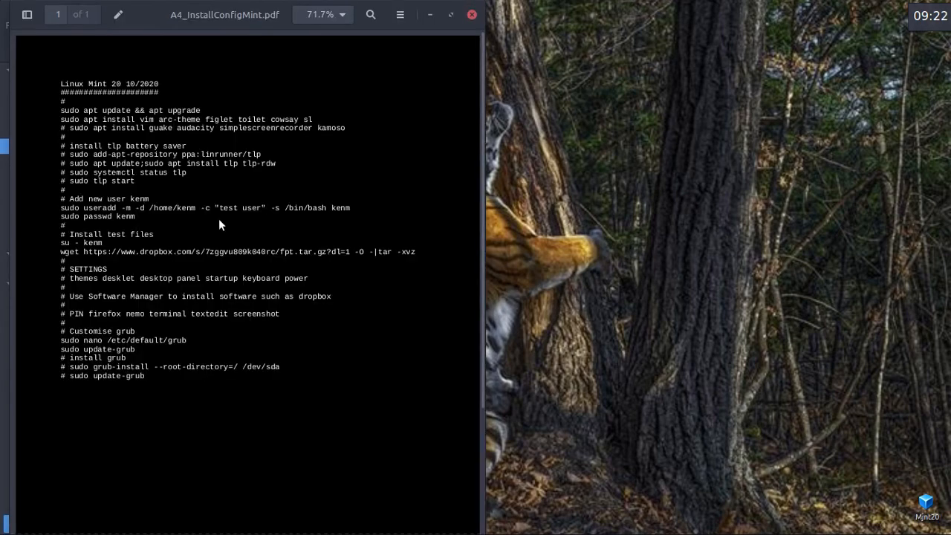
Zoom in to confirm the PDF shows 'sudo nano /etc/default/grub', then close Xreader and Nemo.
key("ctrl+plus")
key("ctrl+plus")
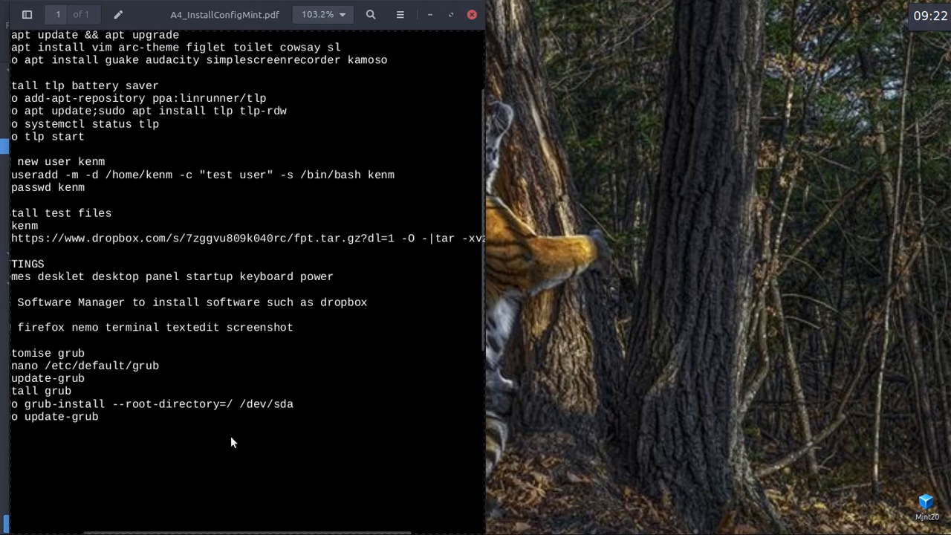
left_click_drag(216, 528, 153, 532)
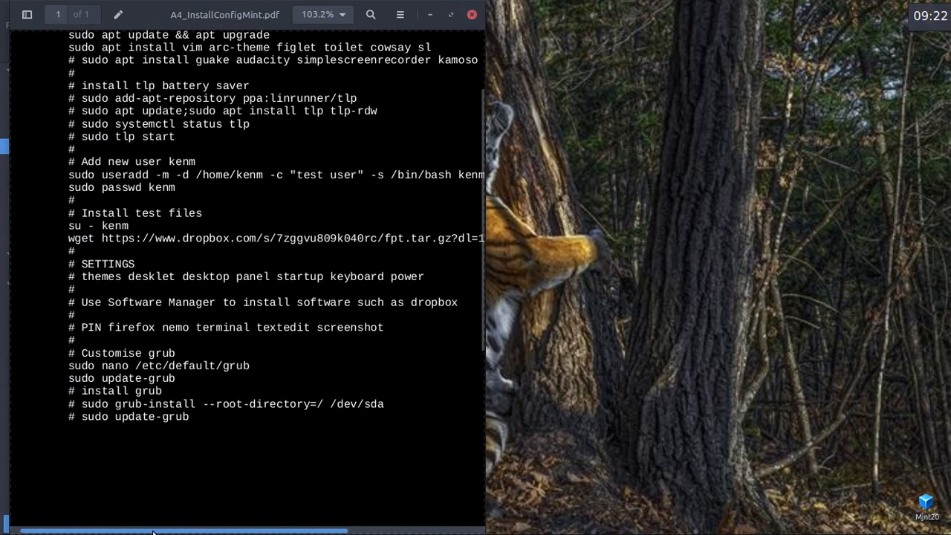
double_click(121, 367)
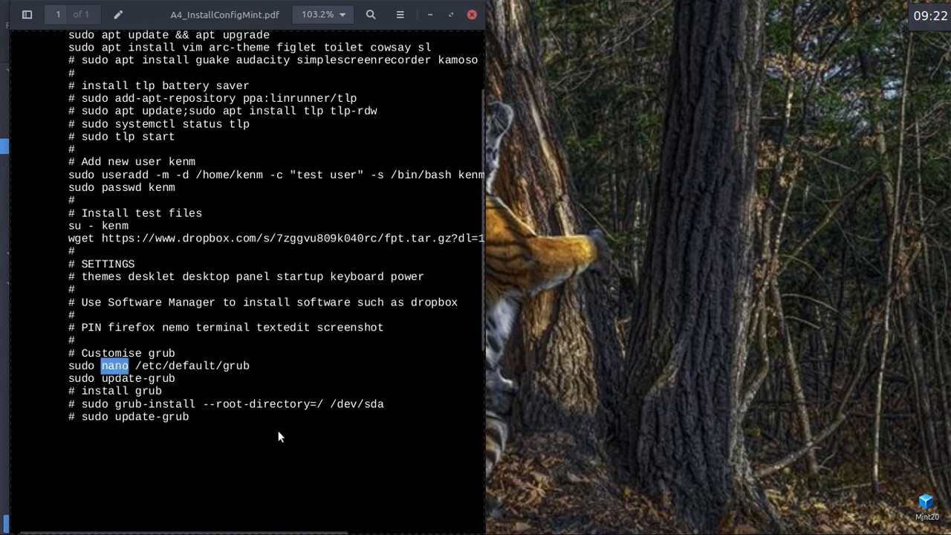
left_click(283, 458)
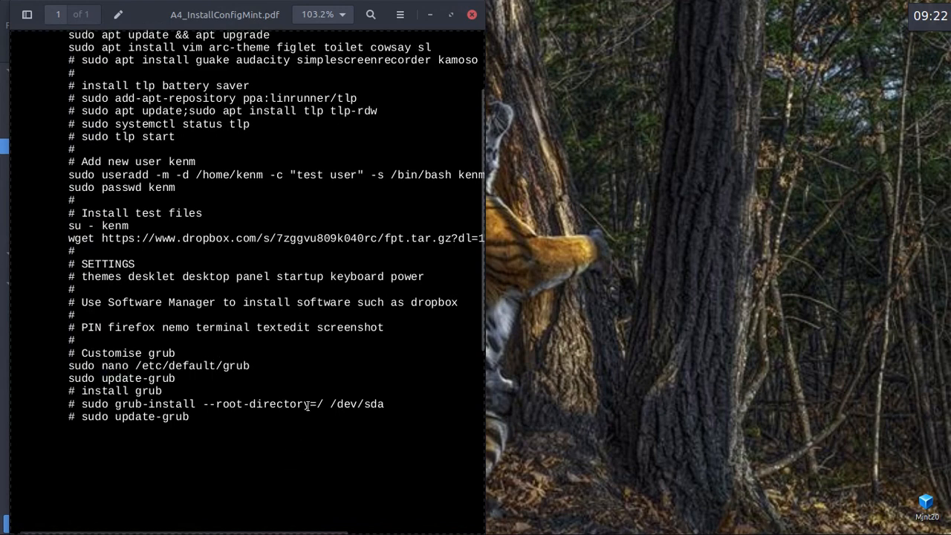
left_click(471, 14)
left_click(463, 8)
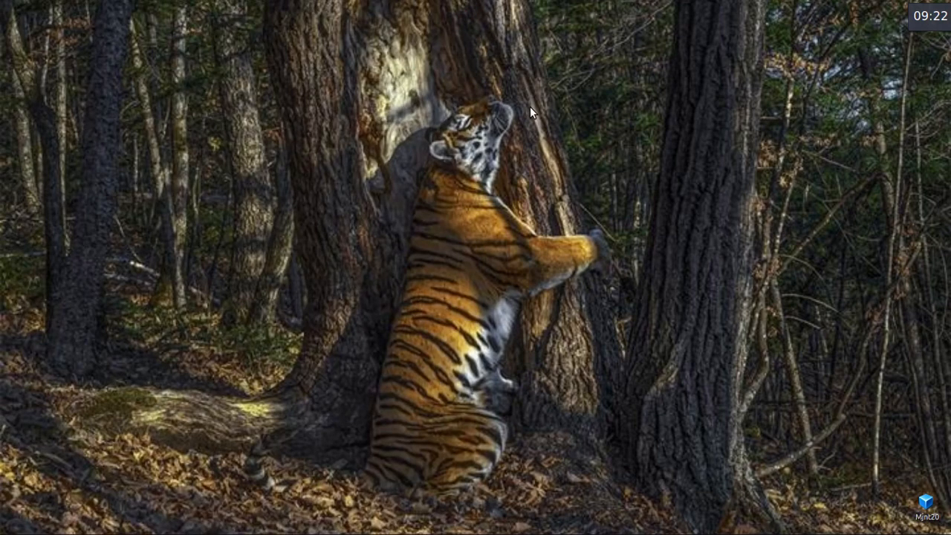